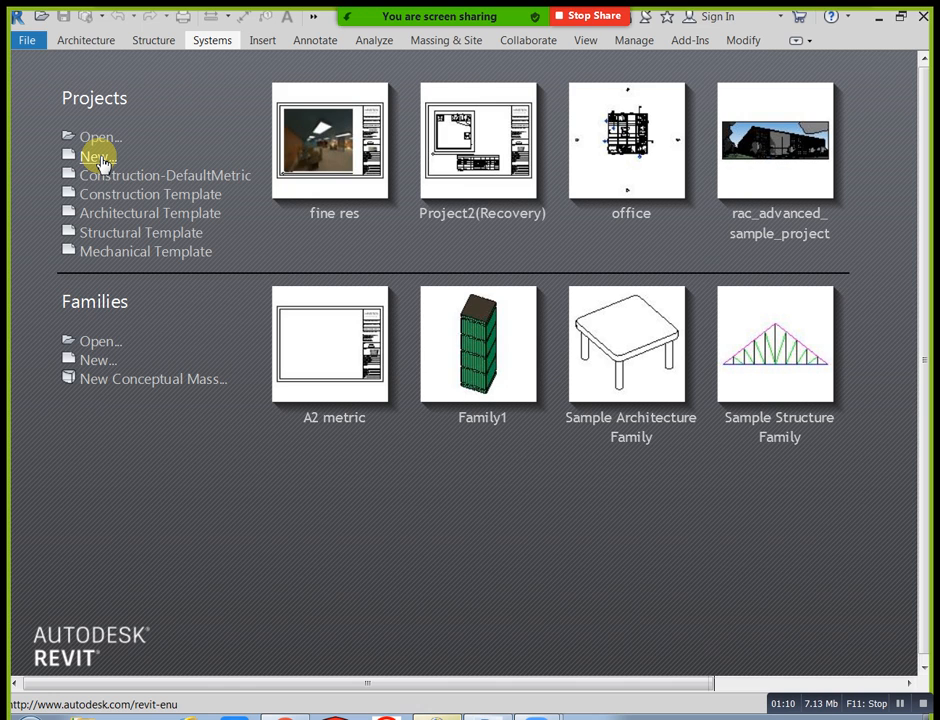
Start a new project and browse for its template file in the Revit Families 2018 folder on Local Disk (D:)
{"action": "left_click", "coordinate": [99, 157]}
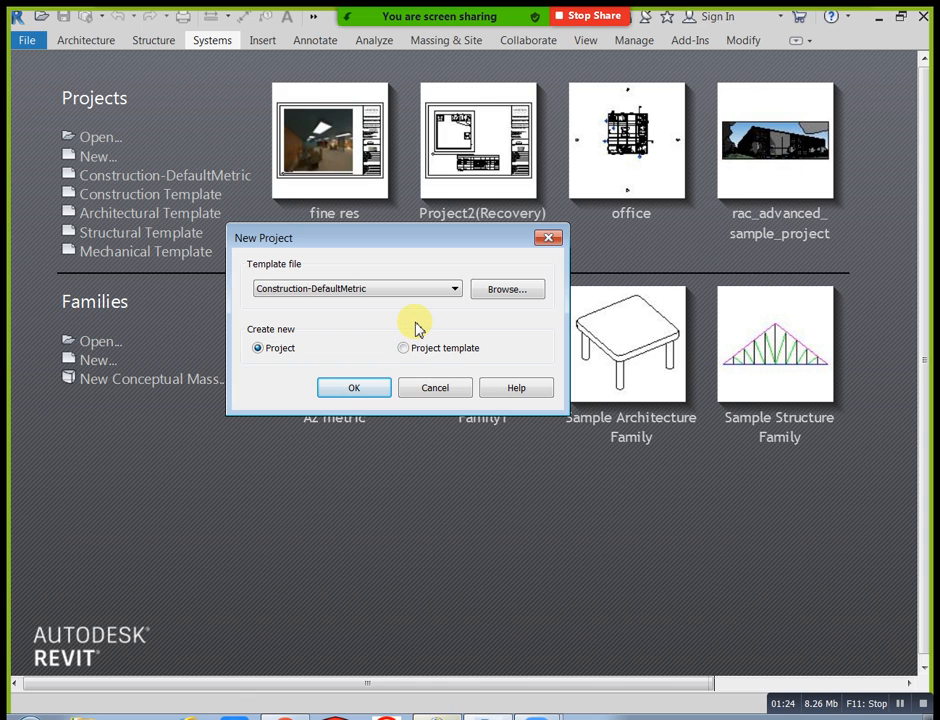
{"action": "left_click", "coordinate": [505, 290]}
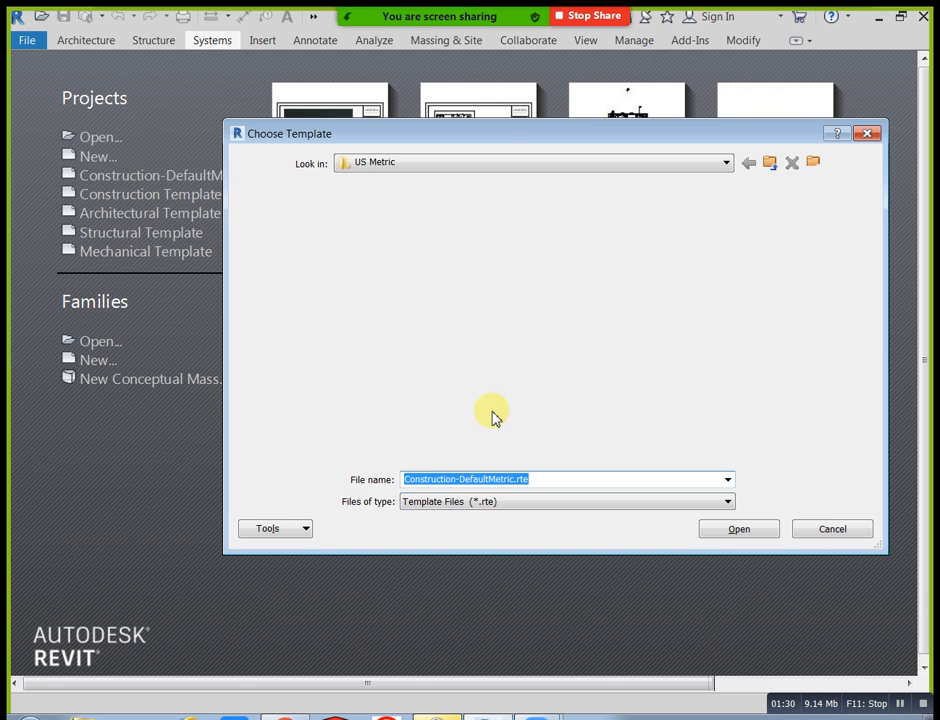
{"action": "left_click_drag", "start_coordinate": [497, 136], "coordinate": [394, 110]}
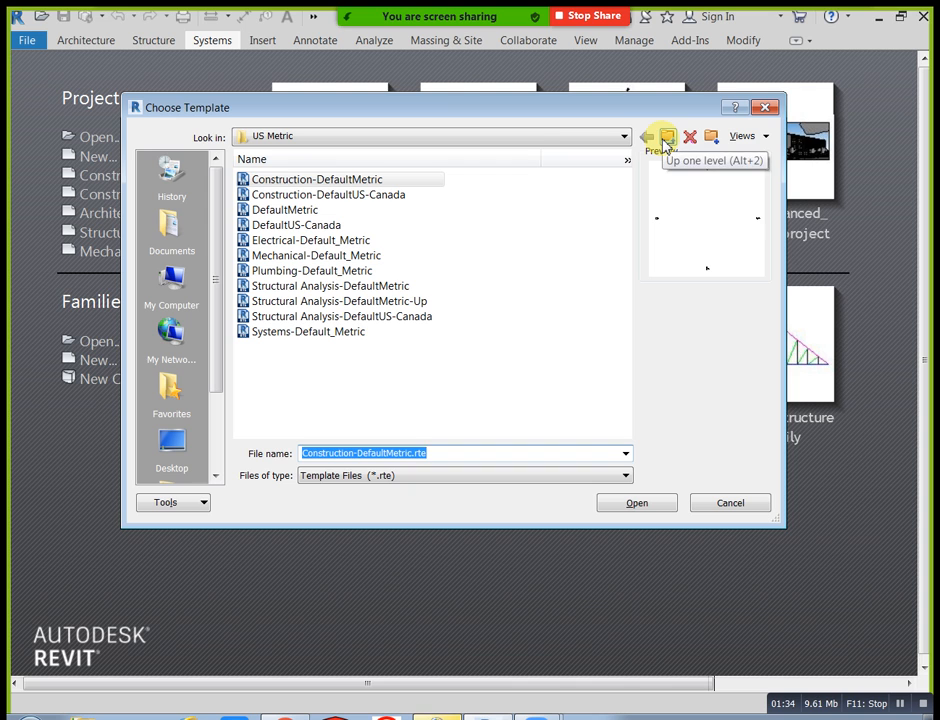
{"action": "left_click", "coordinate": [541, 138]}
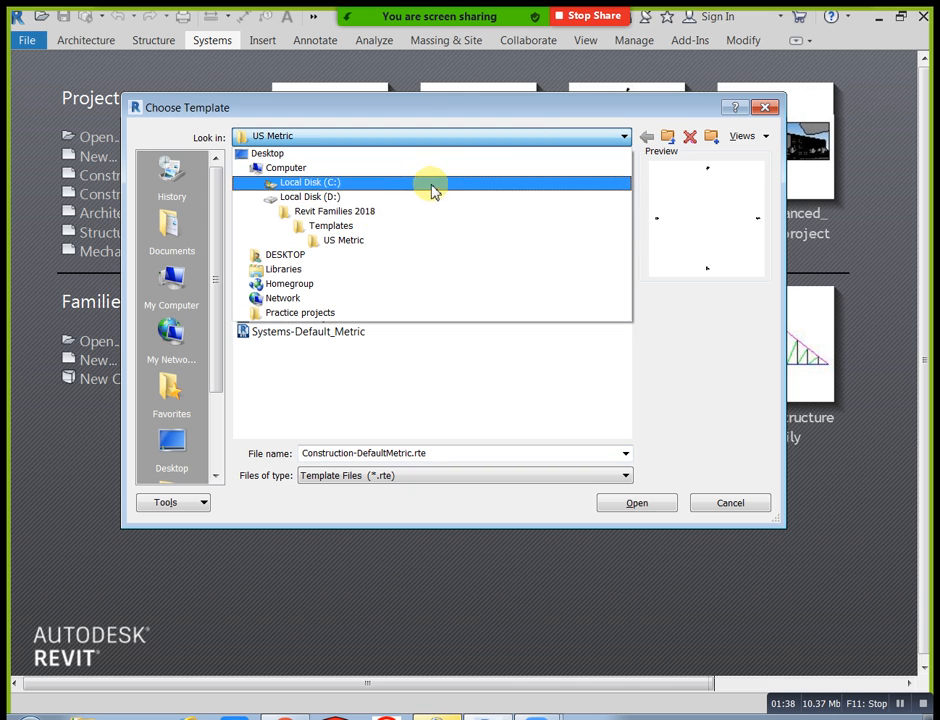
{"action": "left_click", "coordinate": [173, 281]}
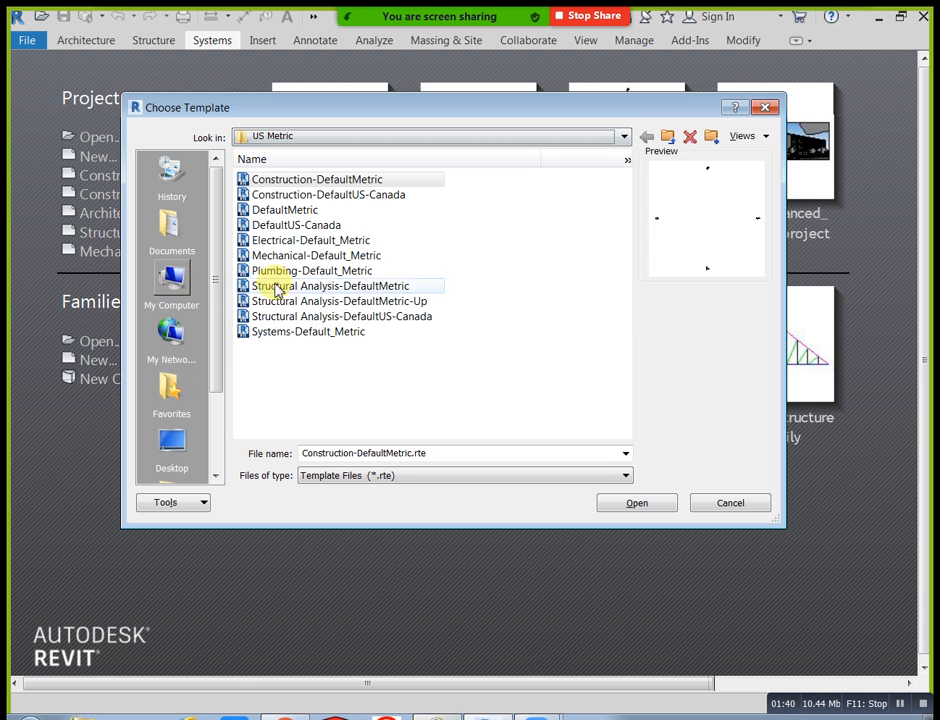
{"action": "left_click", "coordinate": [151, 304]}
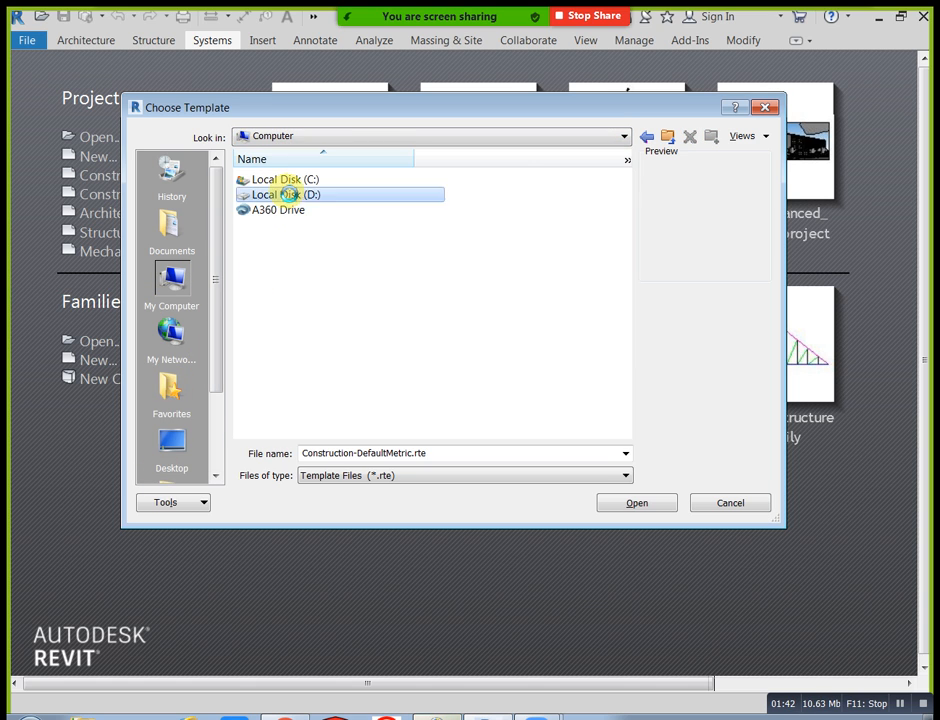
{"action": "double_click", "coordinate": [289, 197]}
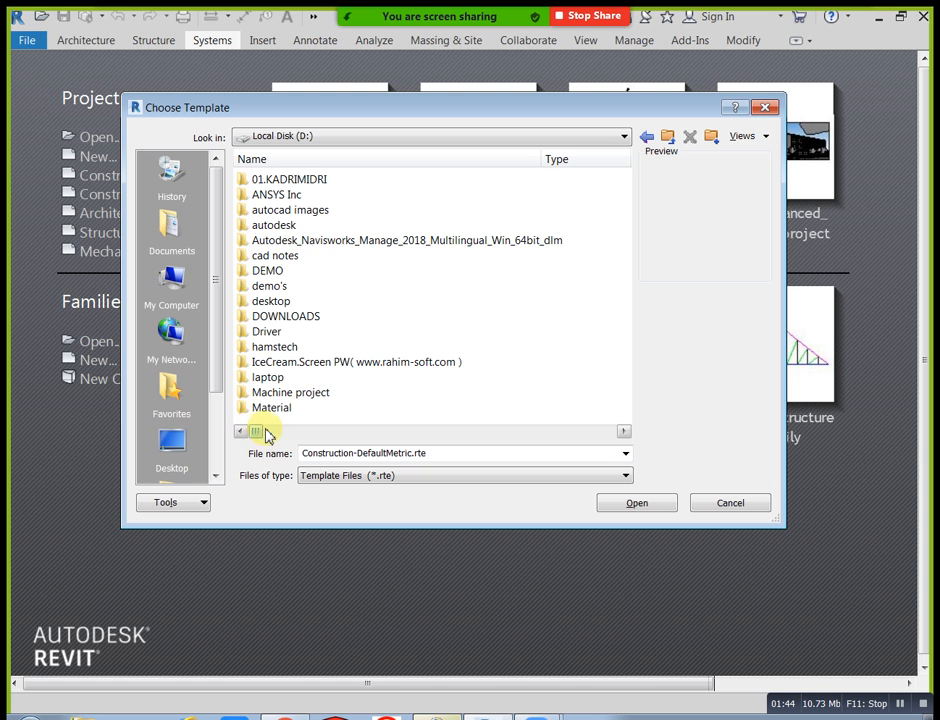
{"action": "left_click_drag", "start_coordinate": [273, 434], "coordinate": [424, 434]}
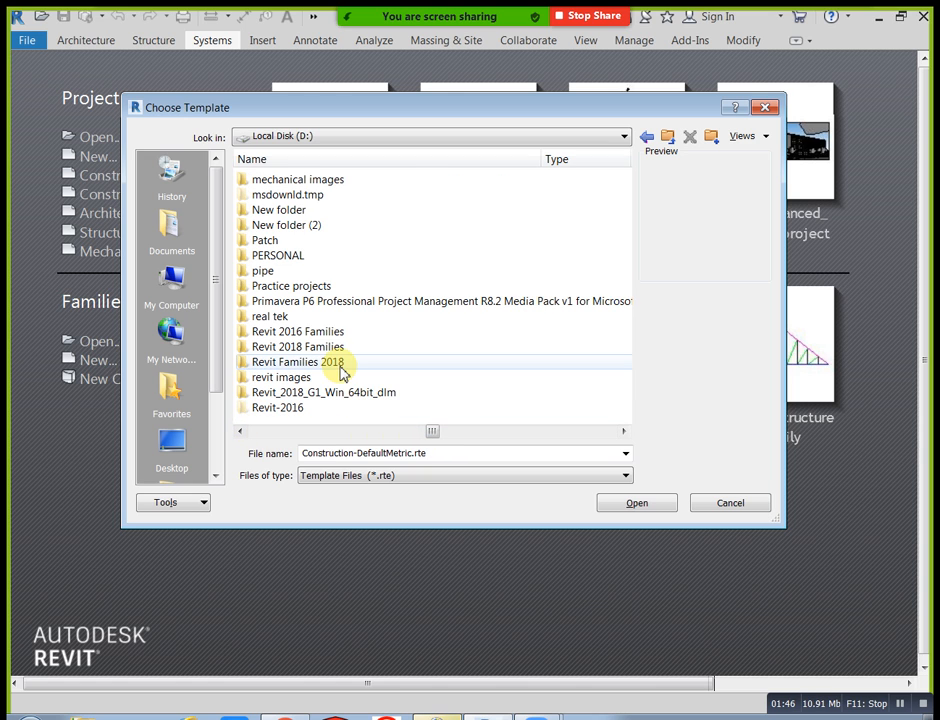
{"action": "double_click", "coordinate": [338, 364]}
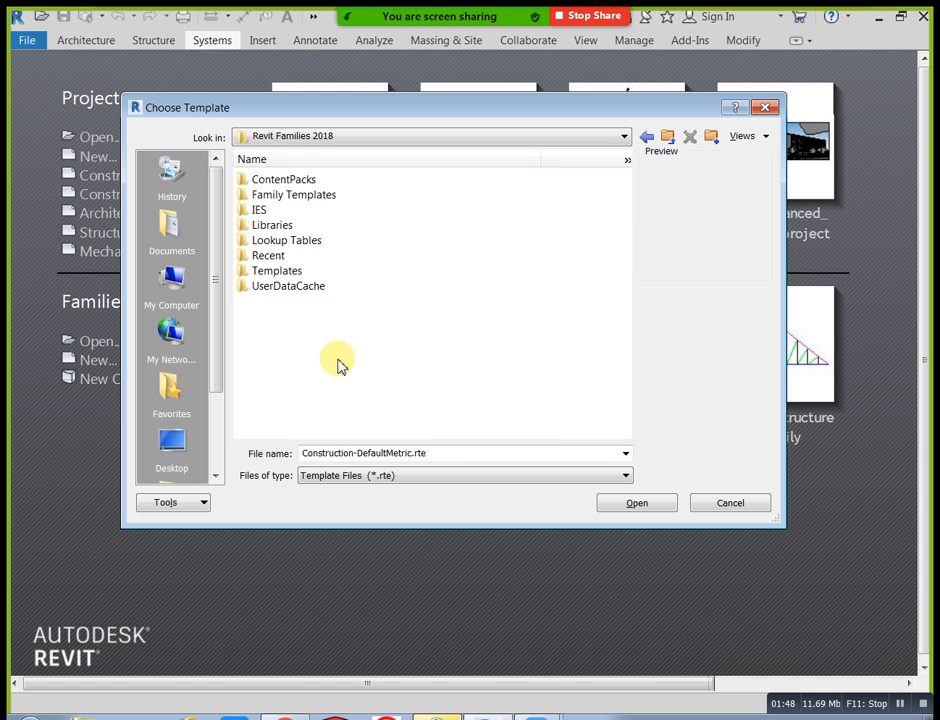
Look inside the Family Templates folder and return to the Revit Families 2018 folder
{"action": "left_click", "coordinate": [300, 194]}
{"action": "left_click", "coordinate": [285, 225]}
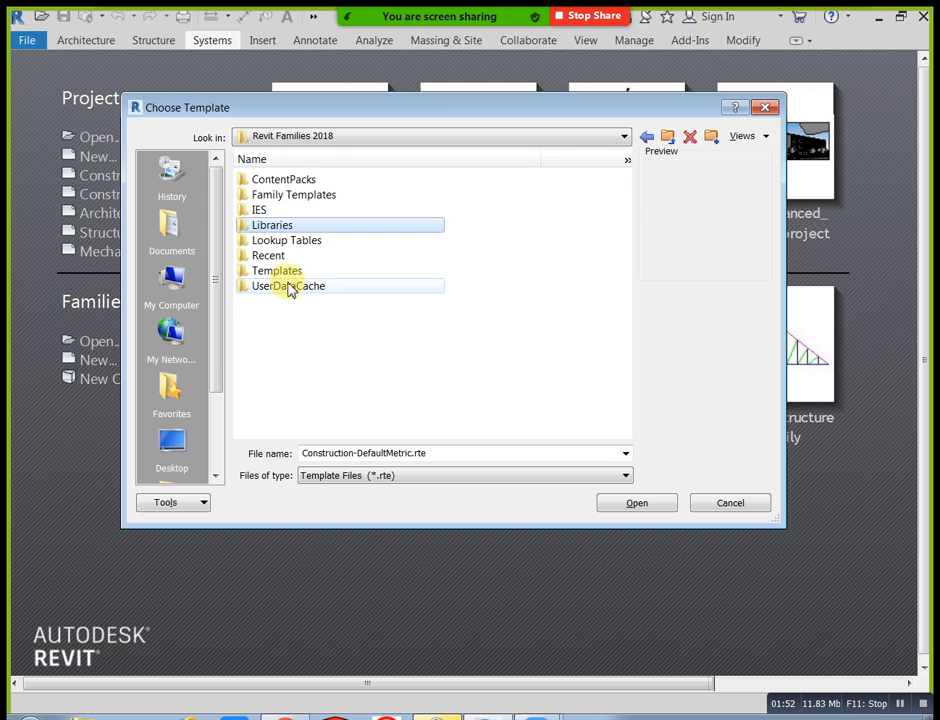
{"action": "left_click", "coordinate": [292, 270]}
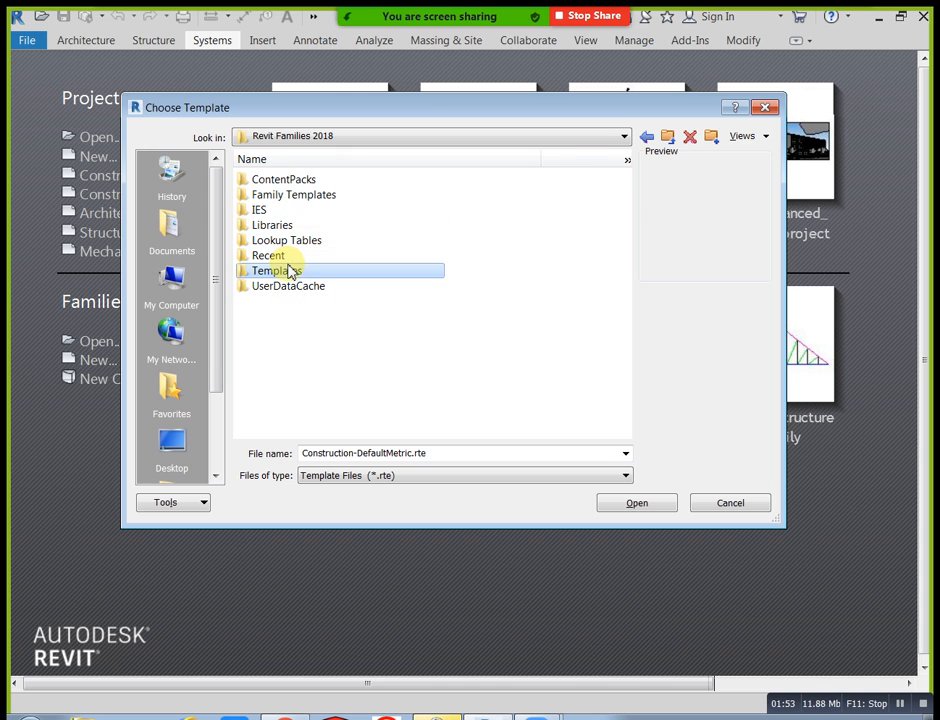
{"action": "double_click", "coordinate": [300, 196]}
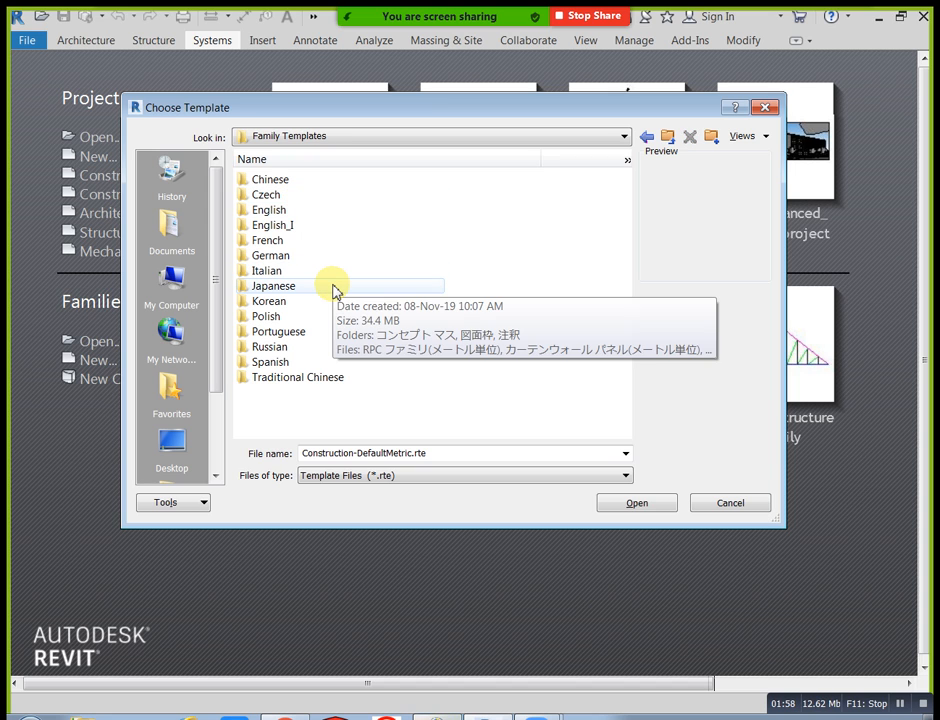
{"action": "left_click", "coordinate": [649, 137]}
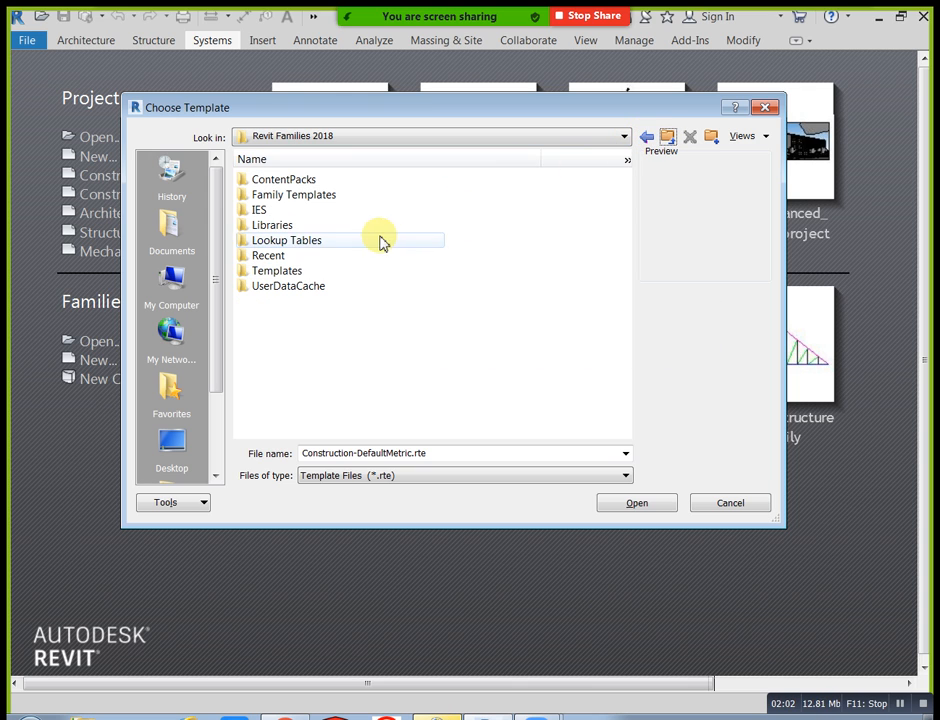
Open the US Metric folder inside the Templates folder
{"action": "double_click", "coordinate": [290, 271]}
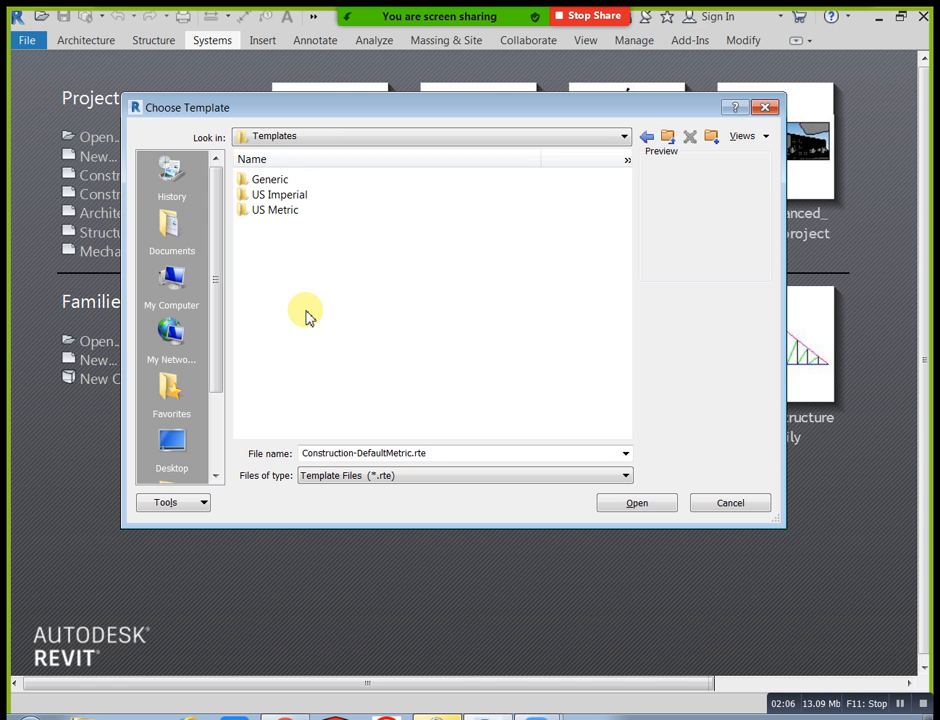
{"action": "left_click", "coordinate": [285, 211]}
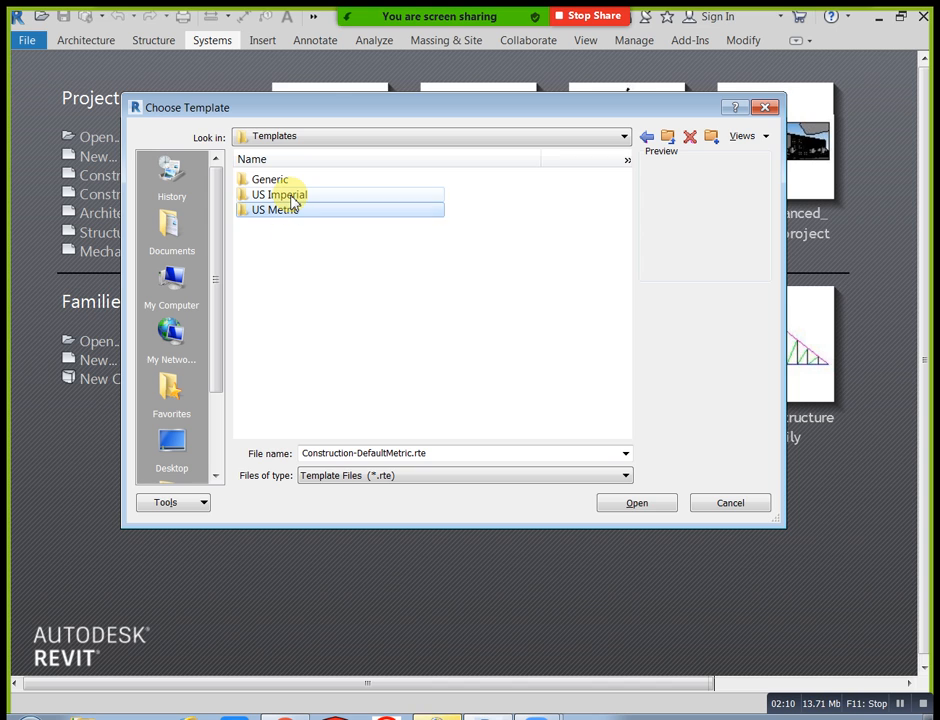
{"action": "left_click", "coordinate": [290, 196]}
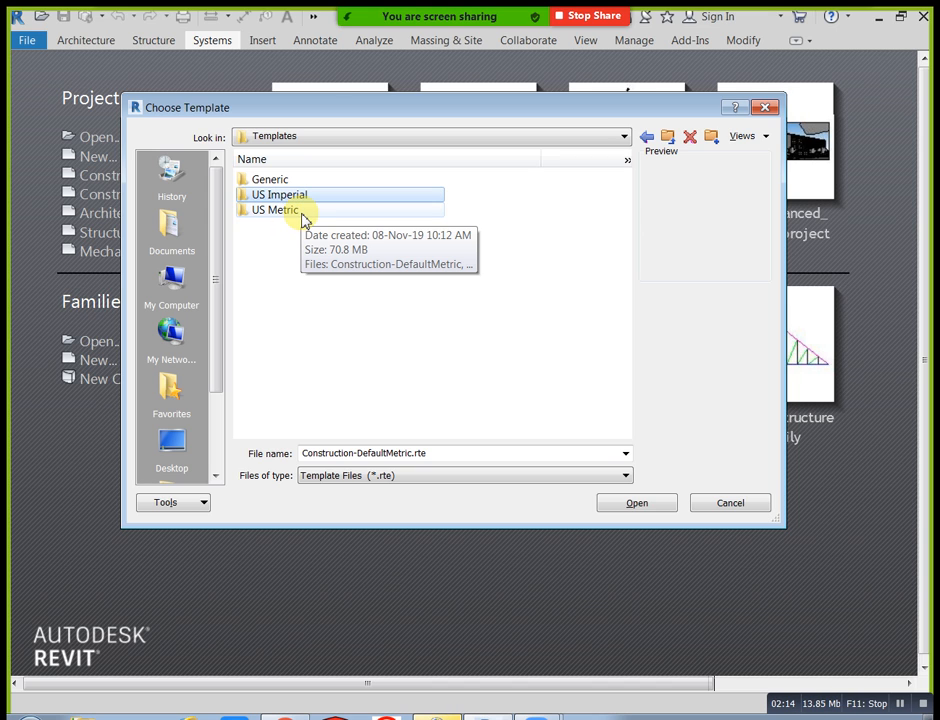
{"action": "double_click", "coordinate": [300, 212]}
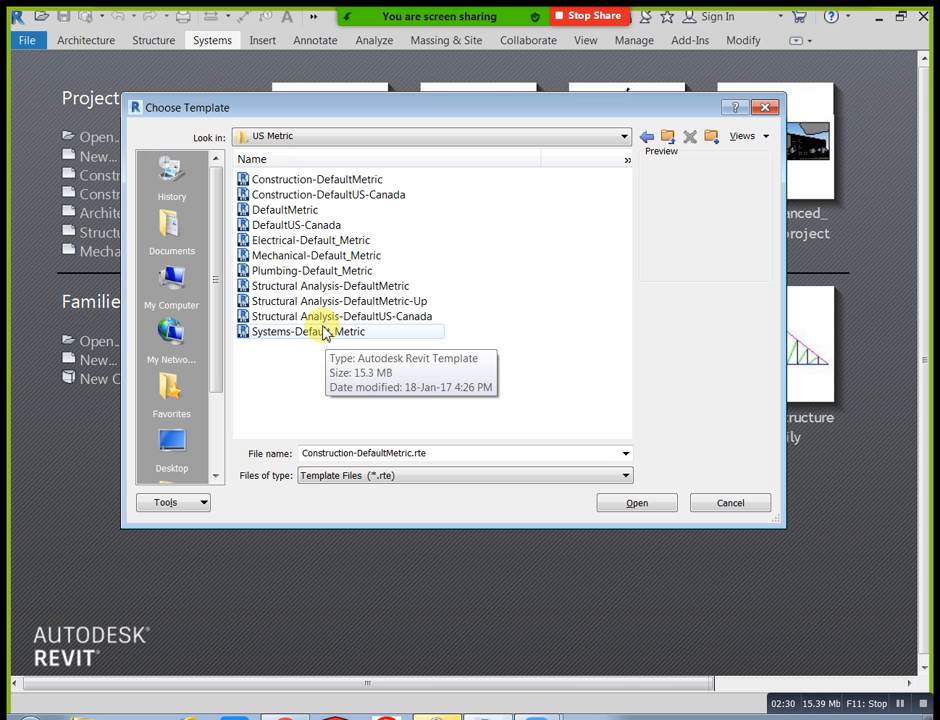
Examine the construction, electrical, mechanical, plumbing, structural analysis and systems templates in the US Metric folder
{"action": "left_click", "coordinate": [342, 182]}
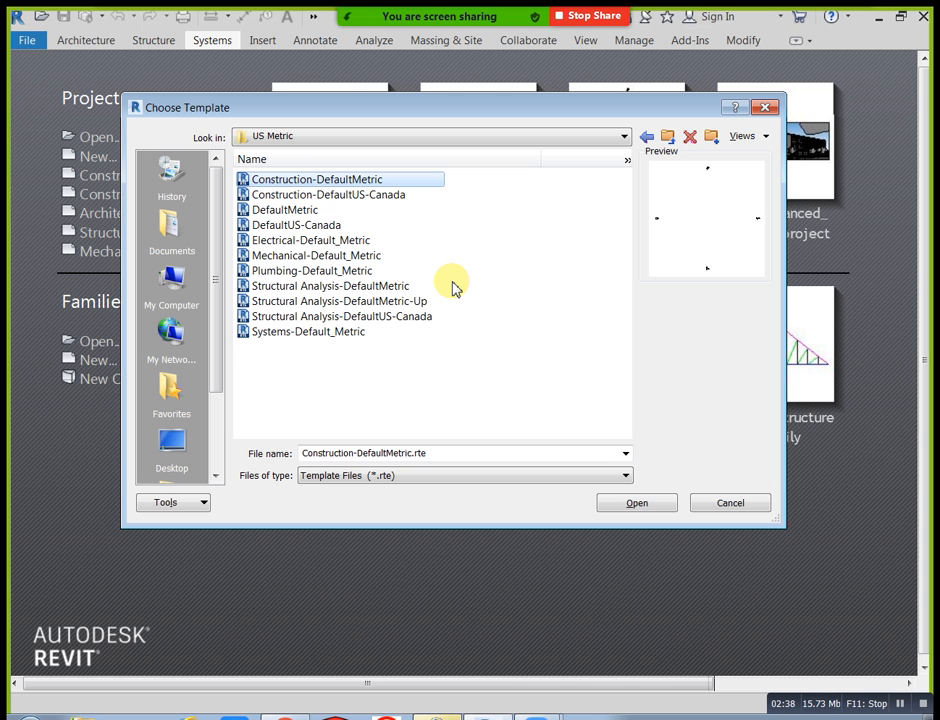
{"action": "left_click", "coordinate": [278, 240]}
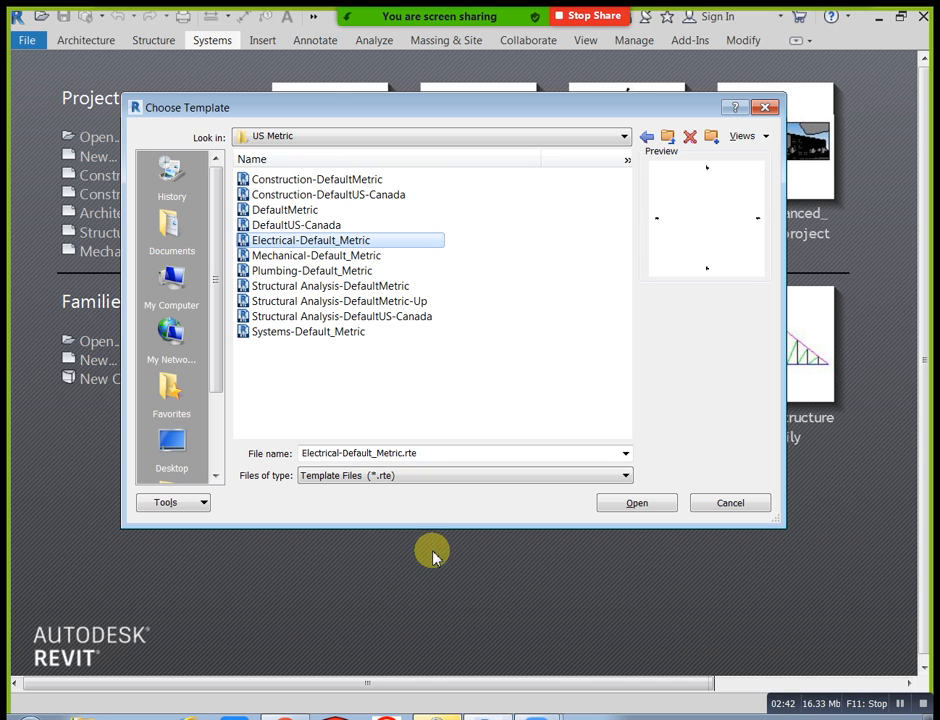
{"action": "left_click", "coordinate": [310, 256]}
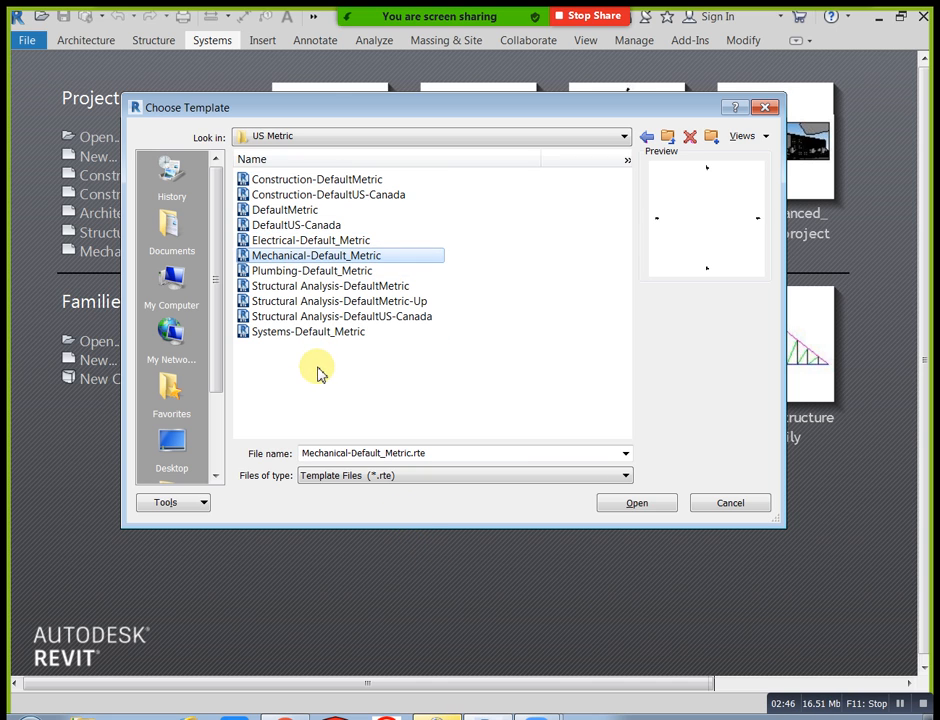
{"action": "left_click", "coordinate": [323, 274]}
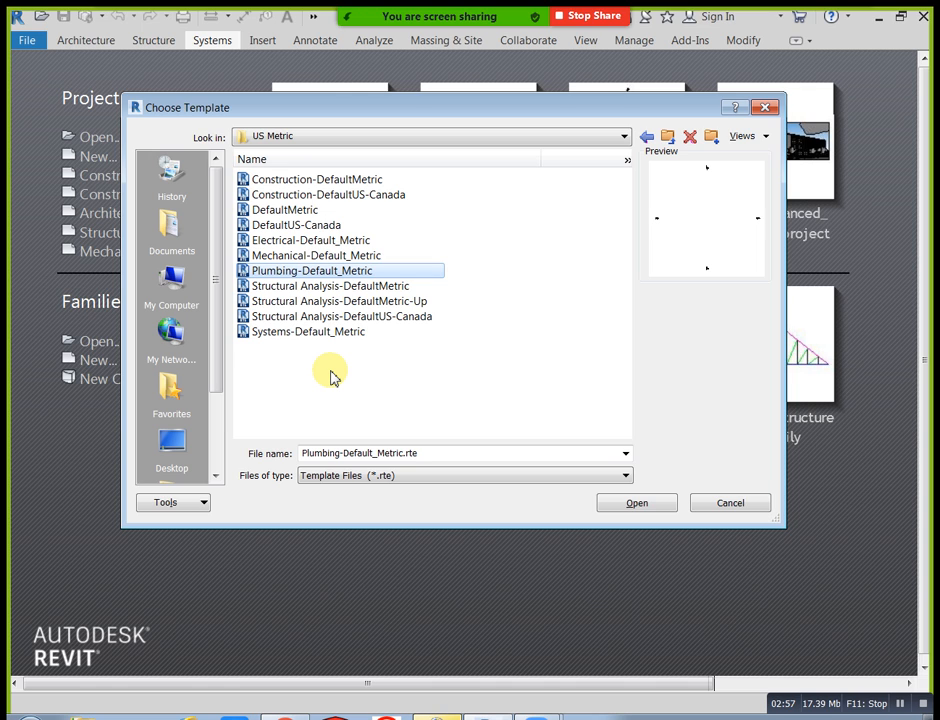
{"action": "left_click", "coordinate": [312, 287]}
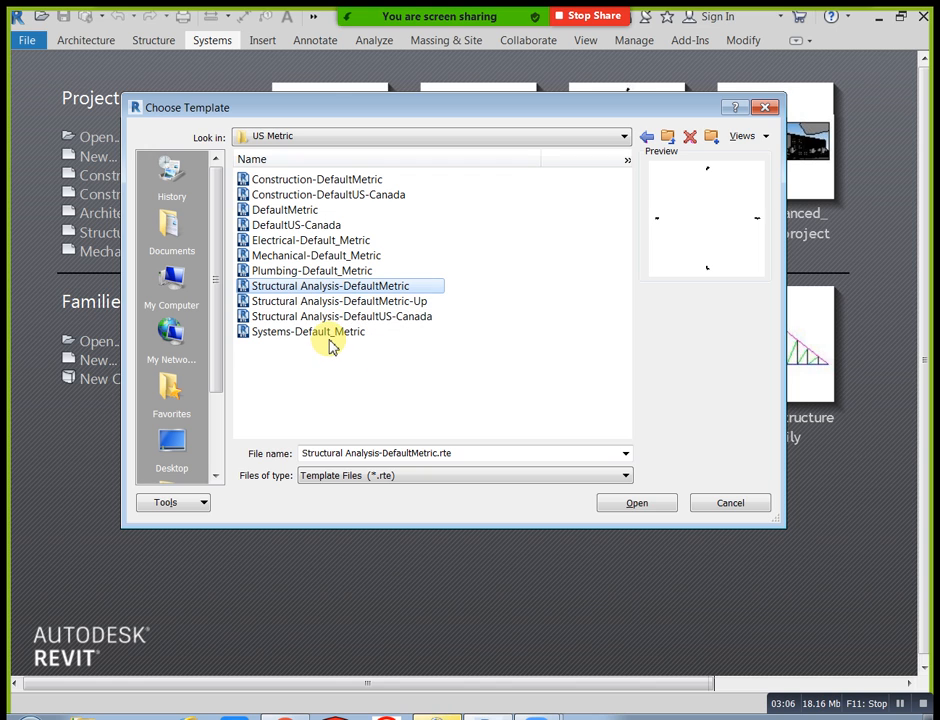
{"action": "left_click", "coordinate": [330, 334]}
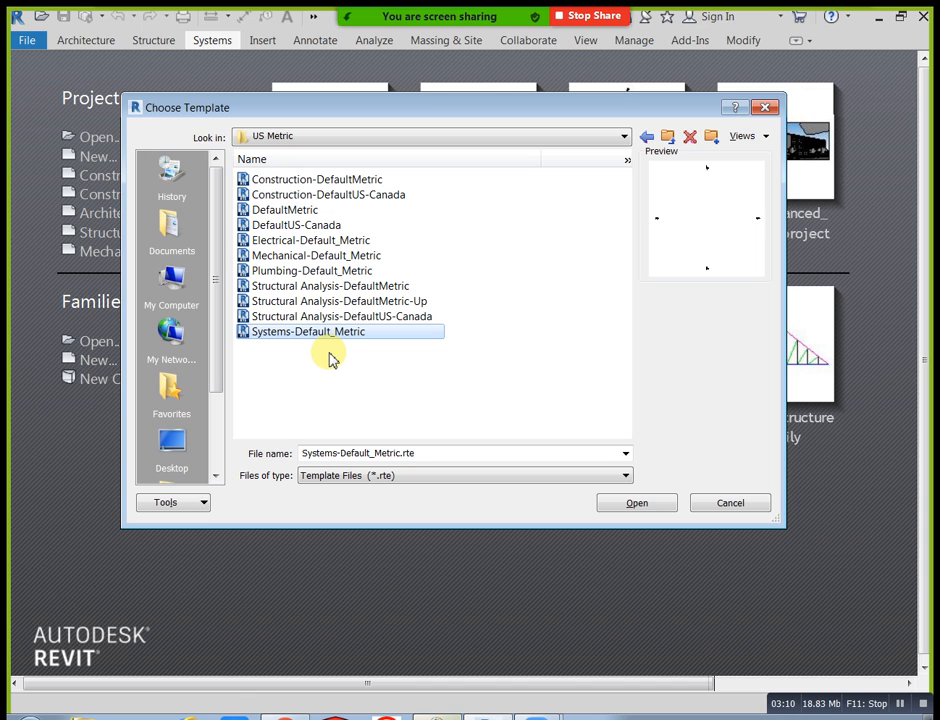
{"action": "left_click", "coordinate": [327, 240]}
{"action": "left_click", "coordinate": [331, 269]}
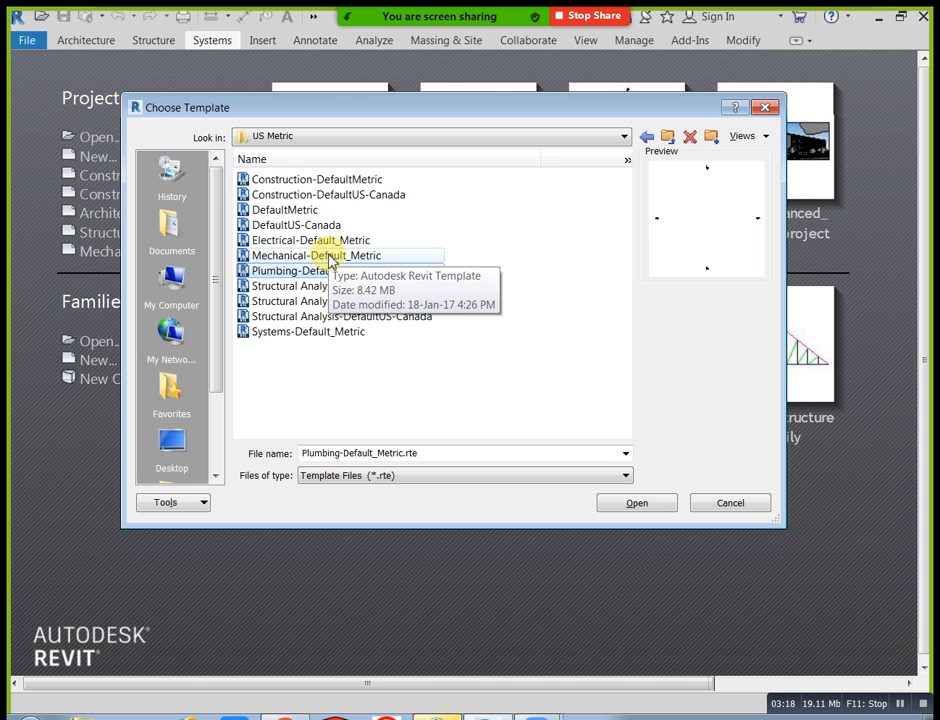
{"action": "left_click", "coordinate": [320, 336]}
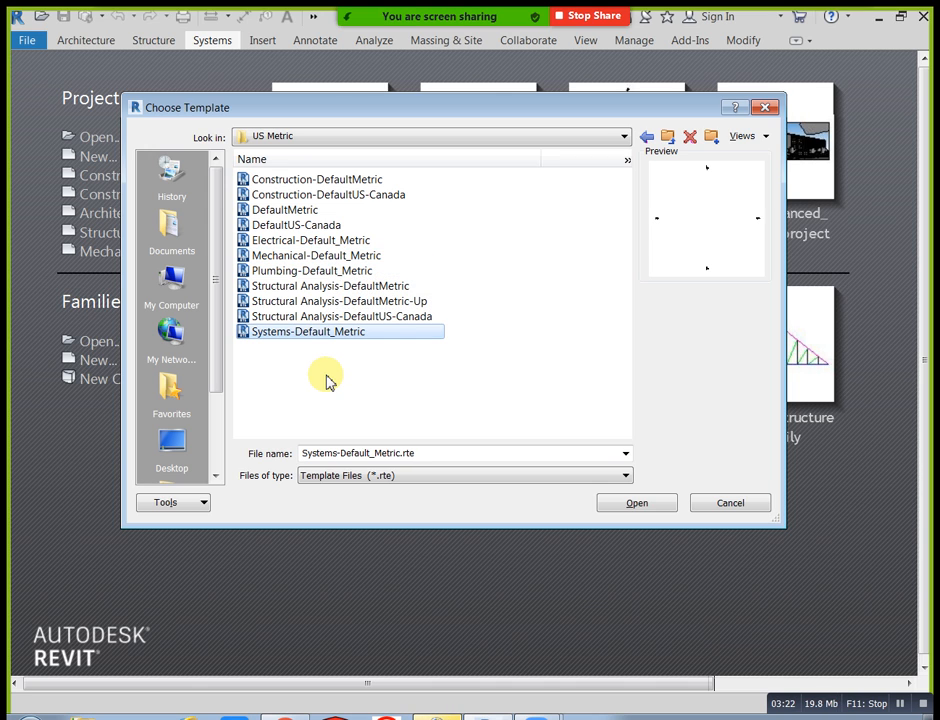
Choose the Construction-DefaultMetric template and create the new project from it
{"action": "left_click", "coordinate": [320, 182]}
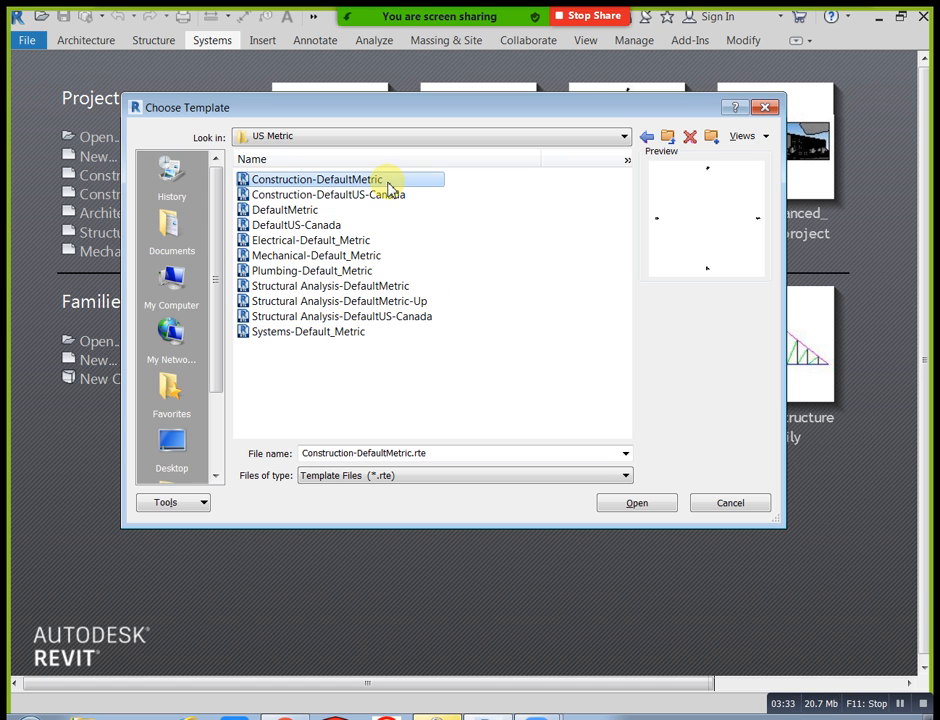
{"action": "left_click", "coordinate": [655, 506]}
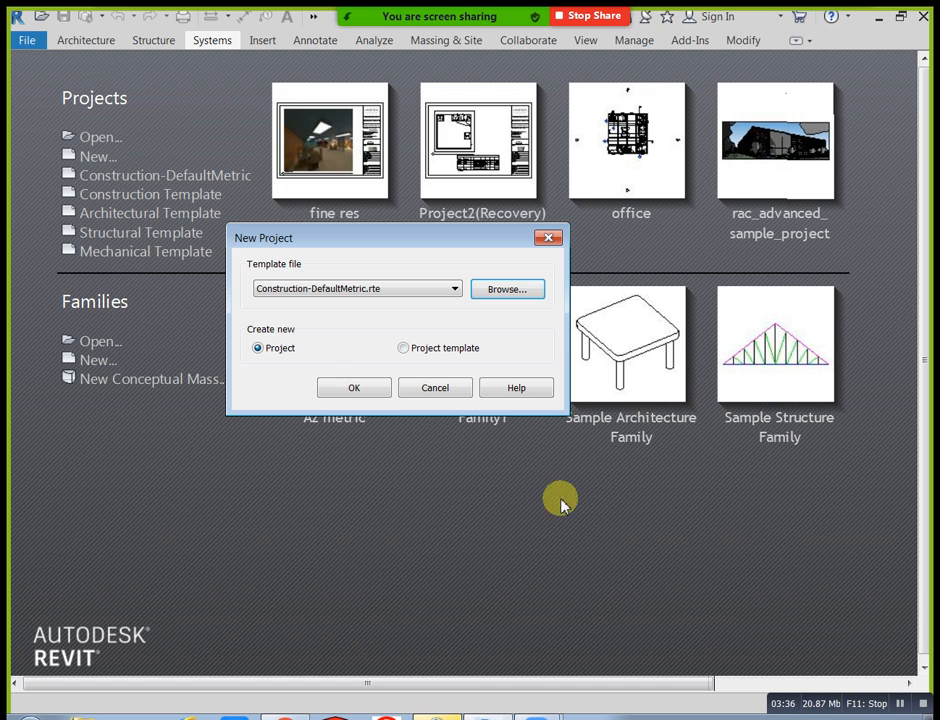
{"action": "left_click", "coordinate": [374, 385]}
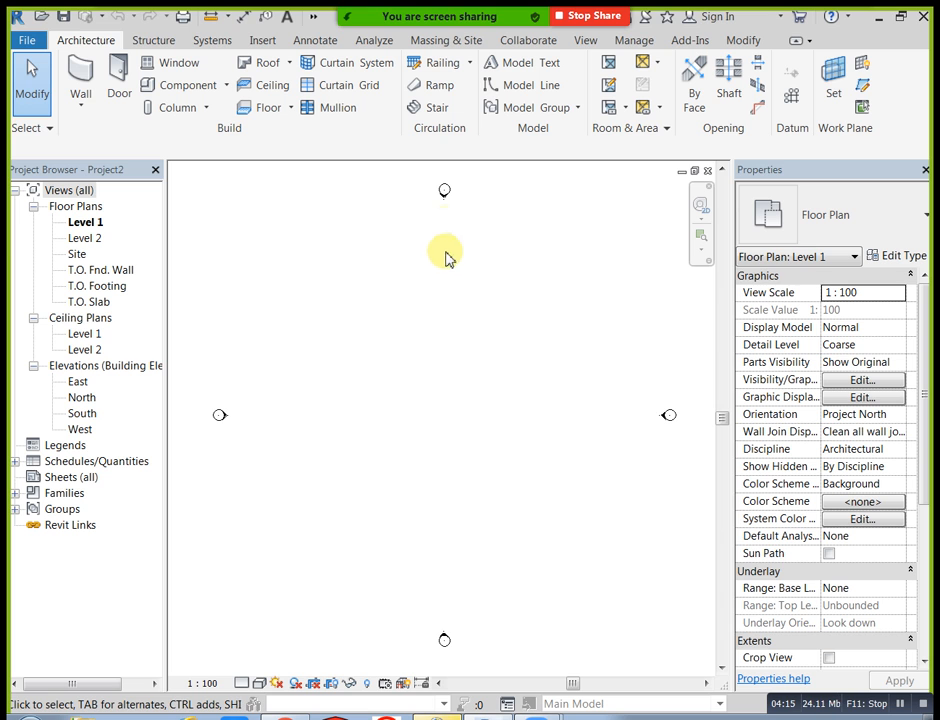
Examine the elevation markers around the Level 1 floor plan, selecting the north marker to inspect its view direction controls
{"action": "left_click", "coordinate": [445, 190]}
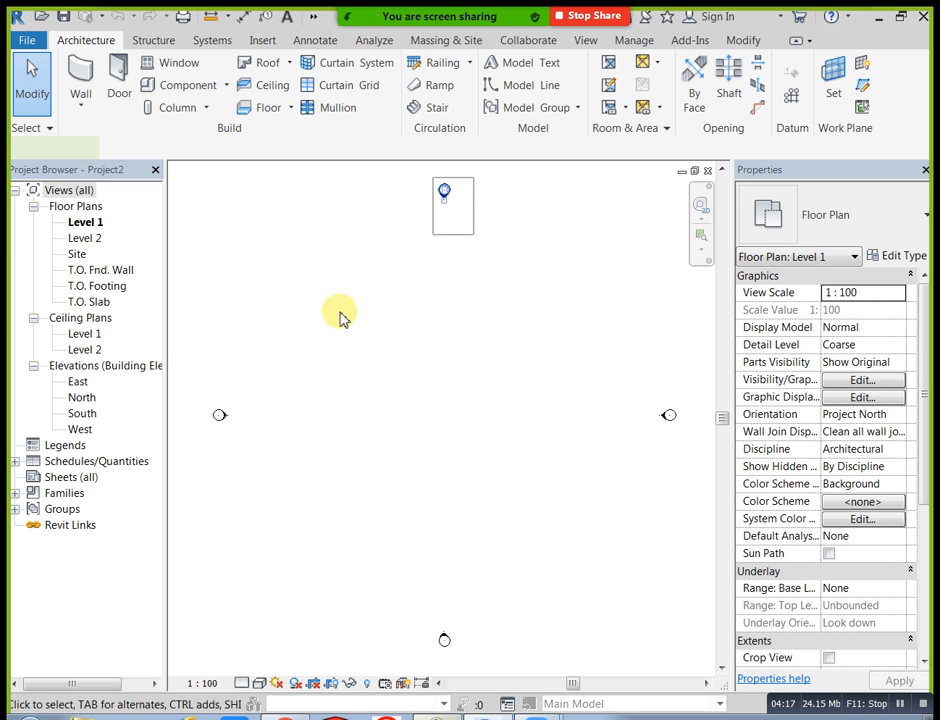
{"action": "mouse_move", "coordinate": [191, 380]}
{"action": "left_mouse_down"}
{"action": "mouse_move", "coordinate": [283, 476]}
{"action": "mouse_move", "coordinate": [412, 568]}
{"action": "mouse_move", "coordinate": [487, 660]}
{"action": "left_mouse_up"}
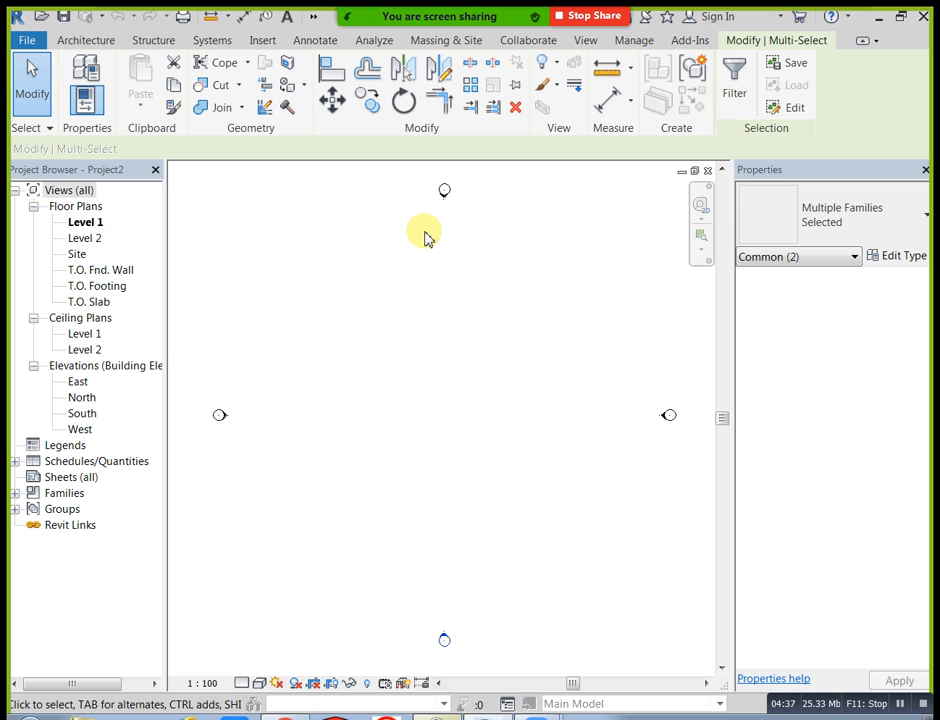
{"action": "scroll", "coordinate": [449, 190], "scroll_direction": "up", "scroll_amount": 2}
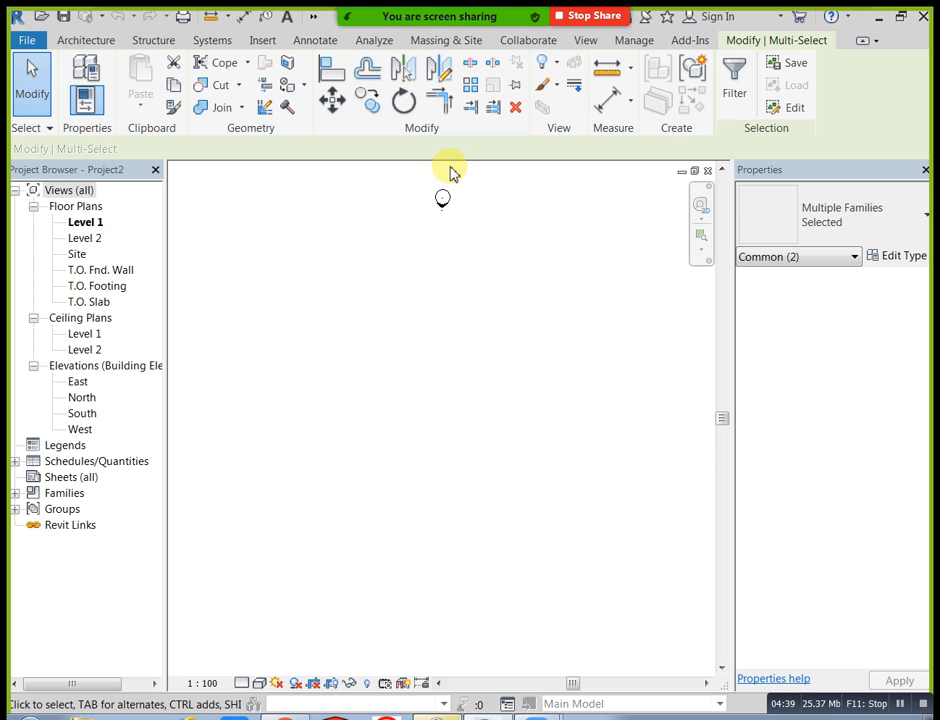
{"action": "scroll", "coordinate": [472, 196], "scroll_direction": "up", "scroll_amount": 1}
{"action": "scroll", "coordinate": [426, 190], "scroll_direction": "up", "scroll_amount": 4}
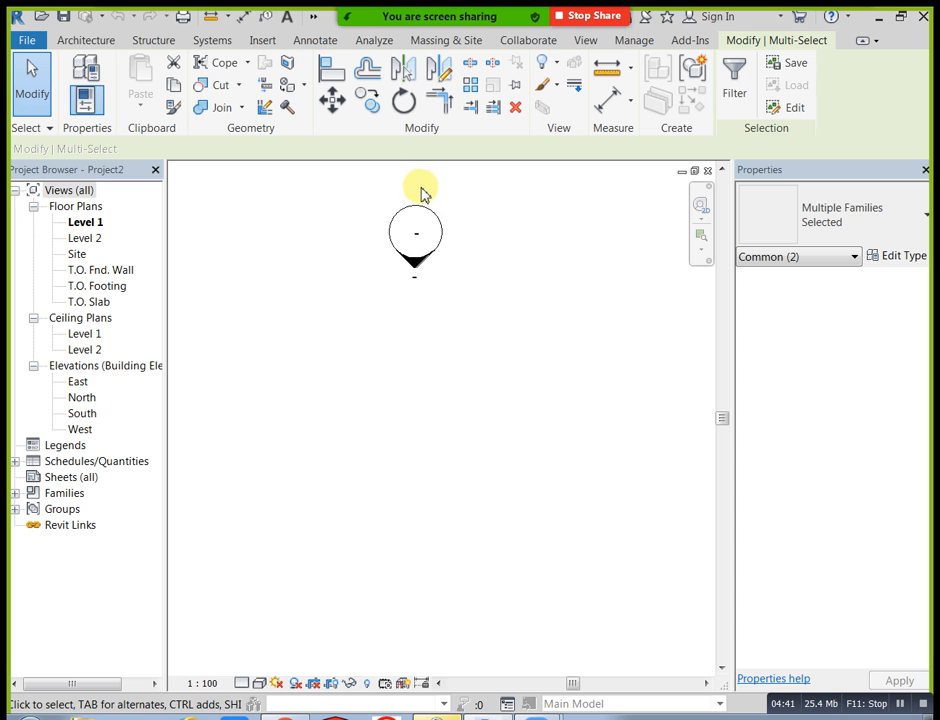
{"action": "left_click", "coordinate": [430, 226]}
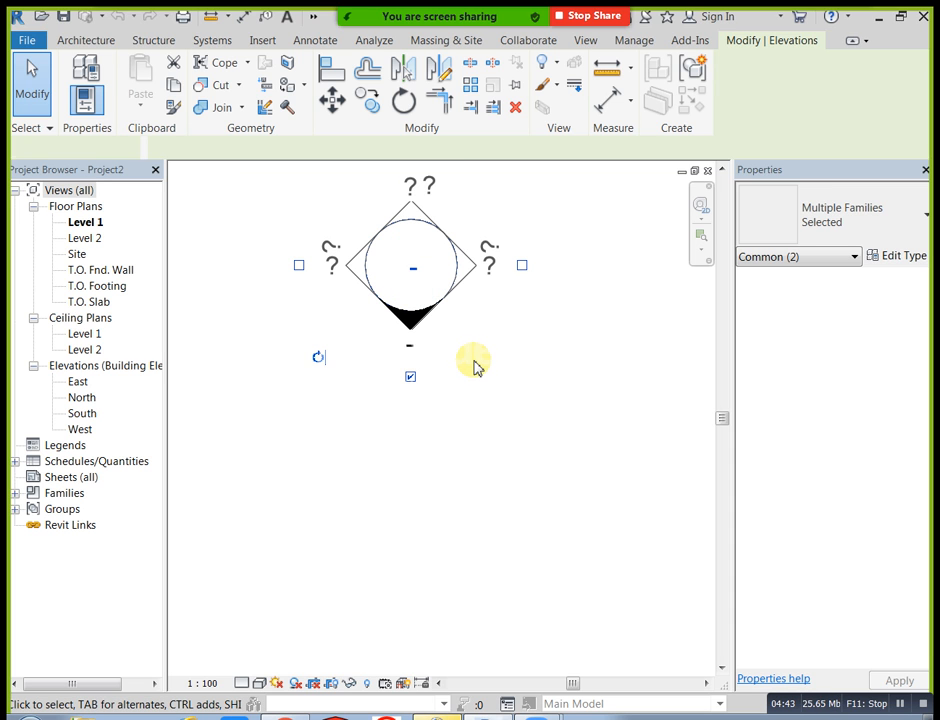
{"action": "left_click", "coordinate": [475, 368]}
{"action": "scroll", "coordinate": [487, 352], "scroll_direction": "down", "scroll_amount": 6}
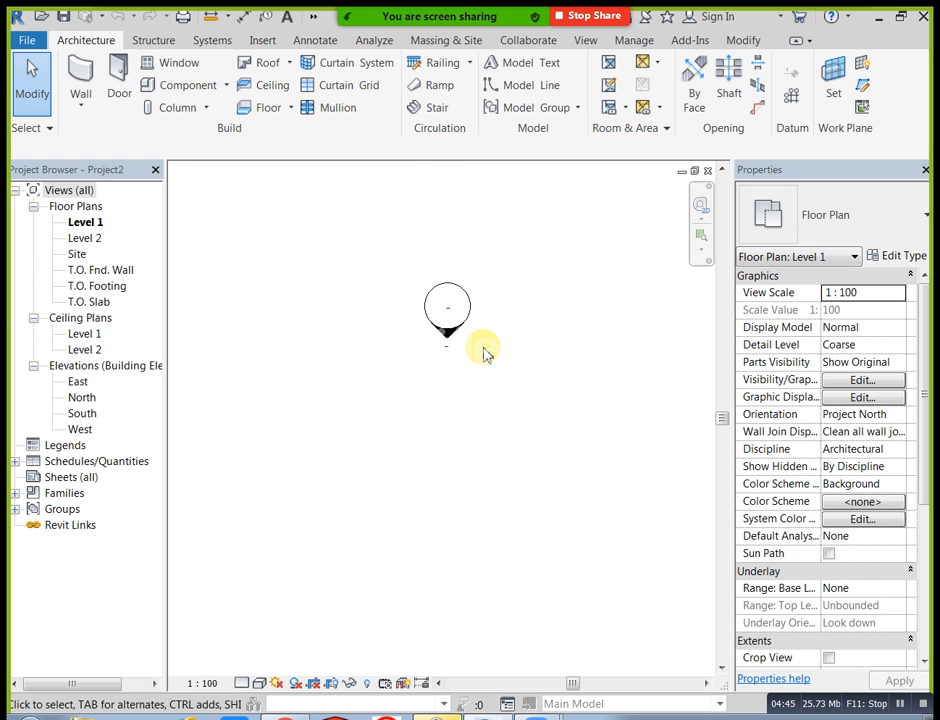
{"action": "middle_click_drag", "start_coordinate": [520, 444], "coordinate": [464, 331]}
{"action": "scroll", "coordinate": [462, 330], "scroll_direction": "down", "scroll_amount": 3}
{"action": "middle_click_drag", "start_coordinate": [497, 386], "coordinate": [487, 357]}
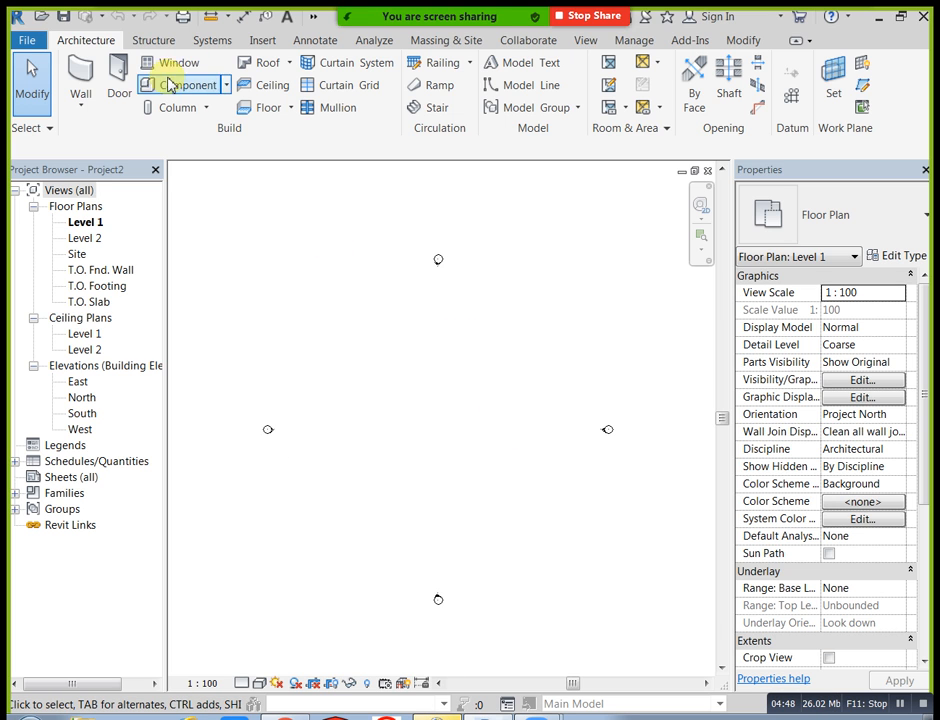
Open the Construction-Default template from the US Imperial folder inside the Templates folder
{"action": "left_click", "coordinate": [27, 40]}
{"action": "mouse_move", "coordinate": [126, 170]}
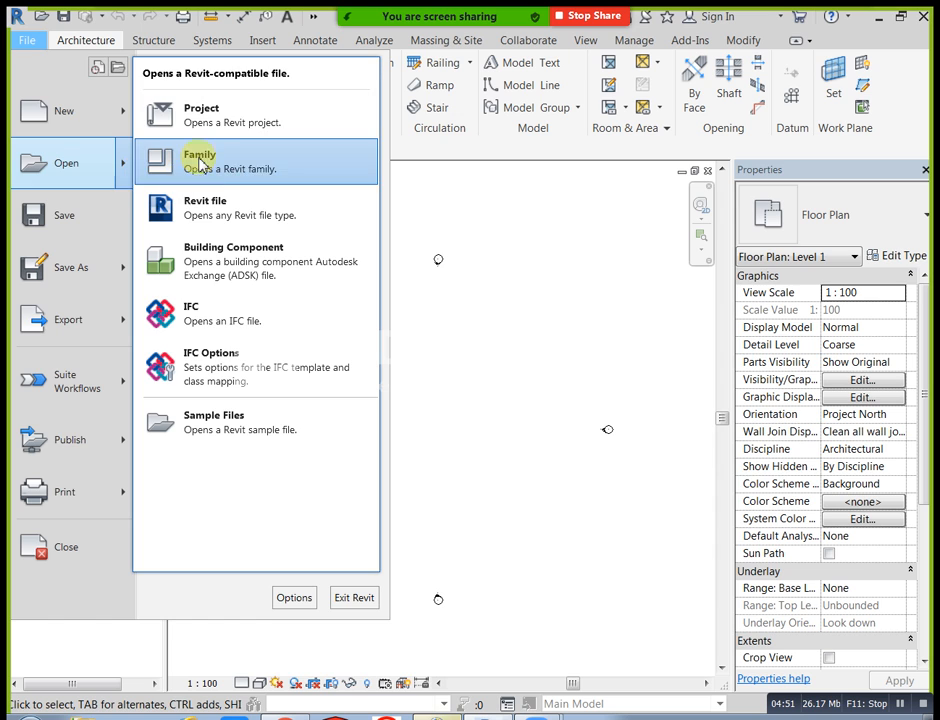
{"action": "left_click", "coordinate": [198, 168]}
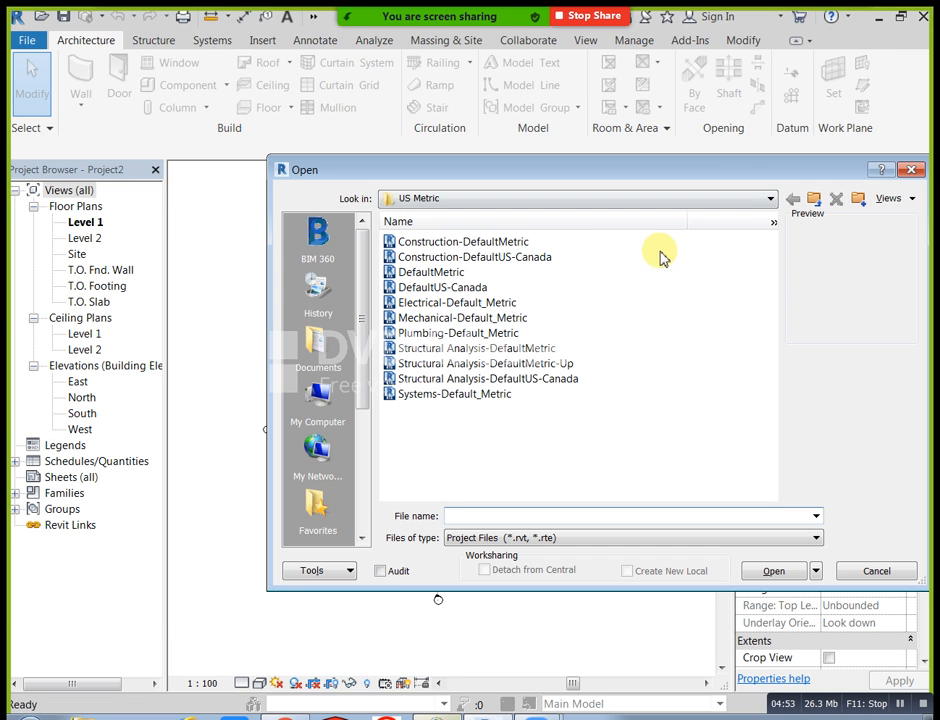
{"action": "left_click", "coordinate": [814, 205]}
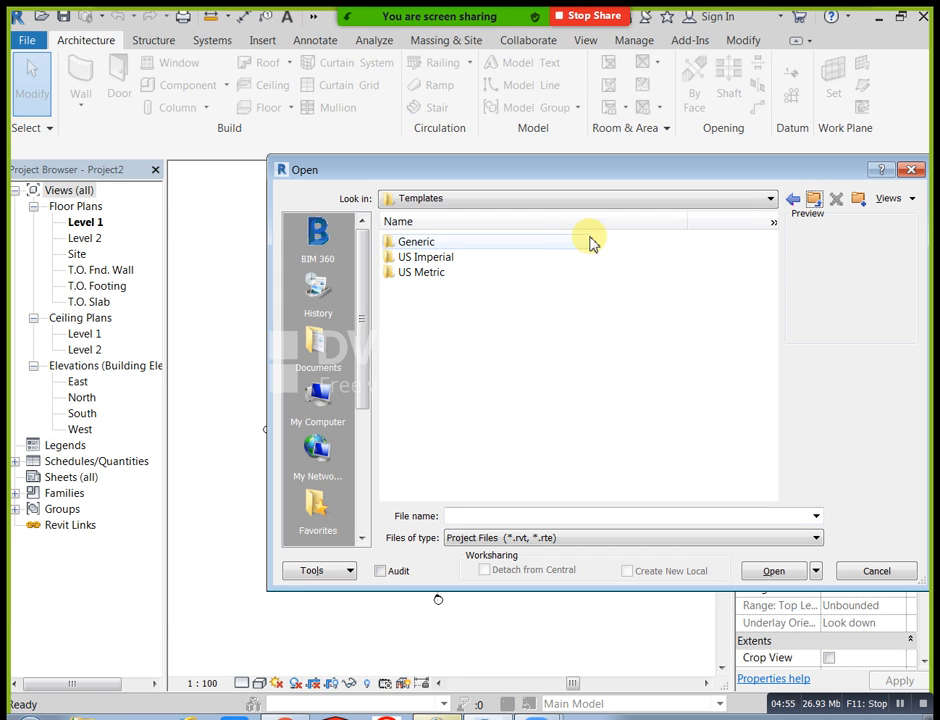
{"action": "double_click", "coordinate": [450, 262]}
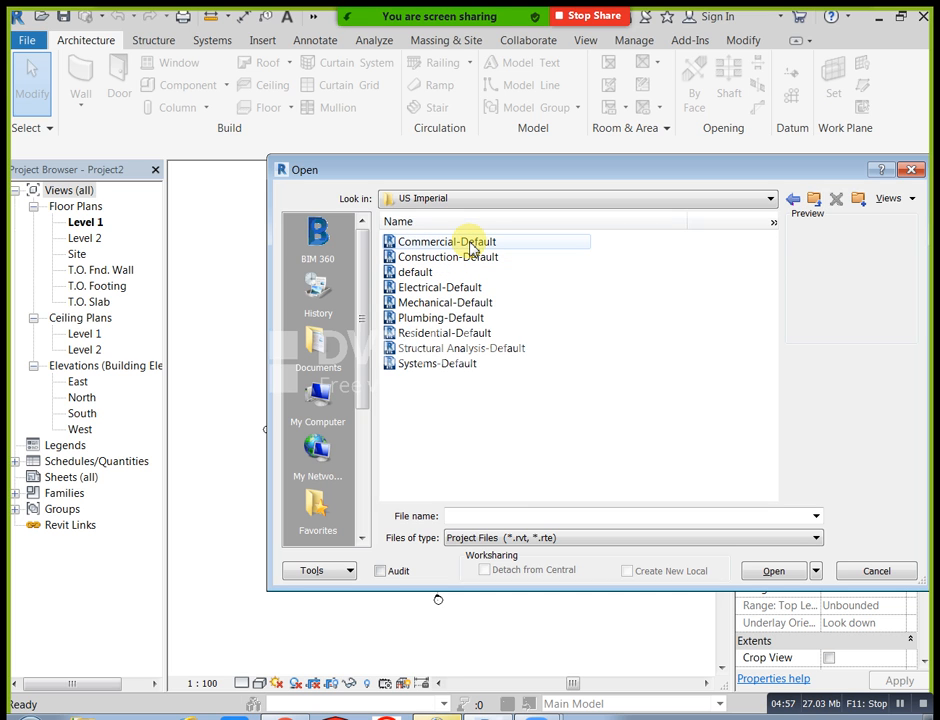
{"action": "left_click", "coordinate": [472, 243]}
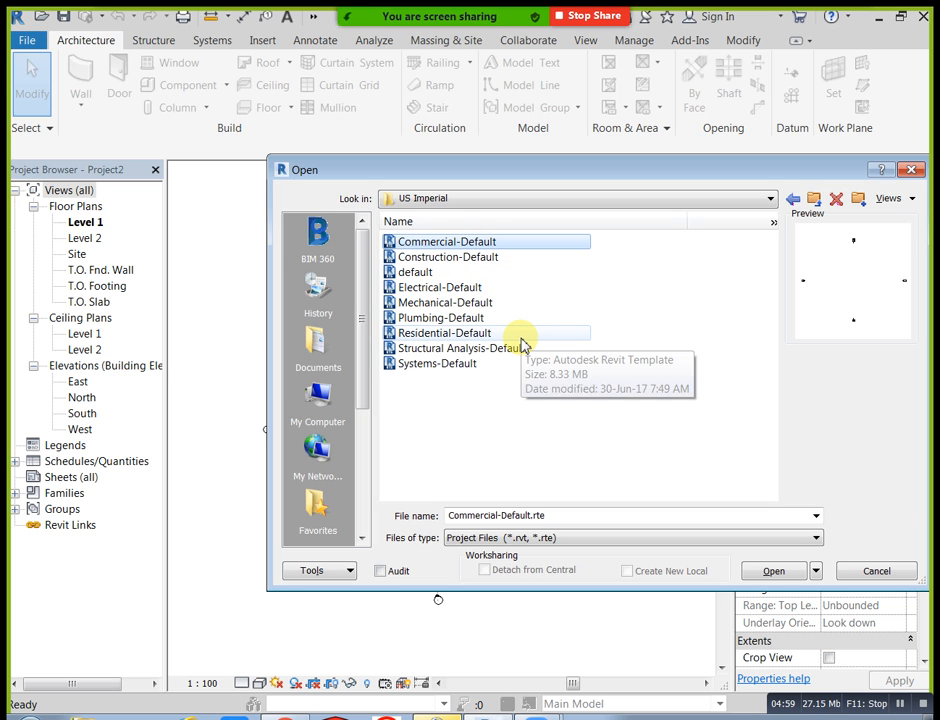
{"action": "left_click", "coordinate": [493, 258]}
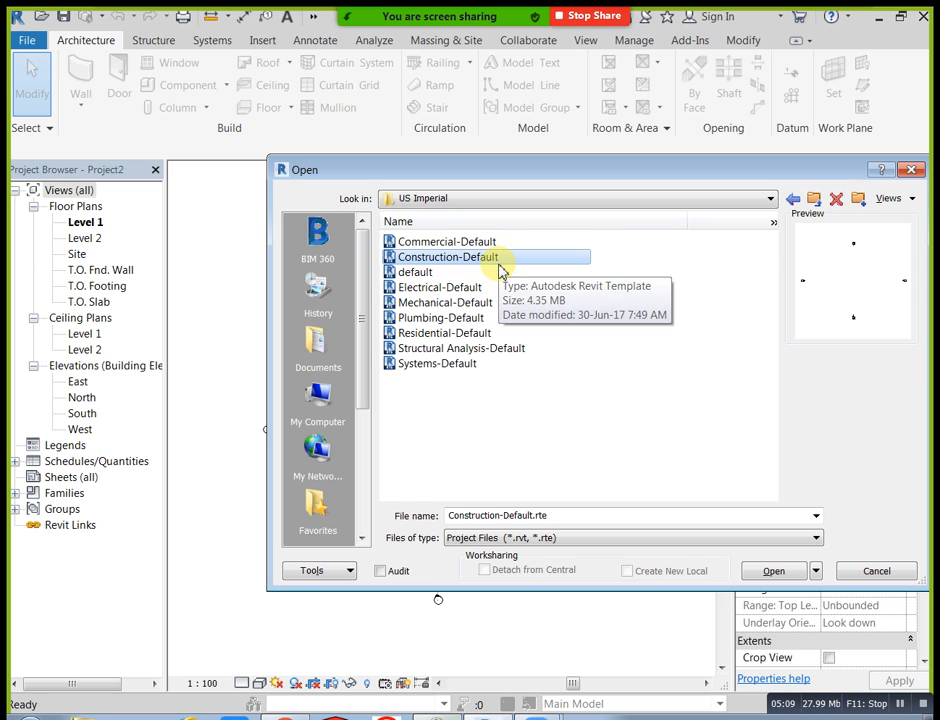
{"action": "left_click", "coordinate": [770, 574]}
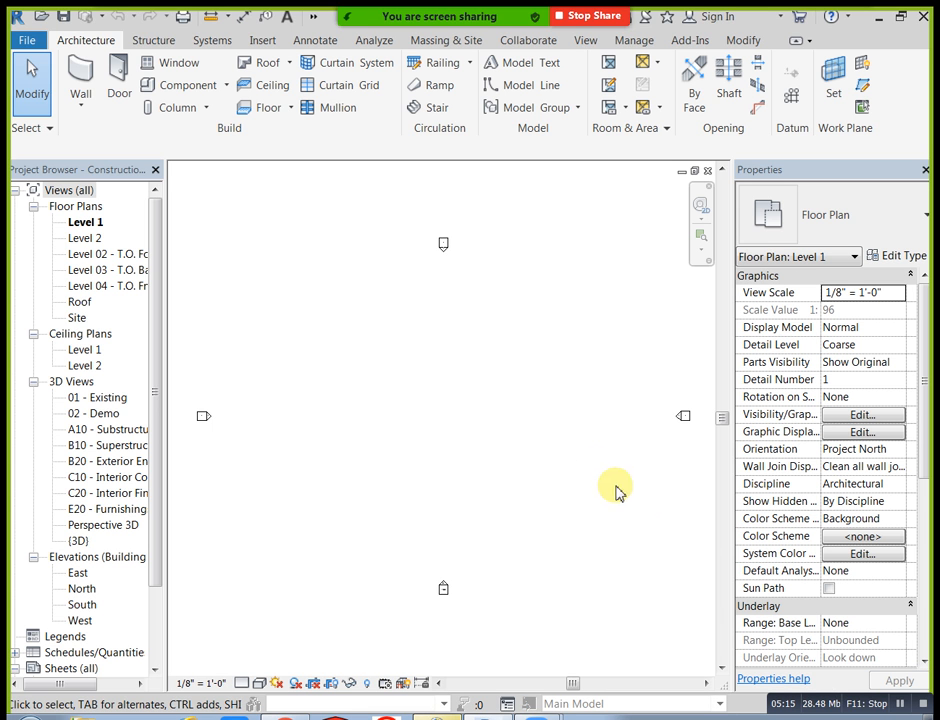
Inspect the north elevation marker of the Construction-Default floor plan and its view direction controls
{"action": "scroll", "coordinate": [440, 266], "scroll_direction": "up", "scroll_amount": 5}
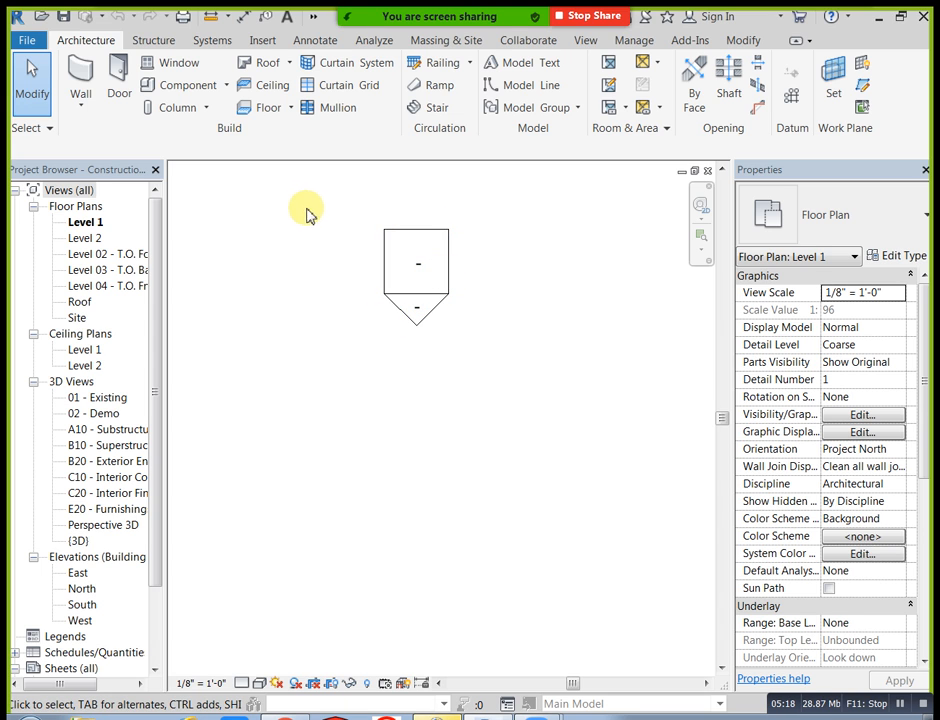
{"action": "left_click", "coordinate": [425, 235]}
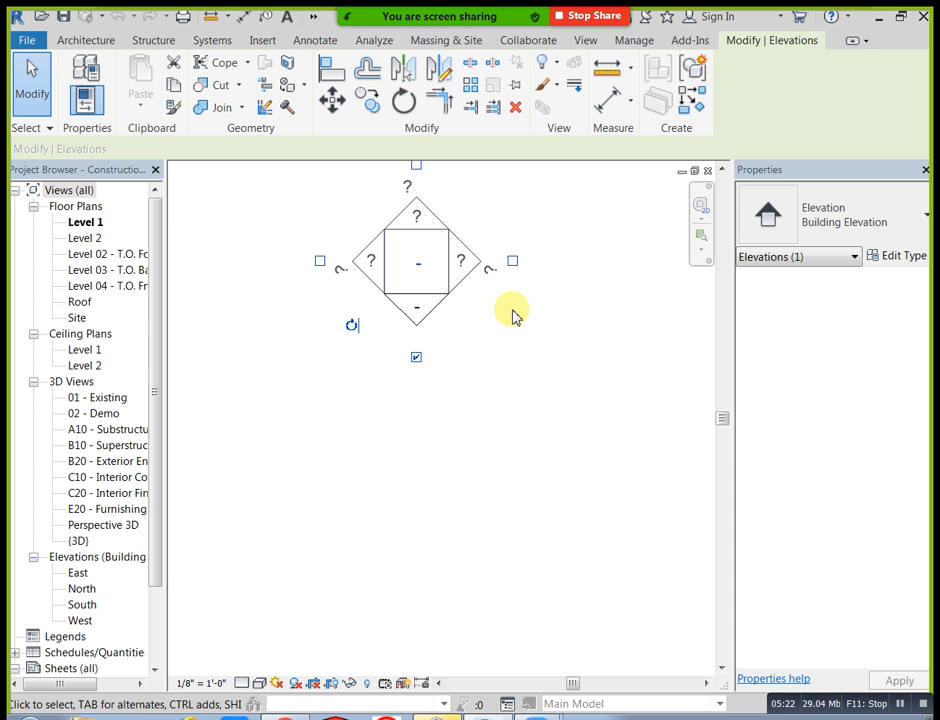
{"action": "left_click", "coordinate": [500, 326]}
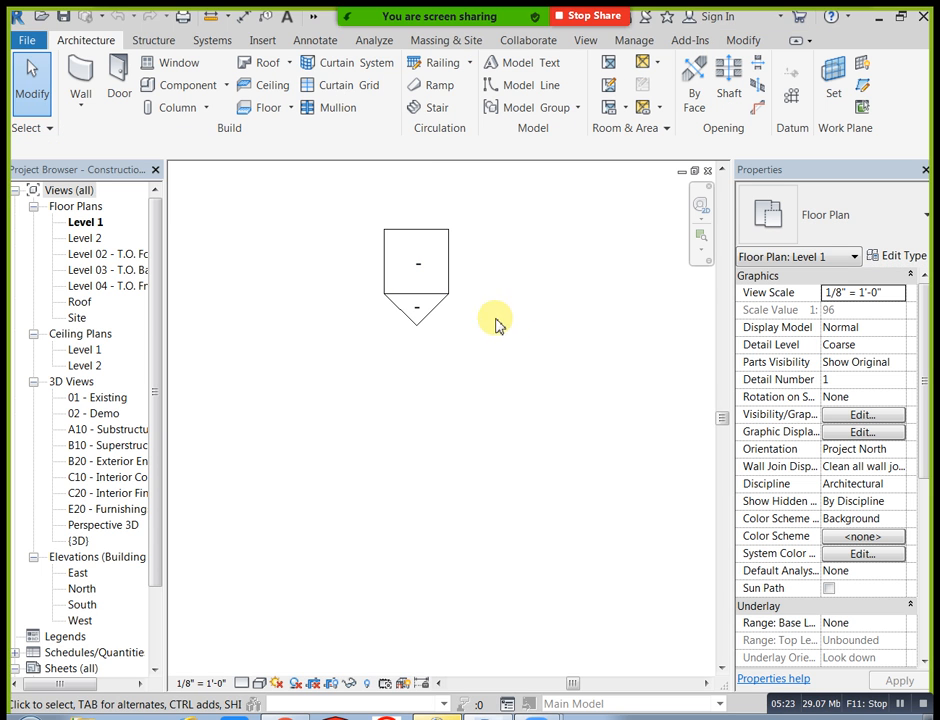
Switch back to the Level 1 floor plan of Project2 and bring all four elevation markers into view
{"action": "left_click", "coordinate": [312, 18]}
{"action": "left_click", "coordinate": [423, 39]}
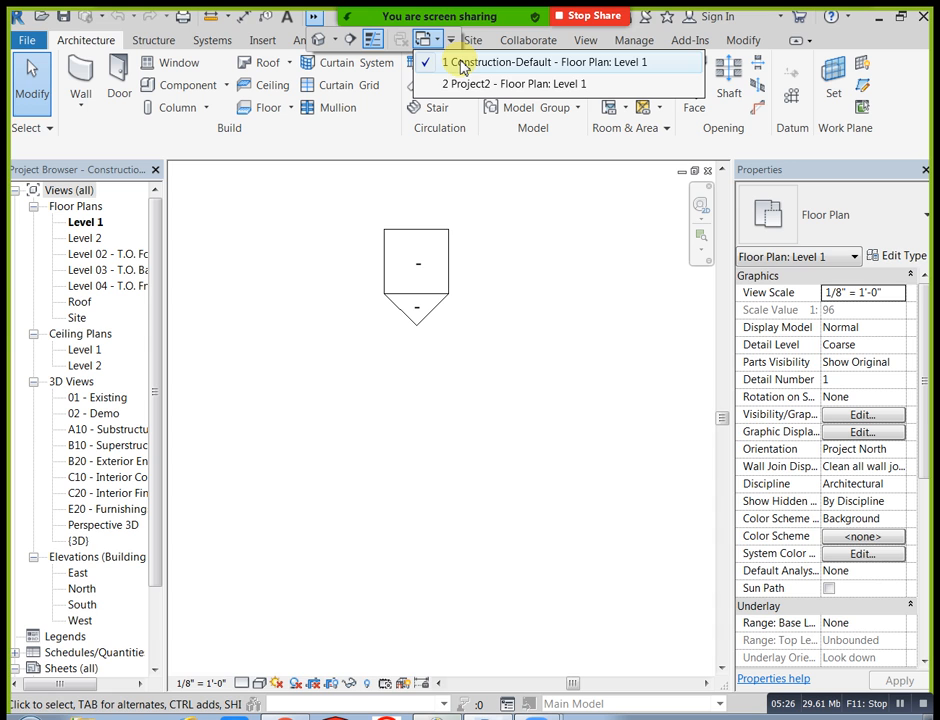
{"action": "left_click", "coordinate": [450, 84]}
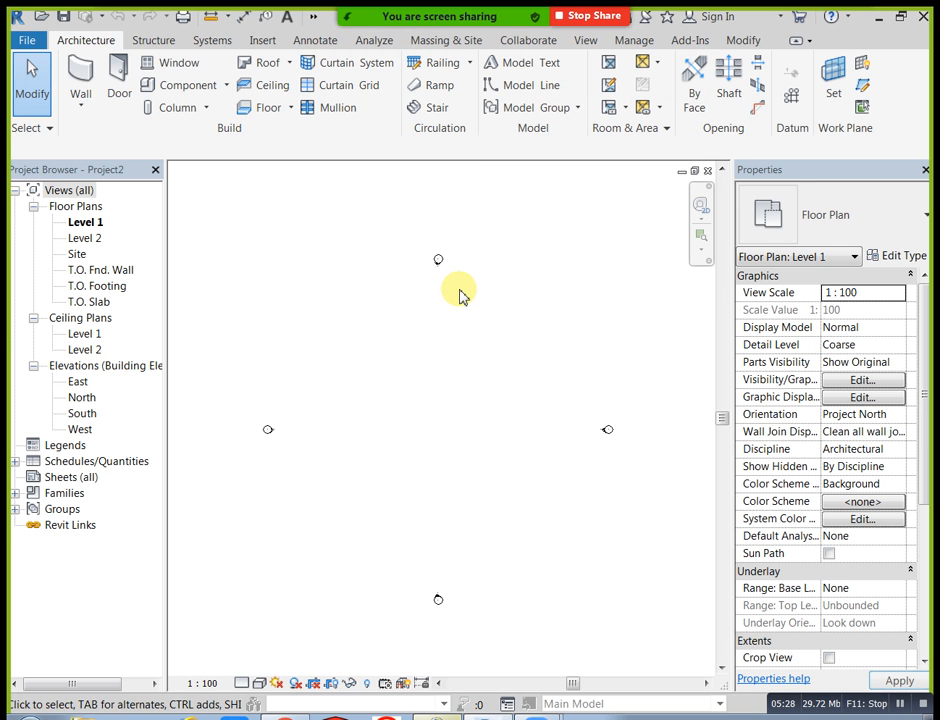
{"action": "scroll", "coordinate": [430, 263], "scroll_direction": "up", "scroll_amount": 2}
{"action": "middle_click_drag", "start_coordinate": [432, 258], "coordinate": [432, 212]}
{"action": "scroll", "coordinate": [430, 215], "scroll_direction": "down", "scroll_amount": 2}
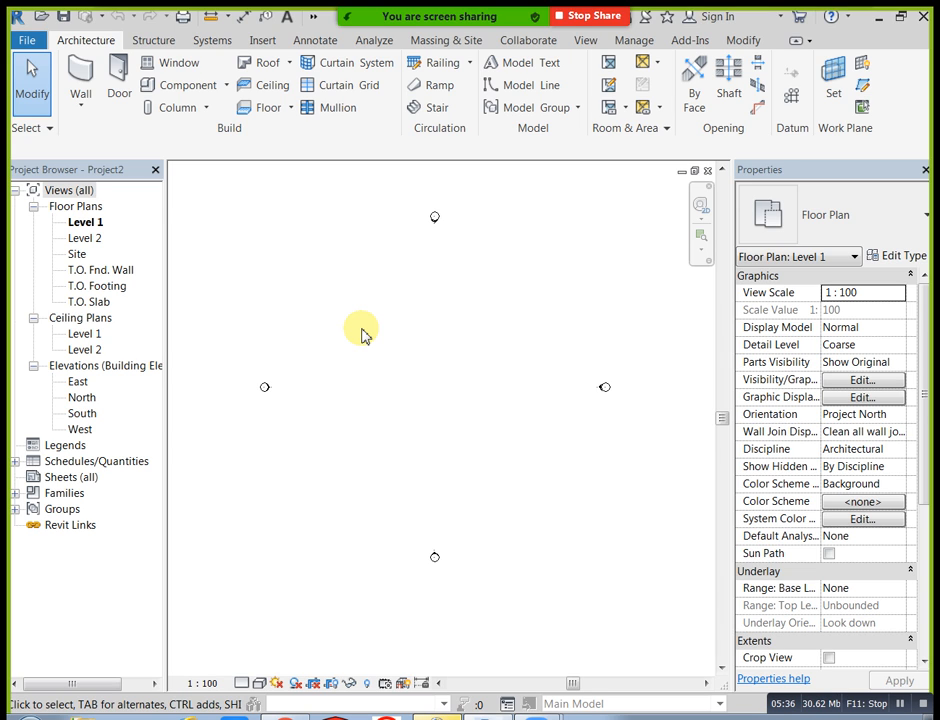
Examine the file management commands and the list of recent documents
{"action": "left_click", "coordinate": [25, 42]}
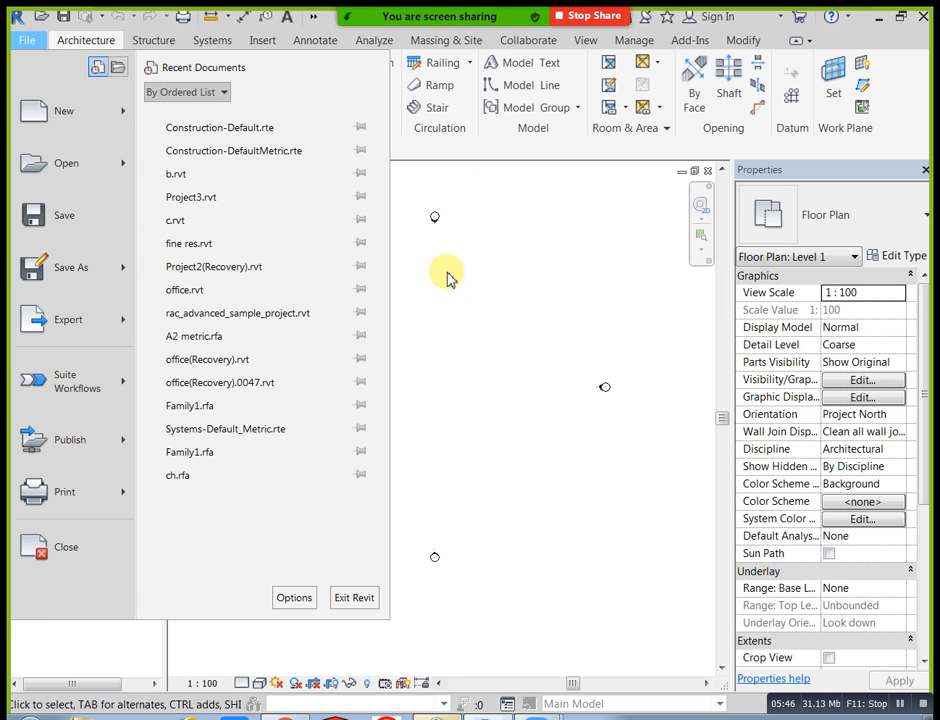
{"action": "left_click", "coordinate": [443, 326]}
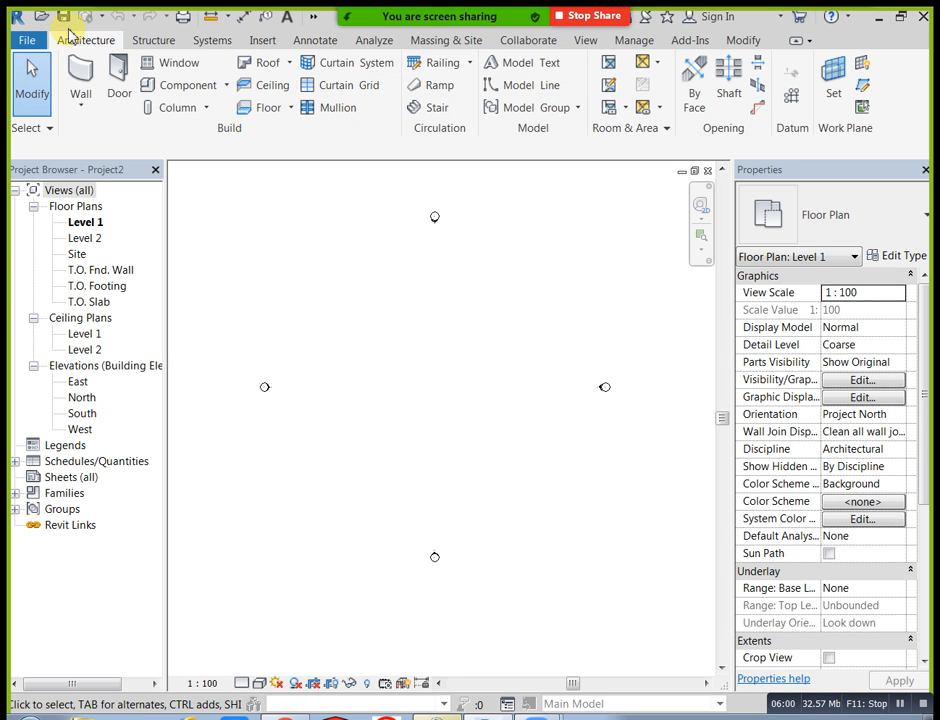
{"action": "left_click", "coordinate": [30, 42]}
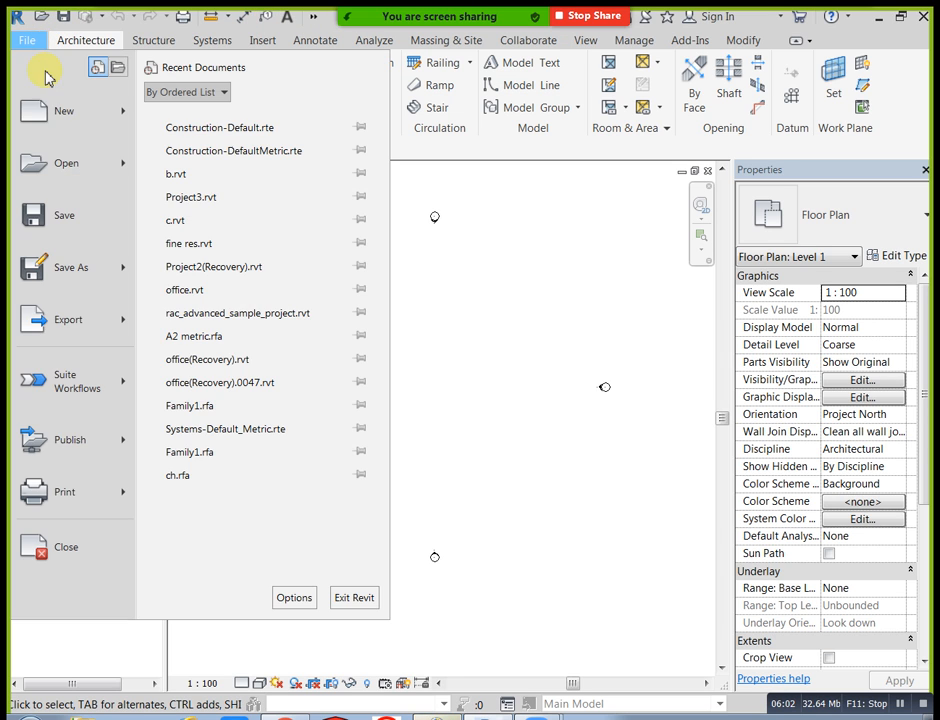
{"action": "left_click", "coordinate": [445, 277]}
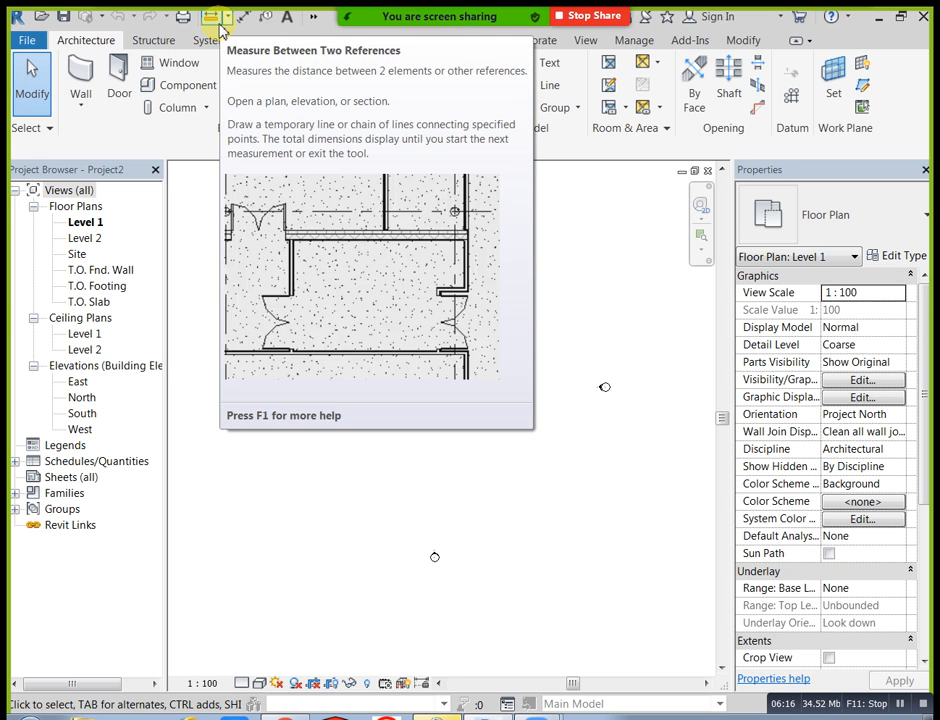
Examine the remaining quick access tools and the list of open view windows
{"action": "left_click", "coordinate": [312, 18]}
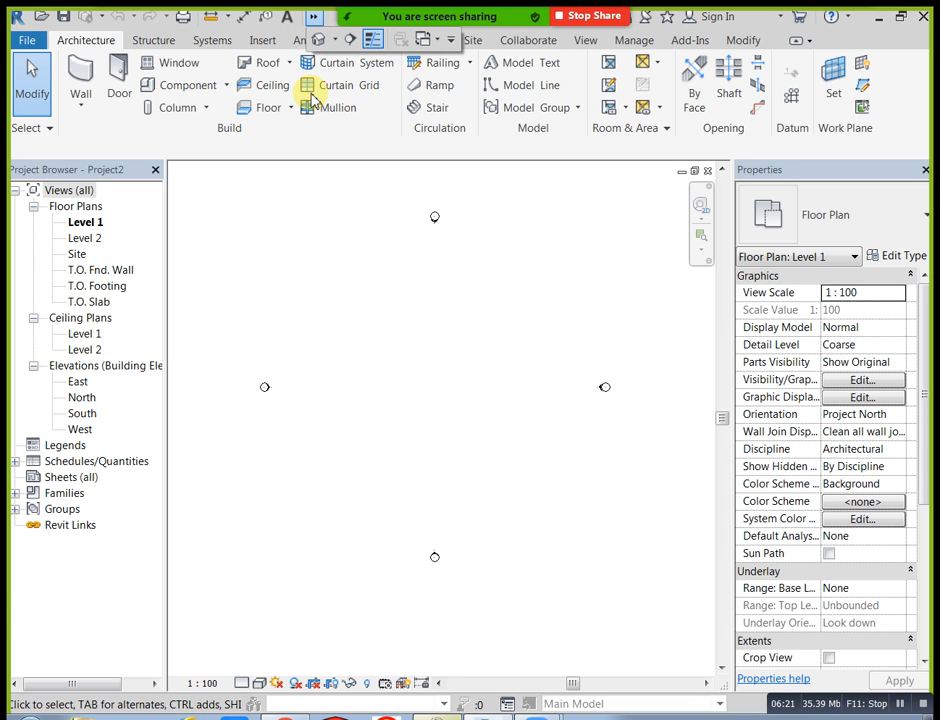
{"action": "left_click", "coordinate": [373, 42]}
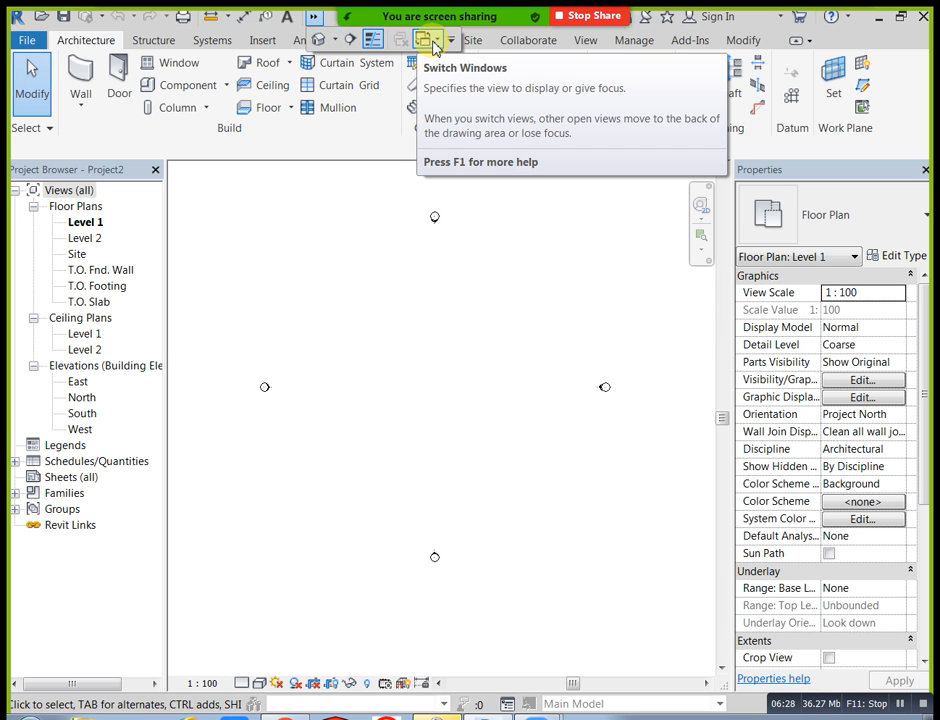
{"action": "left_click", "coordinate": [434, 44]}
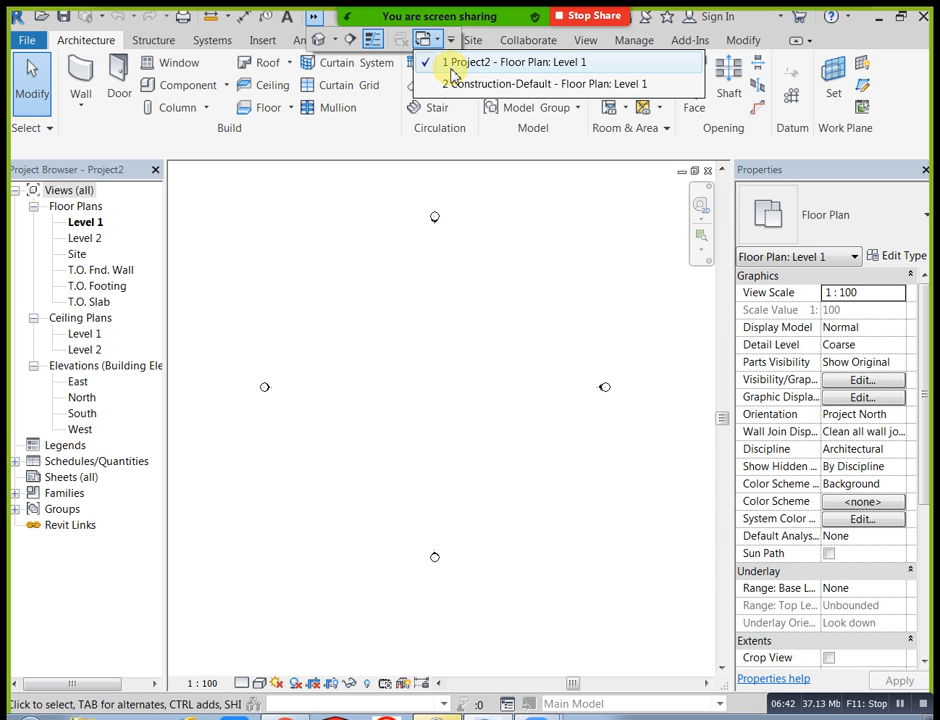
{"action": "left_click", "coordinate": [335, 272]}
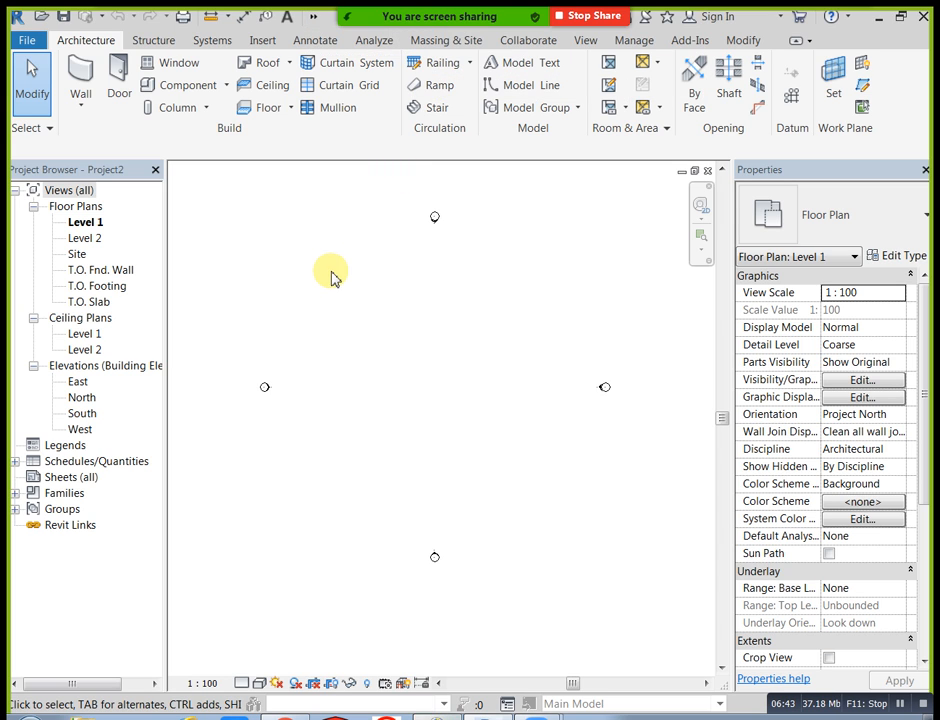
Open the Level 2 floor plan of Project2 and check it in the list of open views
{"action": "double_click", "coordinate": [80, 239]}
{"action": "left_click", "coordinate": [313, 19]}
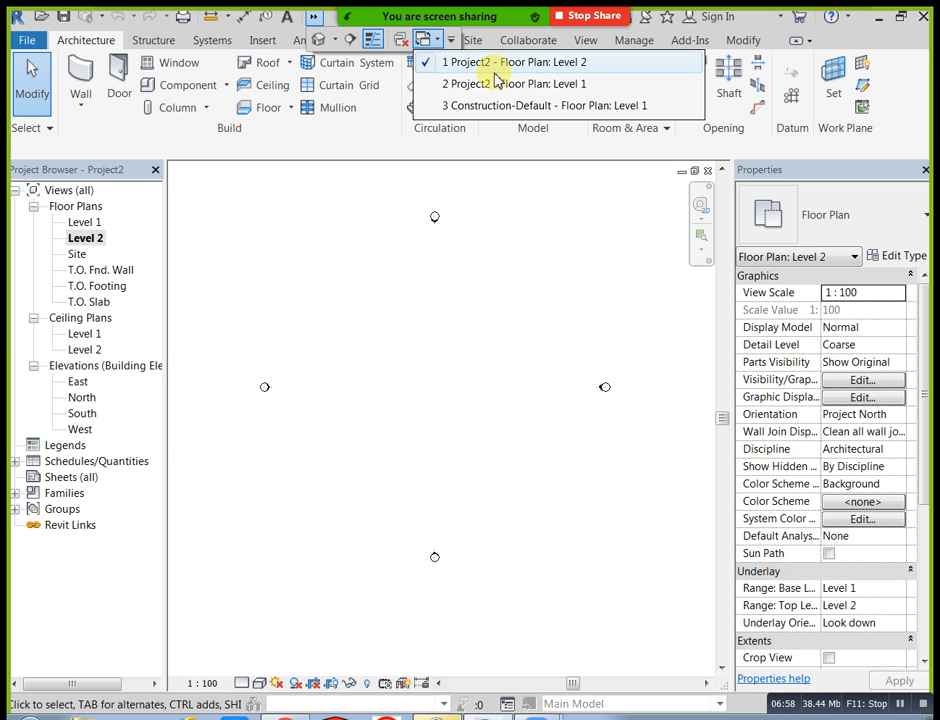
{"action": "left_click", "coordinate": [470, 304]}
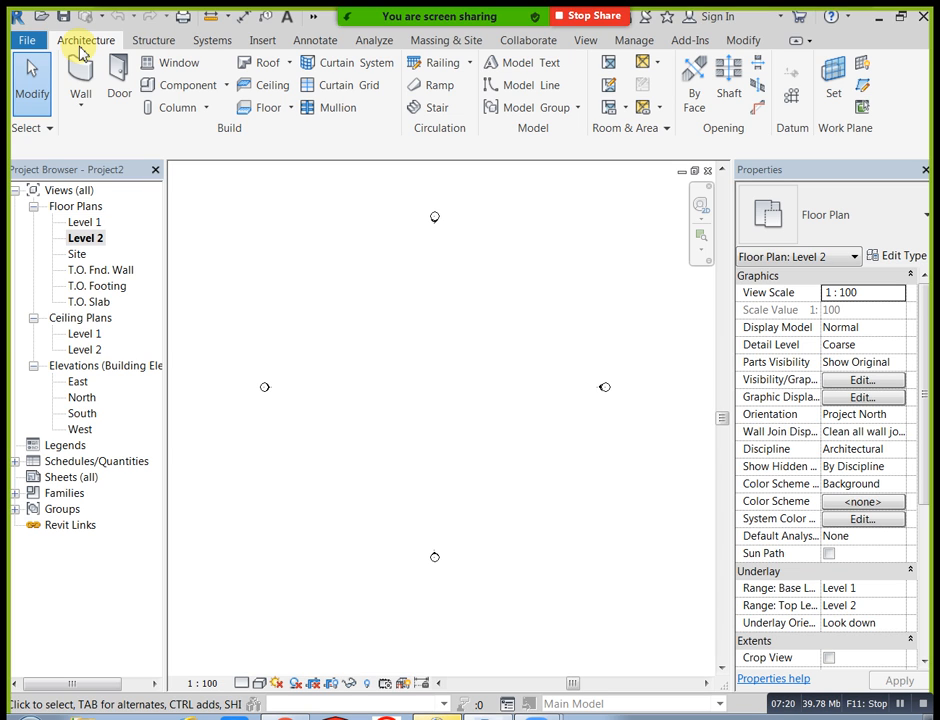
Compare the architectural building tools with the structural tools
{"action": "left_click", "coordinate": [155, 43]}
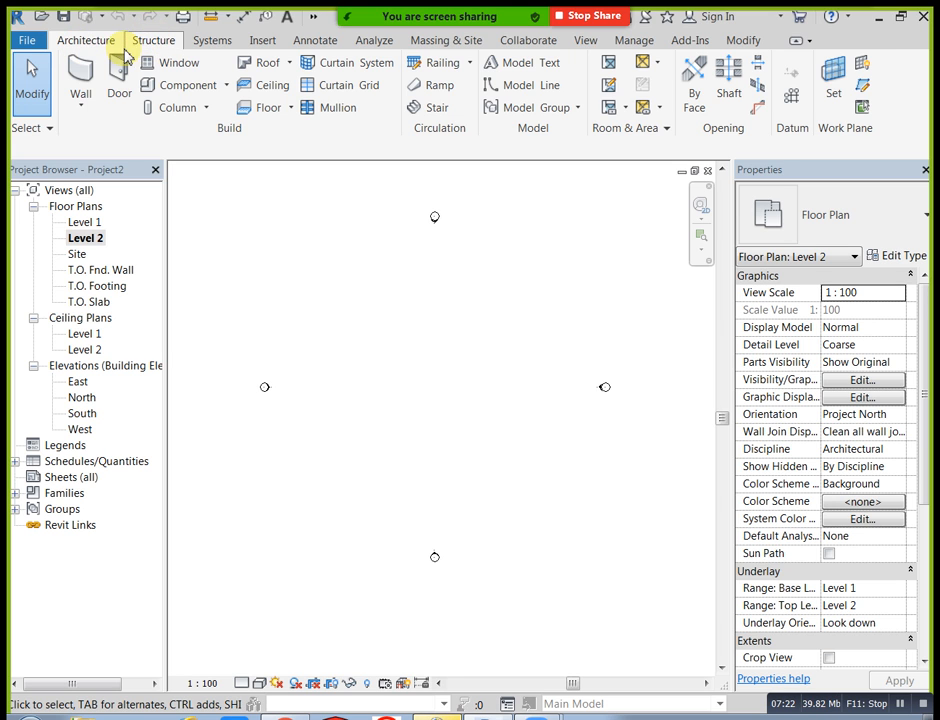
{"action": "left_click", "coordinate": [110, 42]}
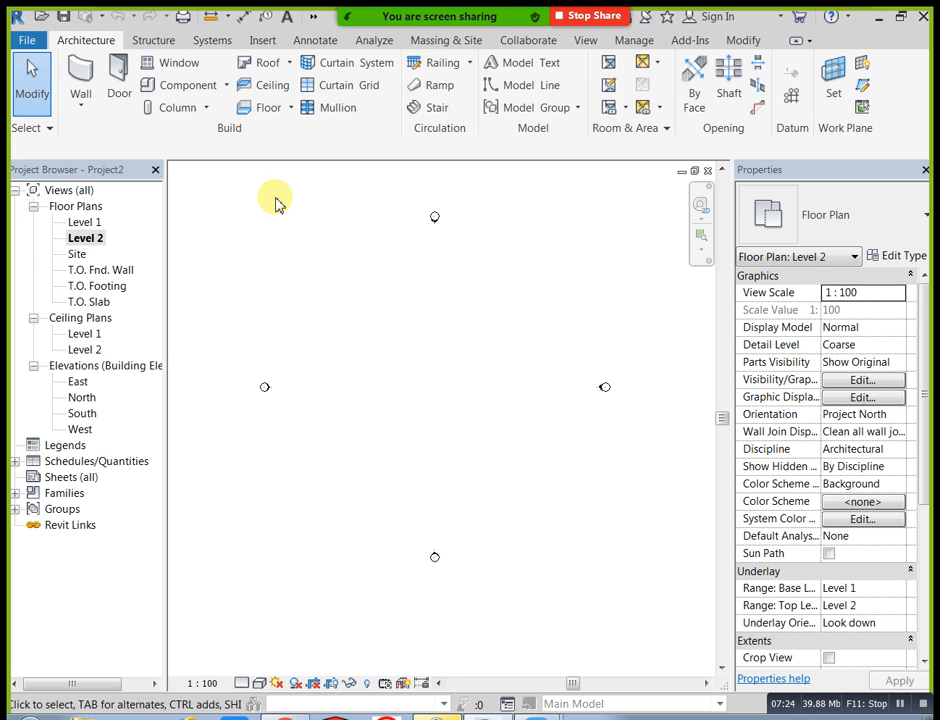
{"action": "left_click", "coordinate": [158, 42]}
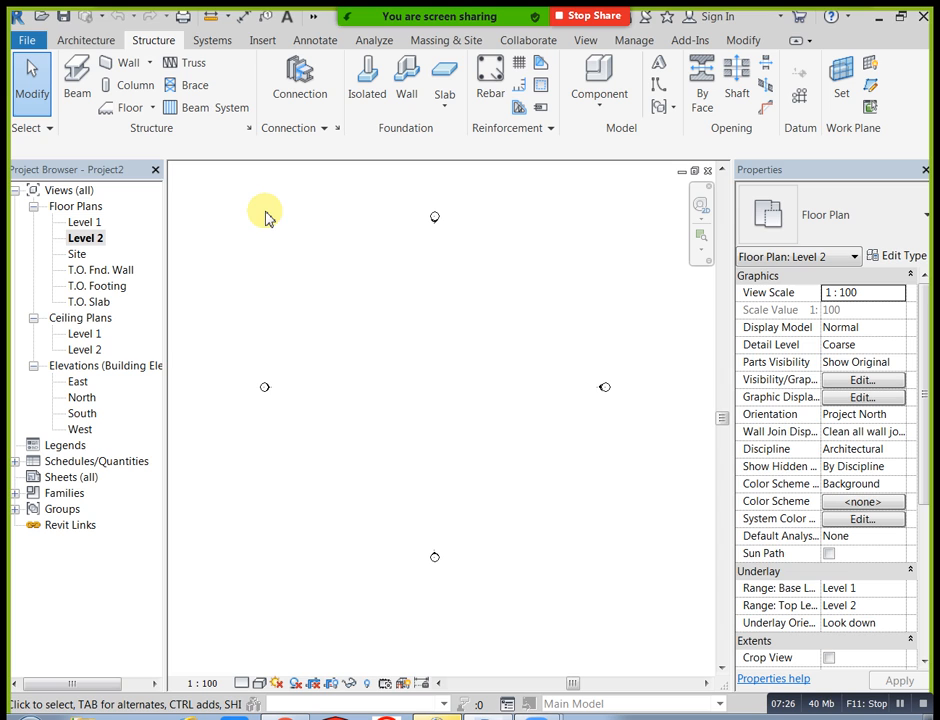
{"action": "left_click", "coordinate": [72, 40]}
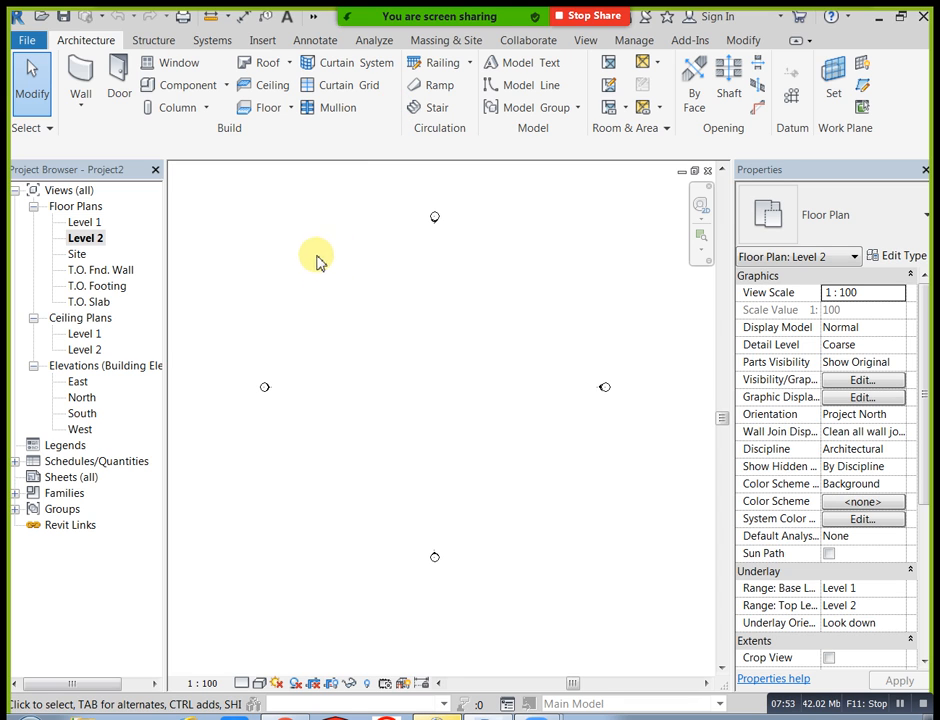
Examine the building systems, link and import, annotation and analysis tools
{"action": "left_click", "coordinate": [213, 41]}
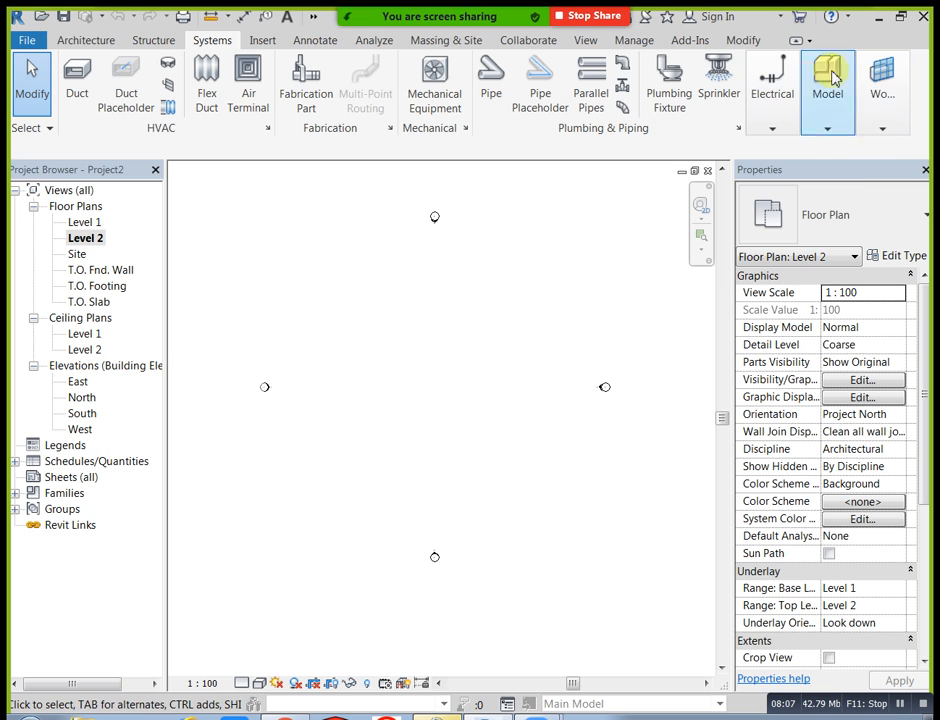
{"action": "left_click", "coordinate": [770, 100]}
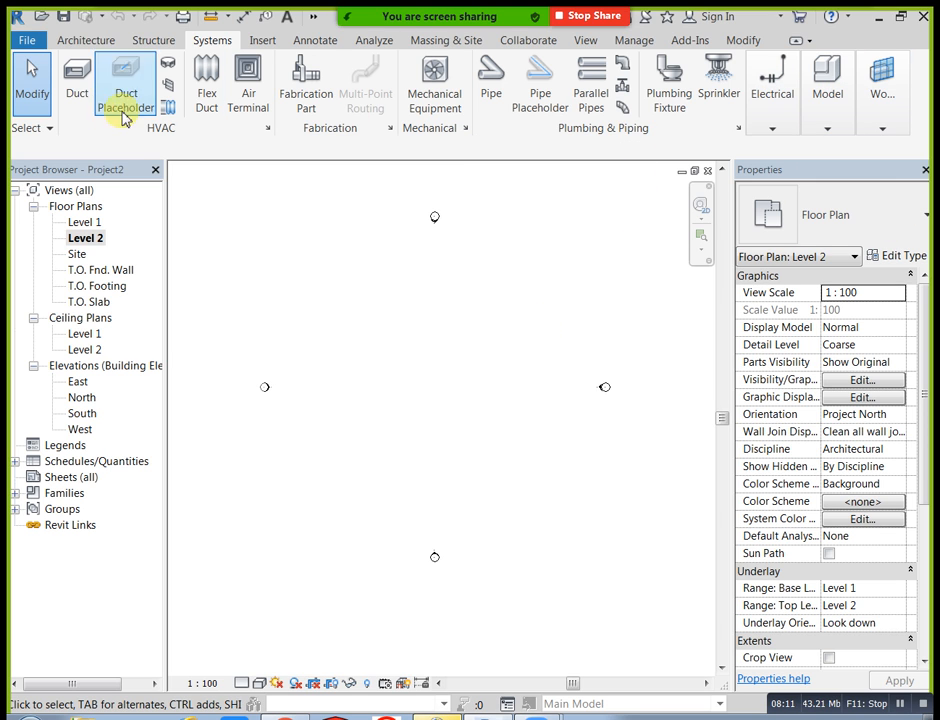
{"action": "left_click", "coordinate": [260, 42]}
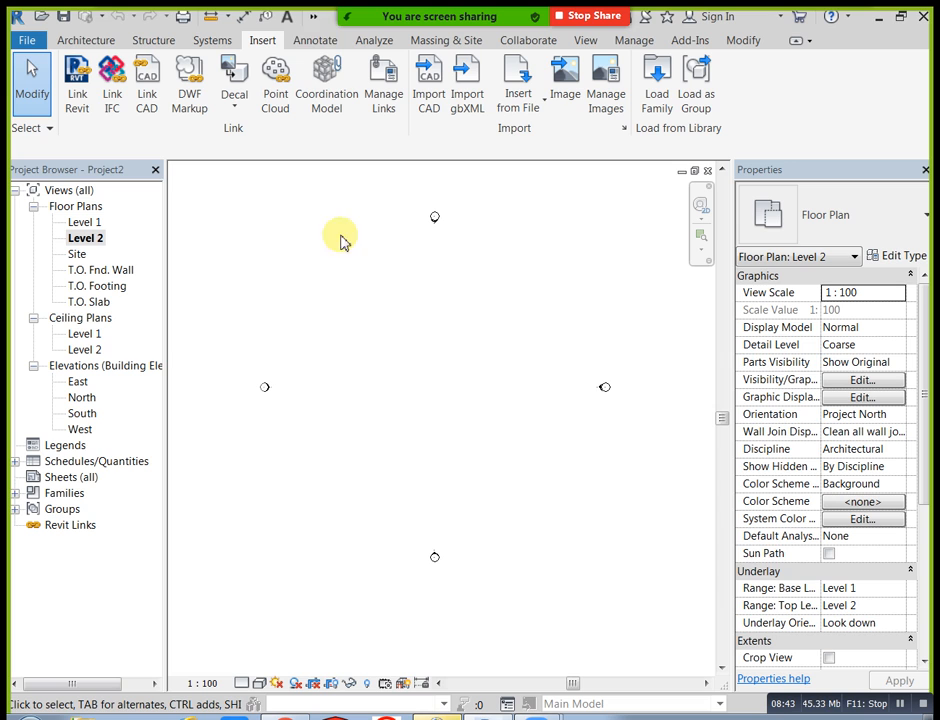
{"action": "left_click", "coordinate": [316, 40]}
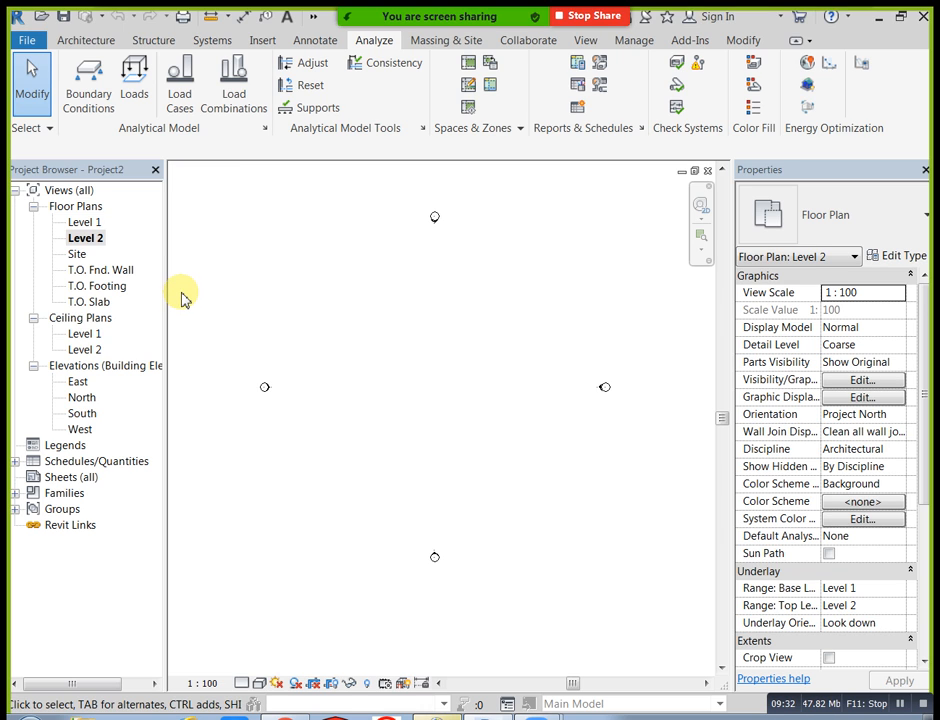
Examine the massing and site, collaboration, view, project management and modification tools
{"action": "left_click", "coordinate": [446, 40]}
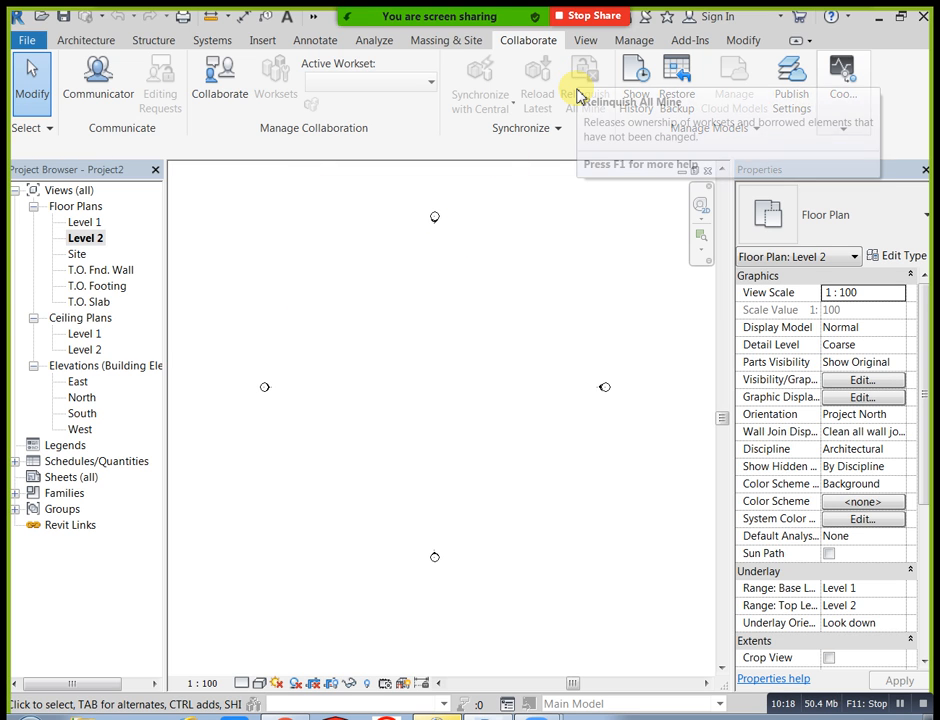
{"action": "left_click", "coordinate": [590, 41]}
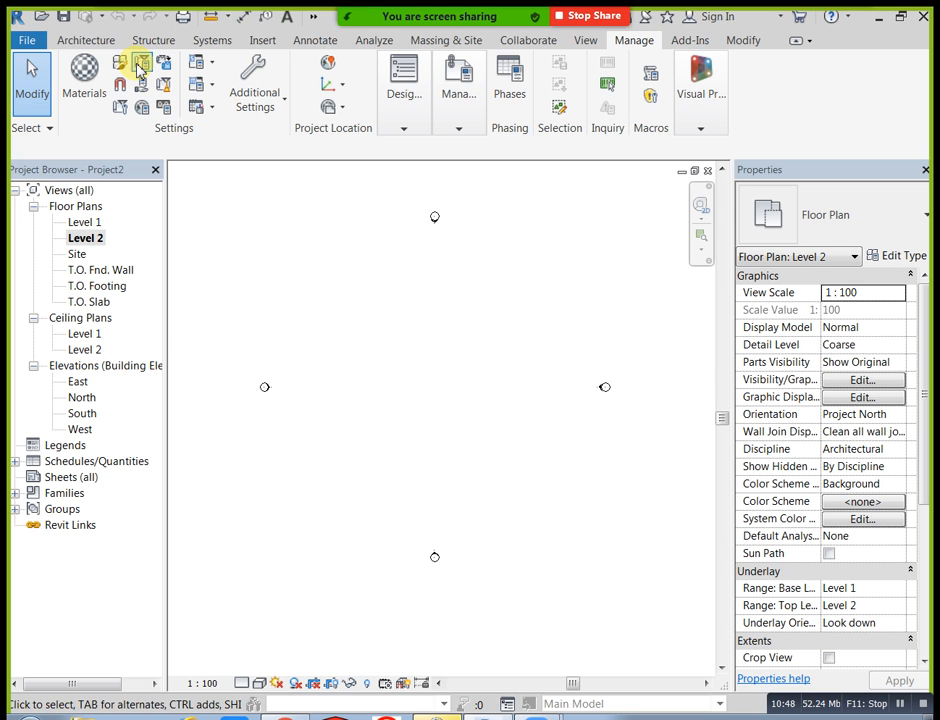
{"action": "mouse_move", "coordinate": [560, 18]}
{"action": "left_click", "coordinate": [176, 24]}
{"action": "left_click", "coordinate": [640, 292]}
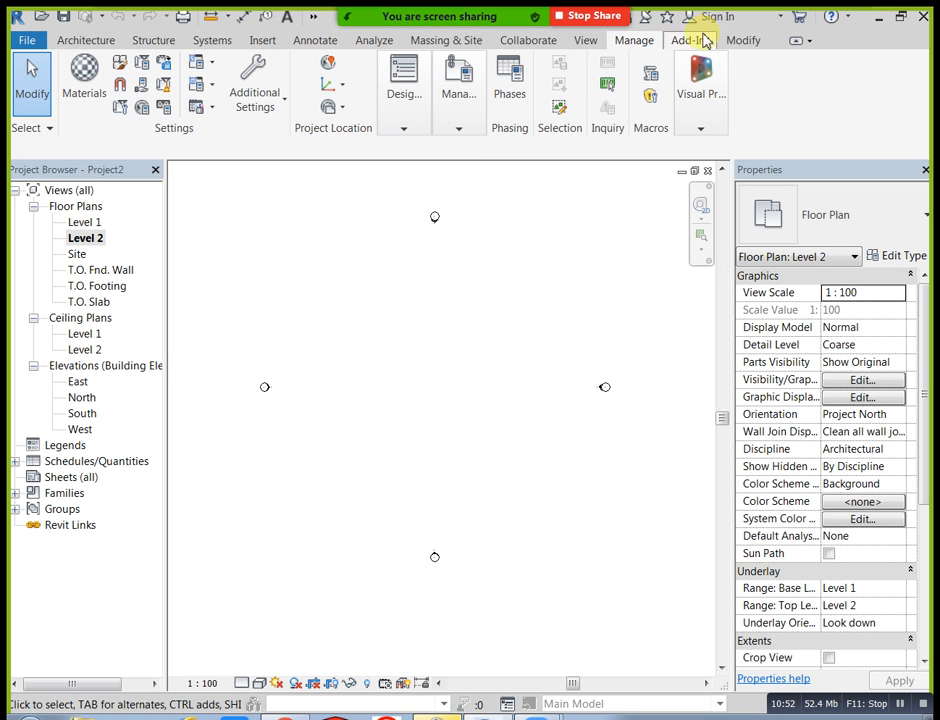
{"action": "left_click", "coordinate": [741, 41]}
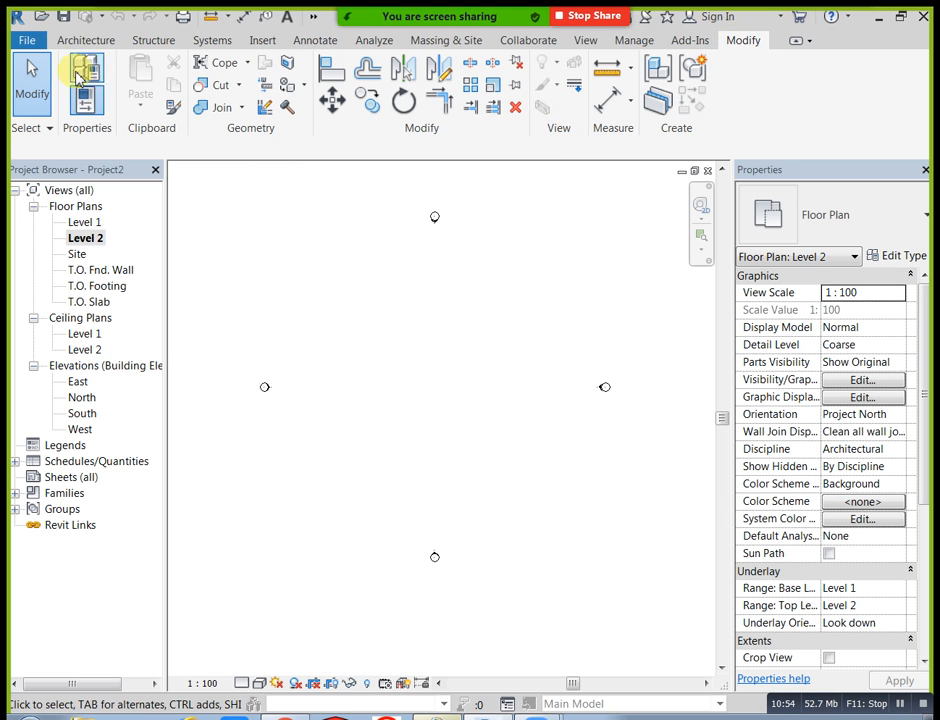
Examine the project's floor plans, ceiling plans, elevations, legends, schedules and sheets, starting with the Level 1 and Level 2 floor plans
{"action": "left_click", "coordinate": [62, 40]}
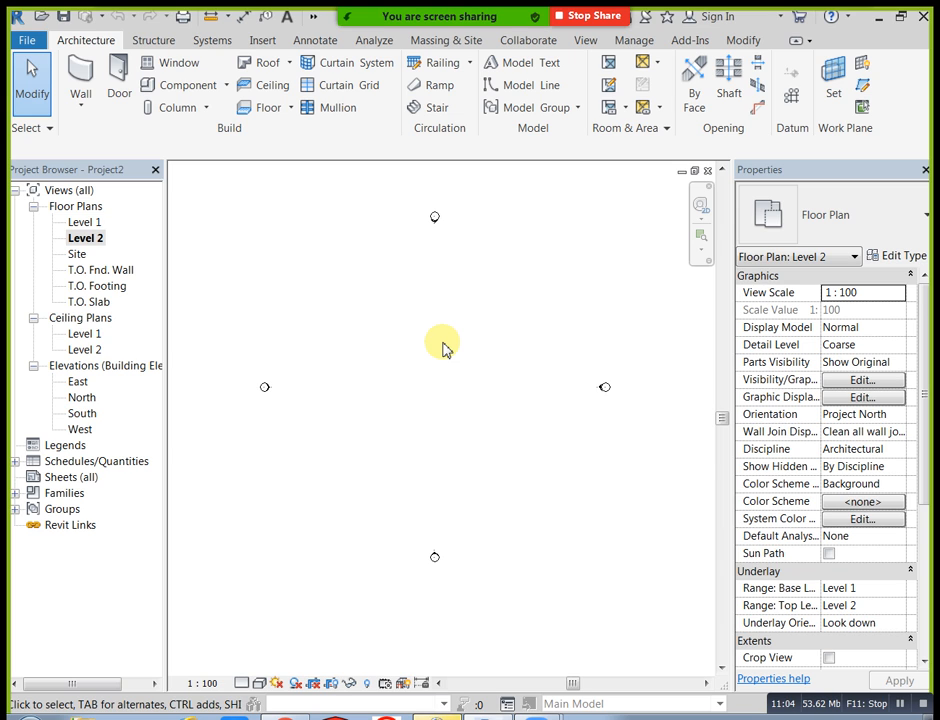
{"action": "left_click", "coordinate": [92, 222]}
{"action": "left_click", "coordinate": [97, 240]}
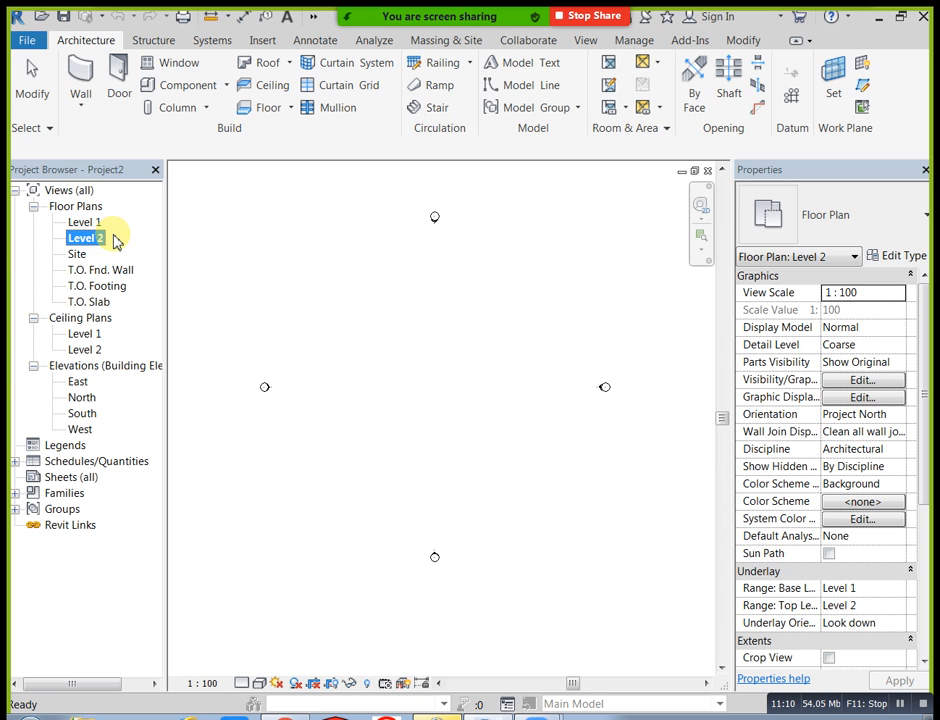
{"action": "left_click", "coordinate": [99, 221]}
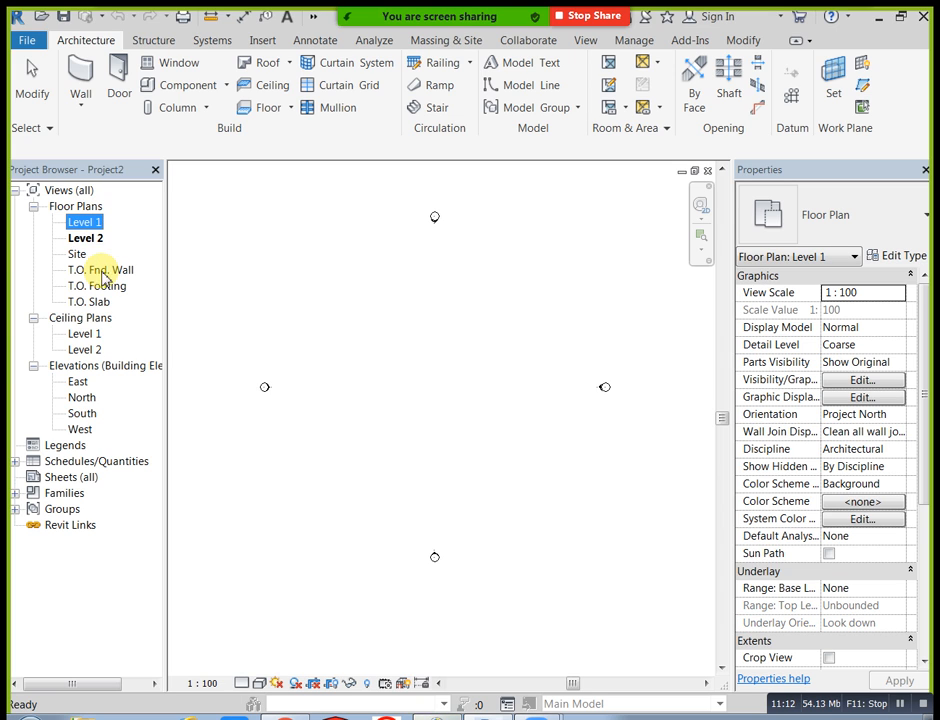
{"action": "left_click", "coordinate": [93, 240]}
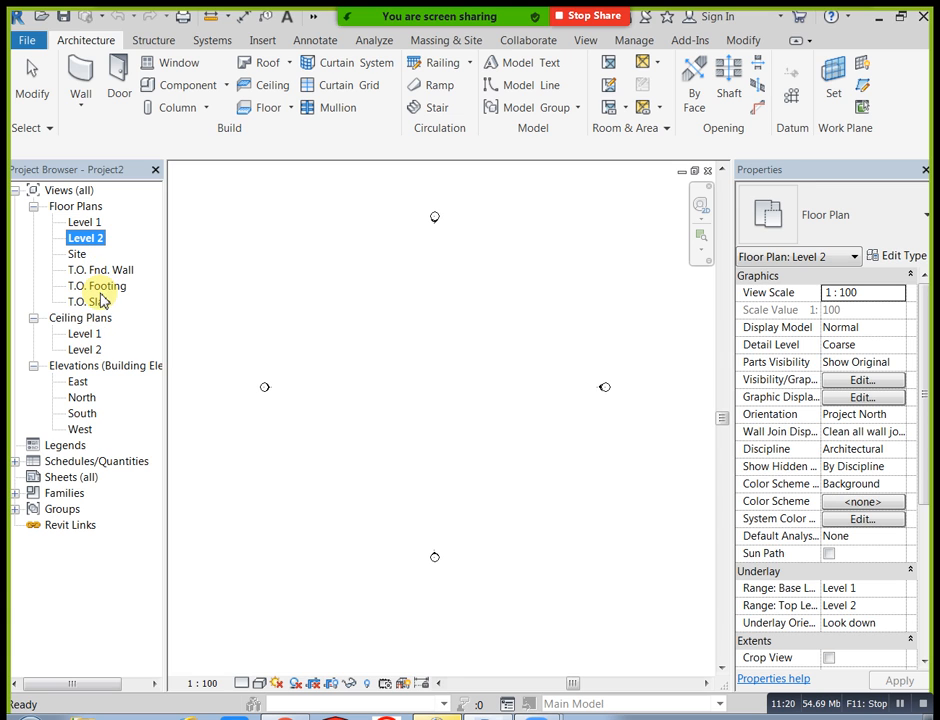
{"action": "left_click", "coordinate": [90, 336]}
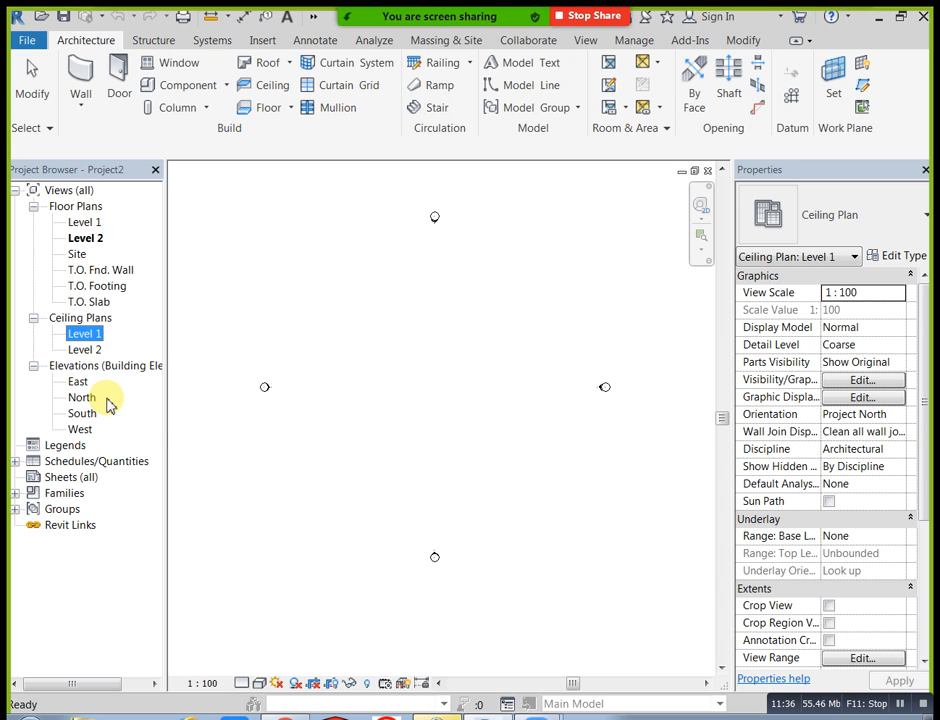
{"action": "left_click", "coordinate": [90, 340]}
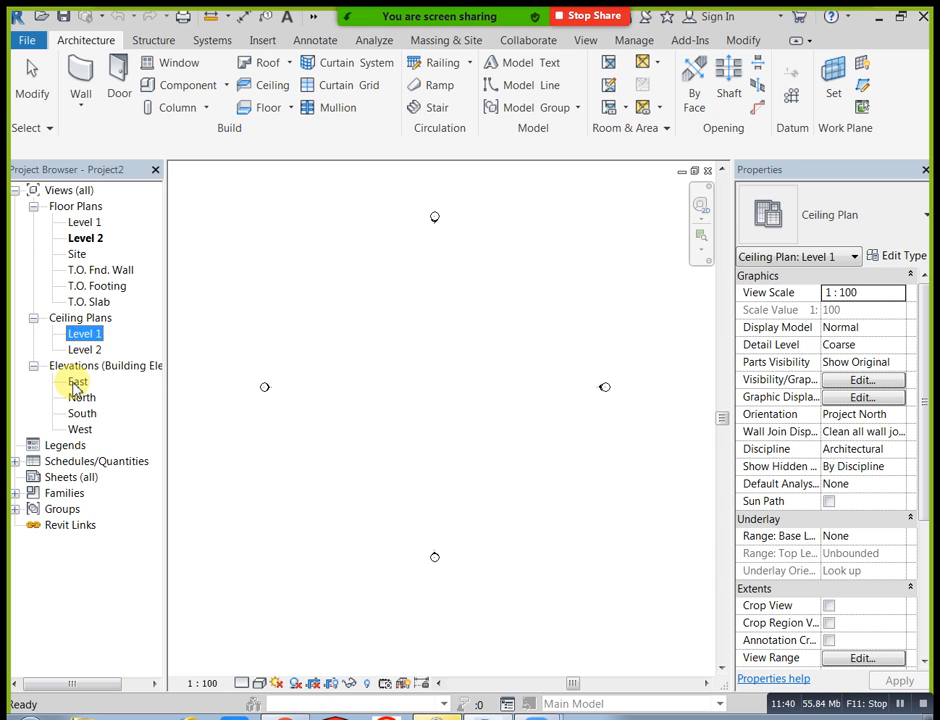
{"action": "left_click", "coordinate": [79, 382]}
{"action": "left_click", "coordinate": [86, 384]}
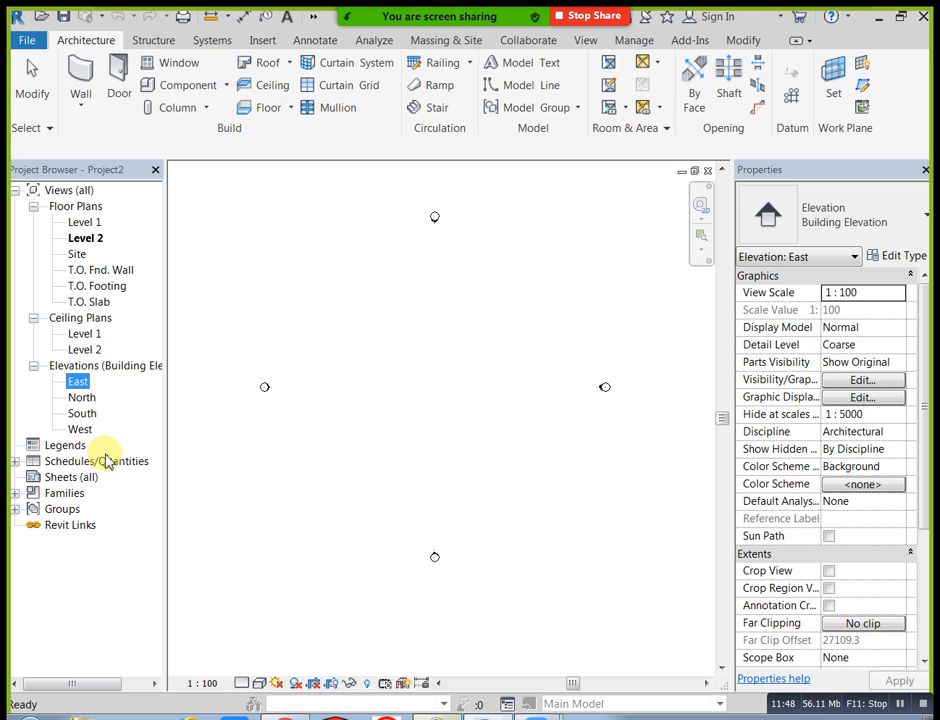
{"action": "left_click", "coordinate": [44, 445]}
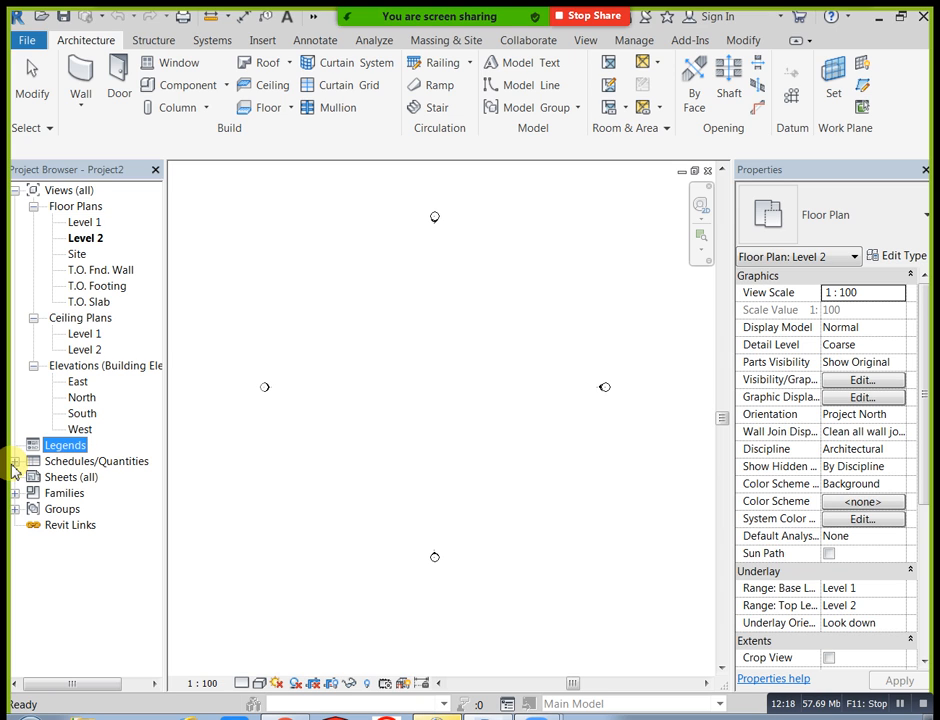
{"action": "left_click", "coordinate": [50, 478]}
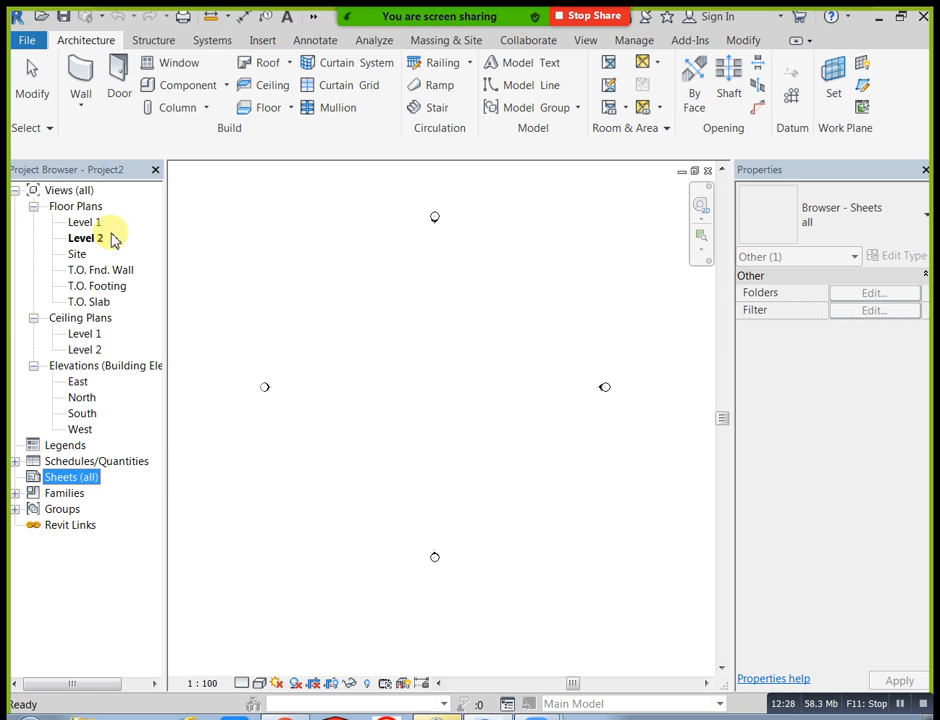
Set the detail level of the Level 2 floor plan to Fine
{"action": "left_click", "coordinate": [632, 510]}
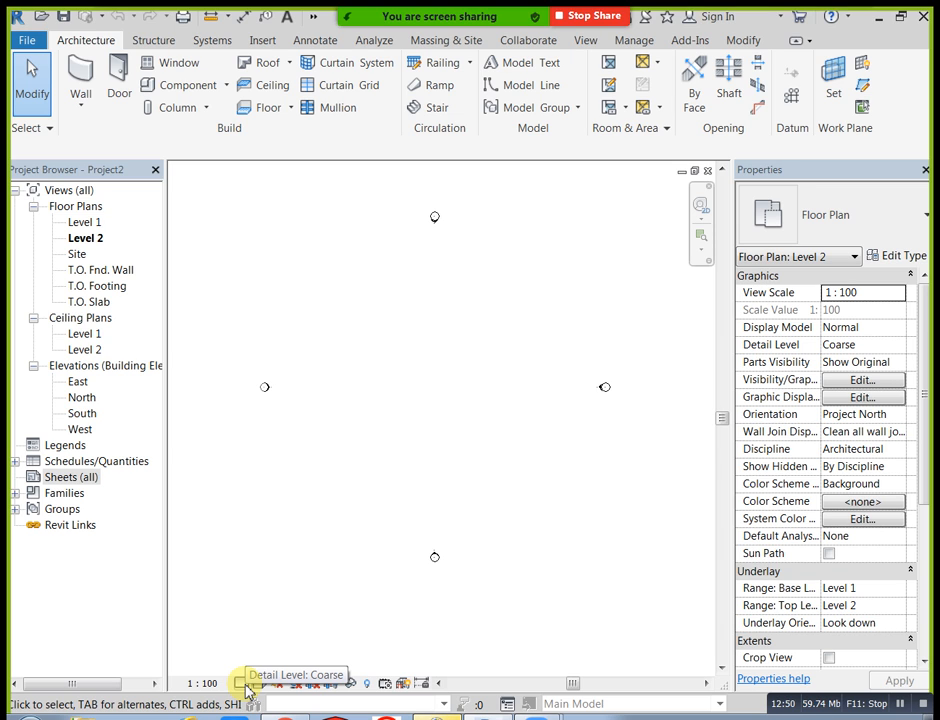
{"action": "left_click", "coordinate": [900, 346]}
{"action": "left_click", "coordinate": [905, 346]}
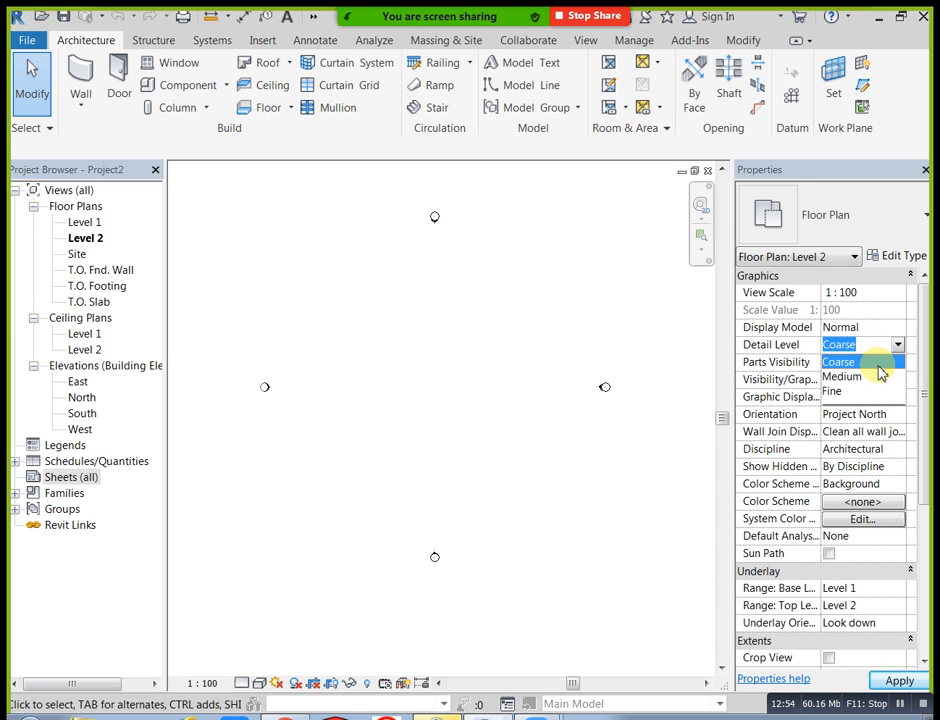
{"action": "left_click", "coordinate": [836, 397]}
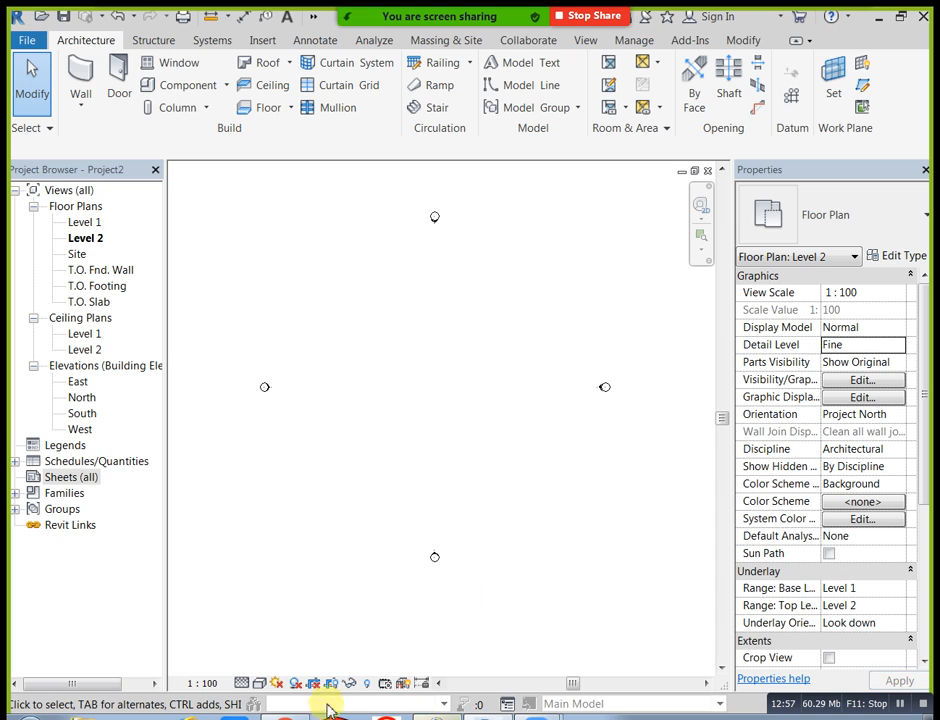
Check the parts visibility and visual style options of the Level 2 floor plan, keeping Show Original
{"action": "left_click", "coordinate": [899, 365]}
{"action": "left_click", "coordinate": [899, 364]}
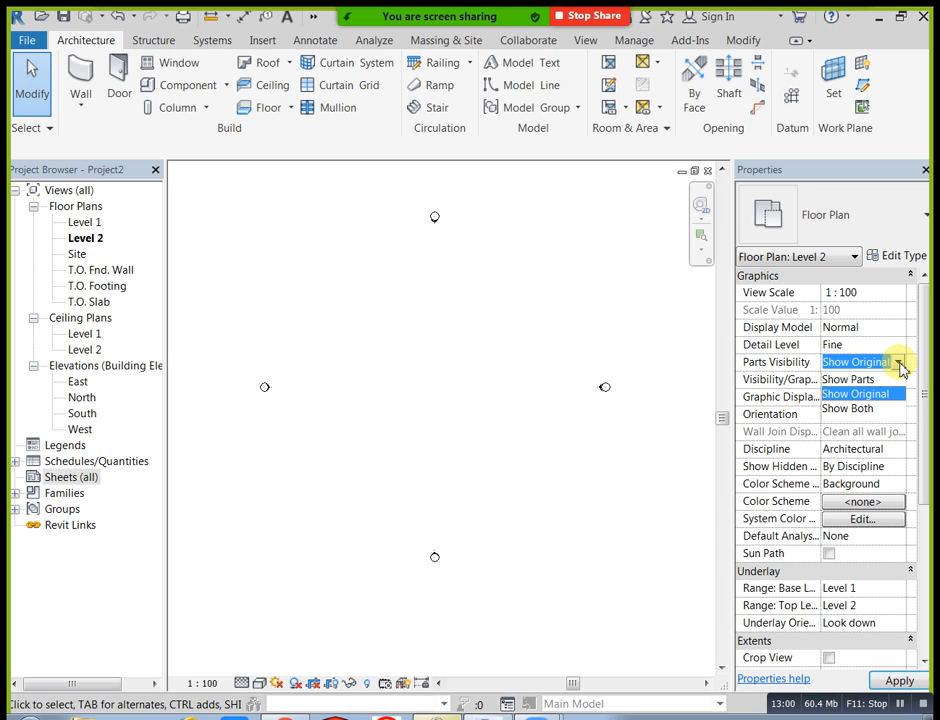
{"action": "left_click", "coordinate": [859, 396]}
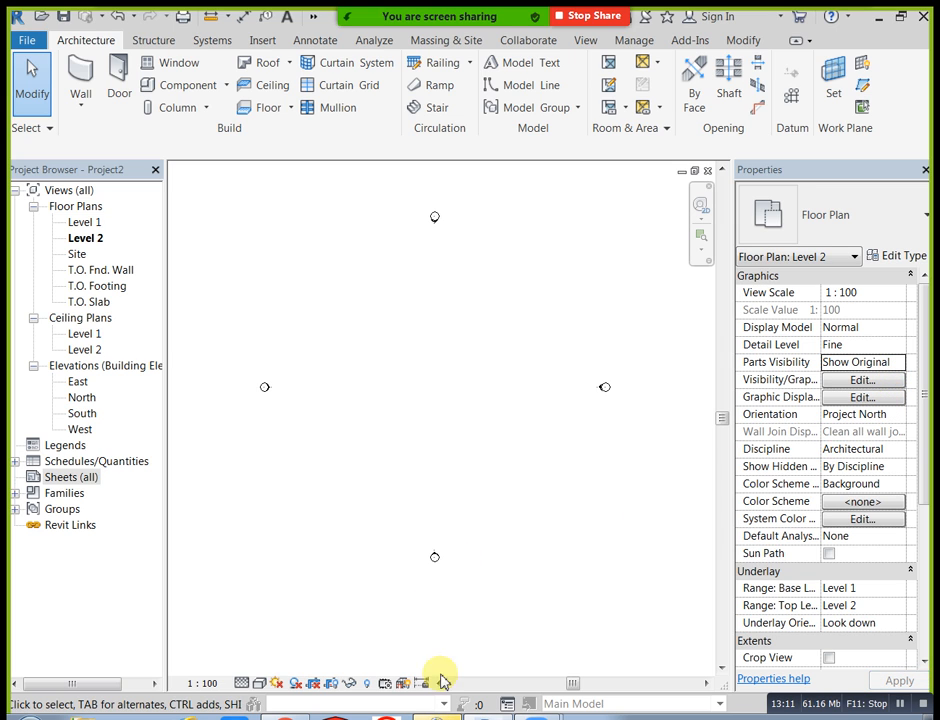
{"action": "left_click", "coordinate": [260, 684]}
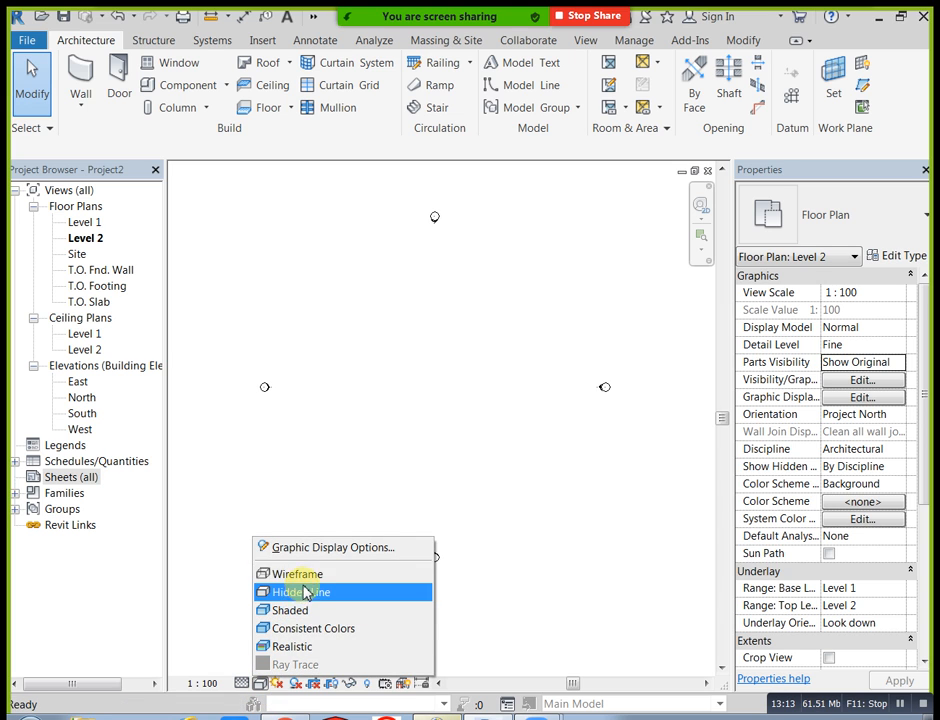
{"action": "left_click", "coordinate": [560, 612]}
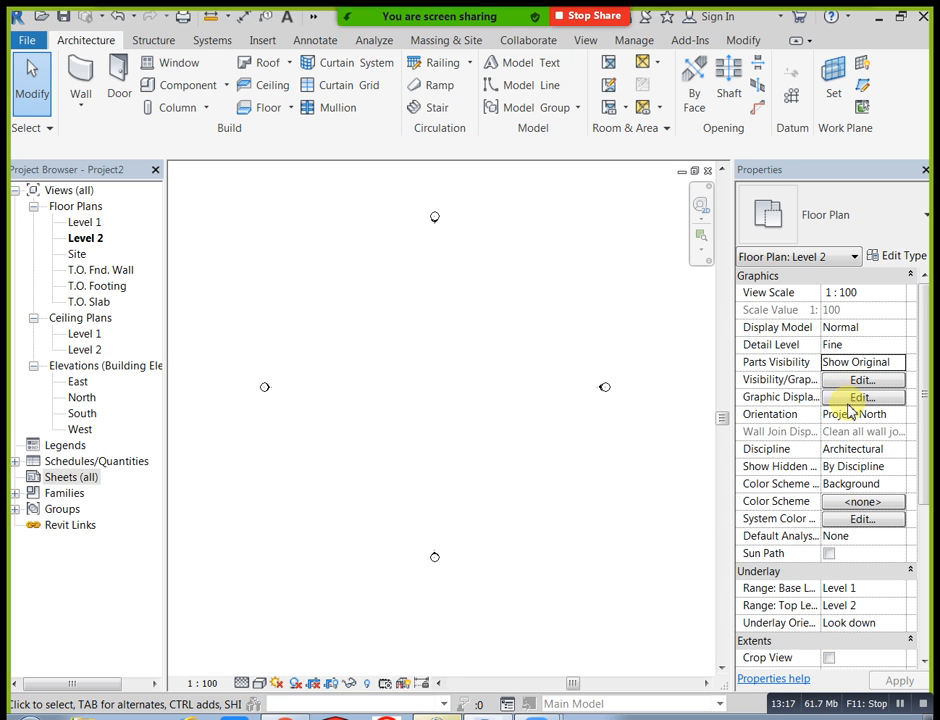
Review the Level 2 plan's orientation, discipline and hidden line options, and its underlay, extents, identity and phasing properties
{"action": "left_click", "coordinate": [895, 418]}
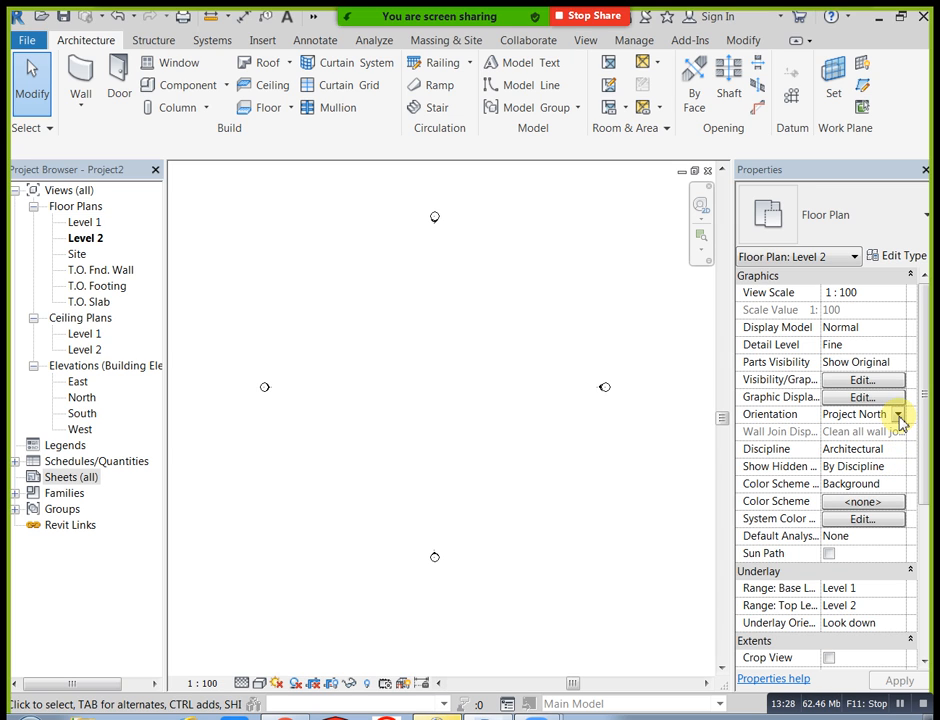
{"action": "left_click", "coordinate": [897, 414]}
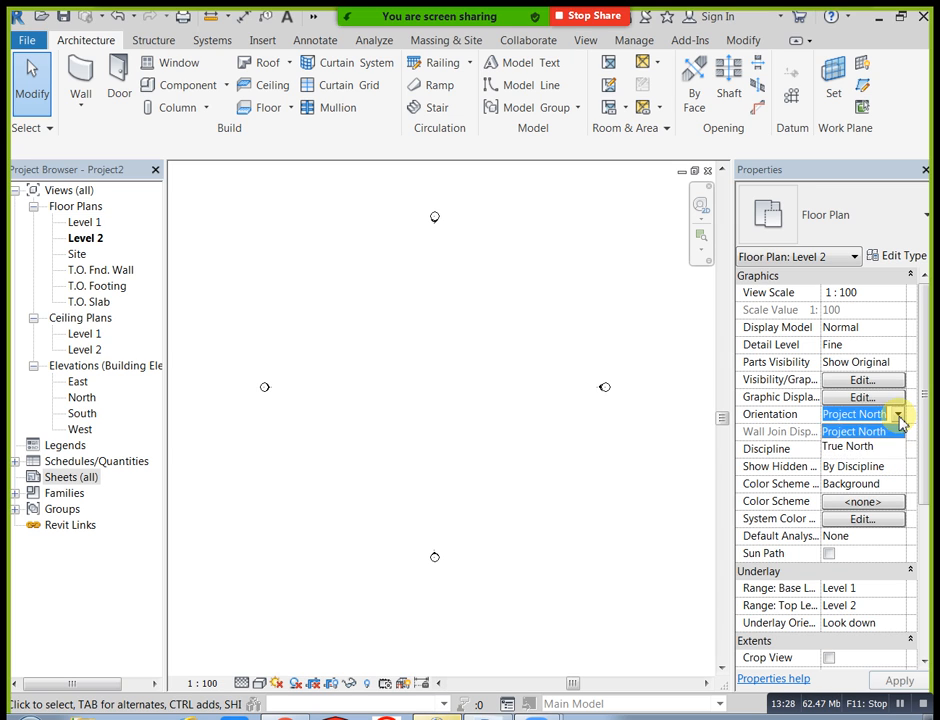
{"action": "left_click", "coordinate": [892, 440]}
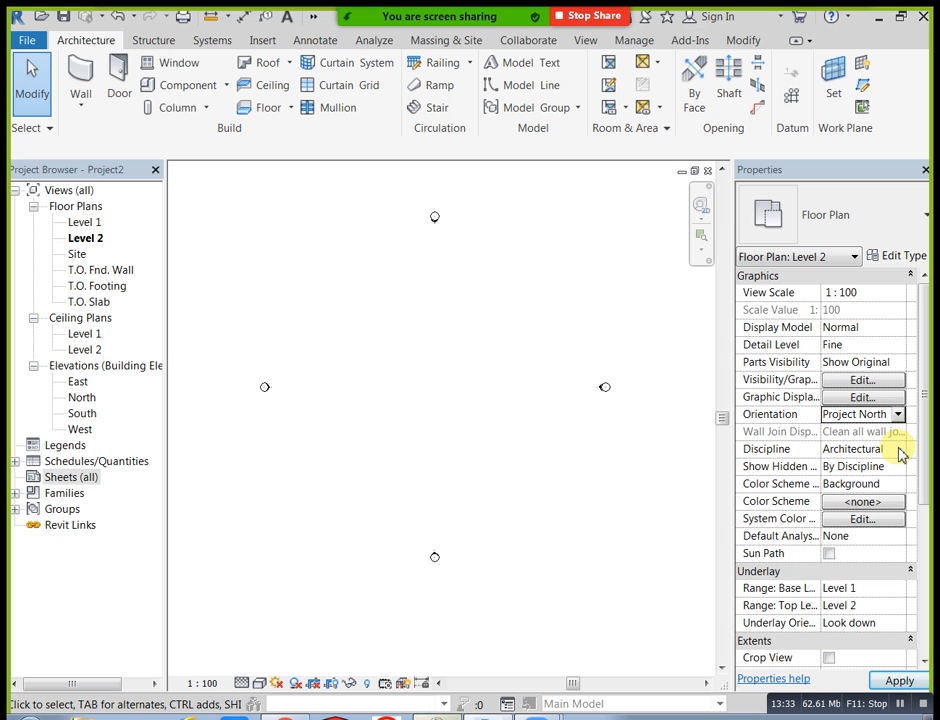
{"action": "left_click", "coordinate": [899, 450]}
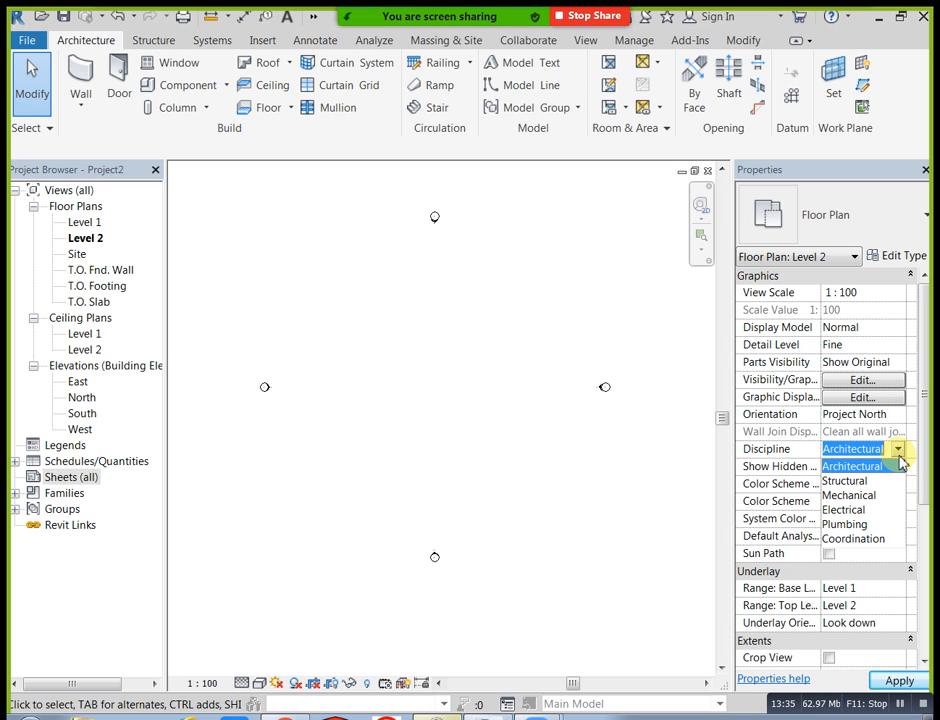
{"action": "left_click", "coordinate": [901, 466]}
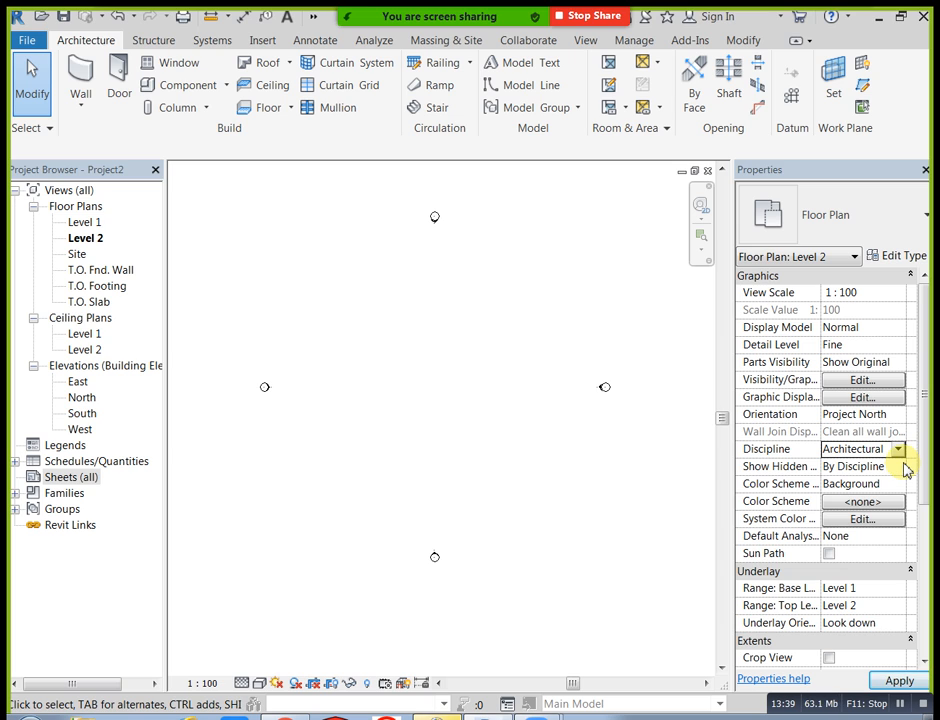
{"action": "left_click", "coordinate": [900, 468]}
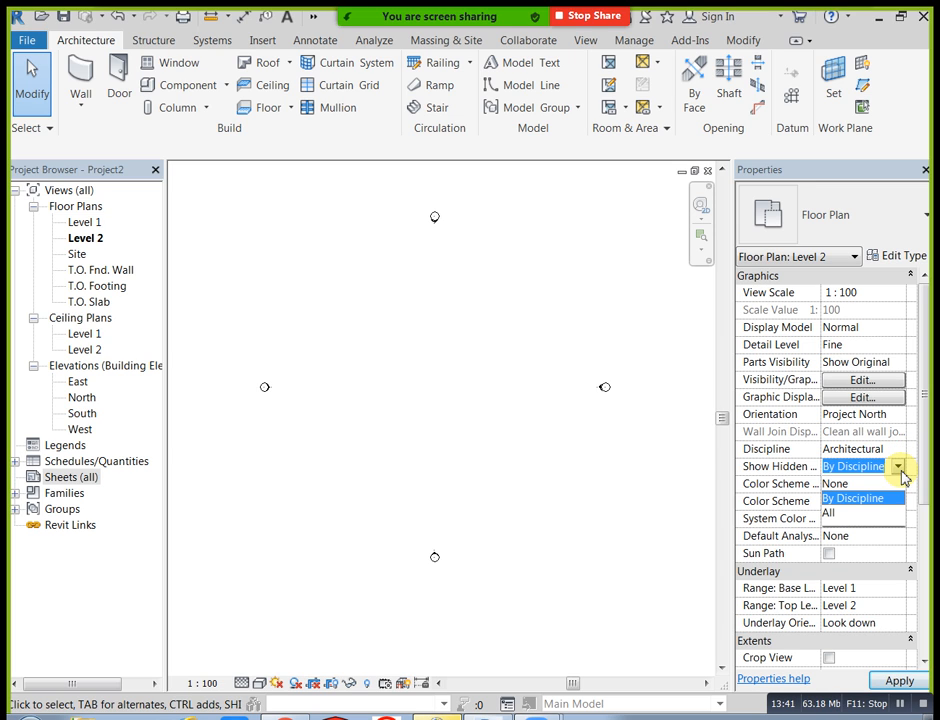
{"action": "left_click", "coordinate": [901, 470]}
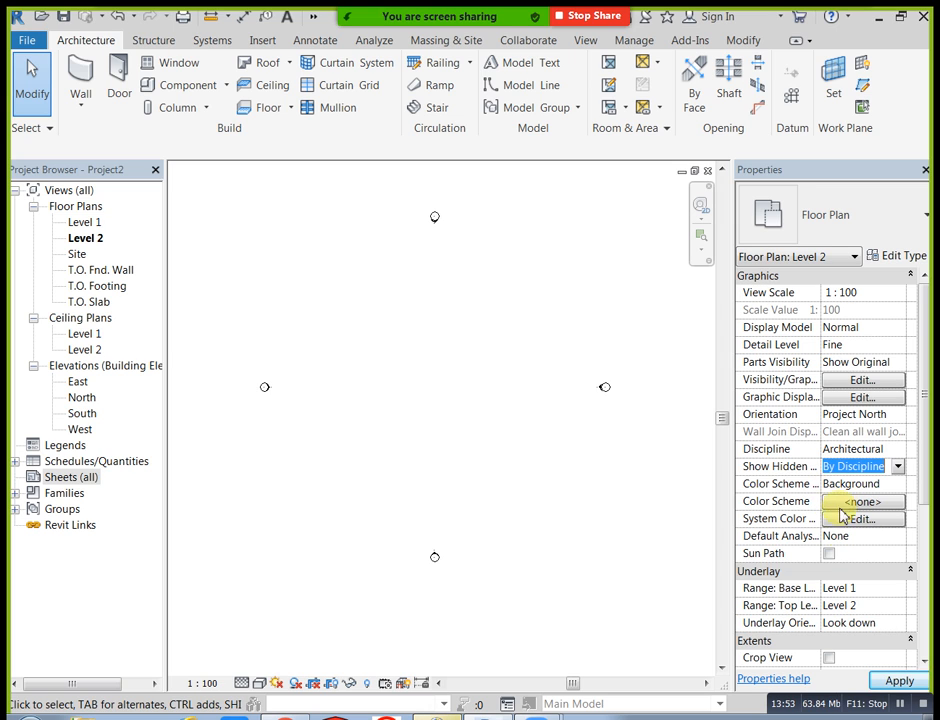
{"action": "left_click_drag", "start_coordinate": [929, 476], "coordinate": [933, 582]}
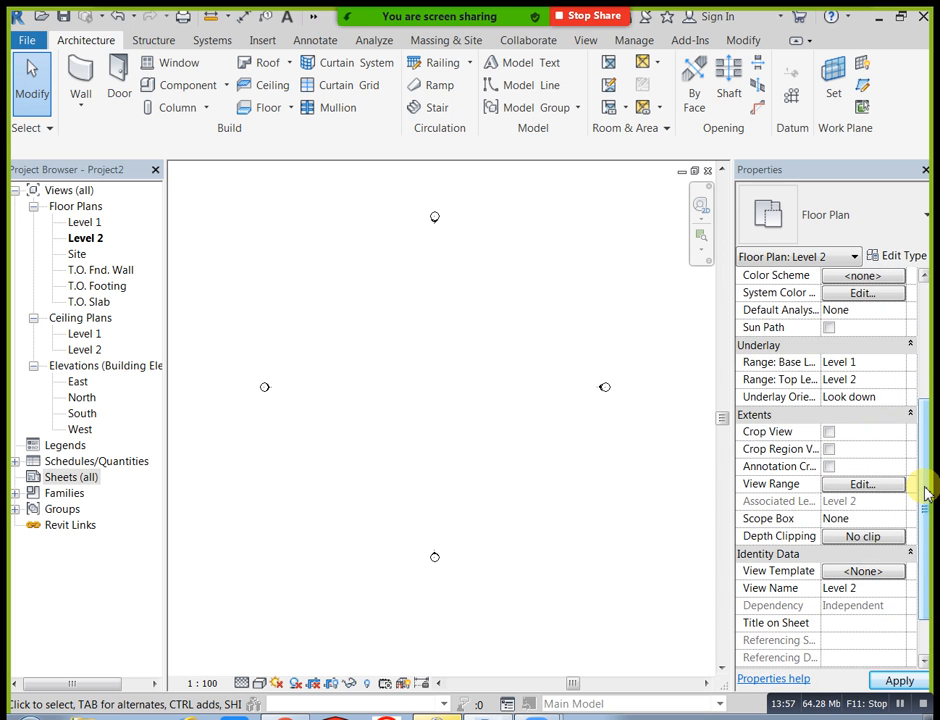
{"action": "left_click_drag", "start_coordinate": [933, 498], "coordinate": [925, 531]}
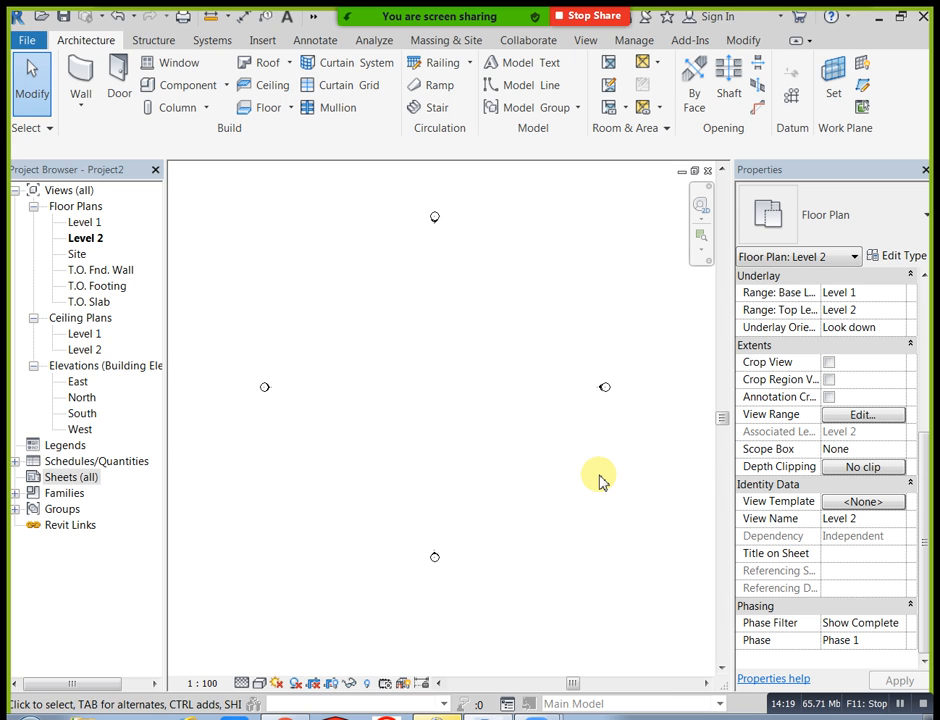
Open the Level 1 floor plan and set its detail level to Fine
{"action": "double_click", "coordinate": [86, 223]}
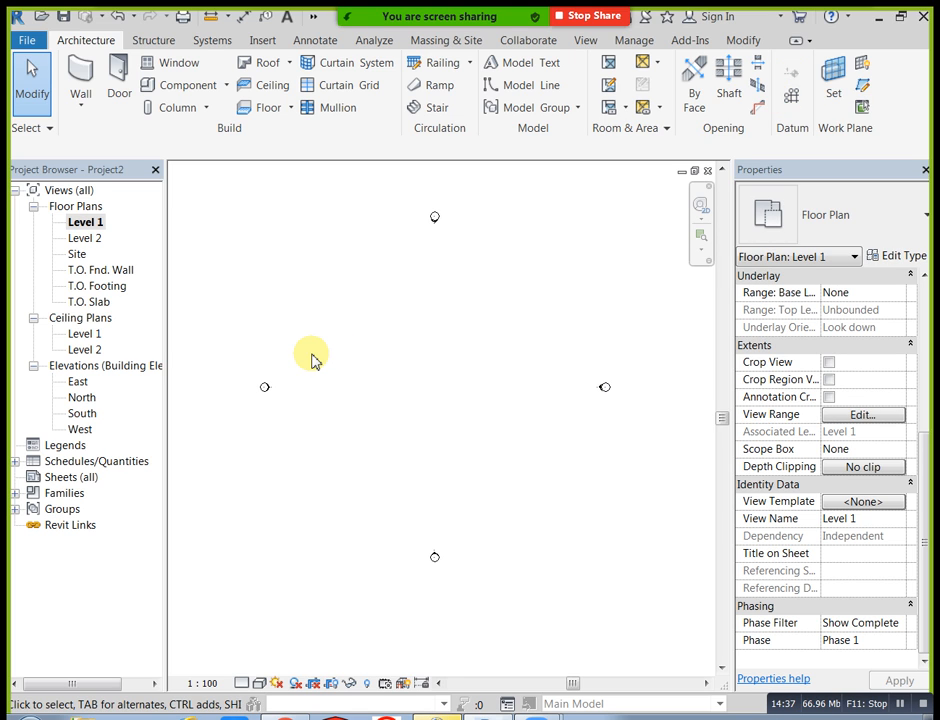
{"action": "left_click", "coordinate": [242, 683]}
{"action": "left_click", "coordinate": [248, 666]}
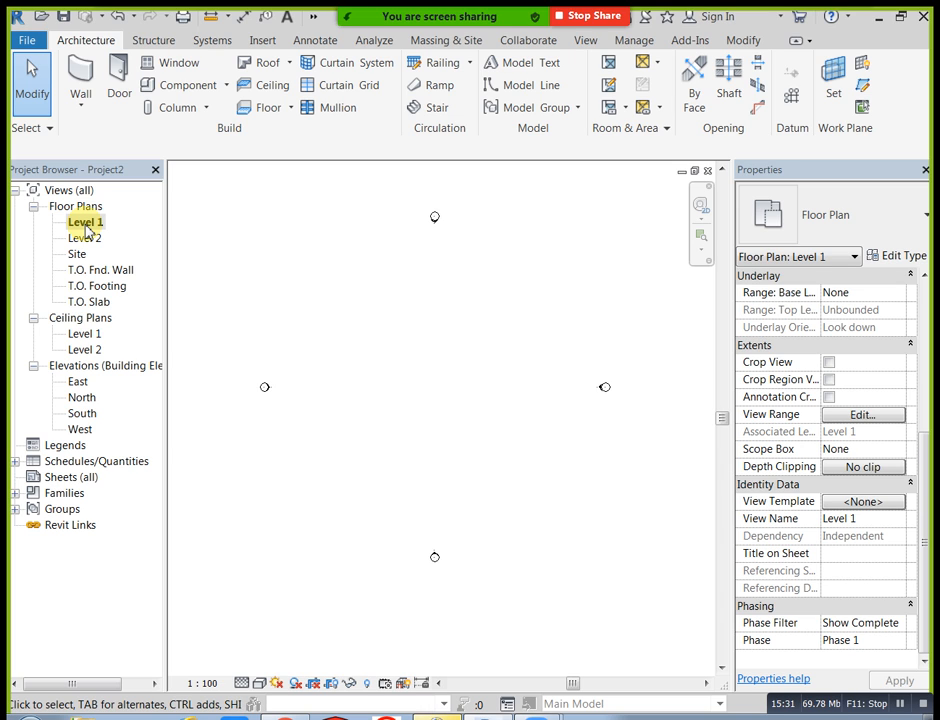
Compare how the levels are shown in the North, East, South and West elevations
{"action": "double_click", "coordinate": [82, 399]}
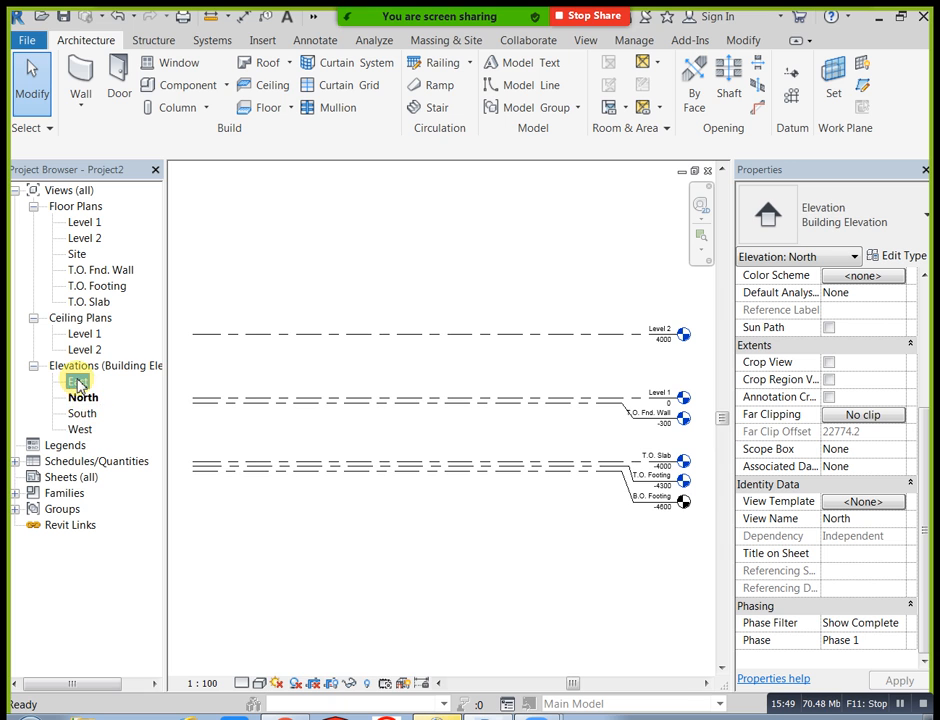
{"action": "double_click", "coordinate": [78, 381]}
{"action": "double_click", "coordinate": [82, 397]}
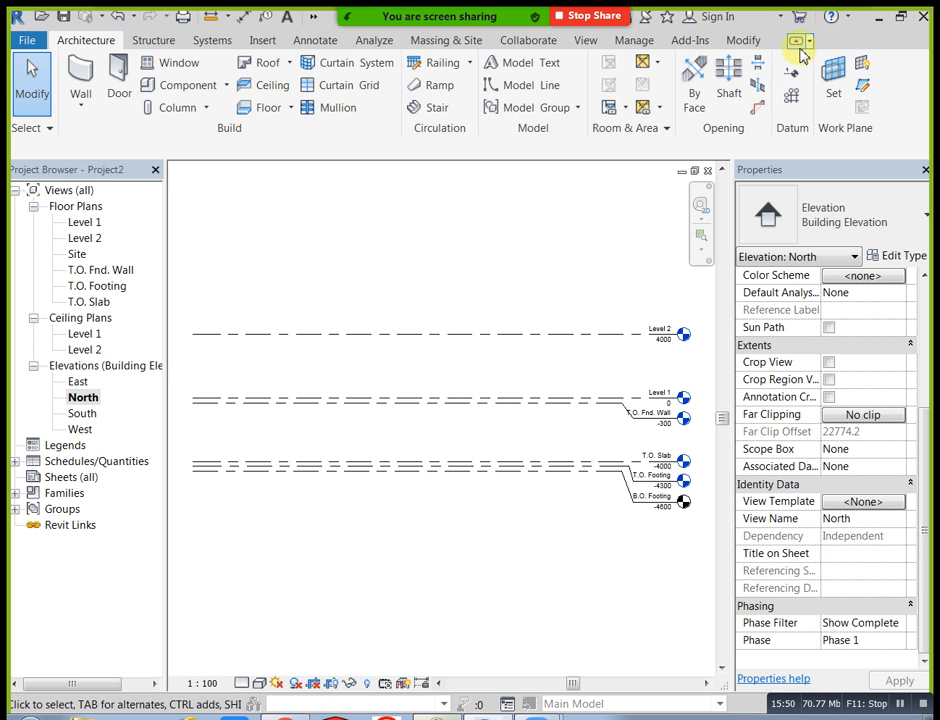
{"action": "double_click", "coordinate": [82, 413]}
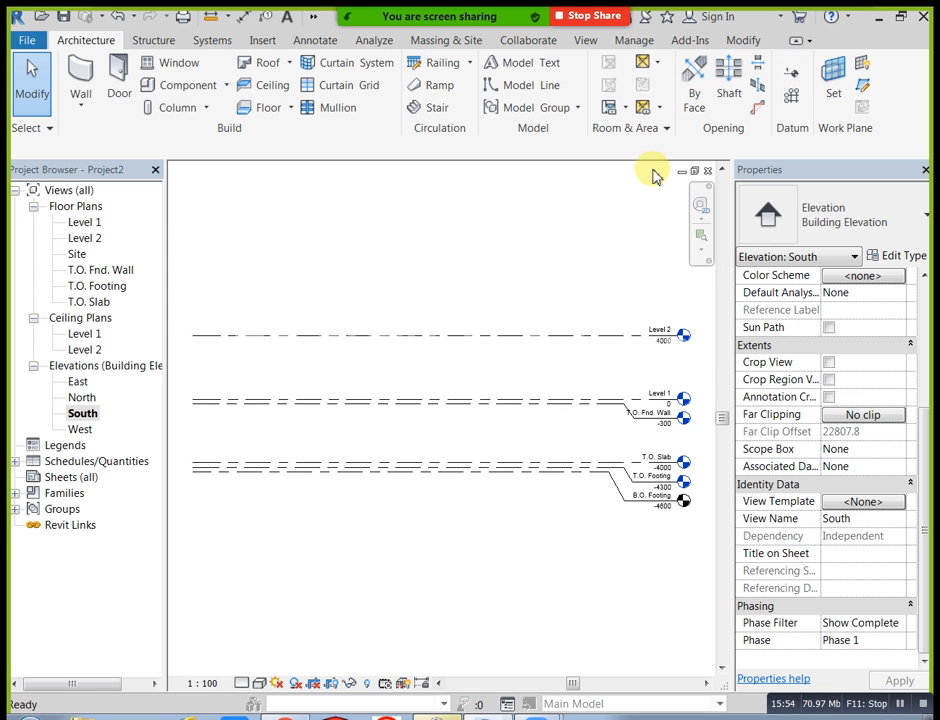
{"action": "left_click", "coordinate": [82, 429]}
{"action": "double_click", "coordinate": [82, 429]}
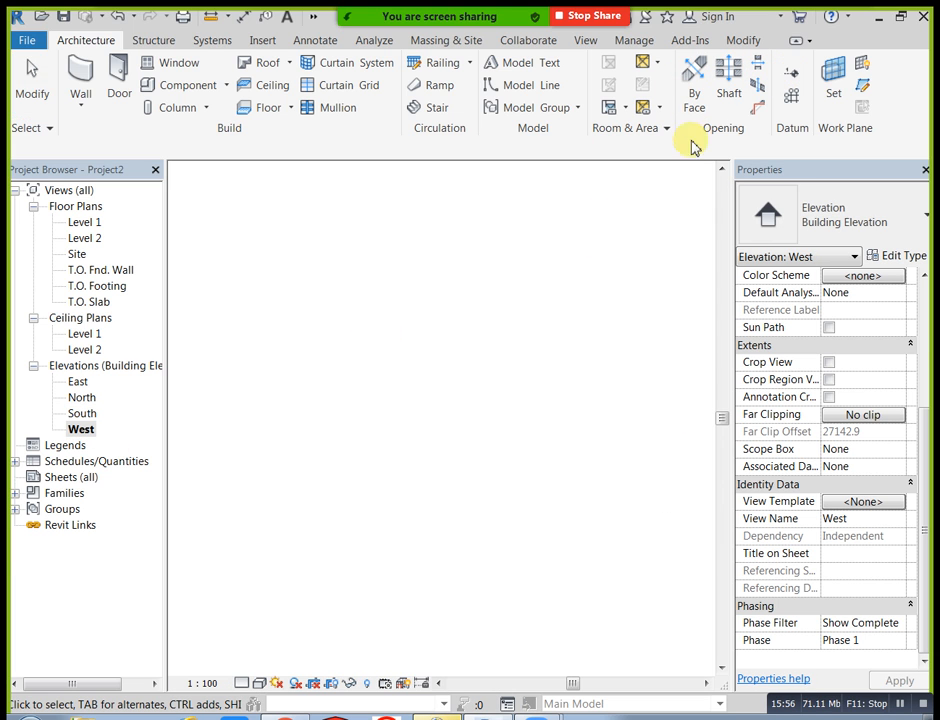
Open the East elevation and inspect the Level 1 and Level 2 markers closely
{"action": "double_click", "coordinate": [80, 382]}
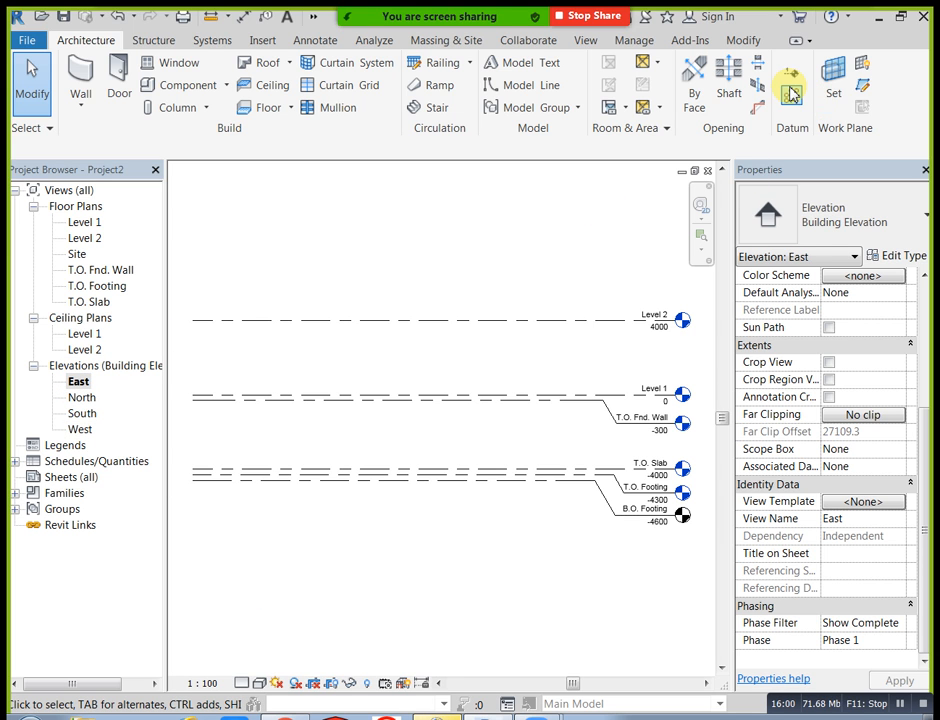
{"action": "scroll", "coordinate": [560, 400], "scroll_direction": "up", "scroll_amount": 3}
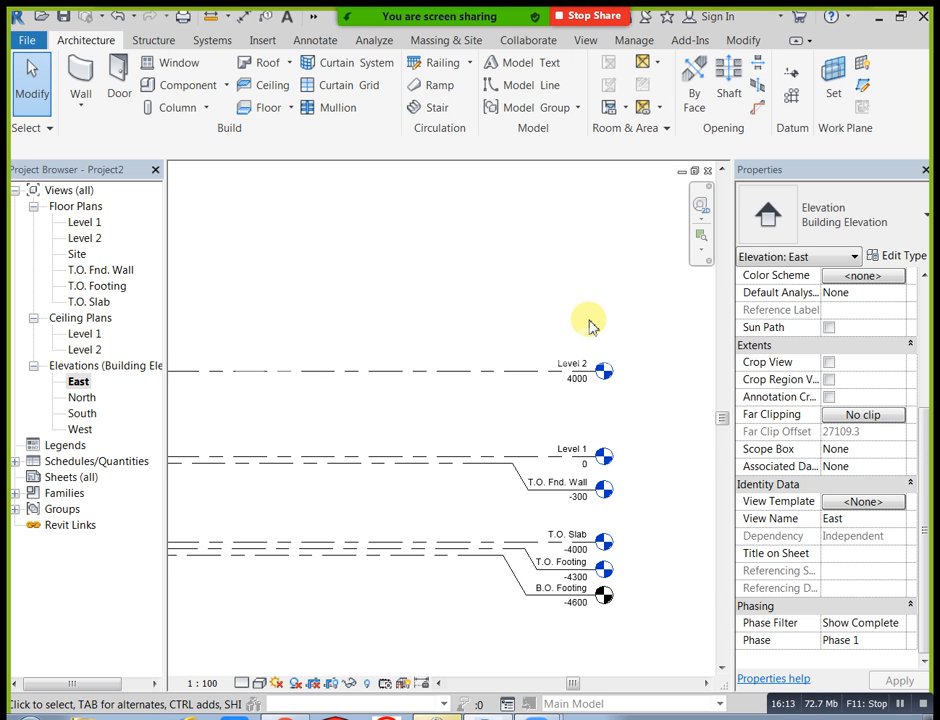
{"action": "scroll", "coordinate": [589, 339], "scroll_direction": "up", "scroll_amount": 2}
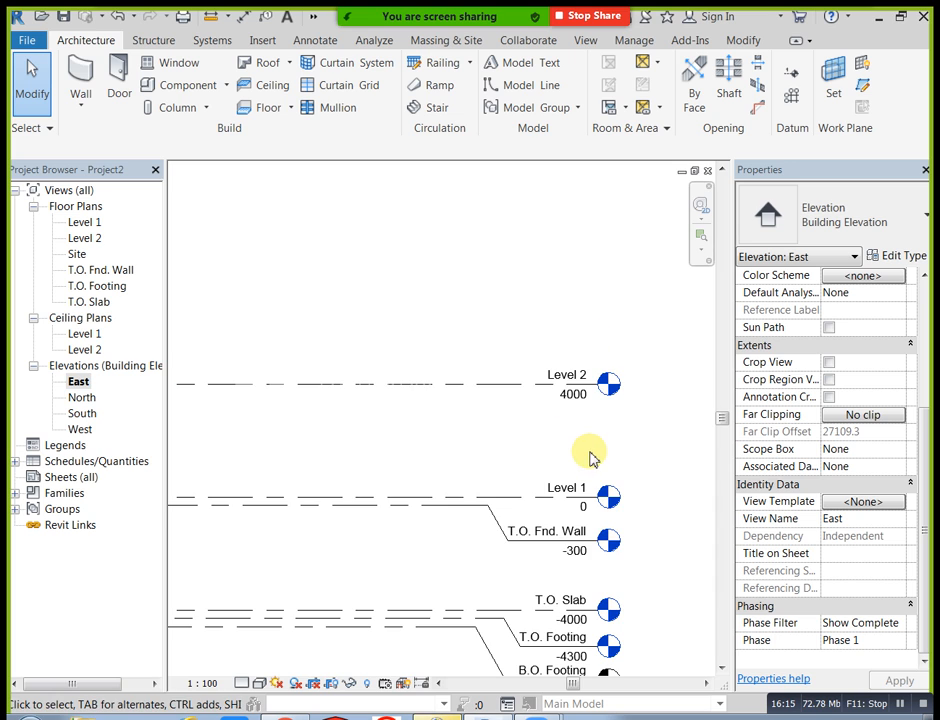
{"action": "middle_click_drag", "start_coordinate": [603, 465], "coordinate": [591, 440]}
{"action": "scroll", "coordinate": [576, 419], "scroll_direction": "up", "scroll_amount": 1}
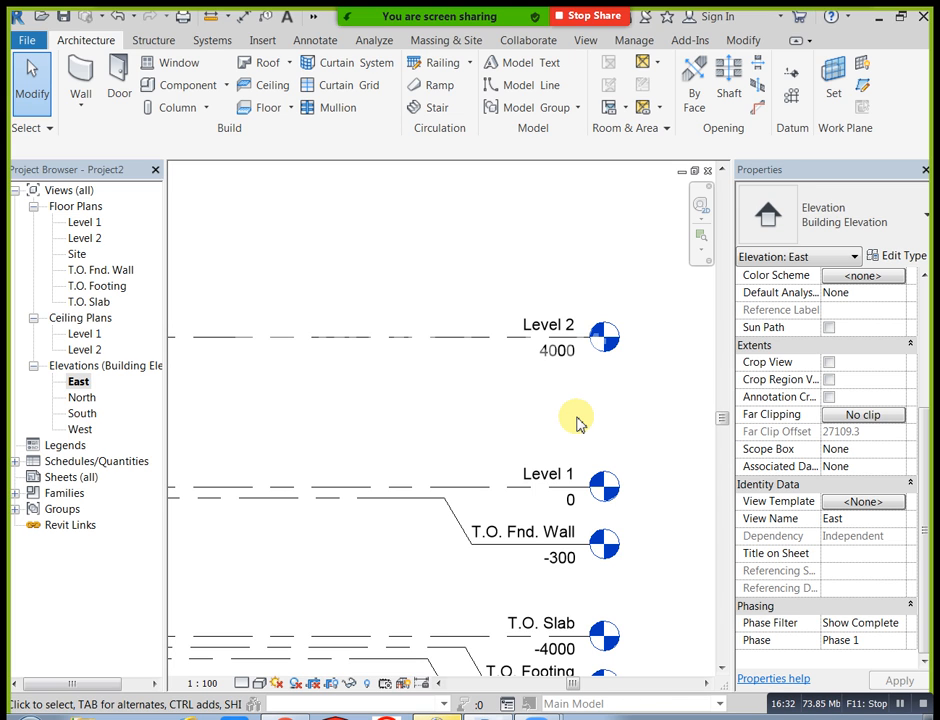
Delete the T.O. Fnd. Wall, T.O. Slab, T.O. Footing and B.O. Footing levels together with their plan views
{"action": "scroll", "coordinate": [585, 445], "scroll_direction": "down", "scroll_amount": 1}
{"action": "middle_click_drag", "start_coordinate": [655, 579], "coordinate": [653, 506]}
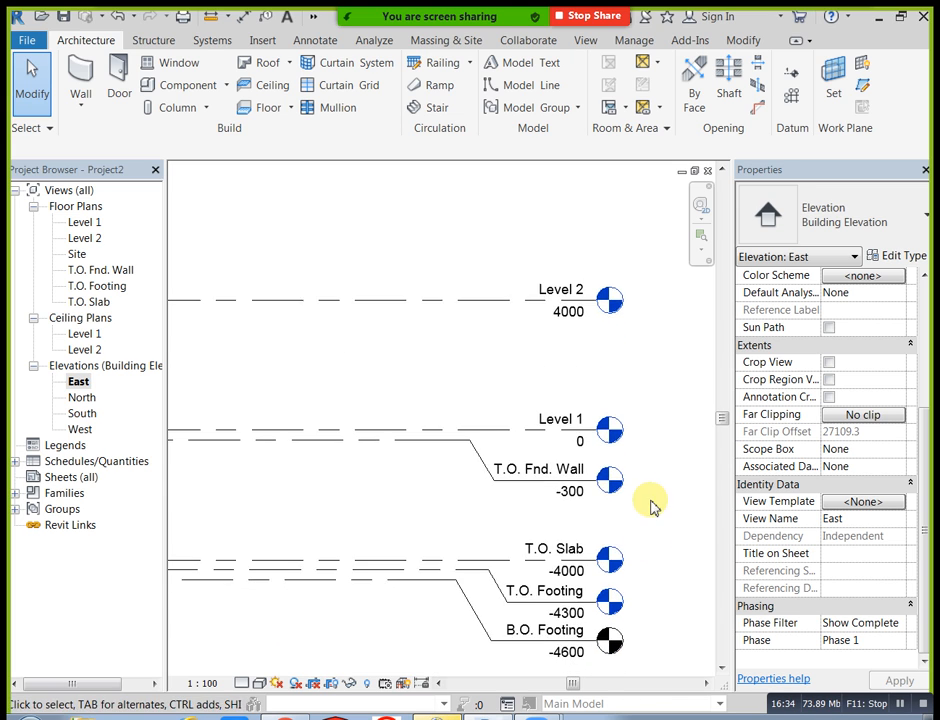
{"action": "middle_click_drag", "start_coordinate": [659, 636], "coordinate": [657, 616]}
{"action": "left_click_drag", "start_coordinate": [636, 653], "coordinate": [484, 464]}
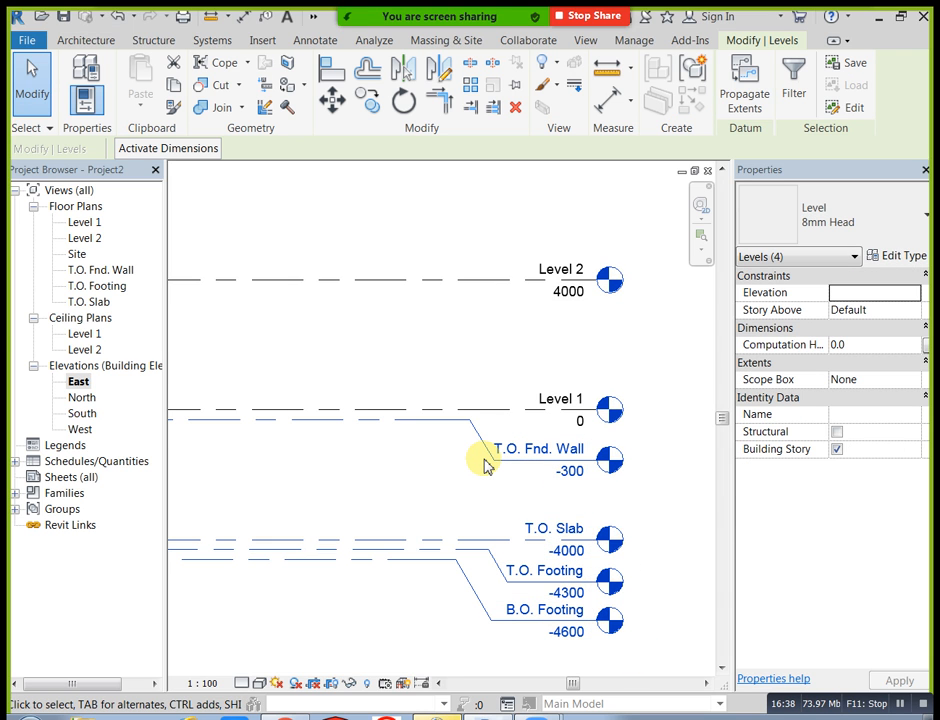
{"action": "key", "text": "Delete"}
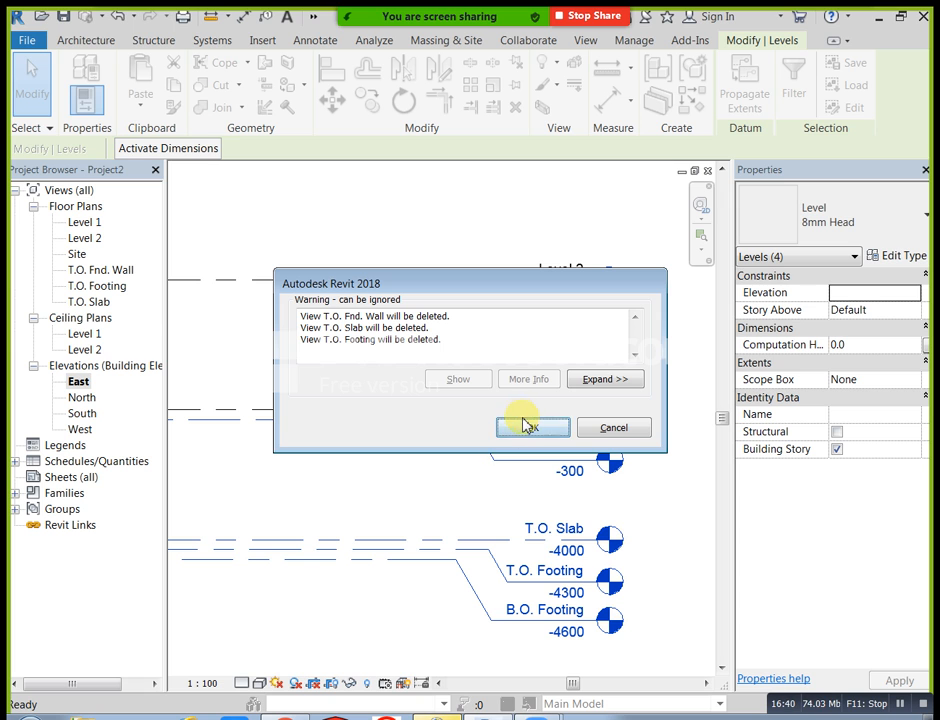
{"action": "left_click", "coordinate": [527, 430]}
{"action": "scroll", "coordinate": [570, 549], "scroll_direction": "down", "scroll_amount": 2}
{"action": "middle_click_drag", "start_coordinate": [590, 550], "coordinate": [590, 588]}
{"action": "scroll", "coordinate": [584, 440], "scroll_direction": "up", "scroll_amount": 3}
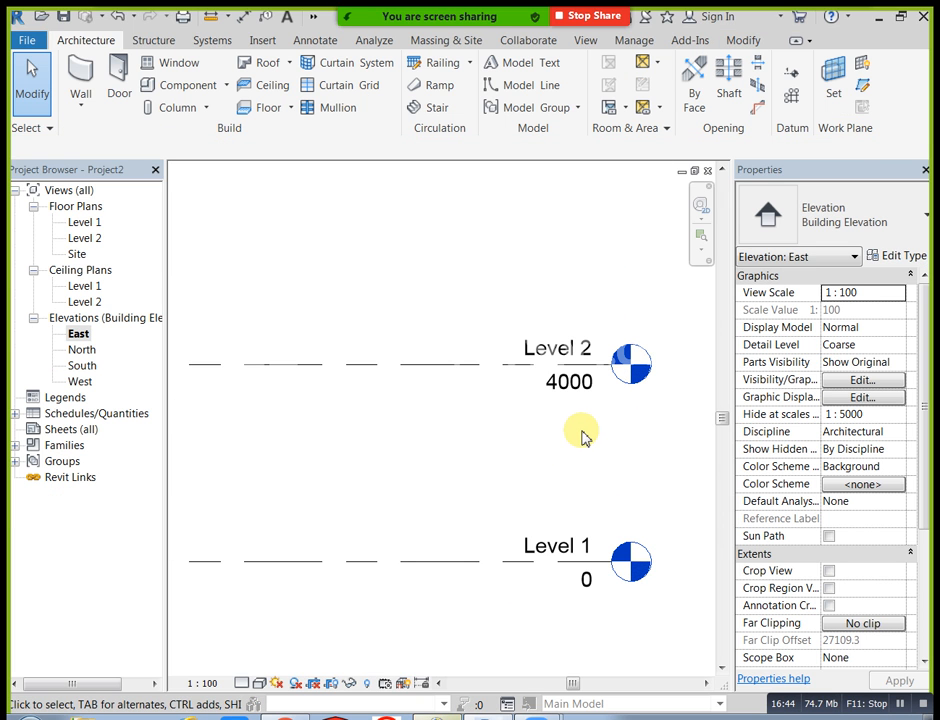
Set the elevation of Level 2 to 3600 mm in the East elevation
{"action": "scroll", "coordinate": [588, 395], "scroll_direction": "up", "scroll_amount": 1}
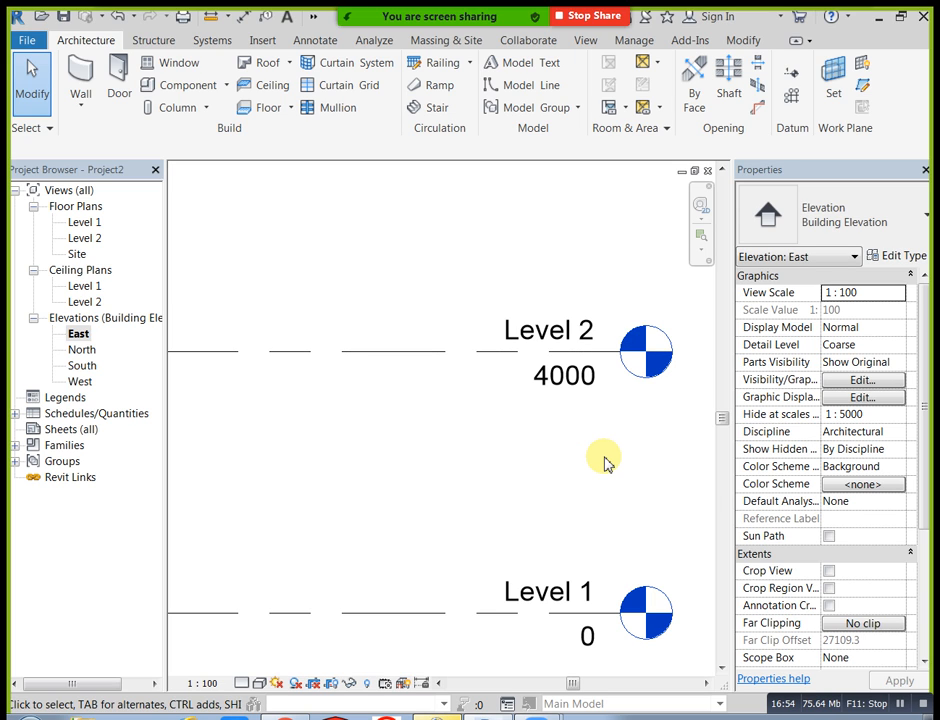
{"action": "left_click", "coordinate": [600, 386]}
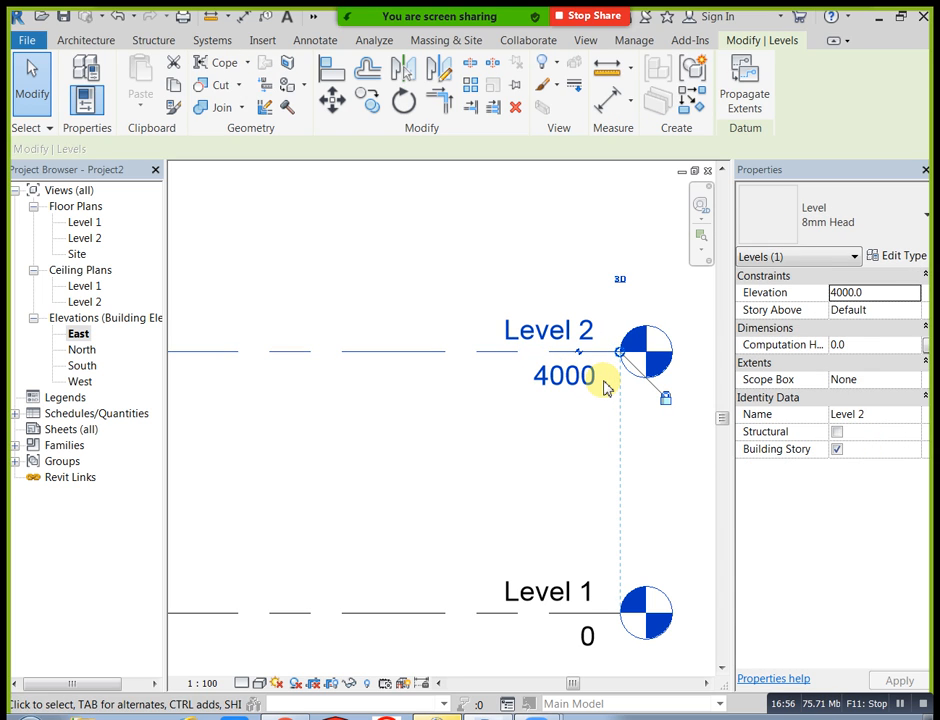
{"action": "left_click", "coordinate": [595, 374]}
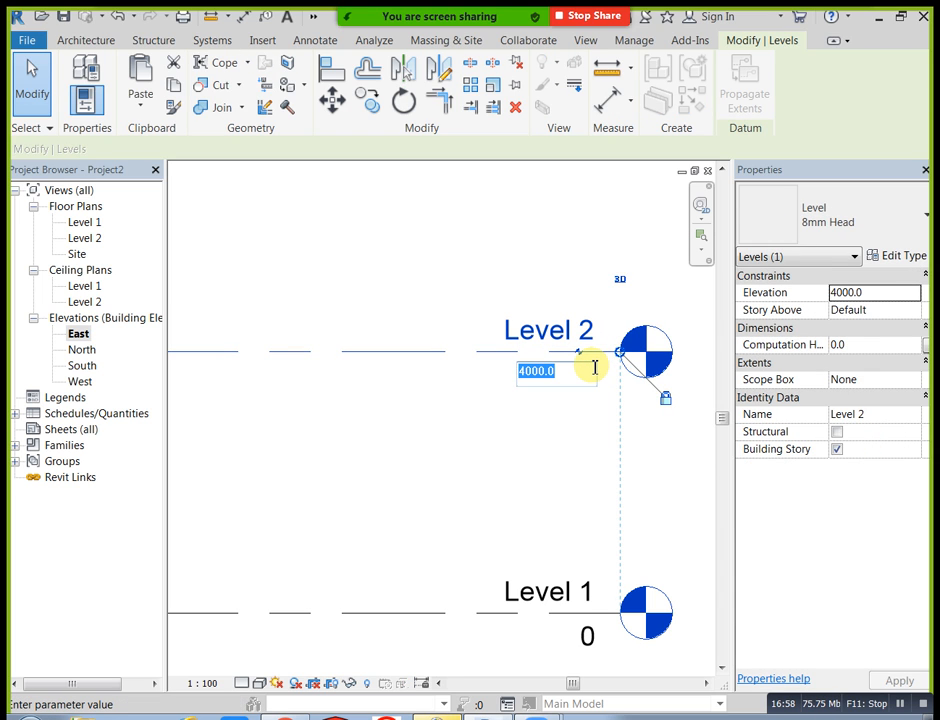
{"action": "type", "text": "3600"}
{"action": "key", "text": "Return"}
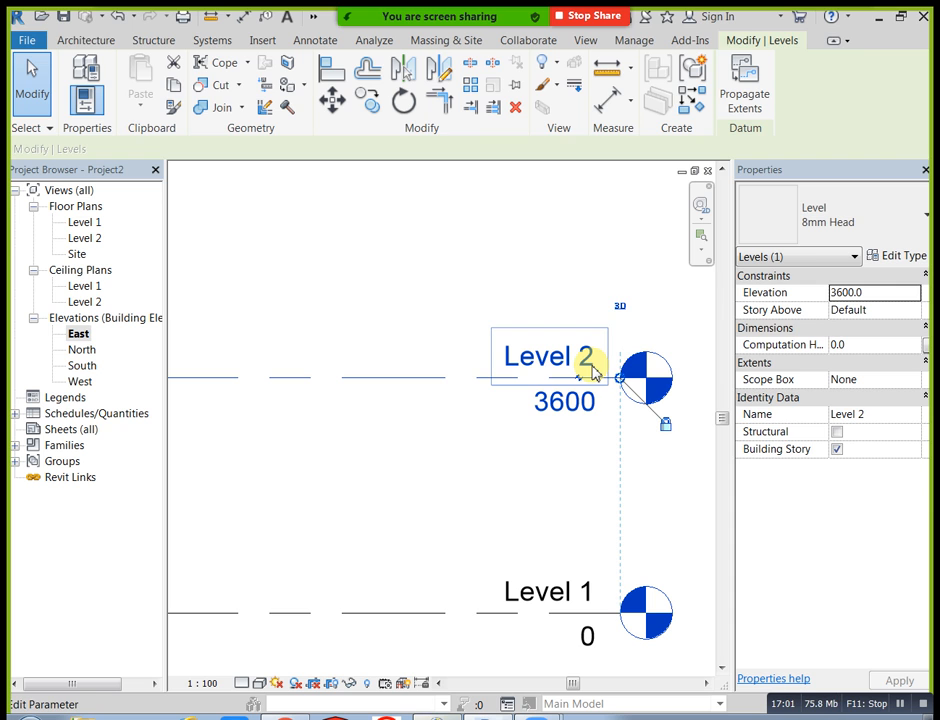
{"action": "left_click", "coordinate": [445, 510]}
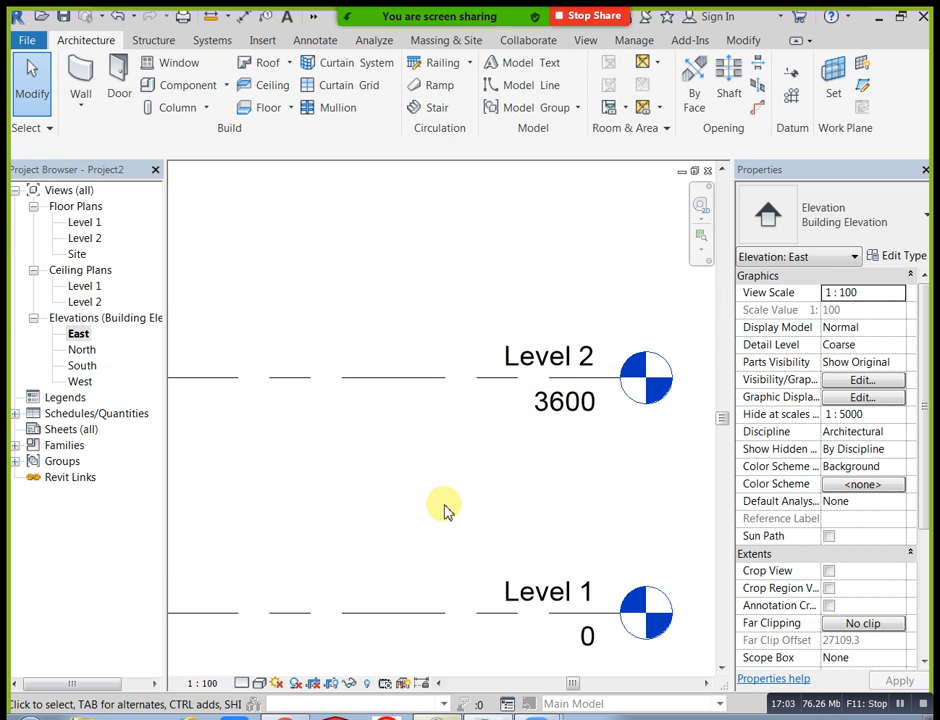
Rename Level 1 as Gf, including its corresponding floor and ceiling plan views
{"action": "scroll", "coordinate": [445, 510], "scroll_direction": "down", "scroll_amount": 3}
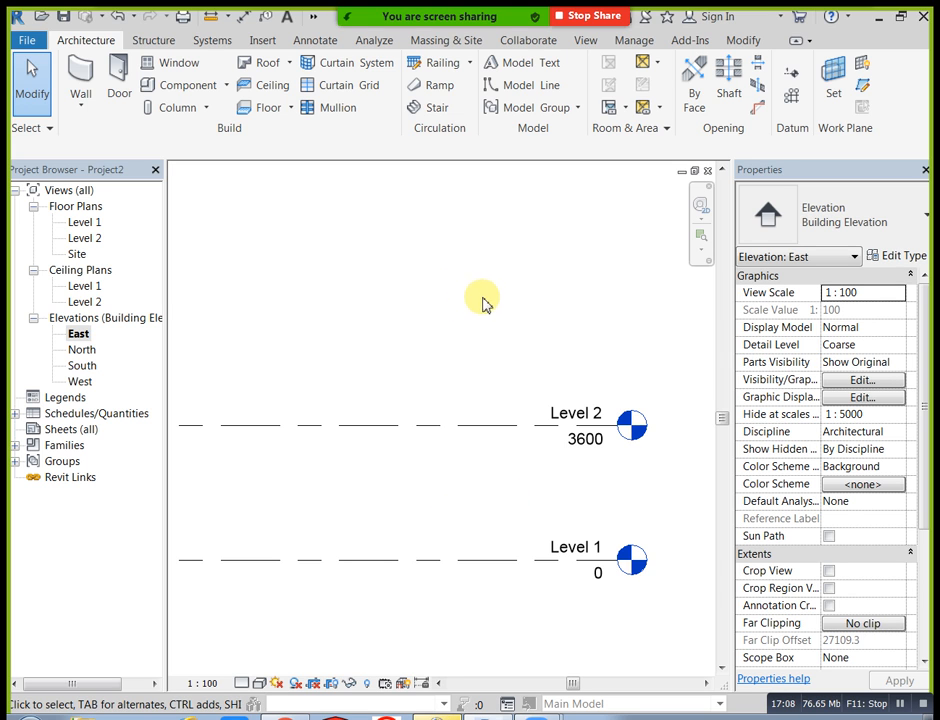
{"action": "scroll", "coordinate": [615, 575], "scroll_direction": "up", "scroll_amount": 3}
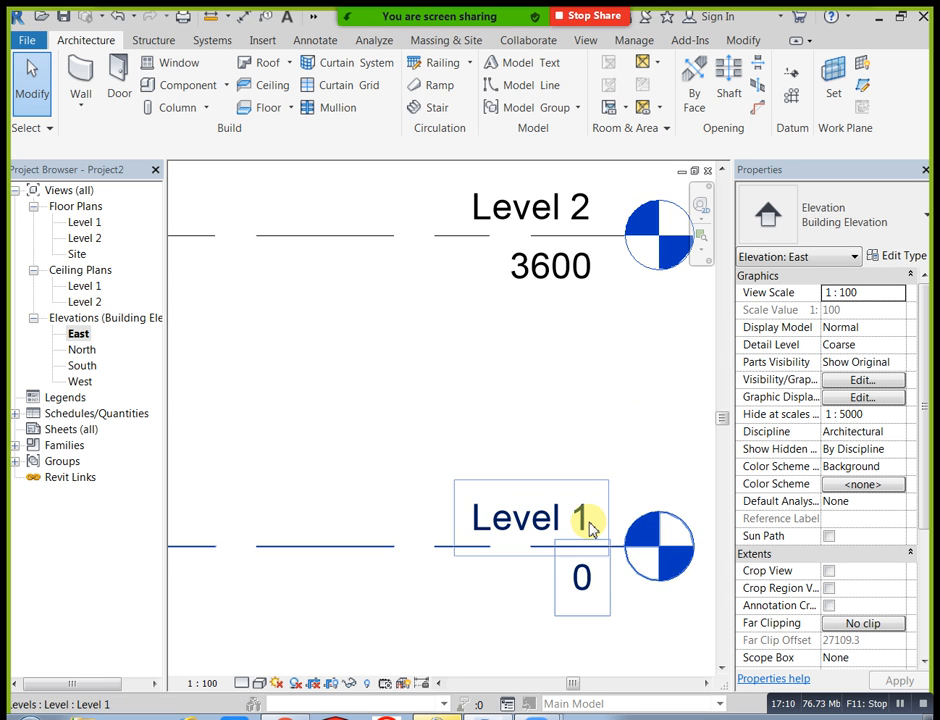
{"action": "left_click", "coordinate": [594, 527]}
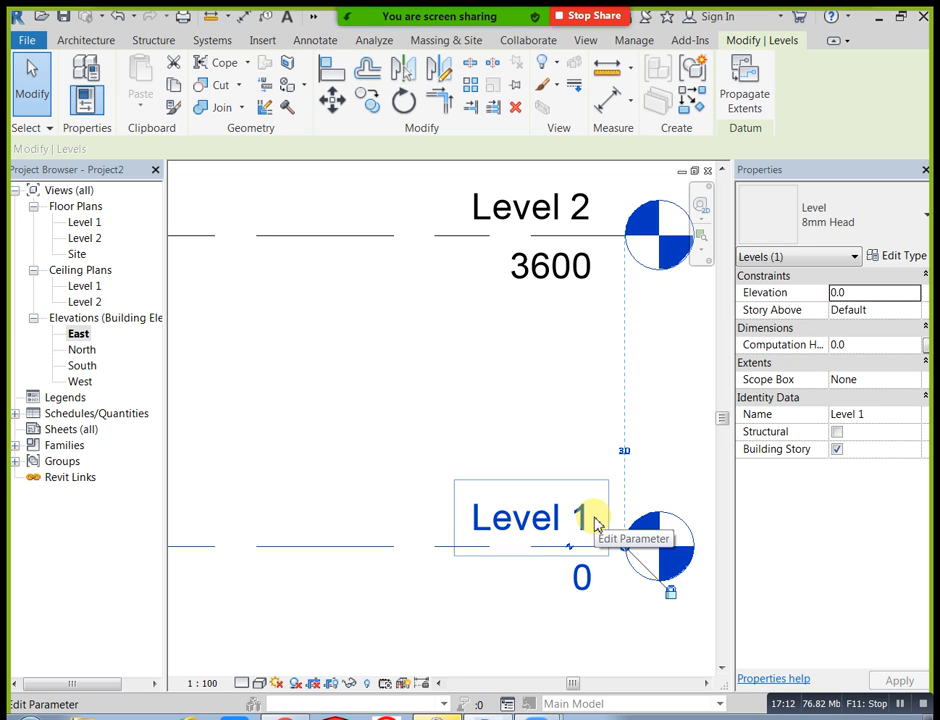
{"action": "left_click", "coordinate": [822, 414]}
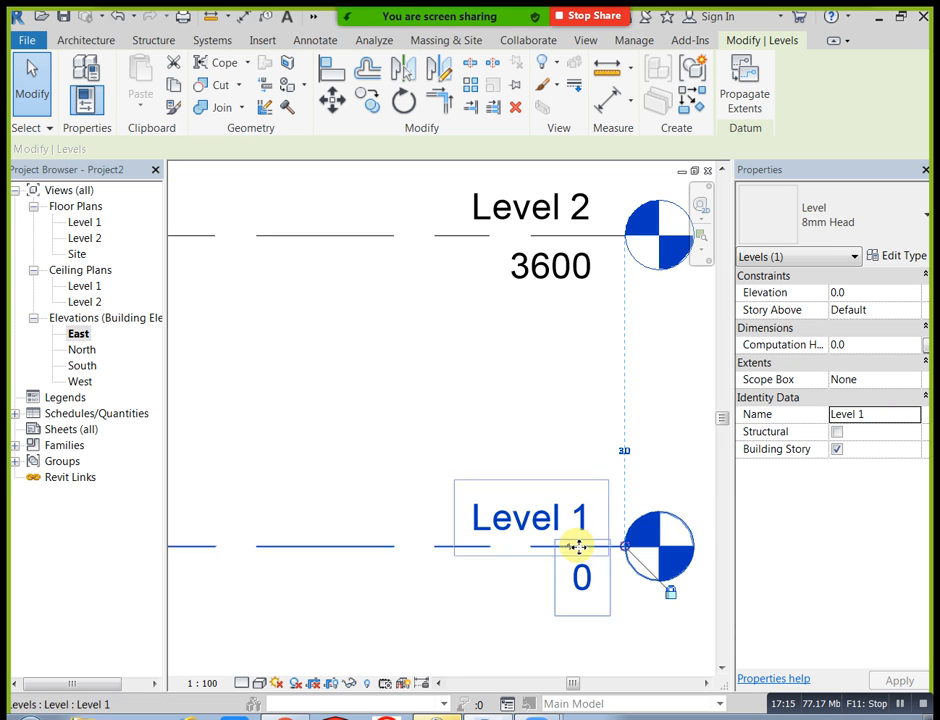
{"action": "left_click", "coordinate": [594, 516]}
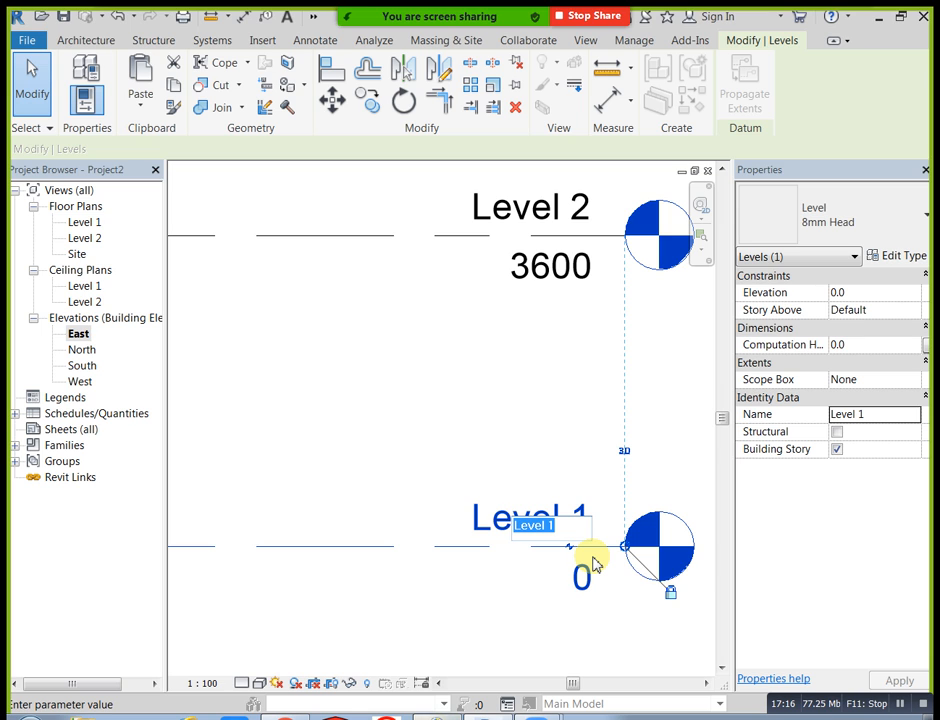
{"action": "key", "text": "BackSpace"}
{"action": "type", "text": "1"}
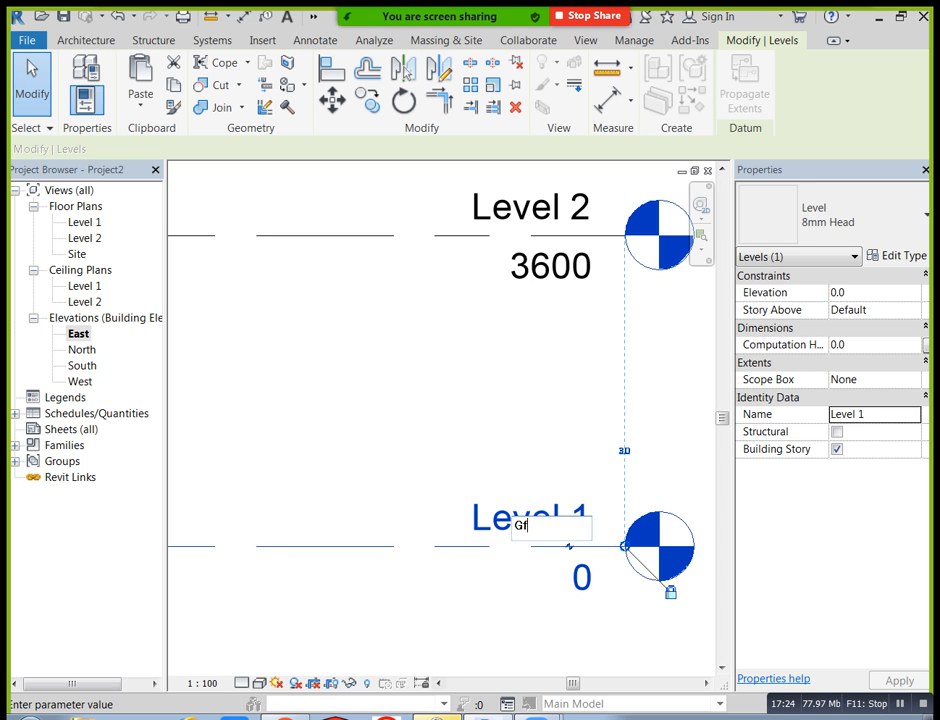
{"action": "key", "text": "Return"}
{"action": "left_click", "coordinate": [541, 369]}
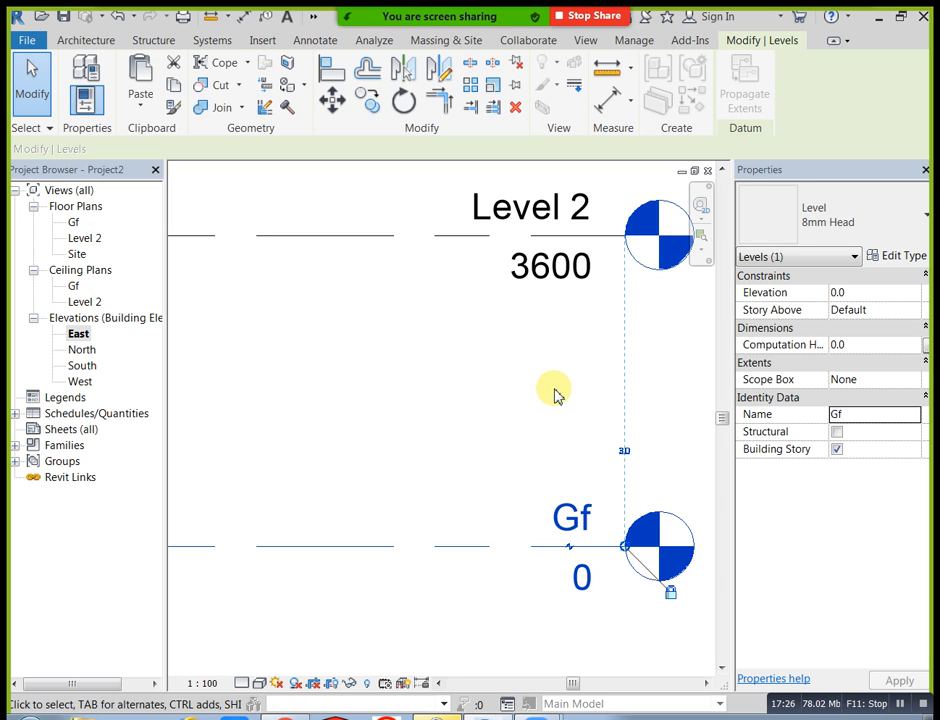
{"action": "left_click", "coordinate": [556, 394]}
Rename Level 2 as 1f, including its corresponding floor and ceiling plan views
{"action": "middle_click_drag", "start_coordinate": [556, 394], "coordinate": [565, 502]}
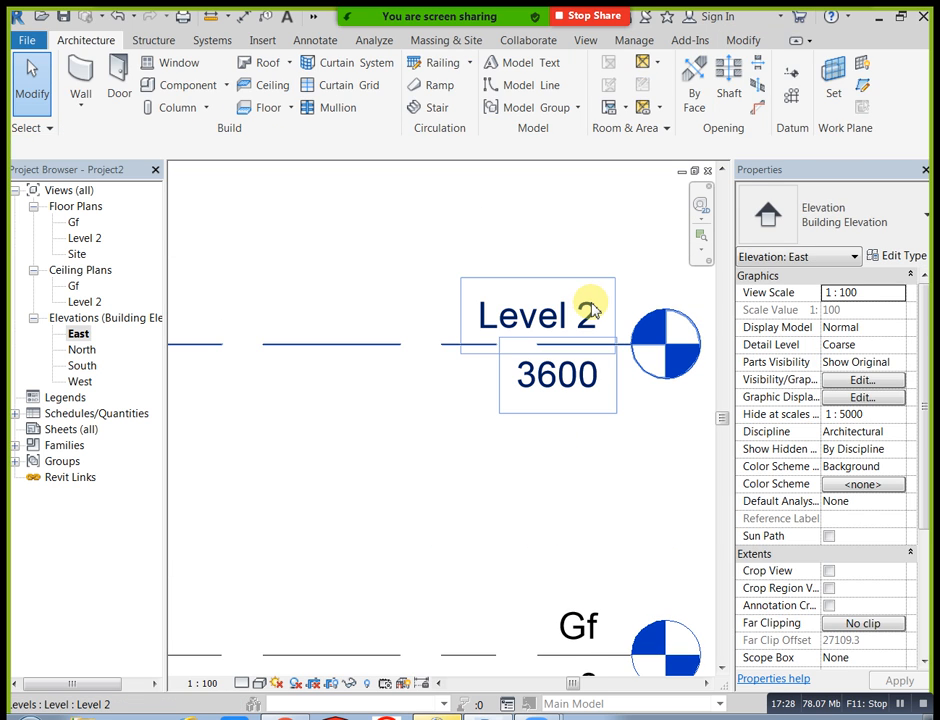
{"action": "left_click", "coordinate": [592, 310]}
{"action": "left_click", "coordinate": [829, 413]}
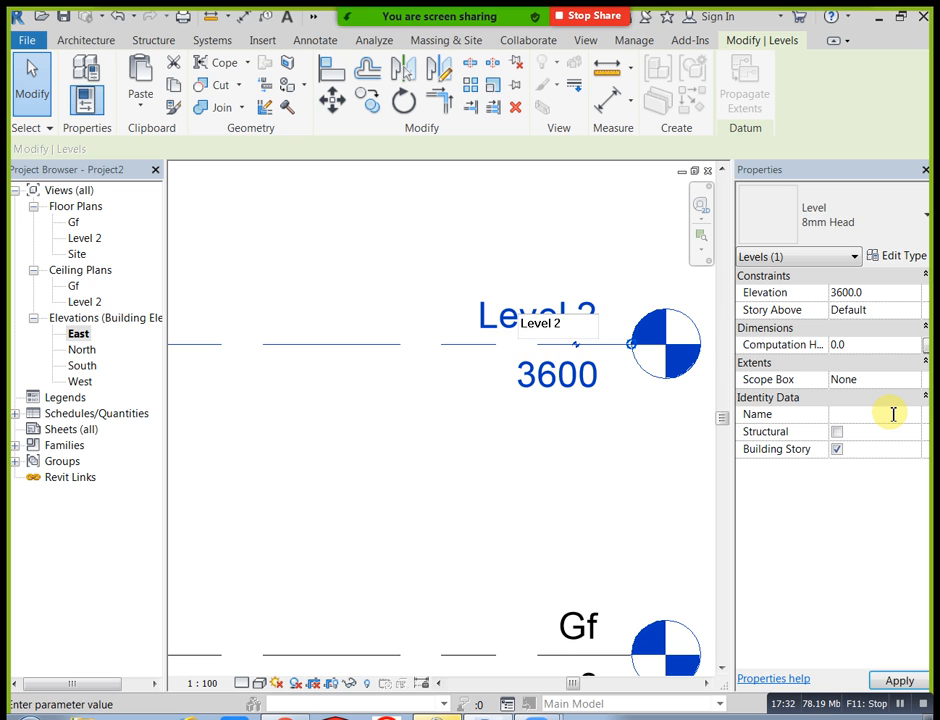
{"action": "type", "text": "1f"}
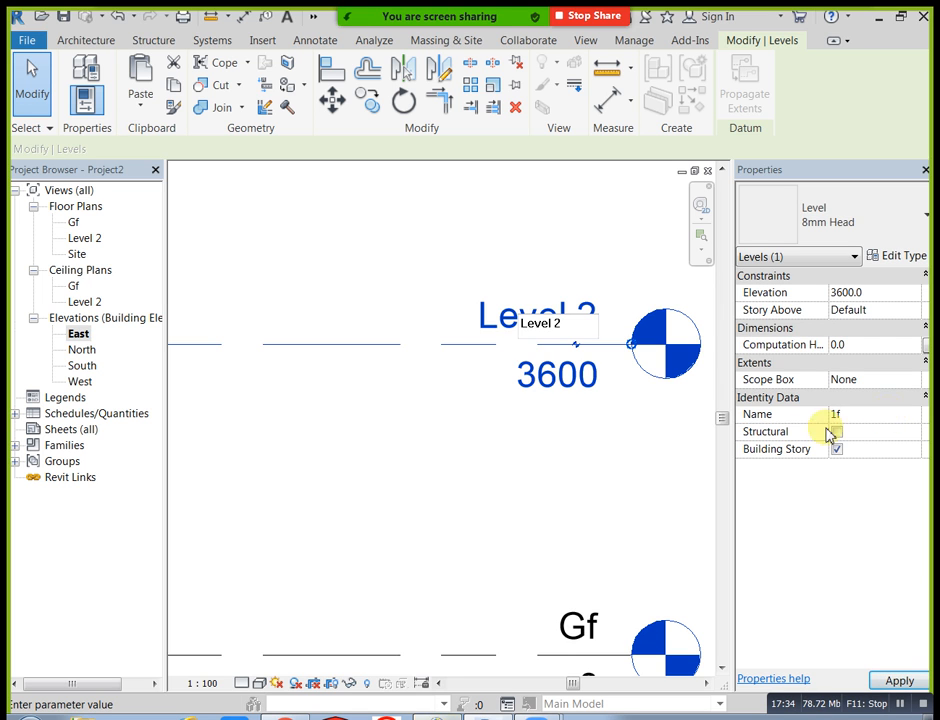
{"action": "key", "text": "Return"}
{"action": "left_click", "coordinate": [546, 380]}
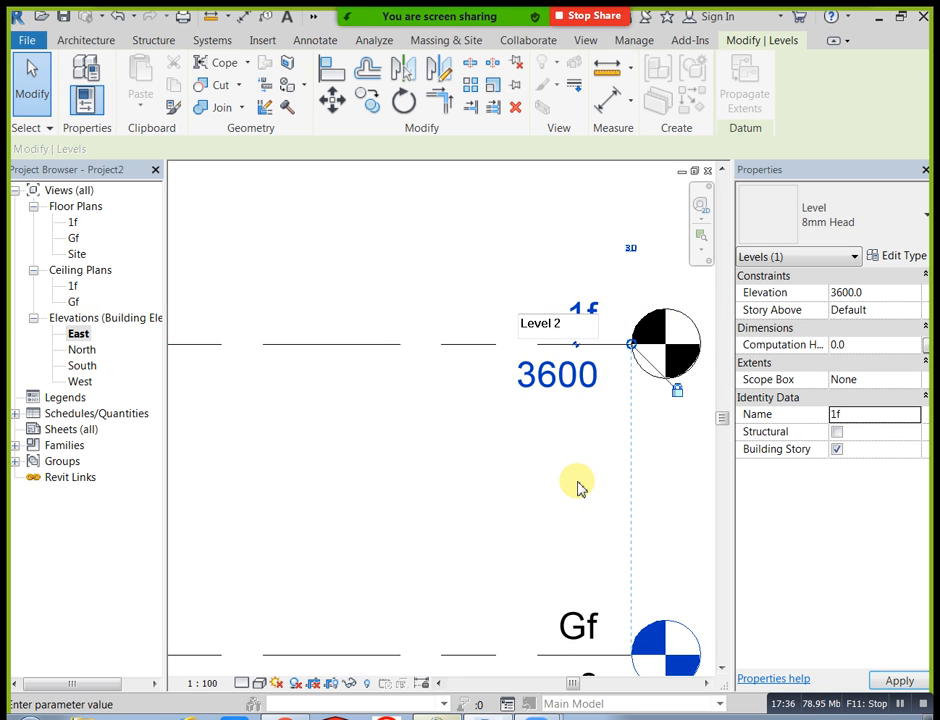
{"action": "scroll", "coordinate": [579, 487], "scroll_direction": "down", "scroll_amount": 2}
{"action": "left_click", "coordinate": [531, 330]}
{"action": "scroll", "coordinate": [518, 294], "scroll_direction": "down", "scroll_amount": 2}
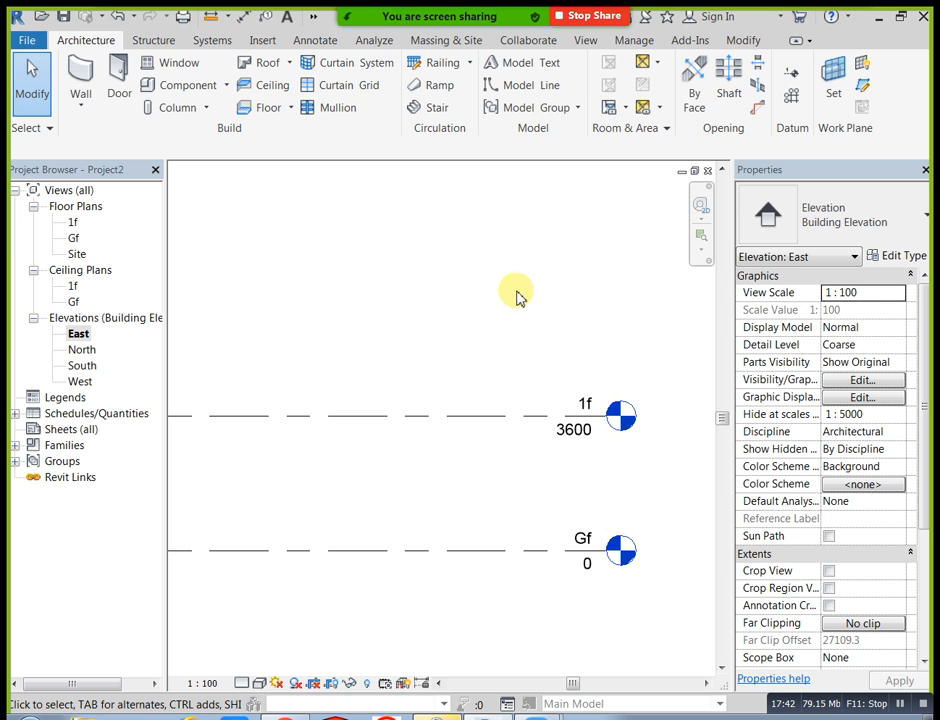
Draw a new level with plan views about 3300 mm above 1f, aligned with both ends of the existing levels
{"action": "left_click", "coordinate": [792, 88]}
{"action": "scroll", "coordinate": [608, 342], "scroll_direction": "down", "scroll_amount": 3}
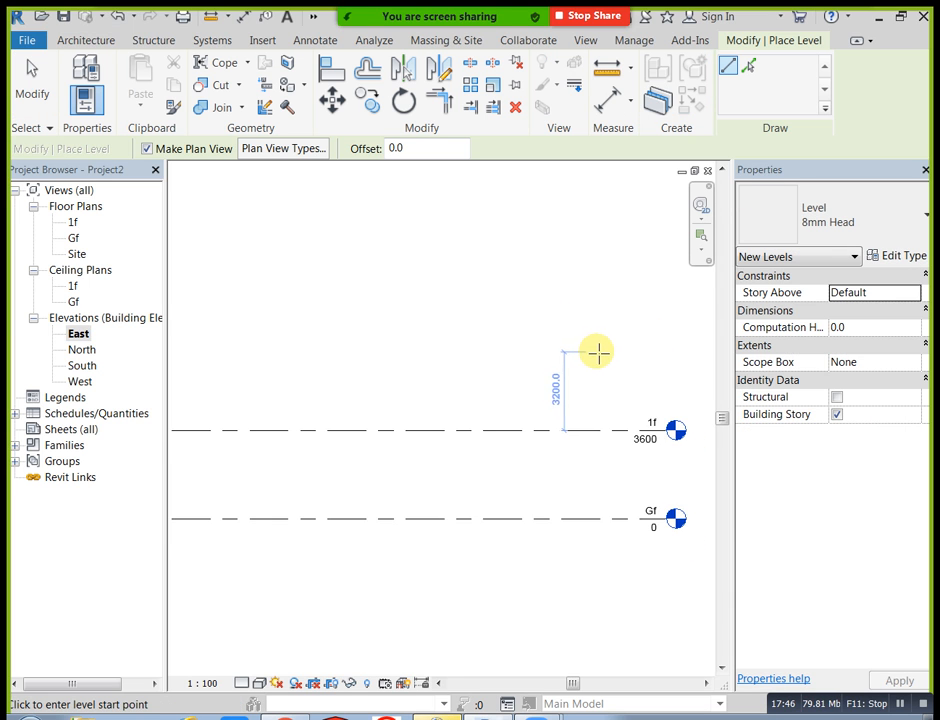
{"action": "scroll", "coordinate": [592, 340], "scroll_direction": "down", "scroll_amount": 3}
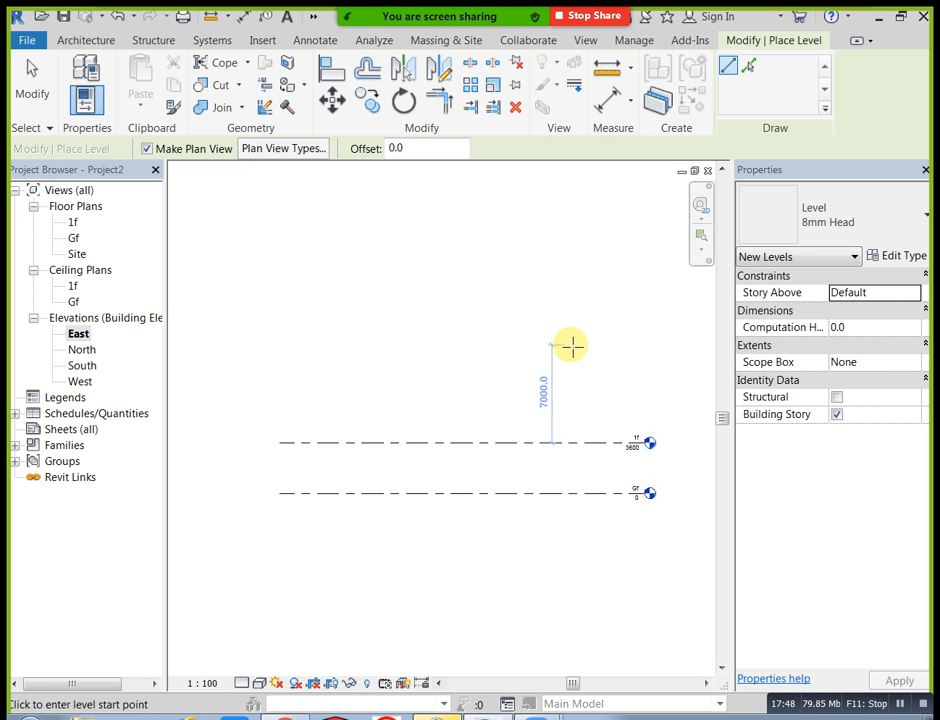
{"action": "scroll", "coordinate": [572, 346], "scroll_direction": "up", "scroll_amount": 1}
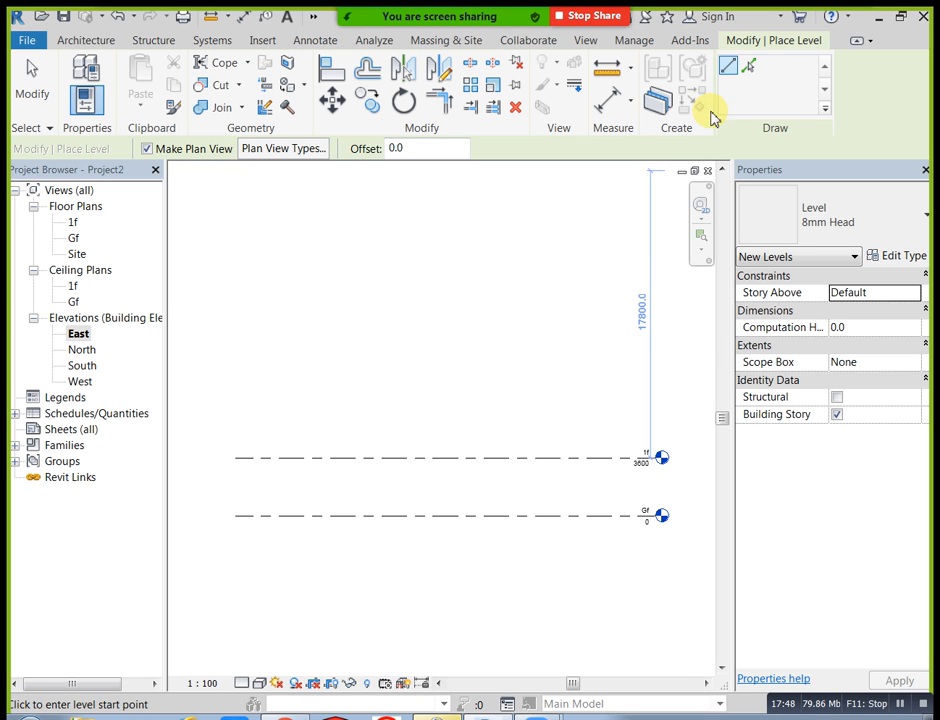
{"action": "left_click", "coordinate": [237, 404]}
{"action": "left_click", "coordinate": [659, 403]}
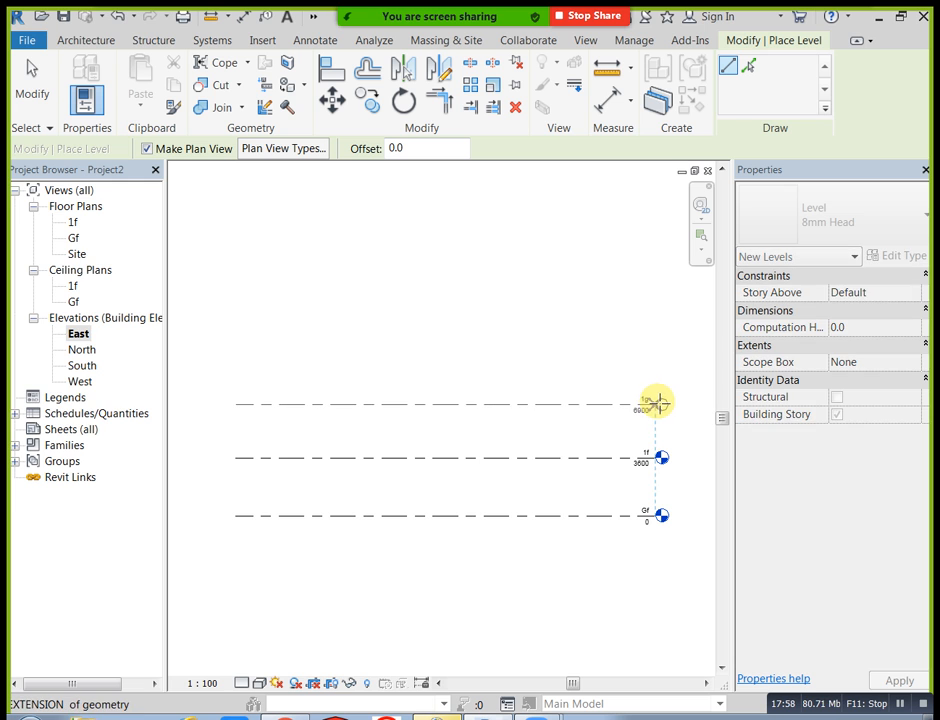
{"action": "key", "text": "Escape"}
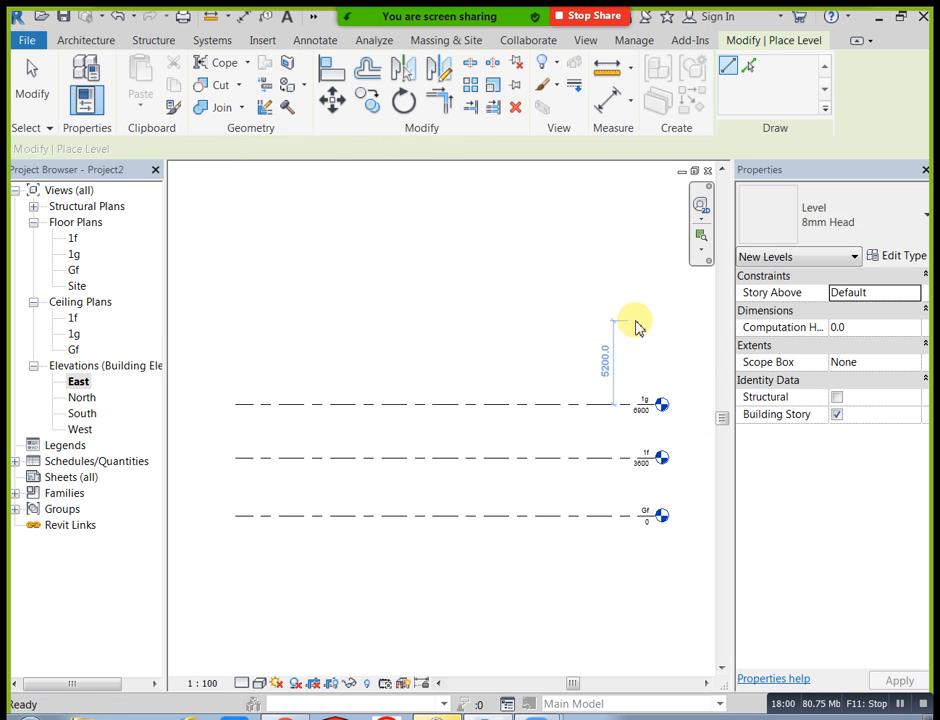
{"action": "key", "text": "Escape"}
Set the distance between the new top level and 1f to 3600 mm
{"action": "left_click", "coordinate": [592, 406]}
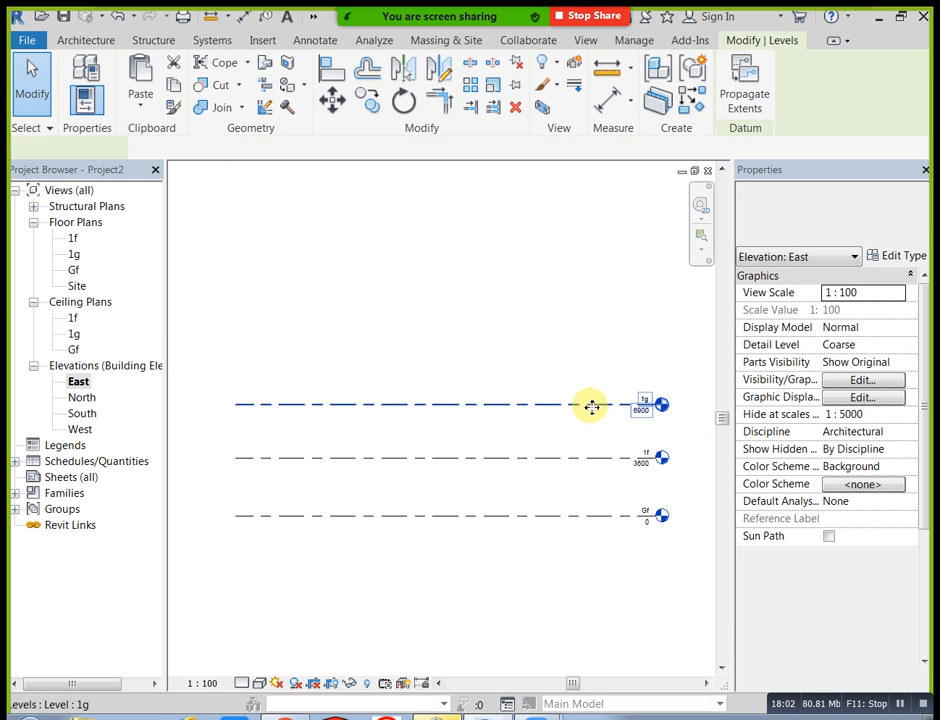
{"action": "left_click", "coordinate": [311, 434]}
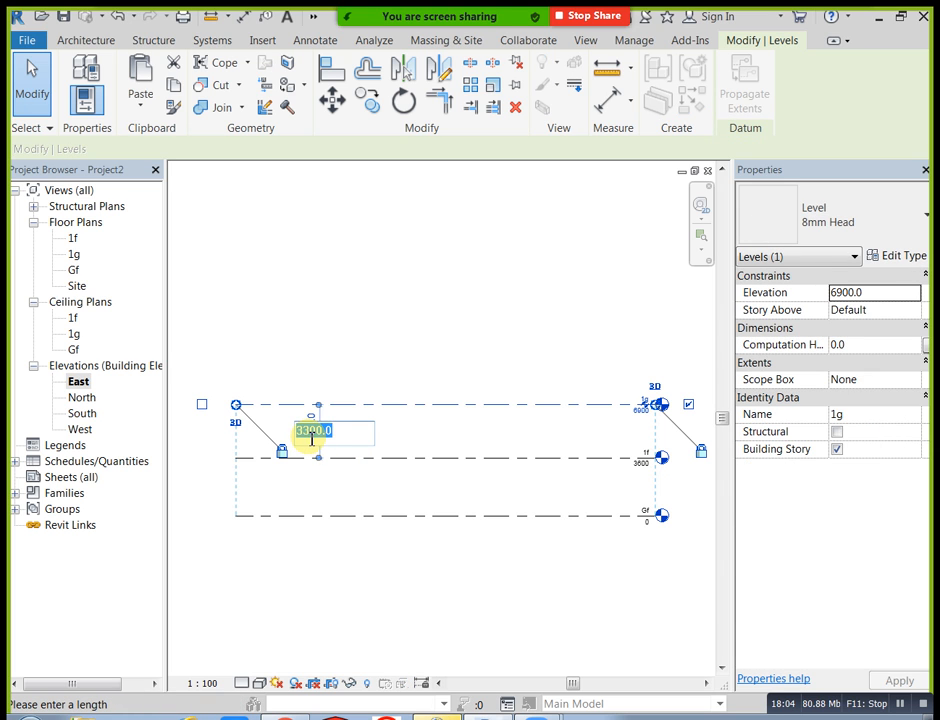
{"action": "type", "text": "3600"}
{"action": "key", "text": "Return"}
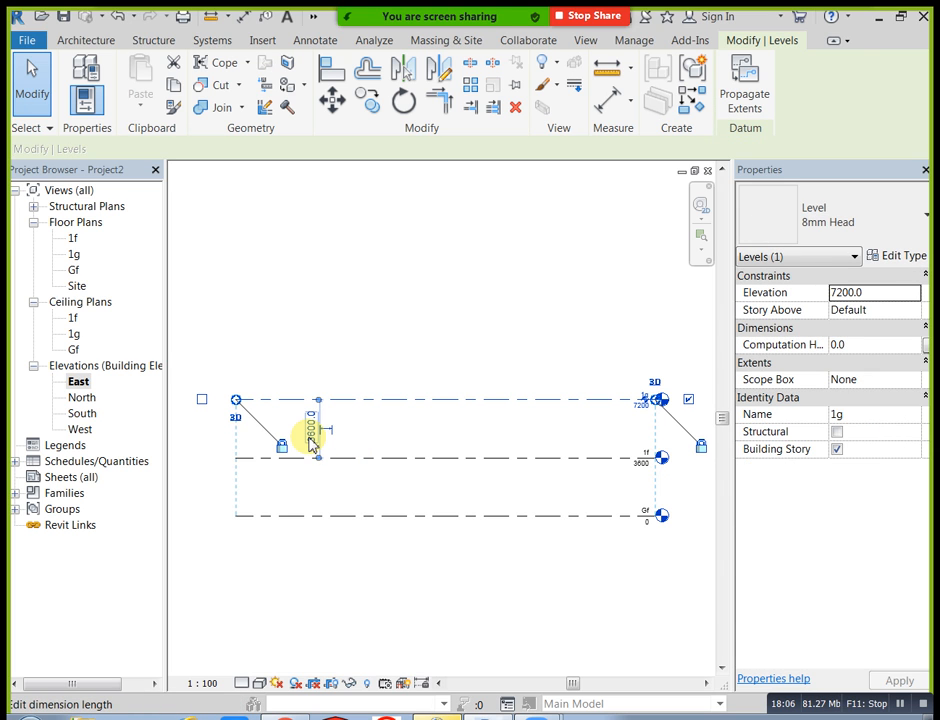
{"action": "left_click", "coordinate": [380, 344]}
Rename the top level as 2f and rename its corresponding plan views to match
{"action": "scroll", "coordinate": [585, 390], "scroll_direction": "up", "scroll_amount": 1}
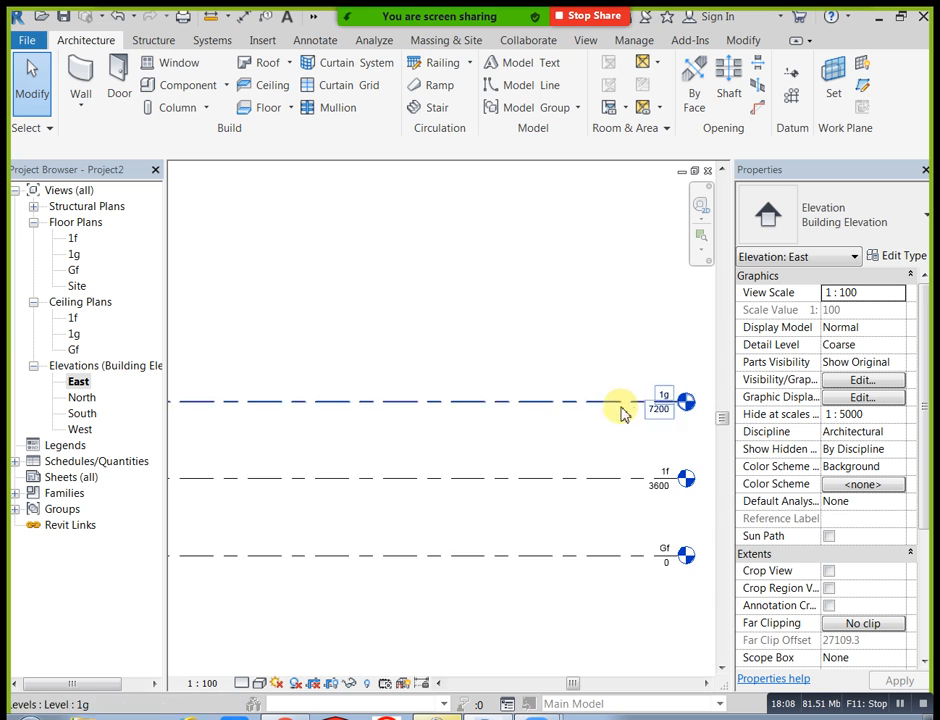
{"action": "scroll", "coordinate": [666, 399], "scroll_direction": "up", "scroll_amount": 1}
{"action": "scroll", "coordinate": [676, 402], "scroll_direction": "up", "scroll_amount": 1}
{"action": "left_click", "coordinate": [670, 398]}
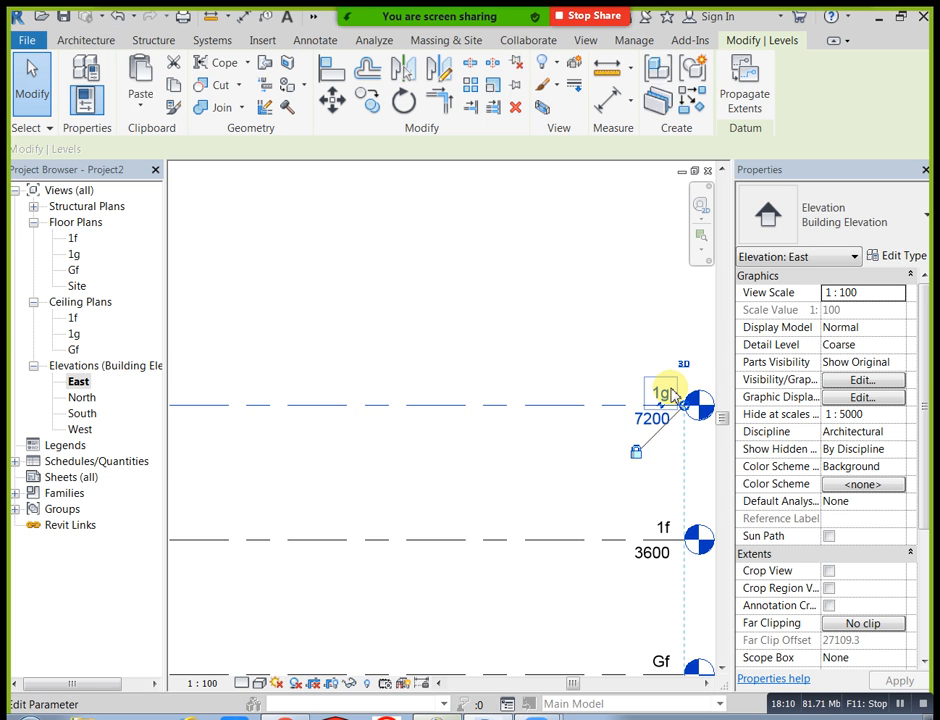
{"action": "left_click", "coordinate": [668, 393]}
{"action": "left_click", "coordinate": [864, 421]}
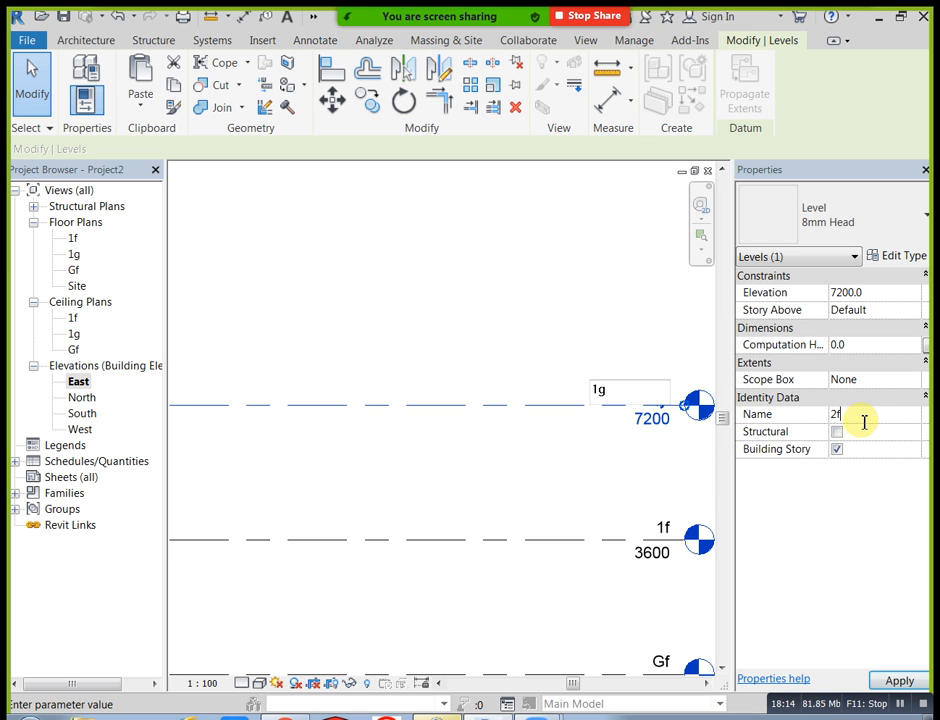
{"action": "type", "text": "2f"}
{"action": "left_click", "coordinate": [899, 679]}
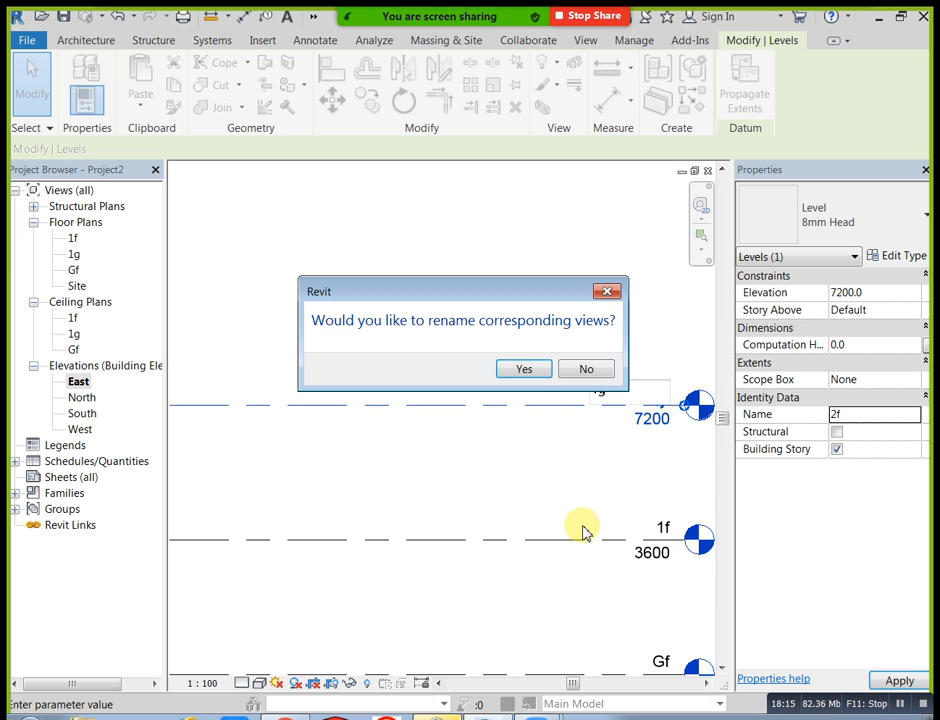
{"action": "left_click", "coordinate": [524, 369]}
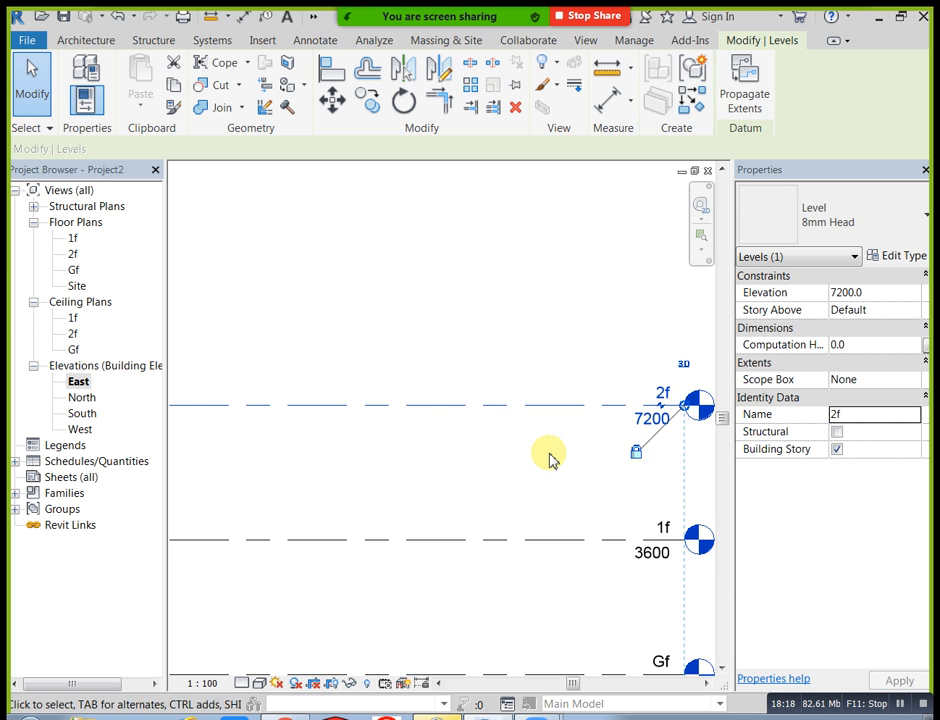
{"action": "left_click", "coordinate": [550, 457]}
{"action": "scroll", "coordinate": [550, 454], "scroll_direction": "down", "scroll_amount": 2}
{"action": "middle_click_drag", "start_coordinate": [511, 455], "coordinate": [570, 477]}
{"action": "scroll", "coordinate": [550, 480], "scroll_direction": "down", "scroll_amount": 3}
{"action": "scroll", "coordinate": [570, 480], "scroll_direction": "down", "scroll_amount": 1}
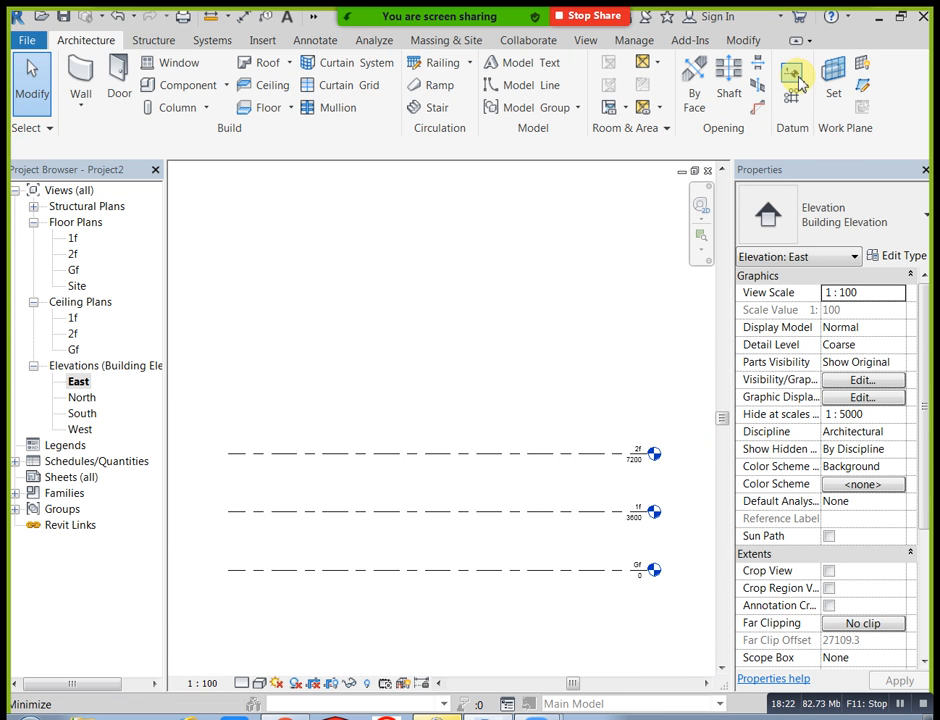
Create a level with plan views 3600 mm above 2f by picking its line with an offset, and expand the structural plans list
{"action": "key", "text": "l"}
{"action": "key", "text": "l"}
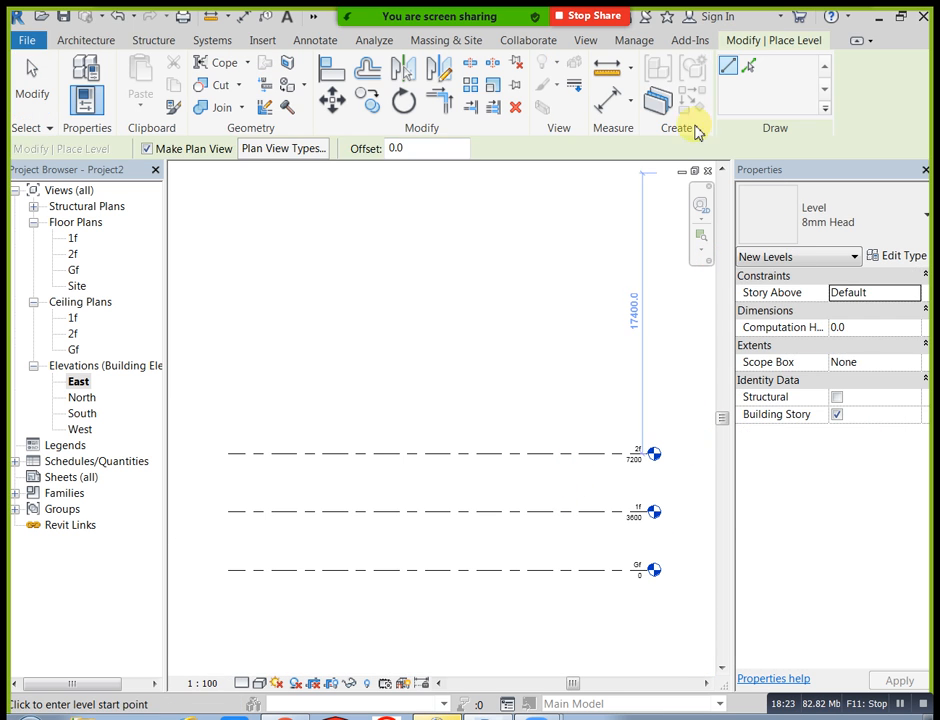
{"action": "left_click", "coordinate": [750, 68]}
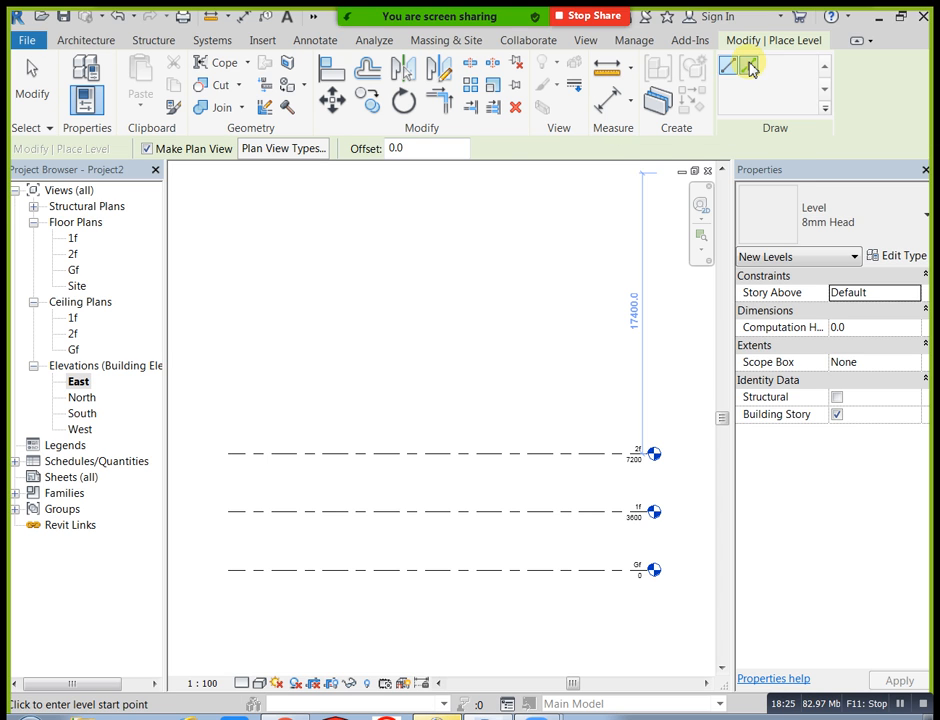
{"action": "double_click", "coordinate": [405, 148]}
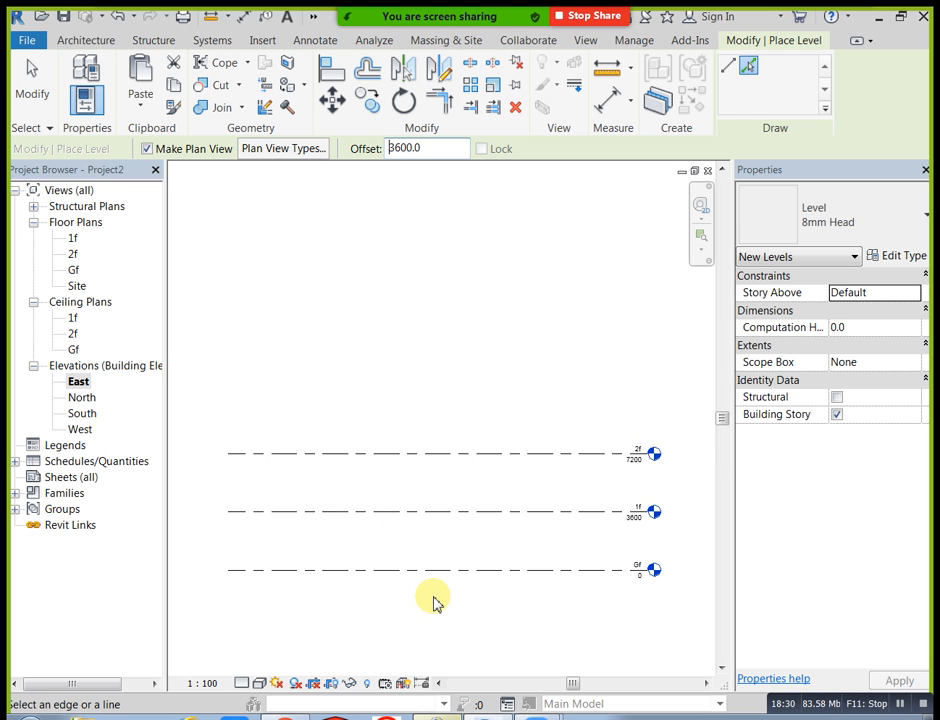
{"action": "left_click", "coordinate": [414, 455]}
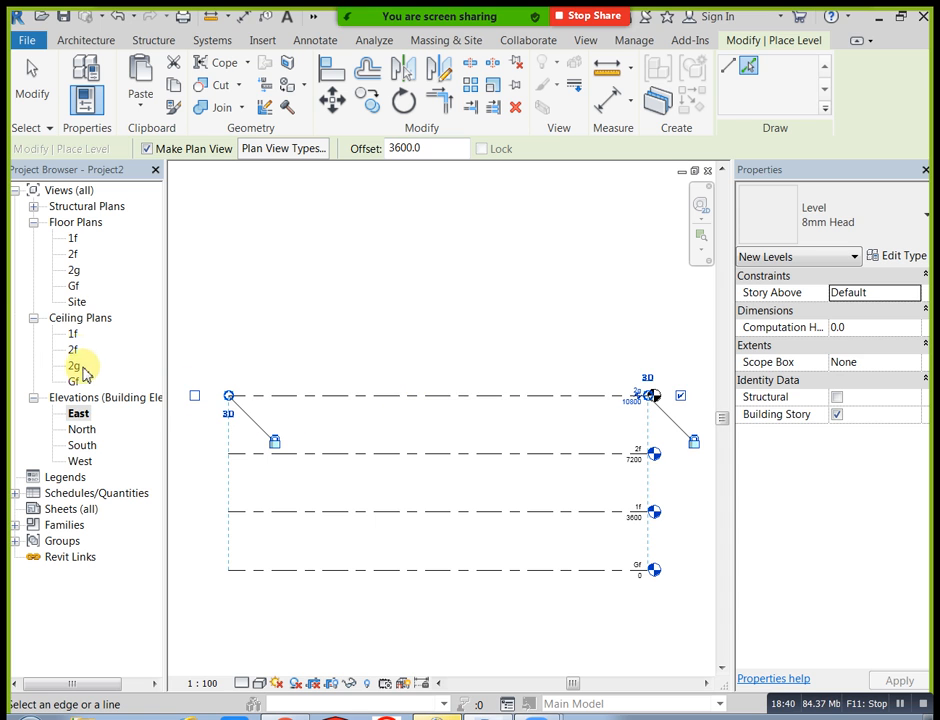
{"action": "left_click", "coordinate": [34, 207]}
{"action": "left_click", "coordinate": [72, 270]}
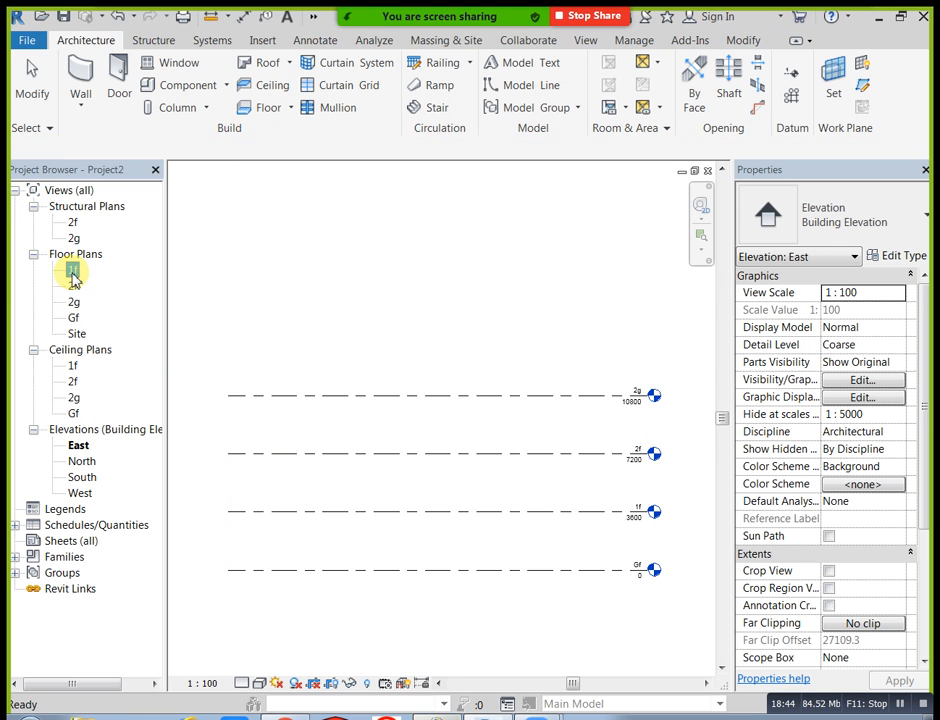
{"action": "left_click", "coordinate": [72, 287]}
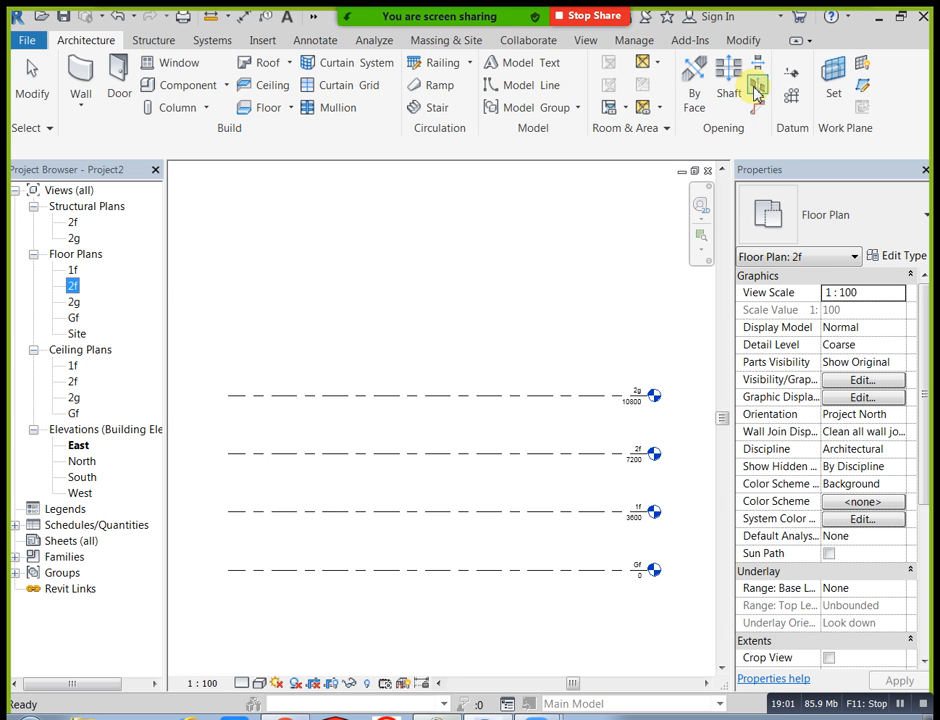
Start a new level and restrict the plan view types to create to Floor Plan only
{"action": "left_click", "coordinate": [795, 76]}
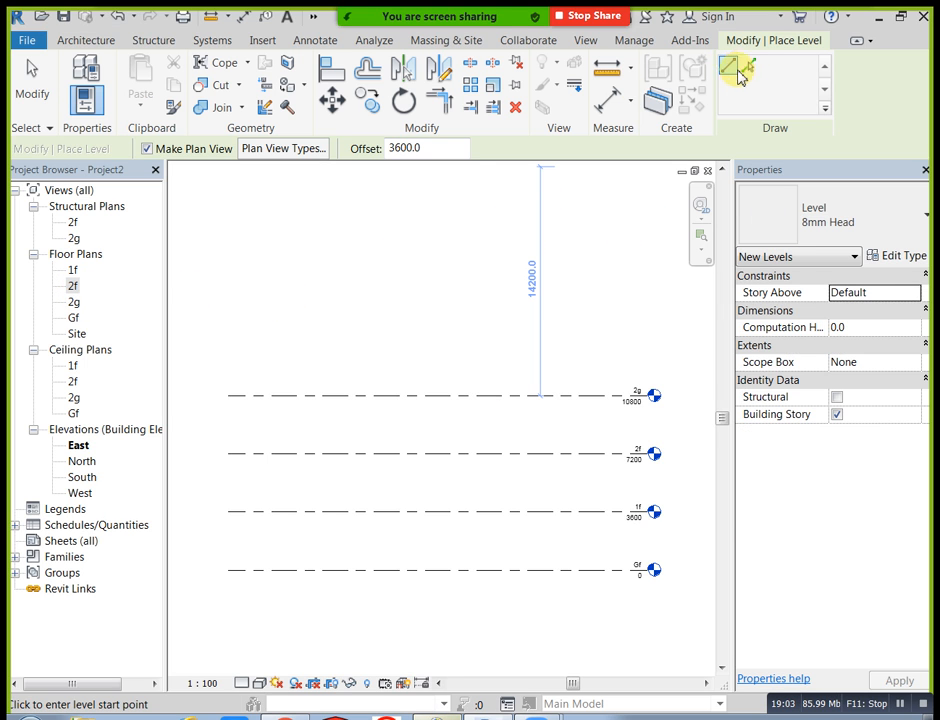
{"action": "left_click", "coordinate": [305, 155]}
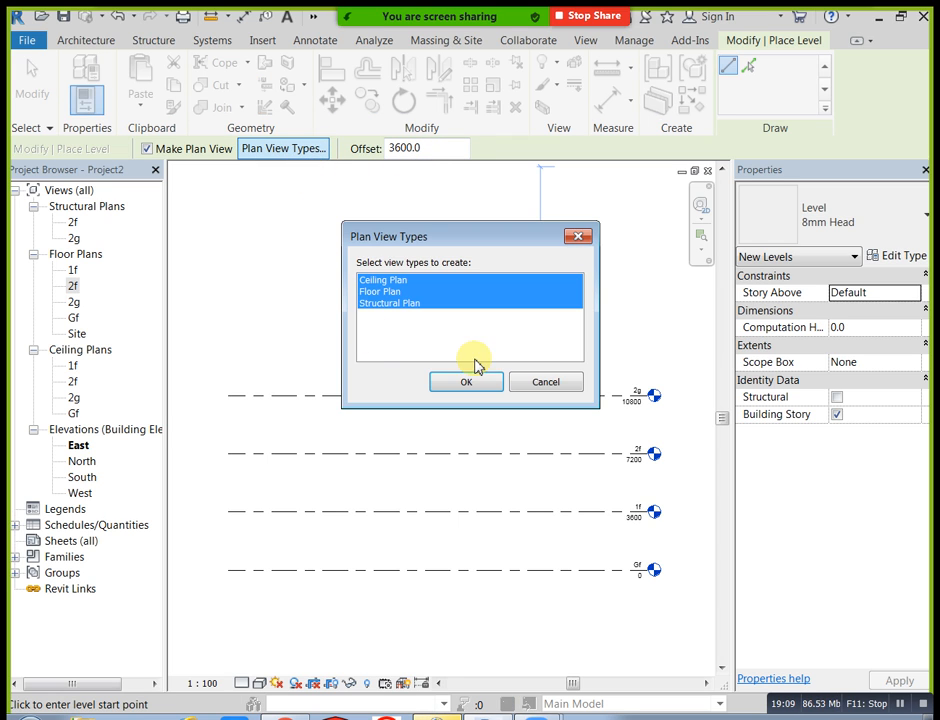
{"action": "left_click", "coordinate": [399, 304]}
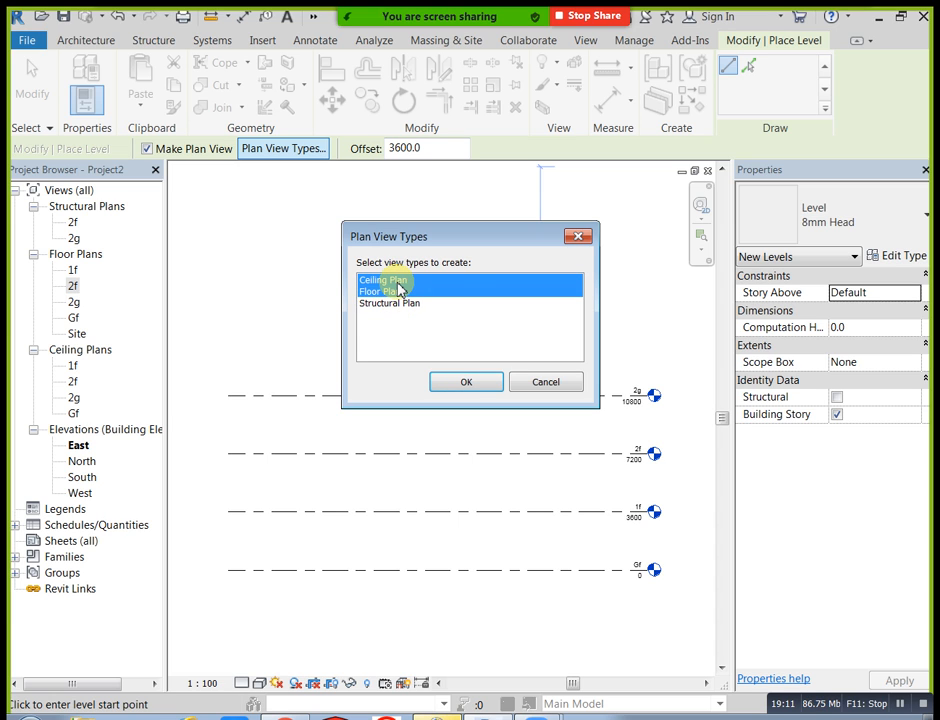
{"action": "left_click", "coordinate": [398, 281]}
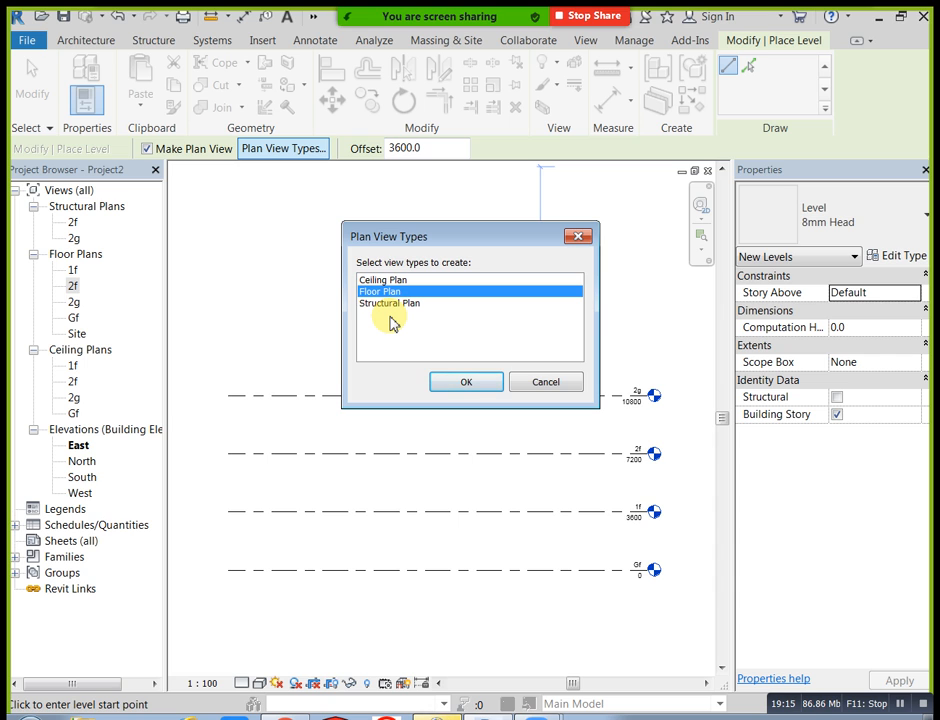
{"action": "left_click", "coordinate": [446, 381]}
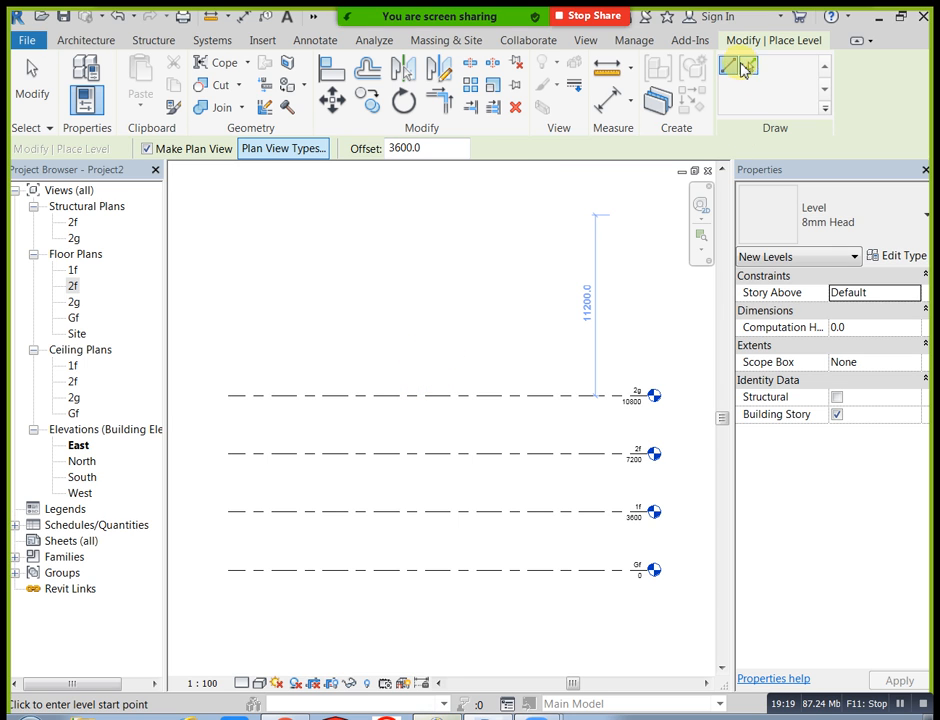
Add two more levels above the top level by picking lines with a 3600 mm offset, and finish level placement
{"action": "left_click", "coordinate": [746, 67]}
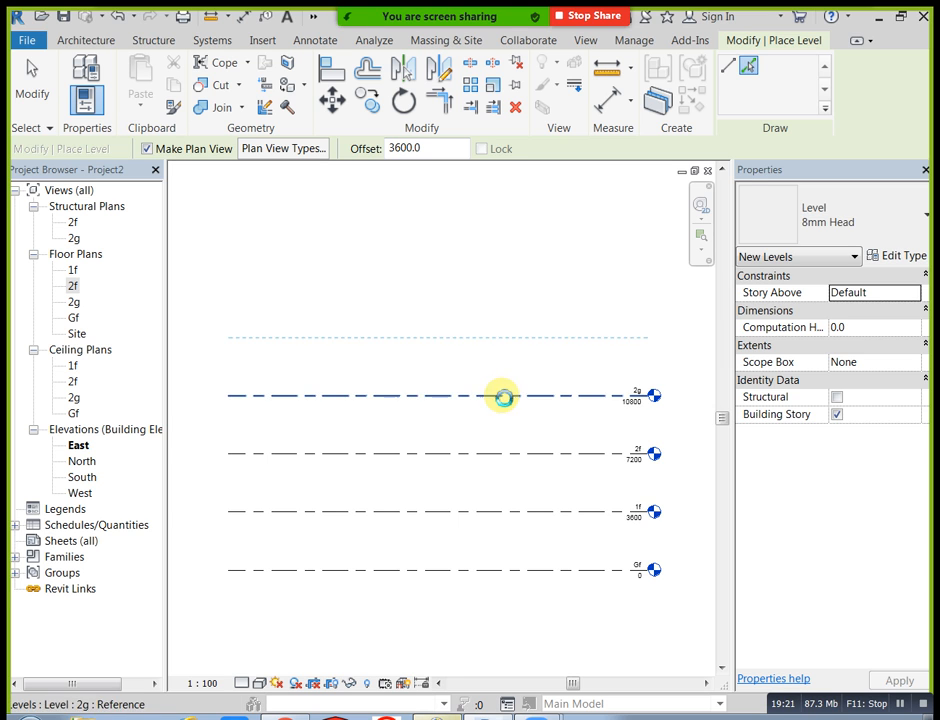
{"action": "left_click", "coordinate": [503, 398]}
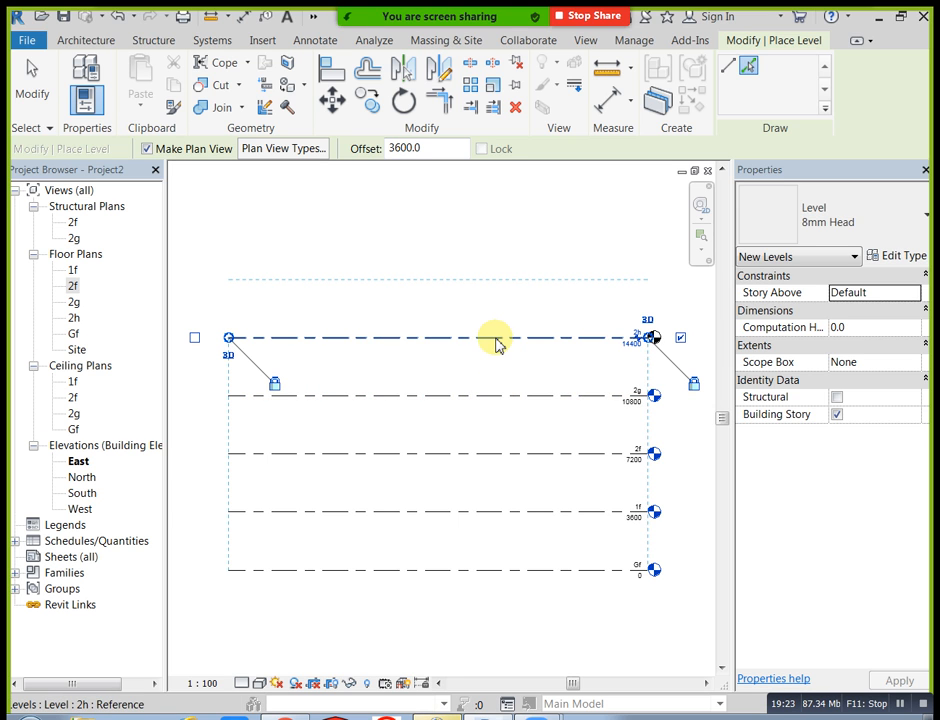
{"action": "left_click", "coordinate": [497, 343]}
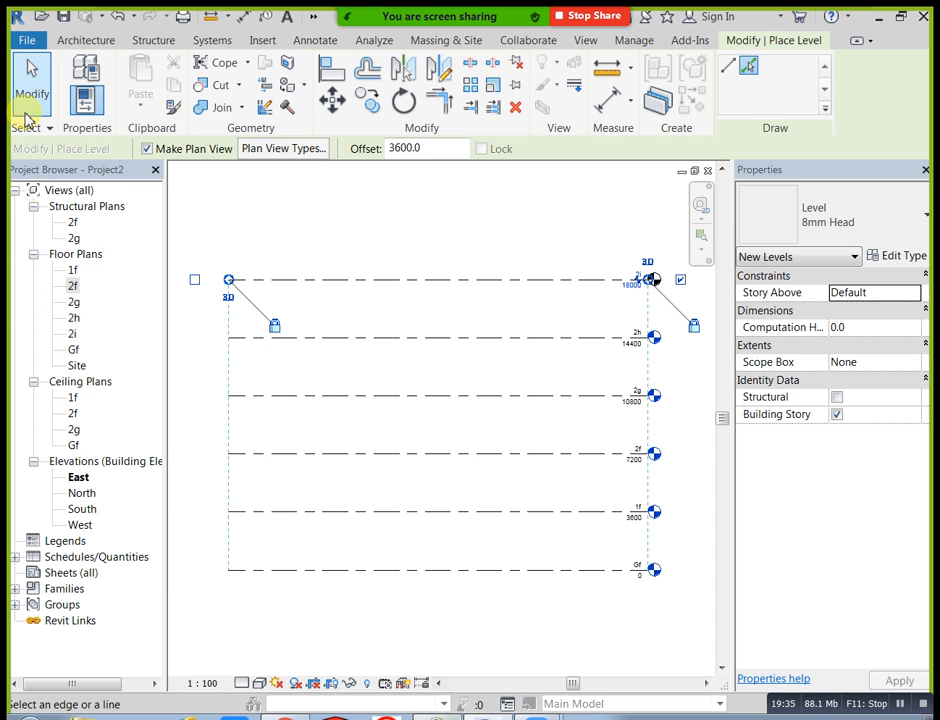
{"action": "left_click", "coordinate": [30, 80]}
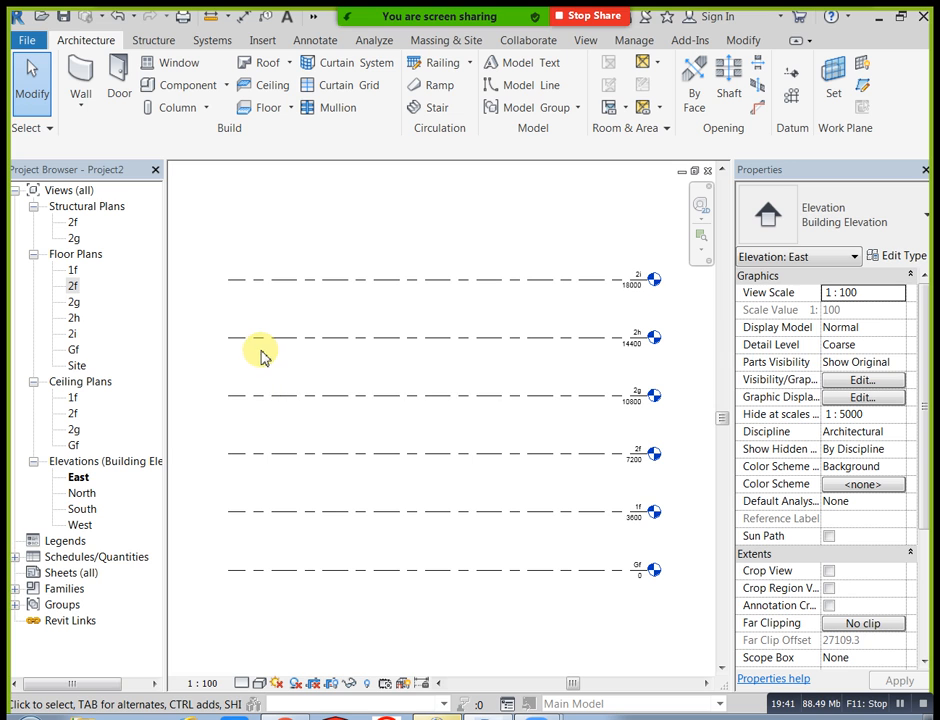
Show the level head symbols at the left ends of the two topmost levels
{"action": "scroll", "coordinate": [615, 335], "scroll_direction": "up", "scroll_amount": 2}
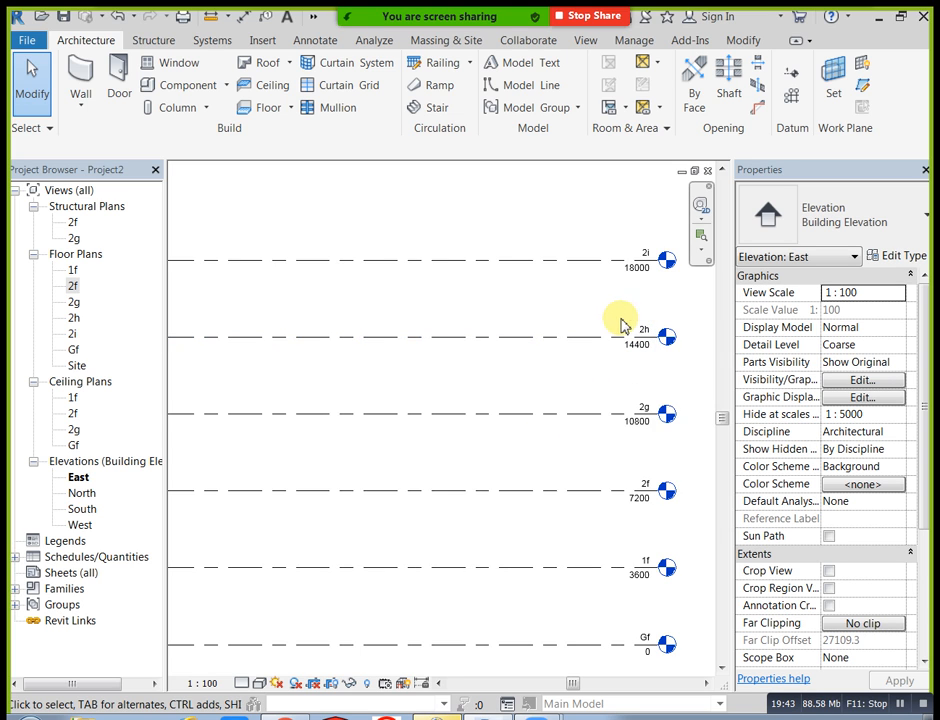
{"action": "scroll", "coordinate": [629, 296], "scroll_direction": "down", "scroll_amount": 2}
{"action": "scroll", "coordinate": [268, 310], "scroll_direction": "up", "scroll_amount": 1}
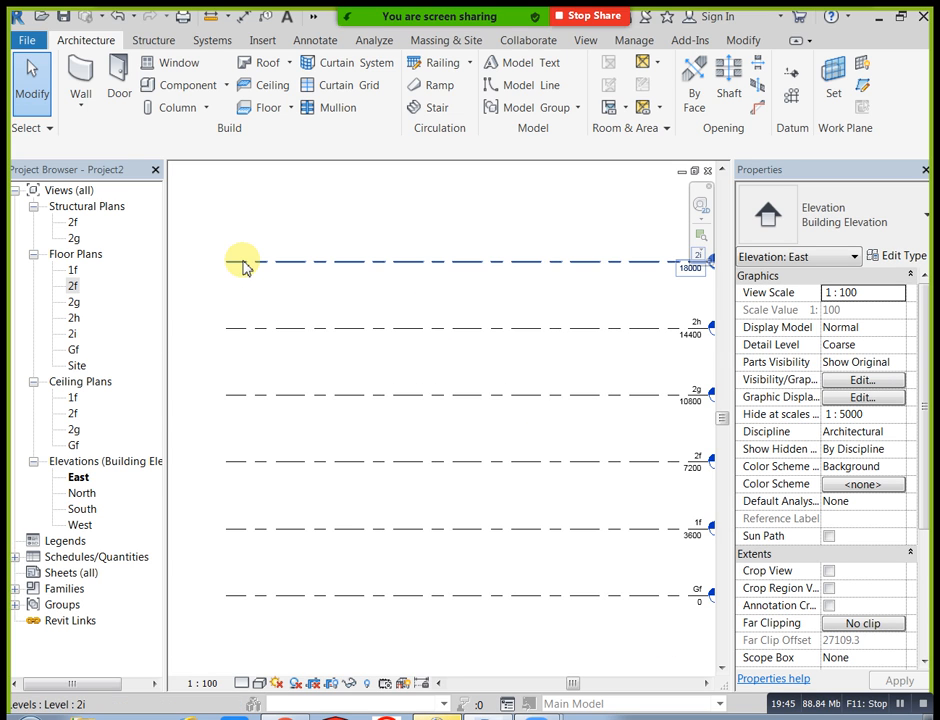
{"action": "left_click", "coordinate": [245, 265]}
{"action": "scroll", "coordinate": [620, 340], "scroll_direction": "down", "scroll_amount": 1}
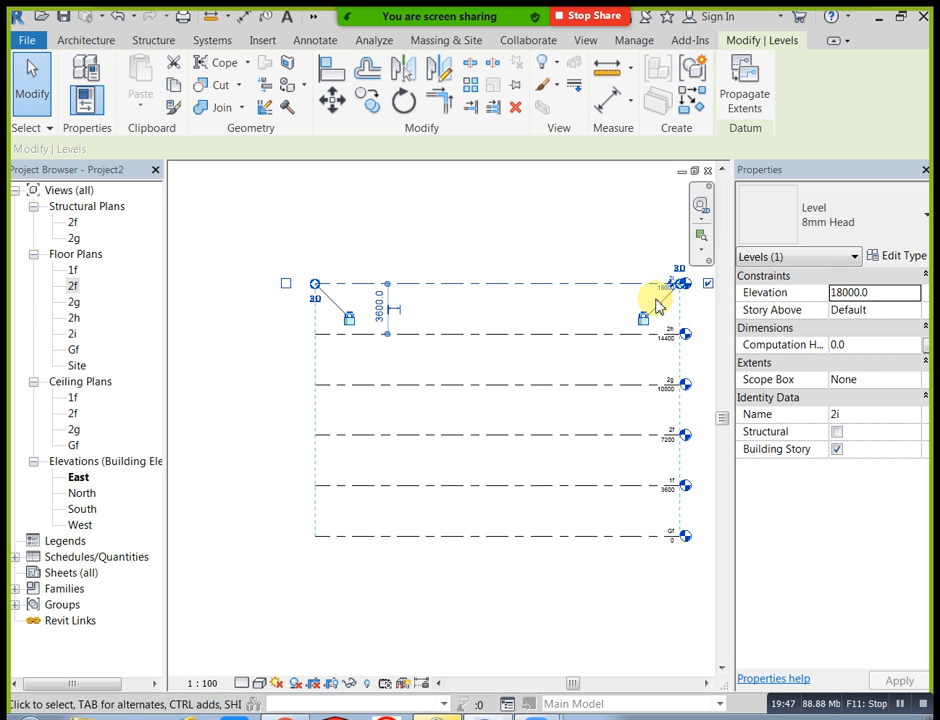
{"action": "scroll", "coordinate": [690, 338], "scroll_direction": "up", "scroll_amount": 1}
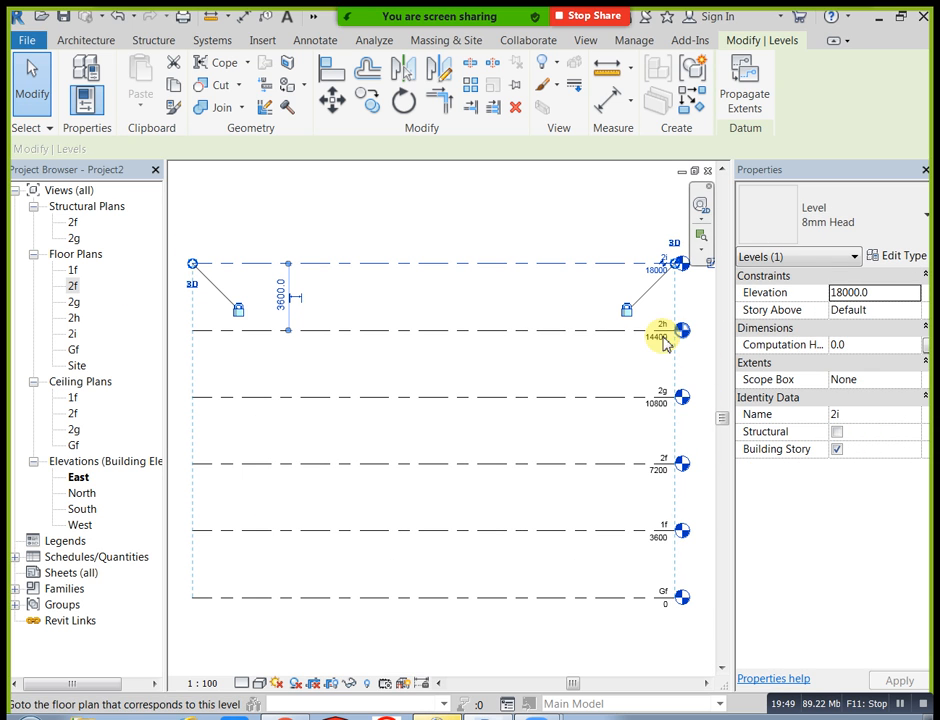
{"action": "middle_click_drag", "start_coordinate": [193, 258], "coordinate": [318, 319]}
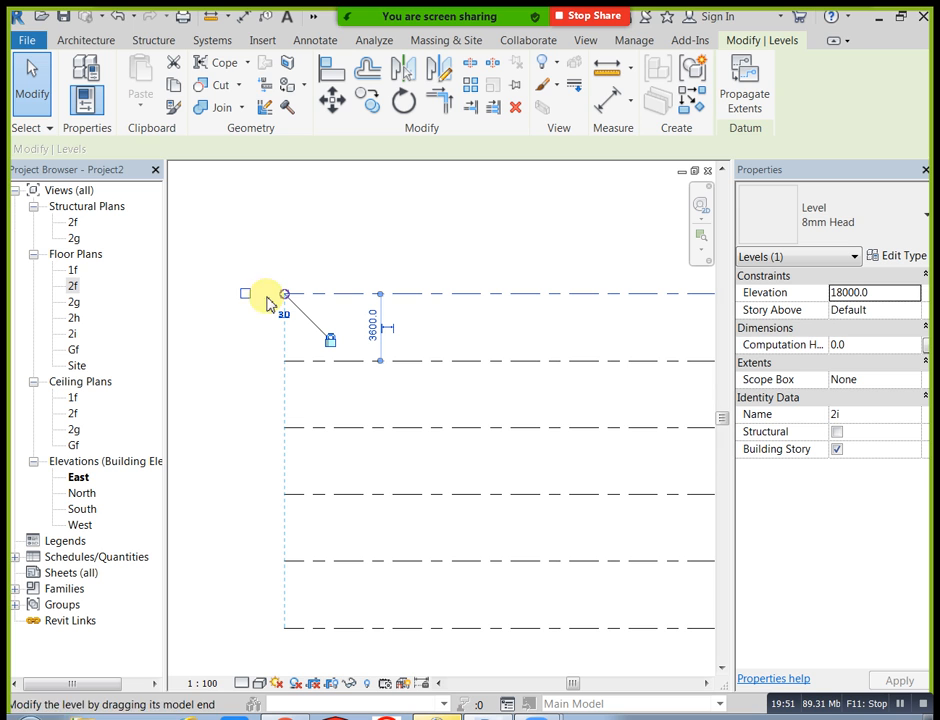
{"action": "left_click", "coordinate": [245, 293]}
{"action": "left_click", "coordinate": [261, 336]}
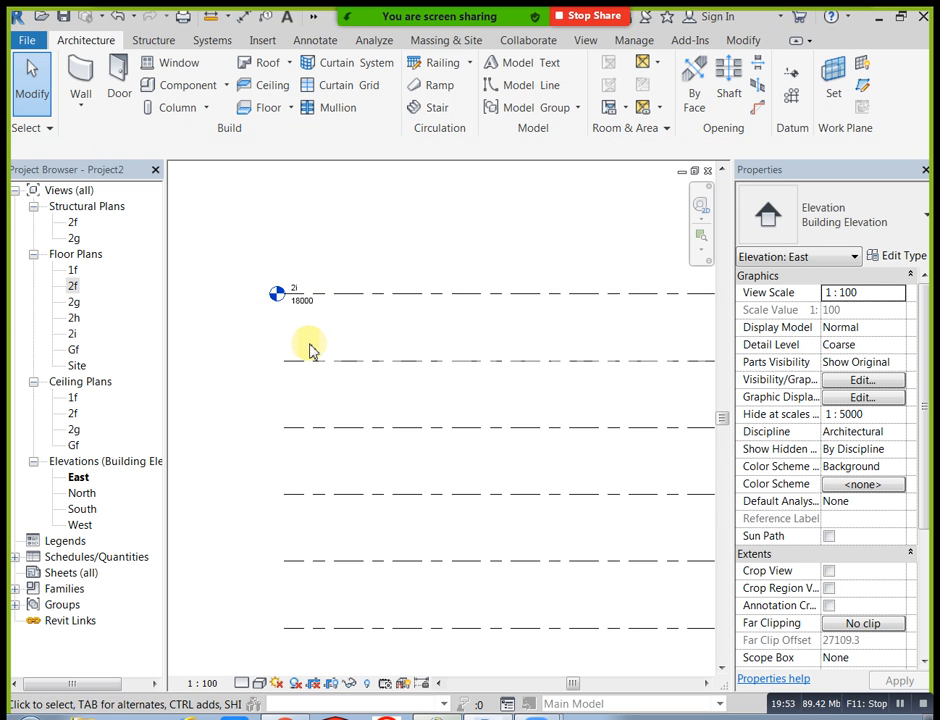
{"action": "left_click", "coordinate": [290, 361]}
{"action": "scroll", "coordinate": [250, 378], "scroll_direction": "up", "scroll_amount": 1}
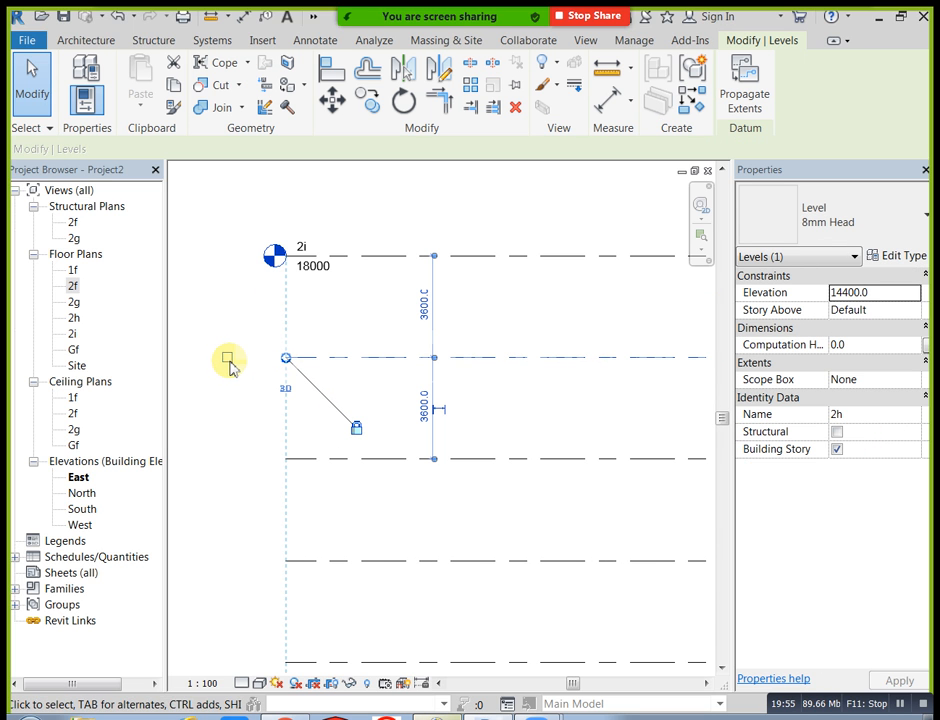
{"action": "left_click", "coordinate": [227, 358]}
{"action": "left_click", "coordinate": [250, 438]}
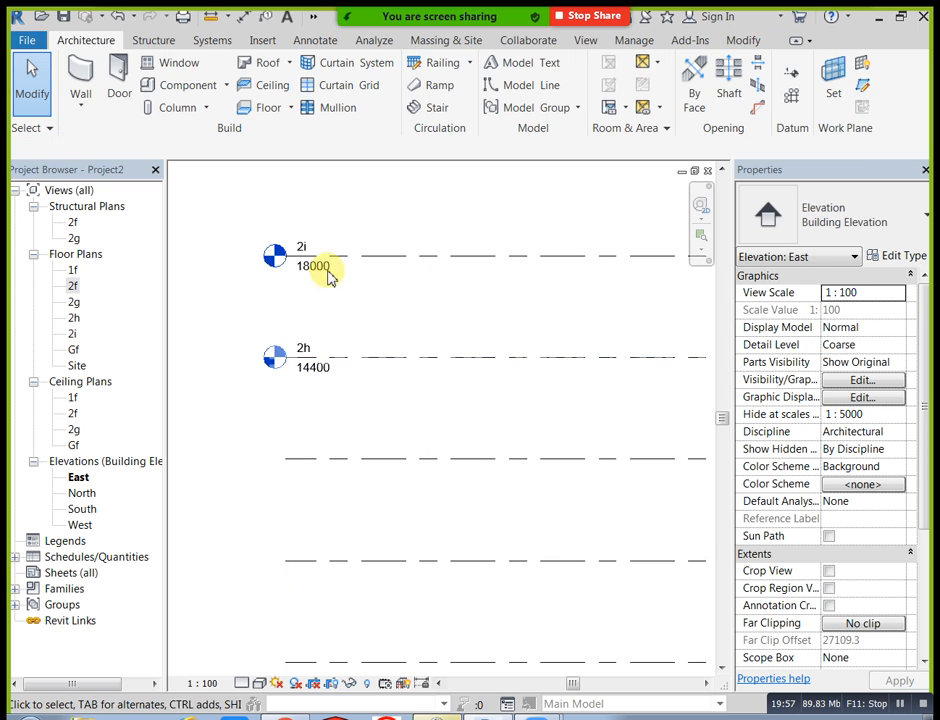
Hide the level head symbols at the left ends of the two topmost levels again
{"action": "left_click", "coordinate": [262, 258]}
{"action": "left_click", "coordinate": [228, 256]}
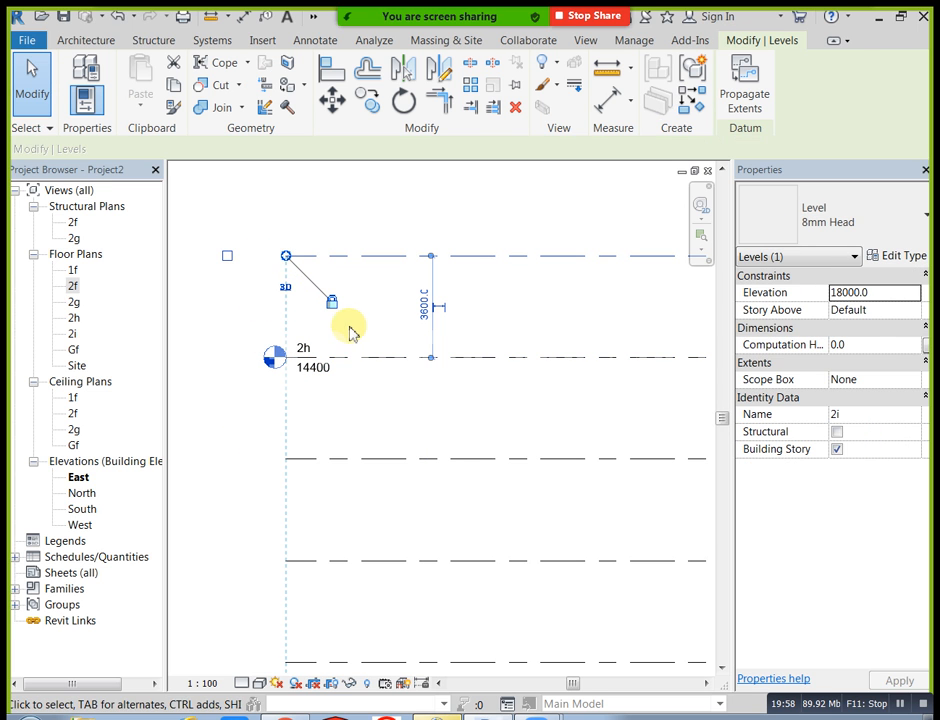
{"action": "left_click", "coordinate": [350, 328]}
{"action": "left_click", "coordinate": [343, 358]}
{"action": "left_click", "coordinate": [225, 357]}
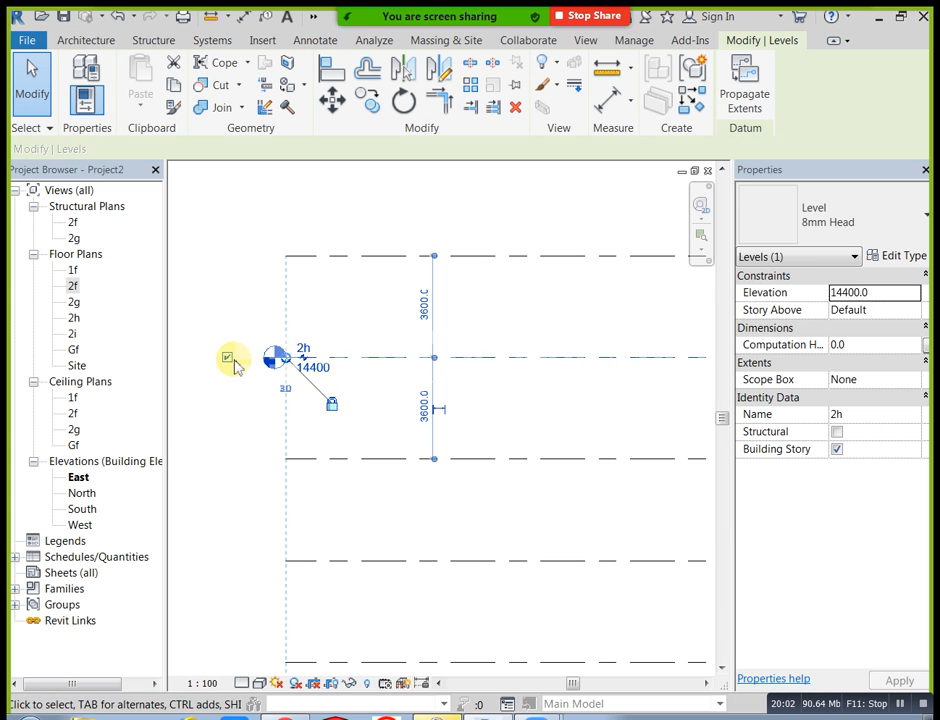
{"action": "left_click", "coordinate": [227, 357]}
{"action": "left_click", "coordinate": [234, 313]}
{"action": "scroll", "coordinate": [232, 313], "scroll_direction": "down", "scroll_amount": 1}
{"action": "scroll", "coordinate": [245, 325], "scroll_direction": "down", "scroll_amount": 4}
{"action": "scroll", "coordinate": [329, 348], "scroll_direction": "up", "scroll_amount": 3}
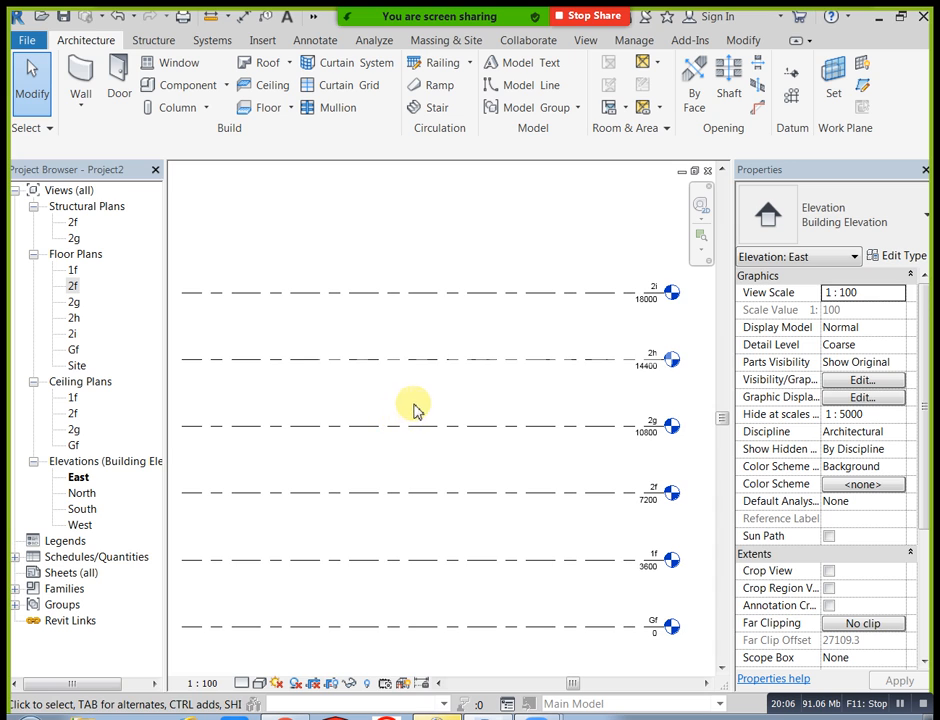
Add two levels with plan views below Gf, each 3600 mm lower than the last, by picking lines with an offset
{"action": "middle_click_drag", "start_coordinate": [413, 405], "coordinate": [413, 367]}
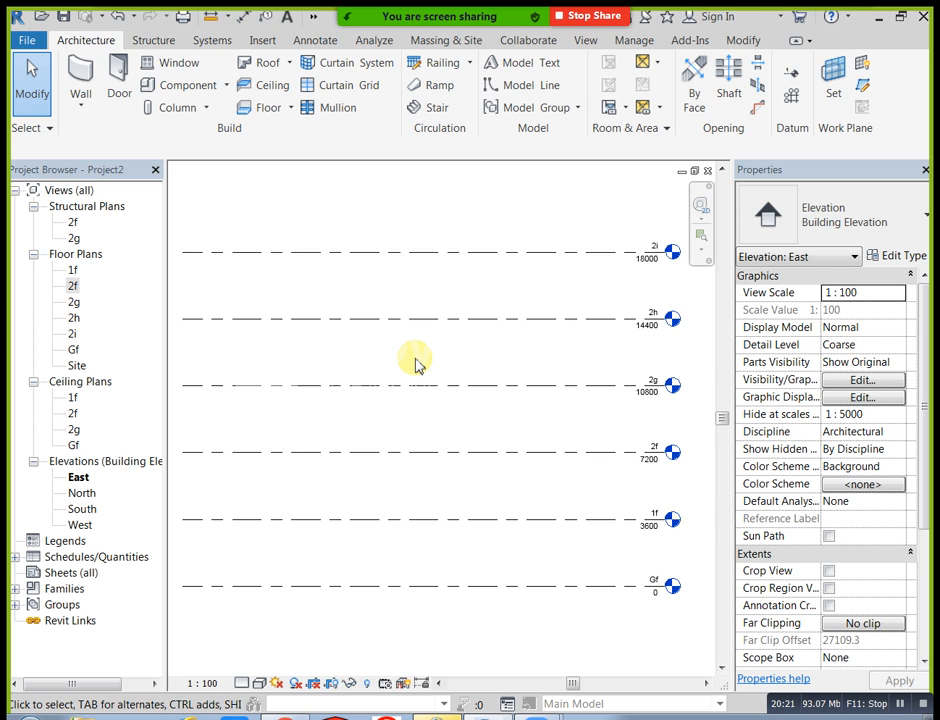
{"action": "mouse_move", "coordinate": [413, 361]}
{"action": "middle_mouse_down"}
{"action": "mouse_move", "coordinate": [447, 352]}
{"action": "mouse_move", "coordinate": [401, 342]}
{"action": "middle_mouse_up"}
{"action": "scroll", "coordinate": [598, 593], "scroll_direction": "up", "scroll_amount": 2}
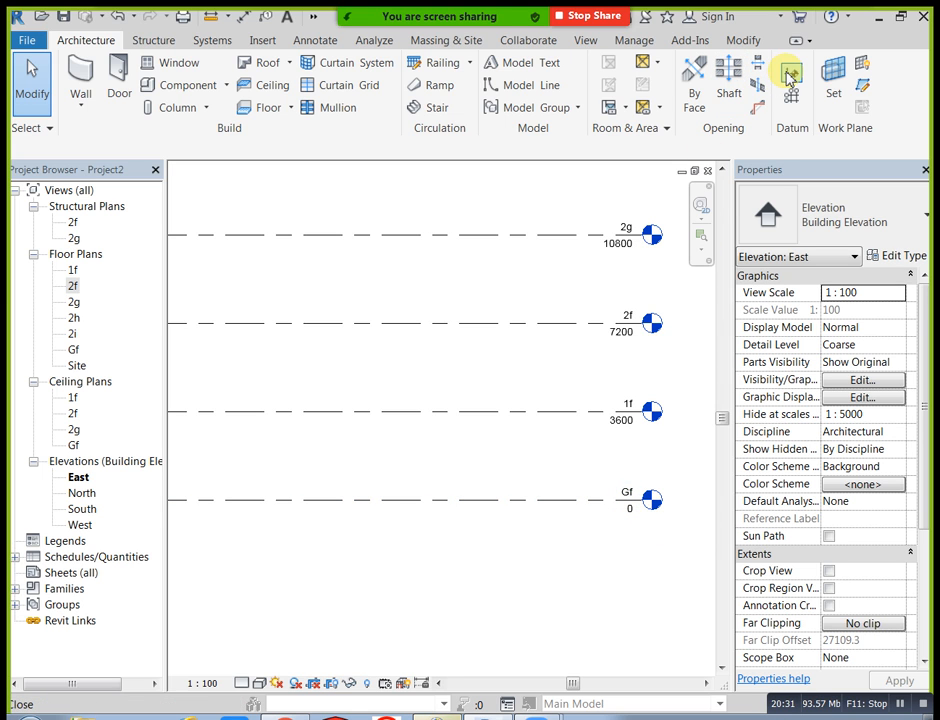
{"action": "key", "text": "l"}
{"action": "key", "text": "l"}
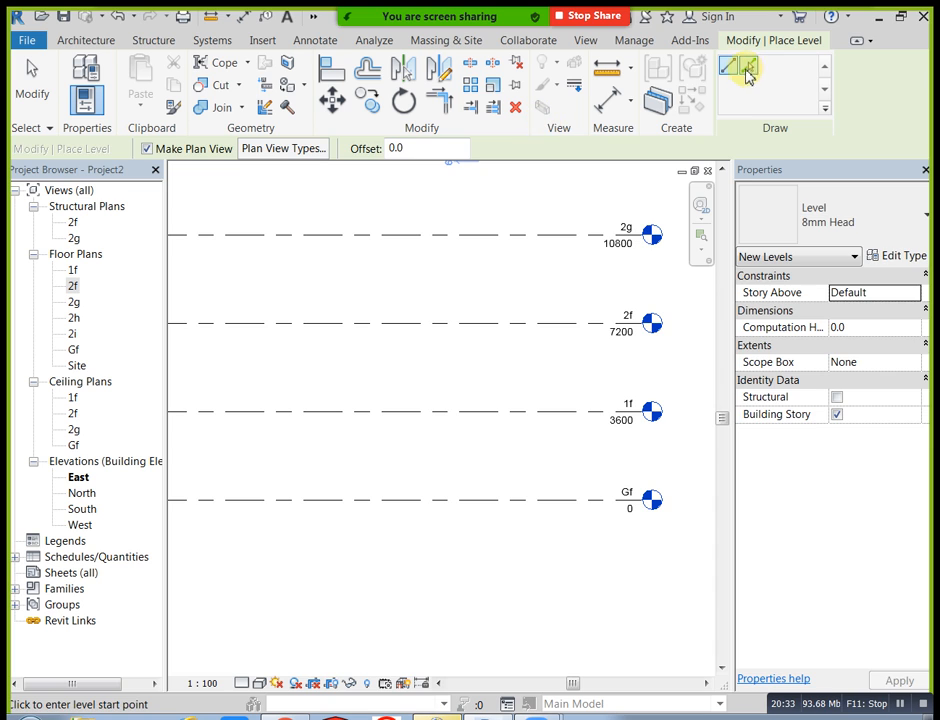
{"action": "left_click", "coordinate": [746, 66]}
{"action": "left_click", "coordinate": [440, 148]}
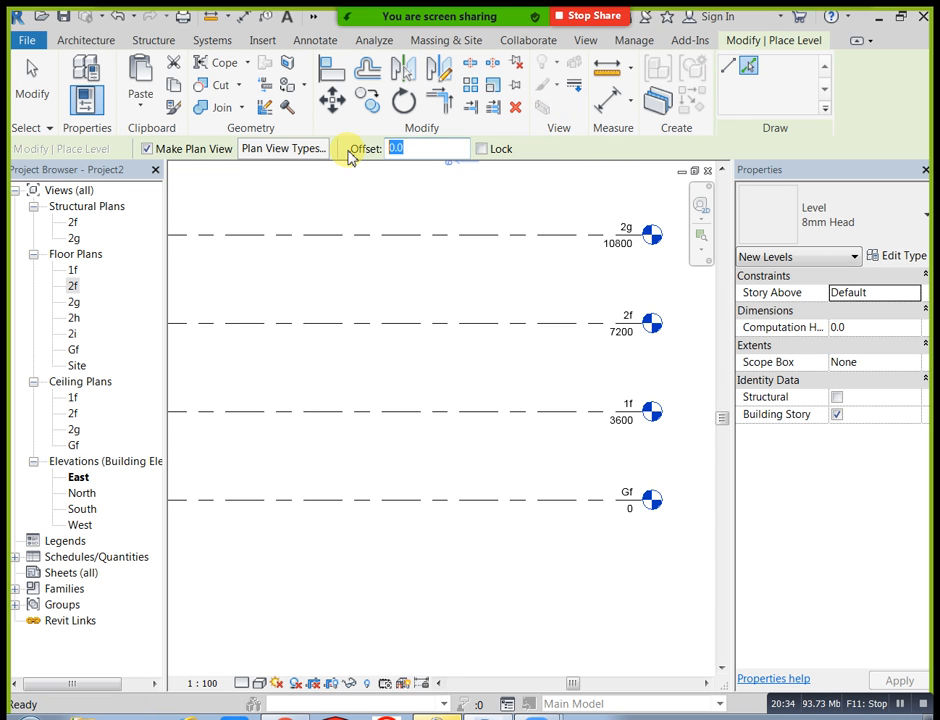
{"action": "type", "text": "36000"}
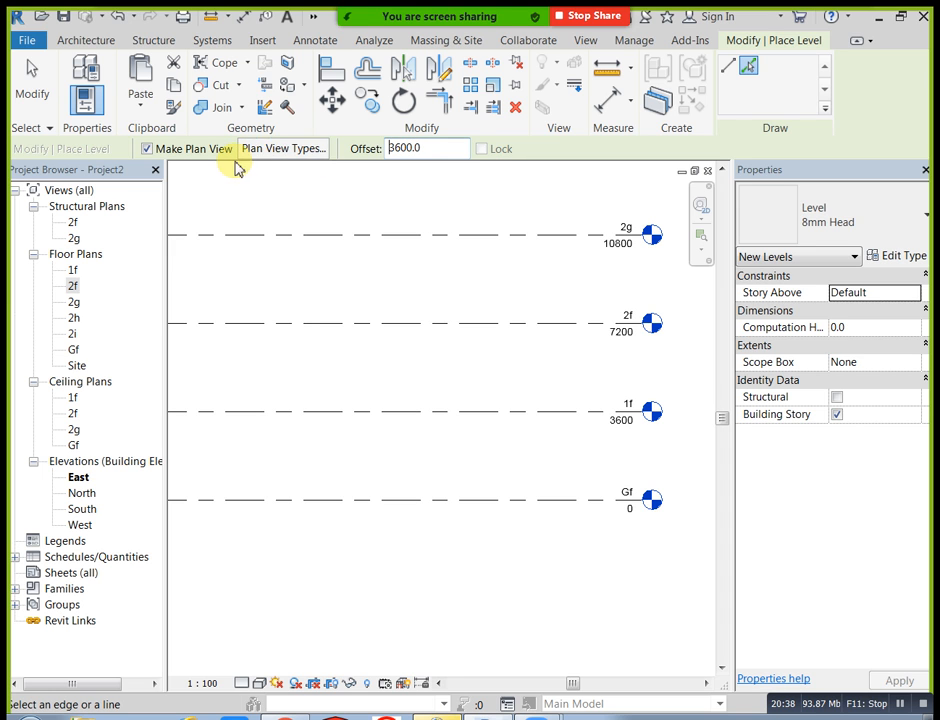
{"action": "left_click", "coordinate": [268, 150]}
{"action": "left_click", "coordinate": [493, 387]}
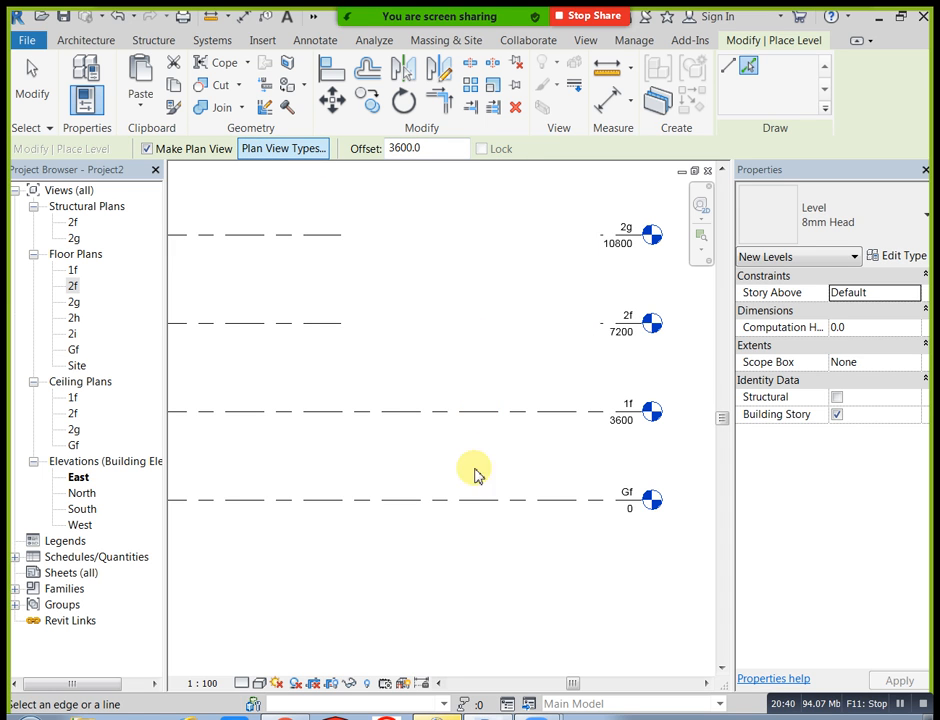
{"action": "left_click", "coordinate": [472, 503]}
{"action": "middle_click_drag", "start_coordinate": [472, 530], "coordinate": [467, 462]}
{"action": "left_click", "coordinate": [470, 519]}
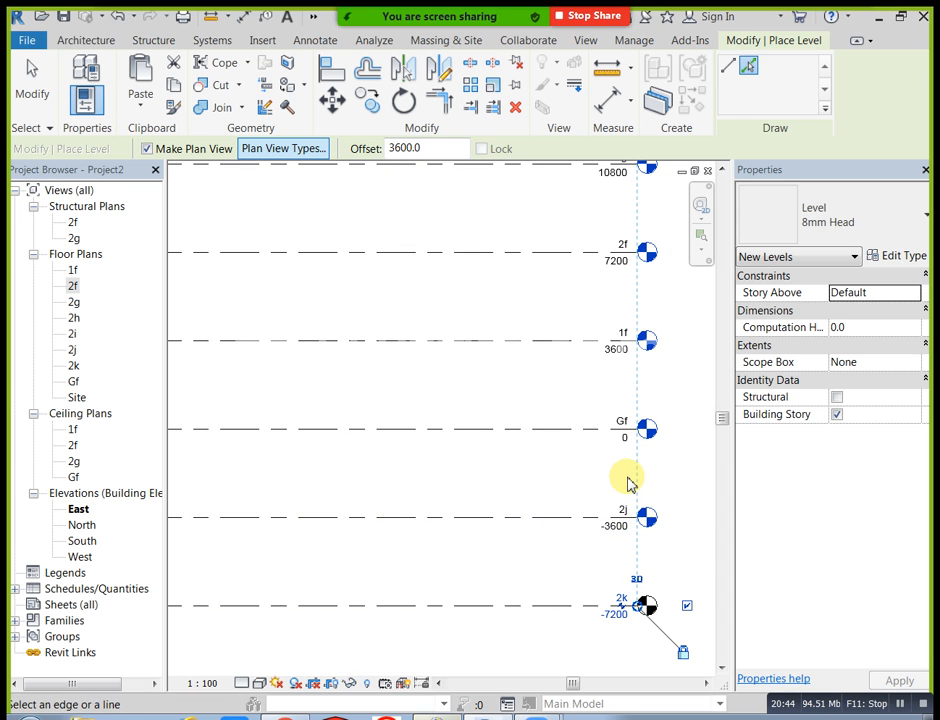
End level placement and decline saving a recovery file for the project
{"action": "key", "text": "Escape"}
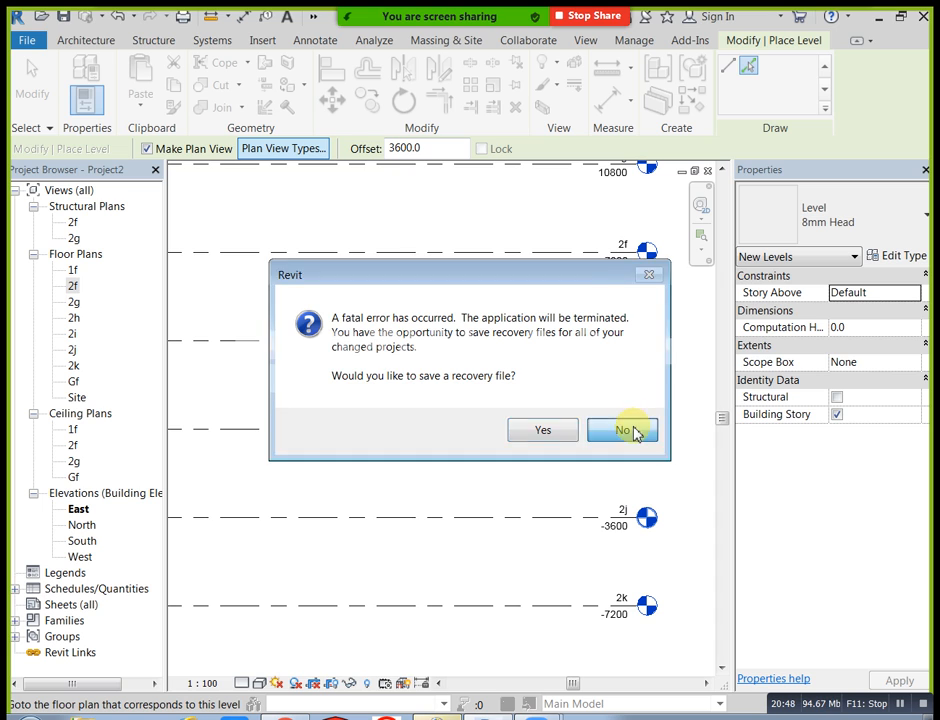
{"action": "left_click", "coordinate": [630, 429]}
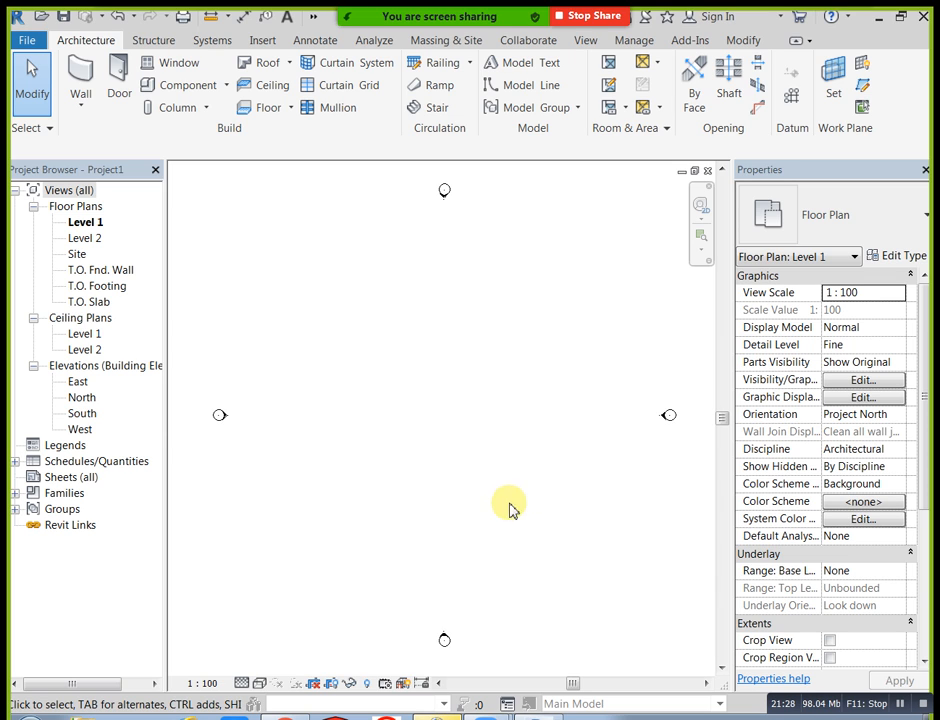
Draw a new level with plan views 4000 mm above Level 2 in the North elevation
{"action": "double_click", "coordinate": [84, 406]}
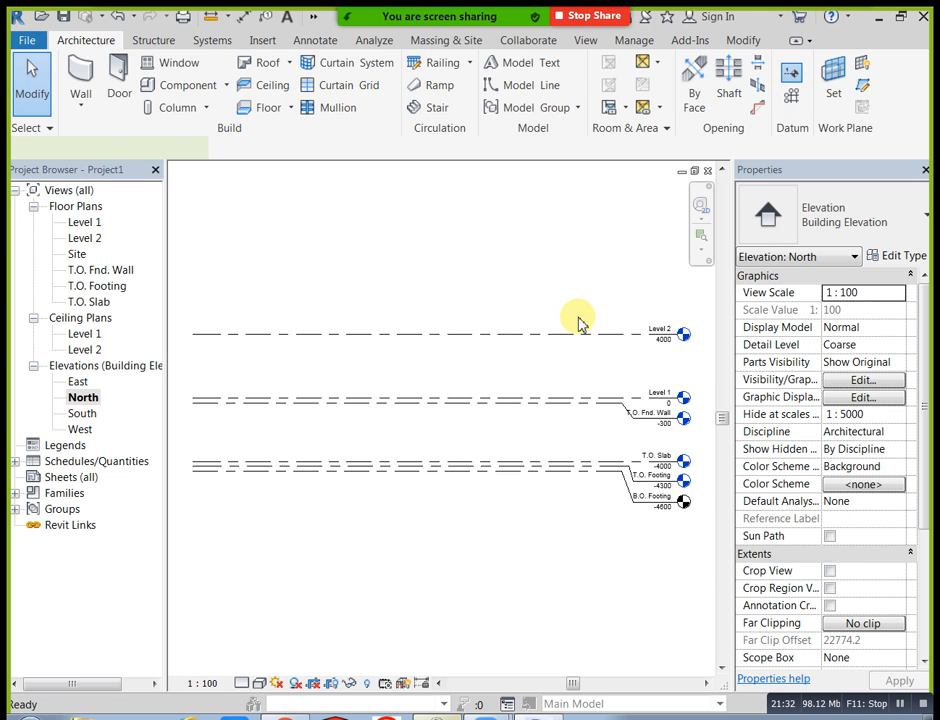
{"action": "key", "text": "l"}
{"action": "key", "text": "l"}
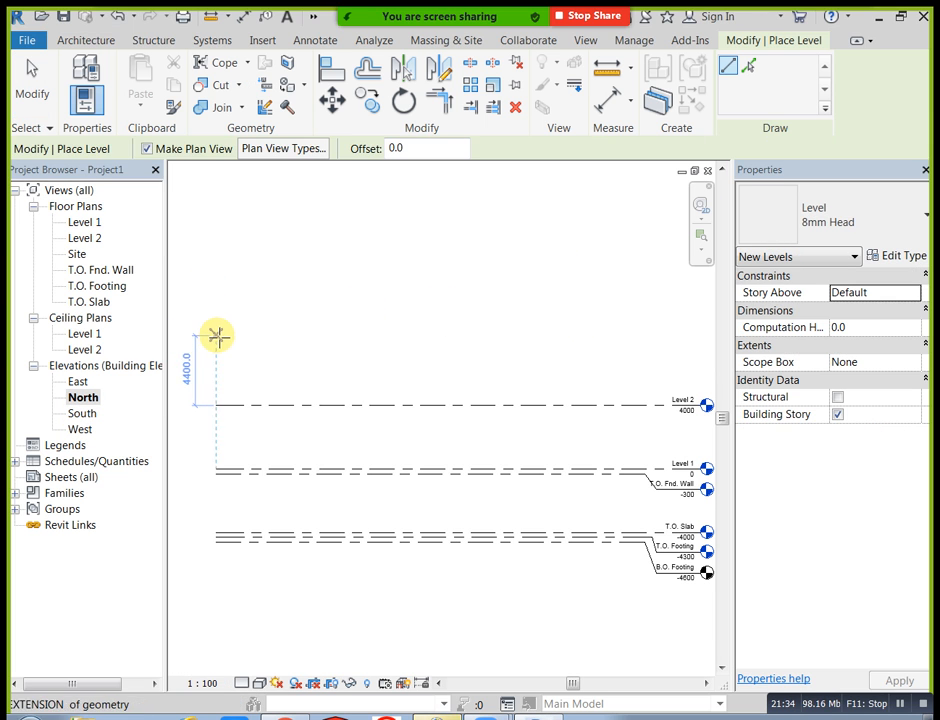
{"action": "left_click", "coordinate": [219, 342]}
{"action": "left_click", "coordinate": [500, 346]}
{"action": "middle_click_drag", "start_coordinate": [515, 362], "coordinate": [435, 368]}
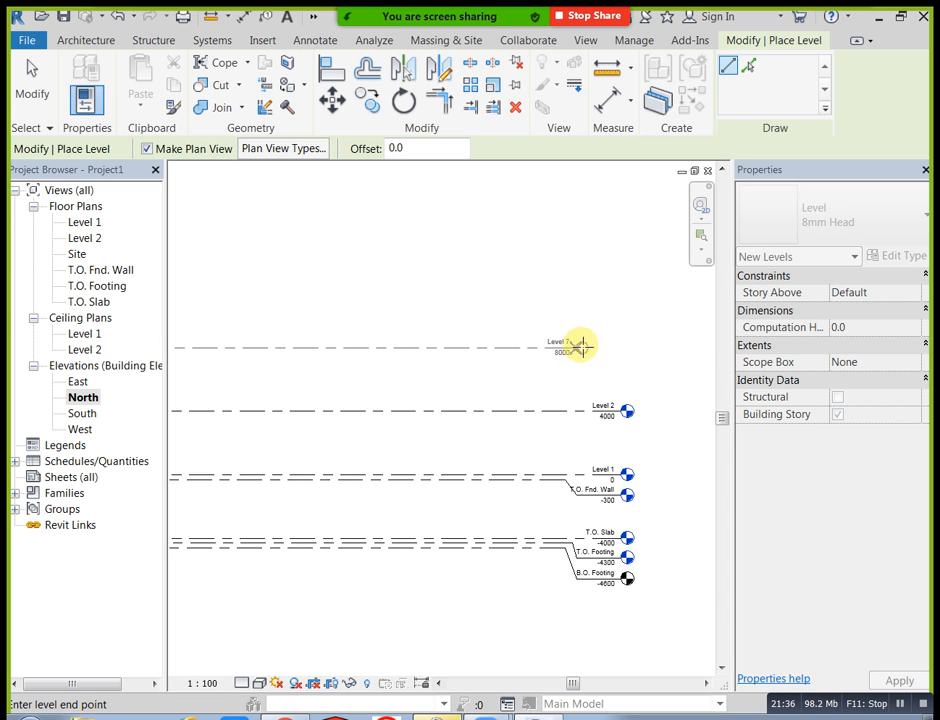
{"action": "left_click", "coordinate": [621, 346]}
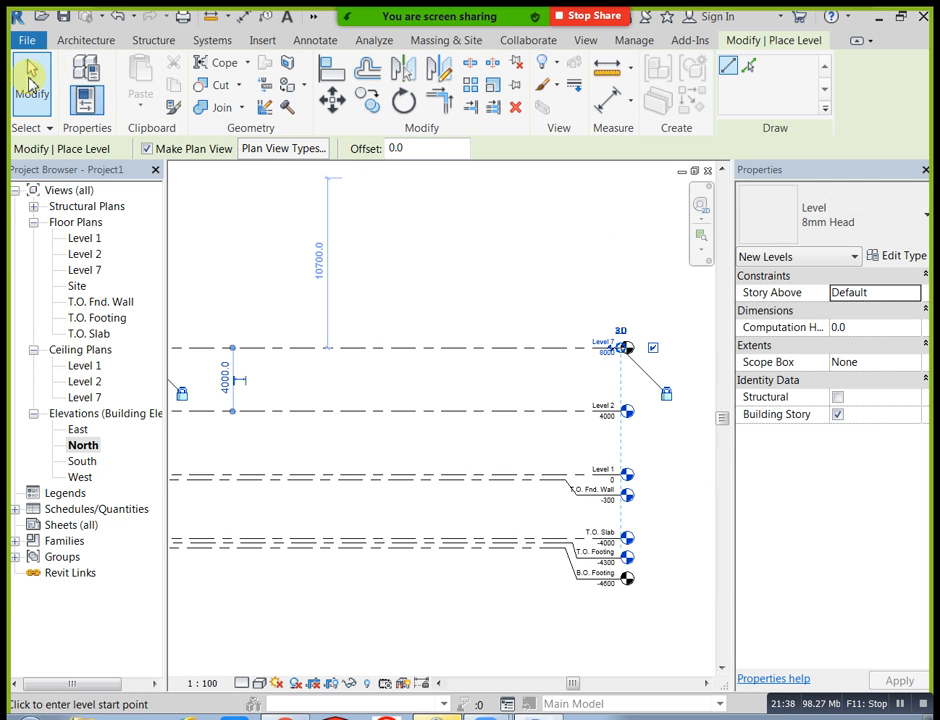
{"action": "left_click", "coordinate": [31, 88]}
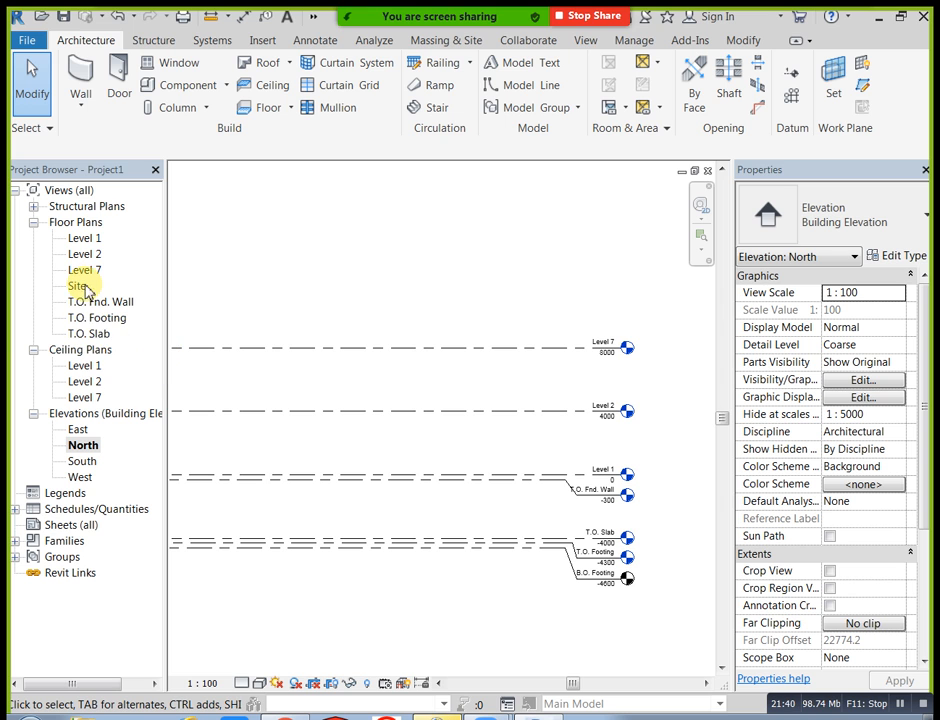
Delete the Level 7 ceiling plan and undo the deletion
{"action": "left_click", "coordinate": [86, 398]}
{"action": "right_click", "coordinate": [95, 401]}
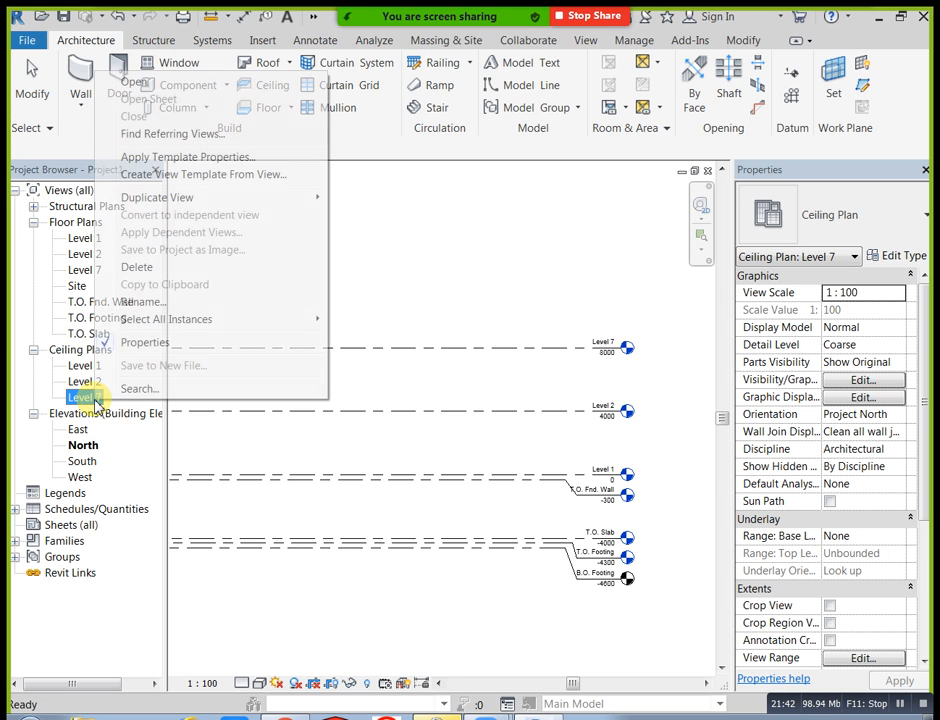
{"action": "left_click", "coordinate": [160, 267]}
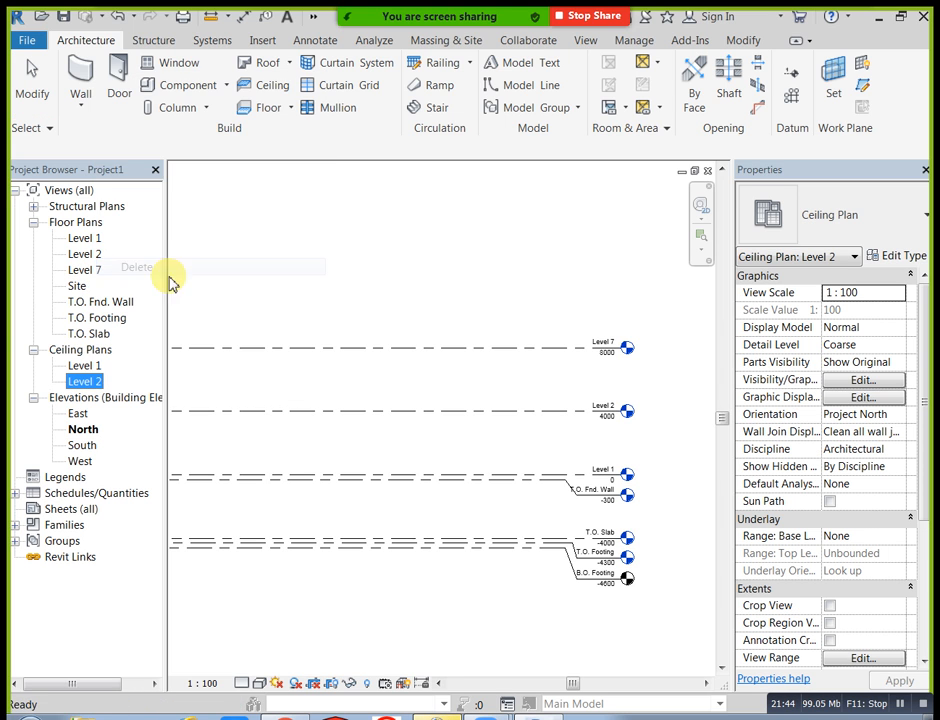
{"action": "left_click", "coordinate": [88, 275]}
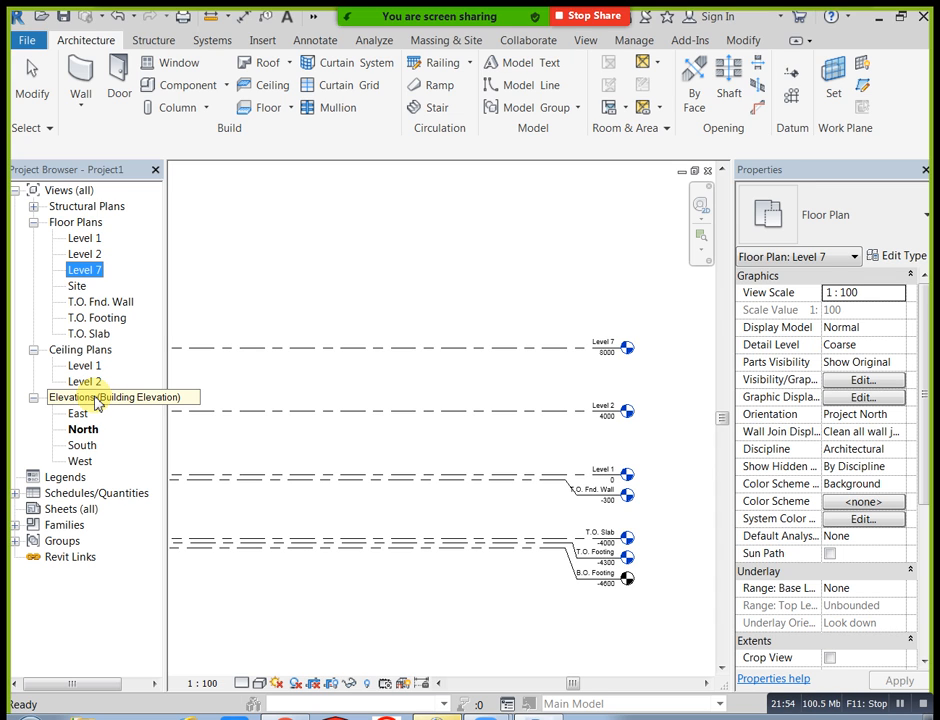
{"action": "right_click", "coordinate": [98, 270]}
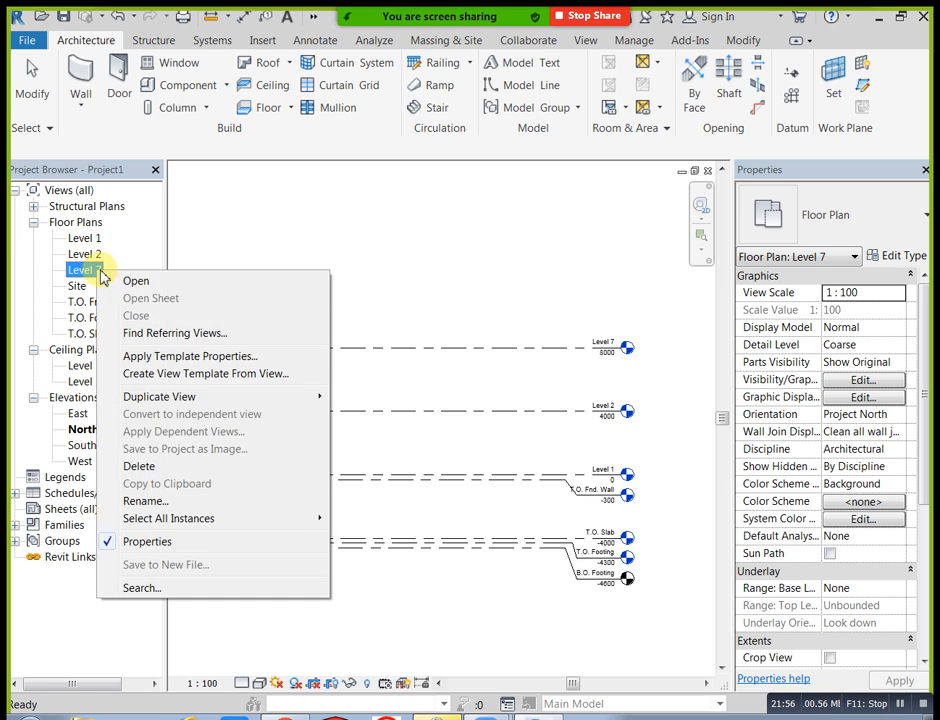
{"action": "left_click", "coordinate": [298, 236]}
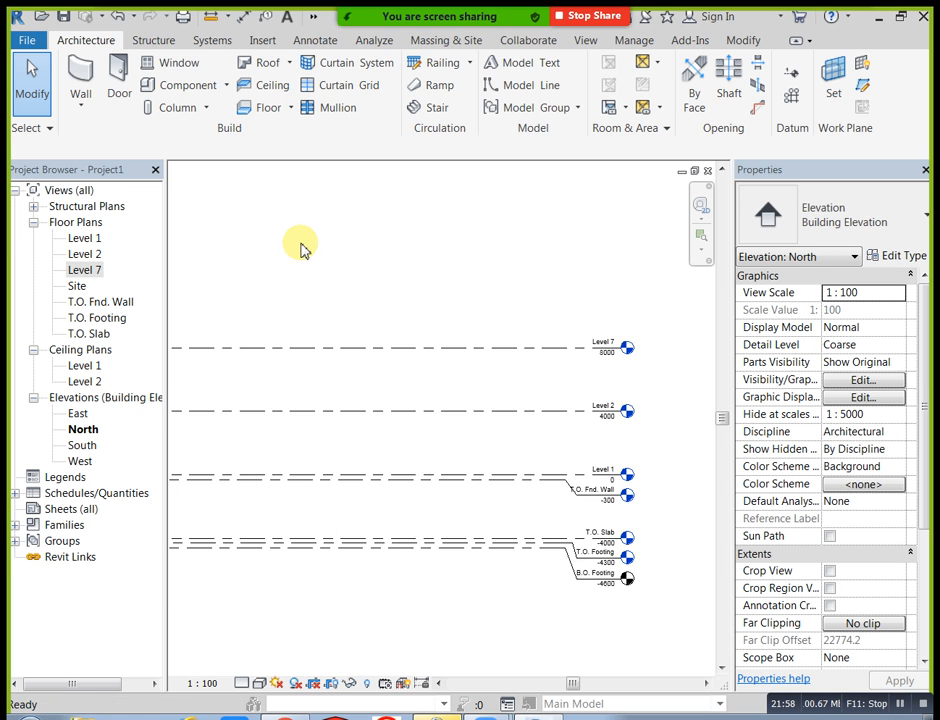
Delete the floor plan and the ceiling plan of Level 7
{"action": "left_click", "coordinate": [82, 270]}
{"action": "right_click", "coordinate": [80, 270]}
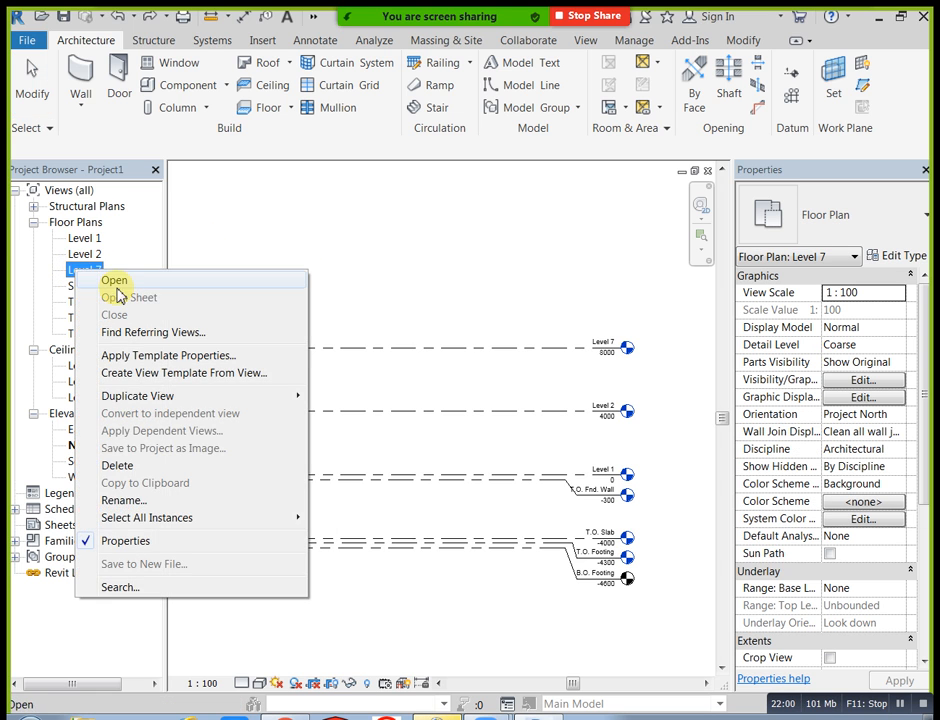
{"action": "left_click", "coordinate": [130, 464]}
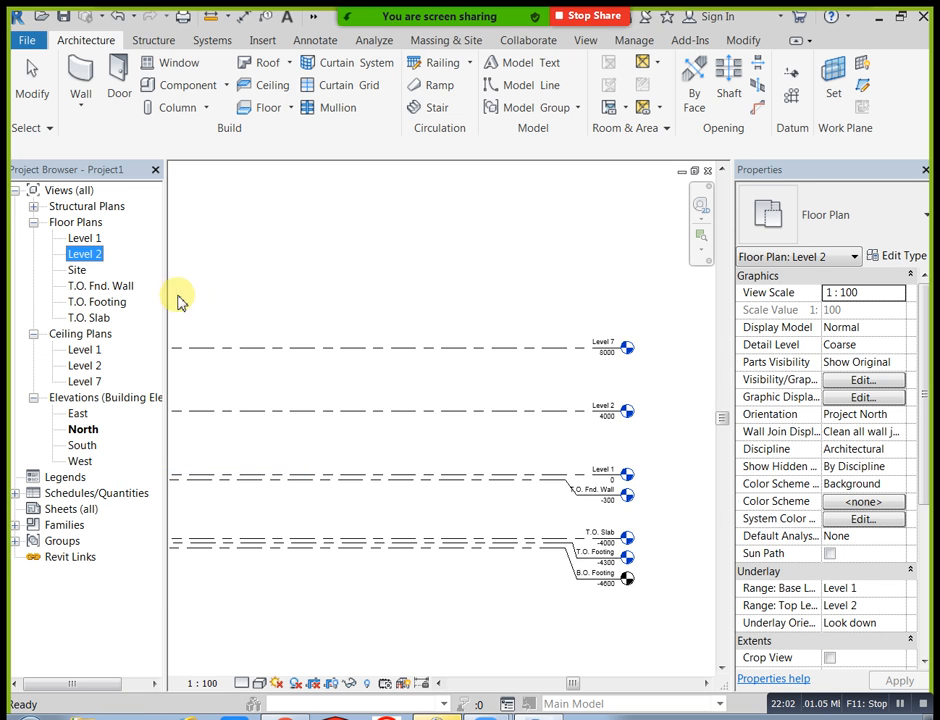
{"action": "left_click", "coordinate": [85, 383]}
{"action": "right_click", "coordinate": [85, 386]}
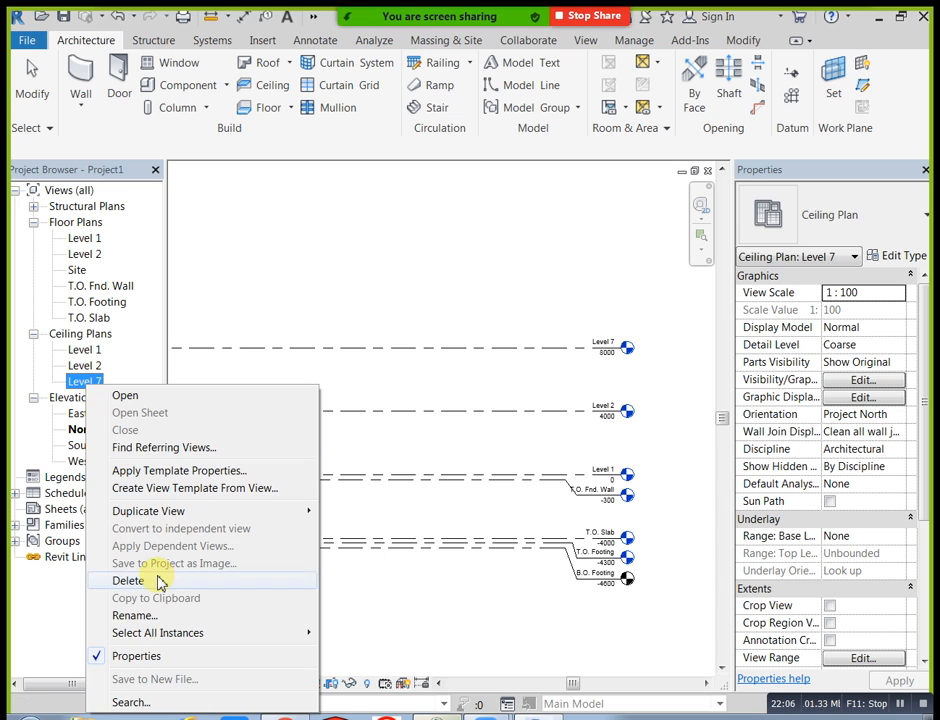
{"action": "left_click", "coordinate": [132, 580]}
{"action": "left_click", "coordinate": [218, 300]}
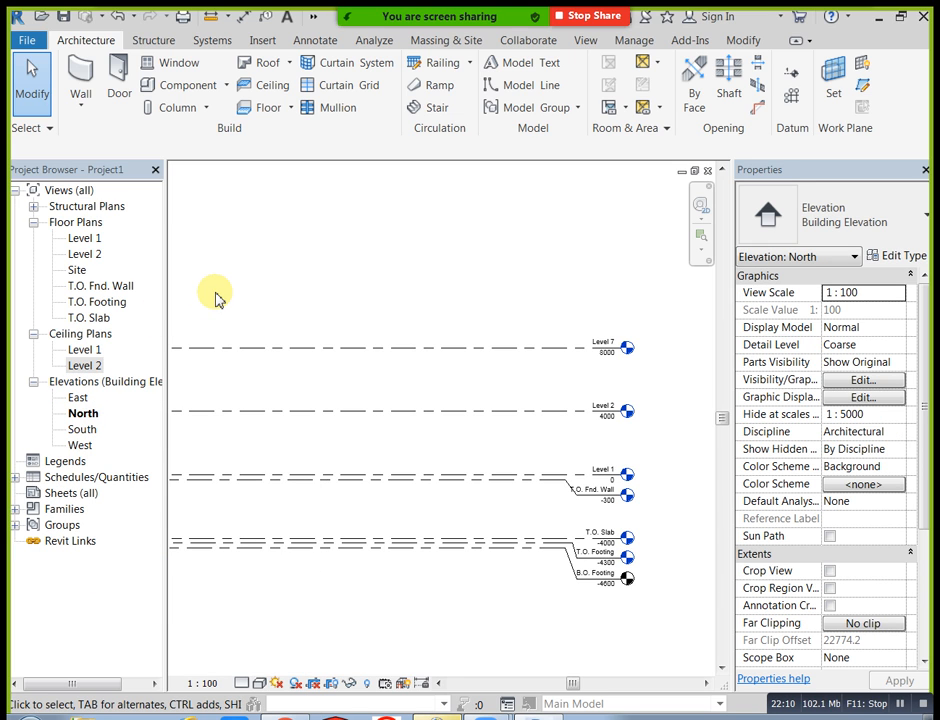
Examine the Level 1 floor plan and its properties, and the level heights in the North elevation
{"action": "double_click", "coordinate": [78, 240]}
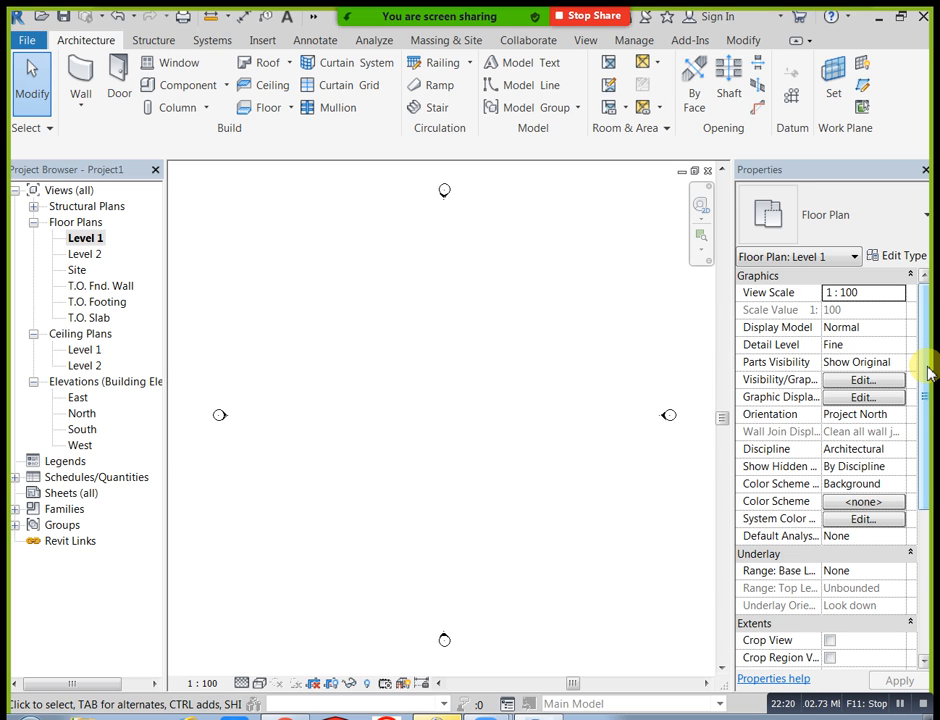
{"action": "mouse_move", "coordinate": [926, 369]}
{"action": "left_mouse_down"}
{"action": "mouse_move", "coordinate": [928, 388]}
{"action": "mouse_move", "coordinate": [917, 346]}
{"action": "left_mouse_up"}
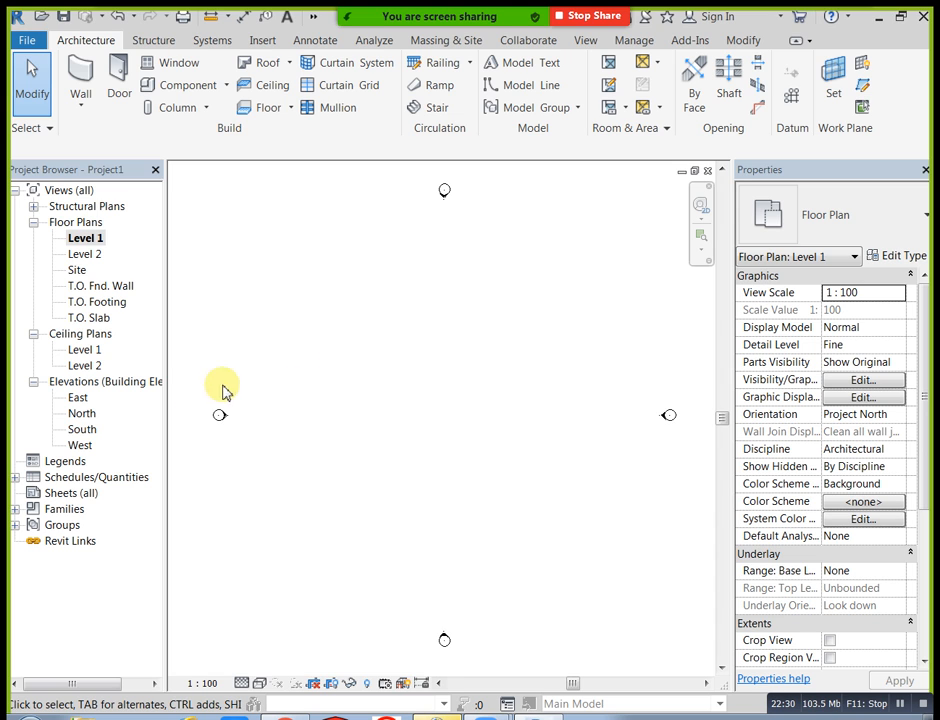
{"action": "double_click", "coordinate": [84, 414]}
{"action": "scroll", "coordinate": [585, 361], "scroll_direction": "up", "scroll_amount": 4}
{"action": "middle_click_drag", "start_coordinate": [612, 557], "coordinate": [629, 457]}
{"action": "scroll", "coordinate": [615, 541], "scroll_direction": "up", "scroll_amount": 1}
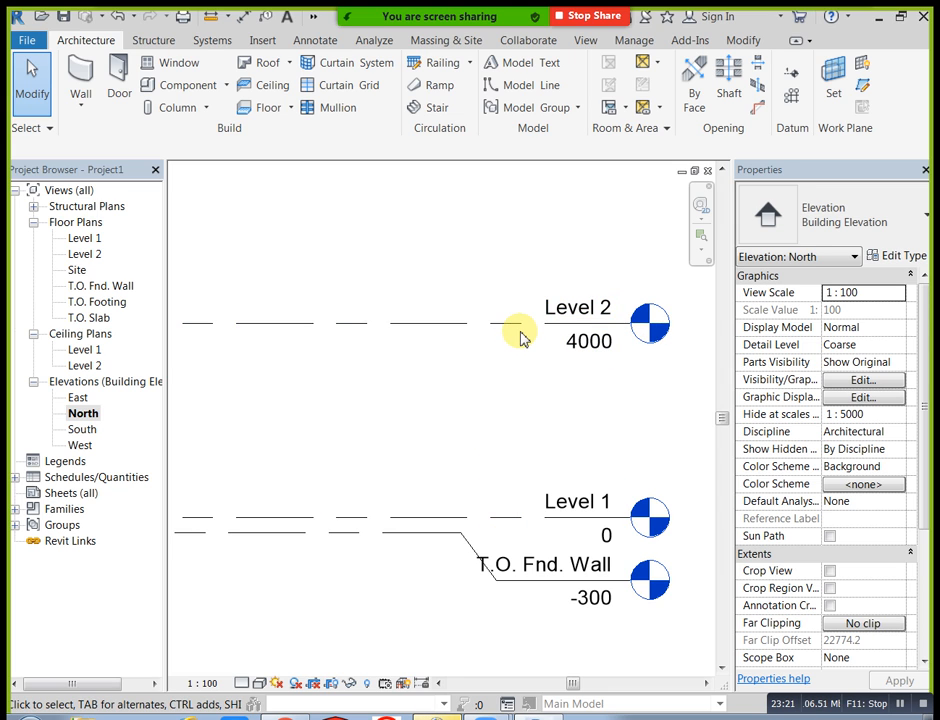
{"action": "scroll", "coordinate": [522, 371], "scroll_direction": "down", "scroll_amount": 1}
{"action": "middle_click_drag", "start_coordinate": [513, 258], "coordinate": [525, 310]}
{"action": "scroll", "coordinate": [516, 541], "scroll_direction": "up", "scroll_amount": 1}
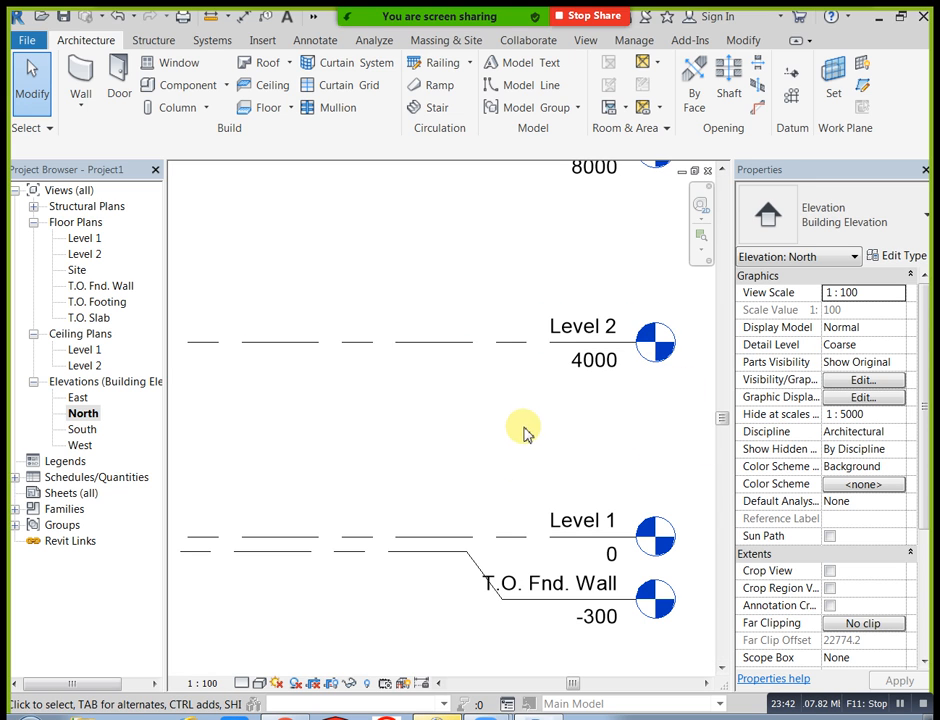
{"action": "middle_click_drag", "start_coordinate": [503, 602], "coordinate": [488, 573]}
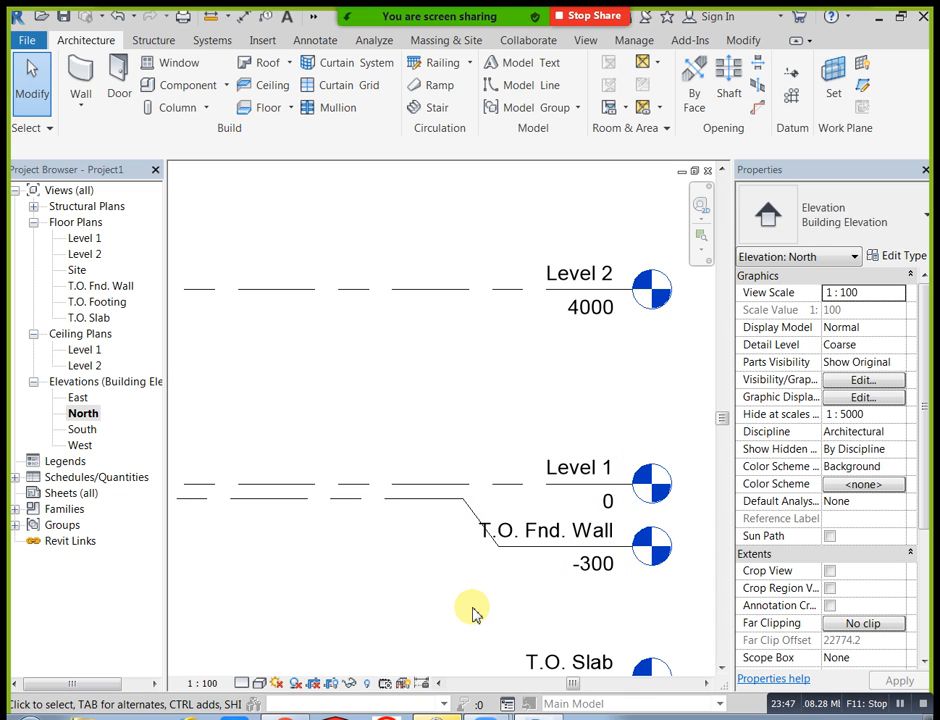
Place a horizontal UB305x165x40 beam about 16000 mm long in the Level 1 floor plan and dismiss the visibility warning
{"action": "double_click", "coordinate": [85, 238]}
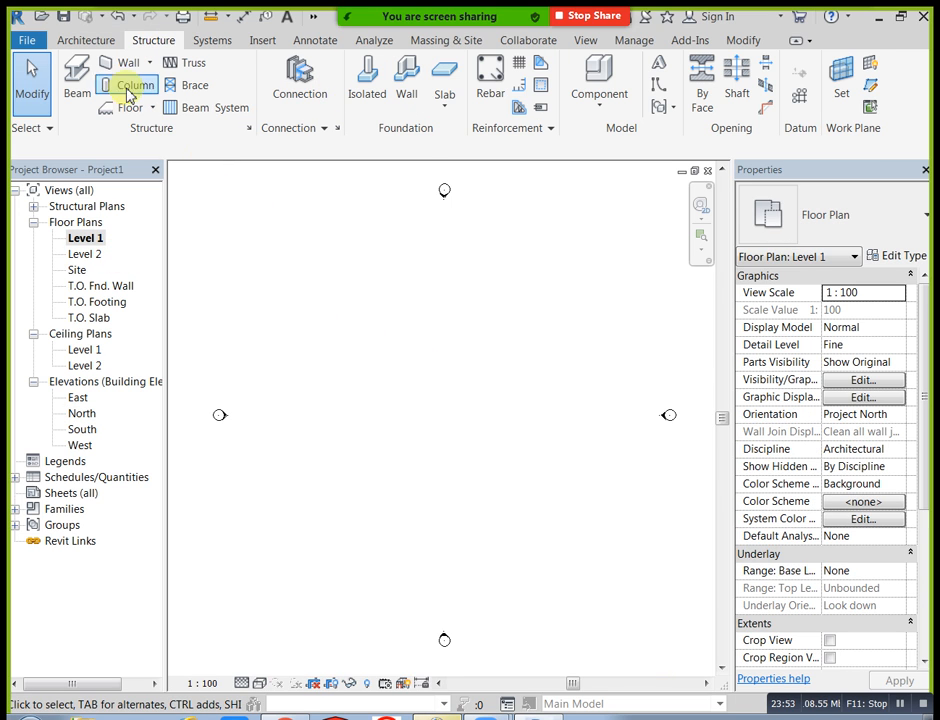
{"action": "left_click", "coordinate": [80, 96]}
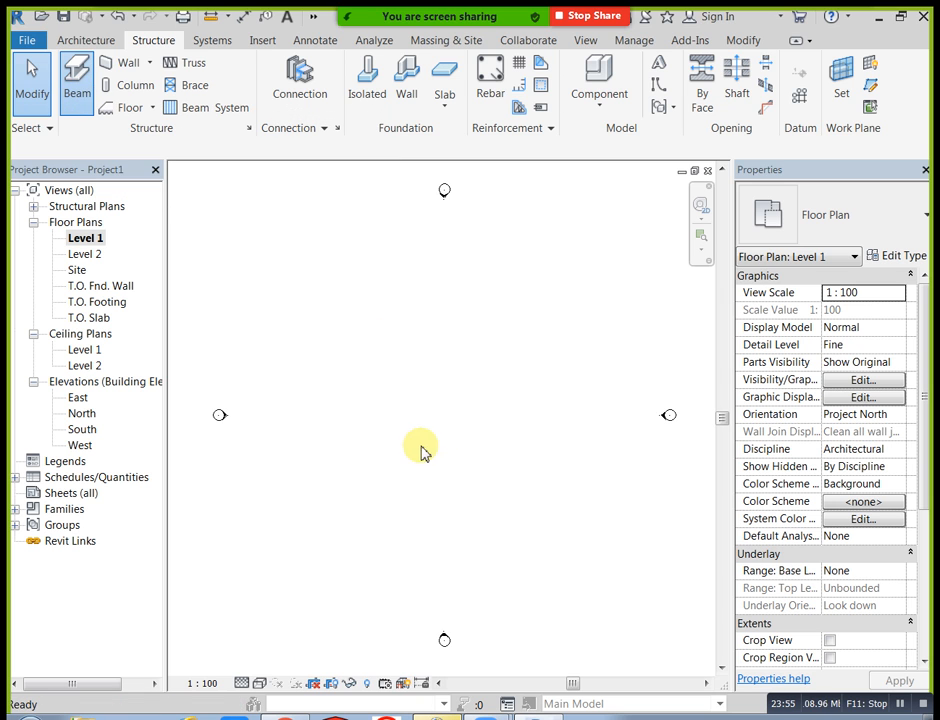
{"action": "left_click", "coordinate": [346, 449]}
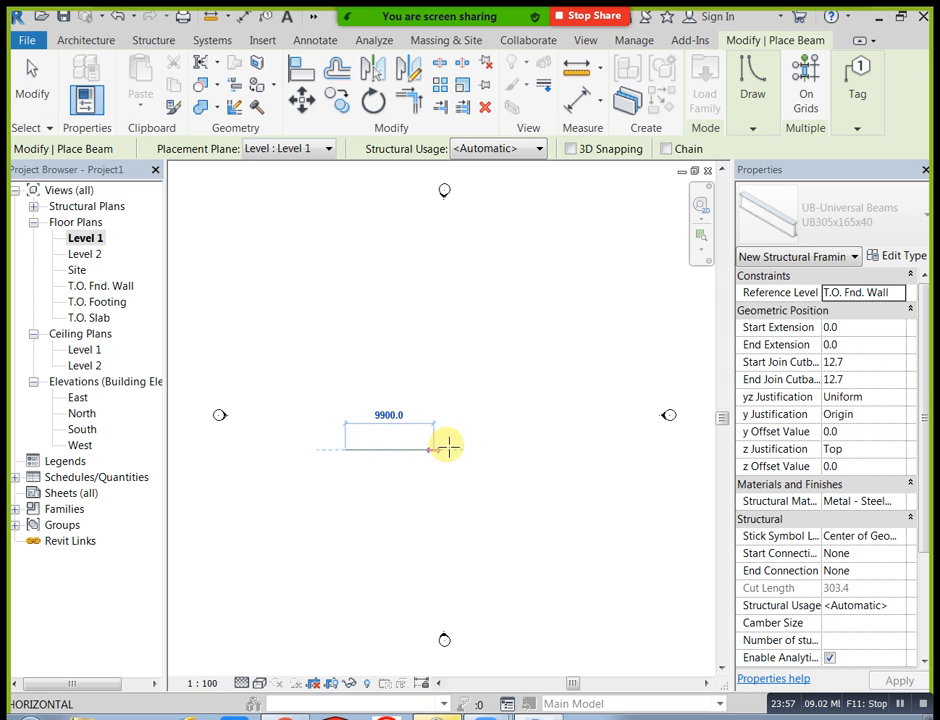
{"action": "left_click", "coordinate": [488, 447]}
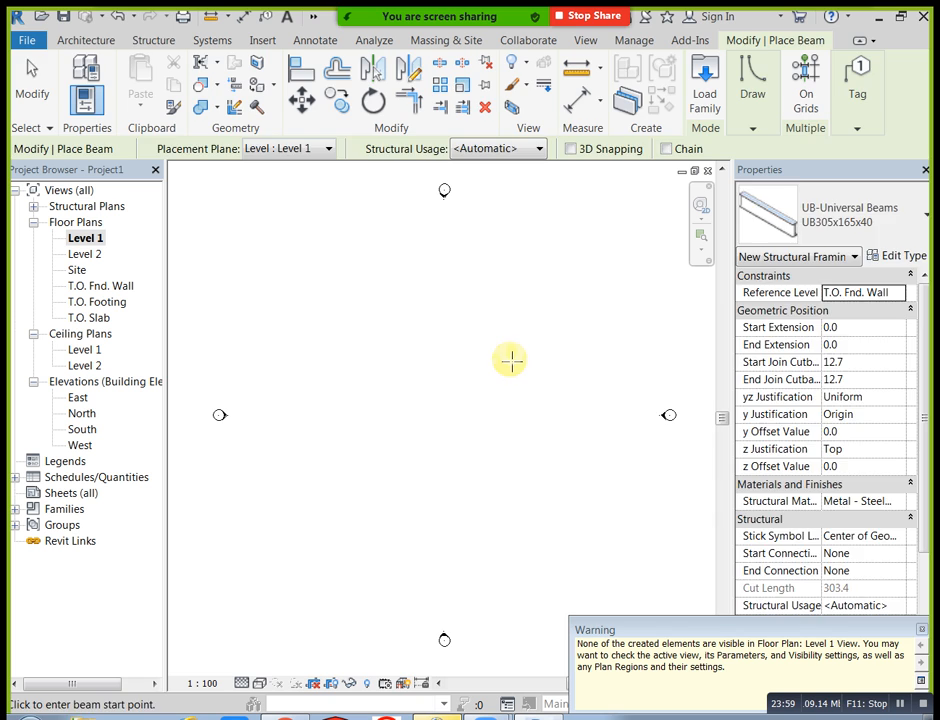
{"action": "key", "text": "Escape"}
{"action": "key", "text": "Escape"}
{"action": "left_click_drag", "start_coordinate": [677, 643], "coordinate": [473, 419]}
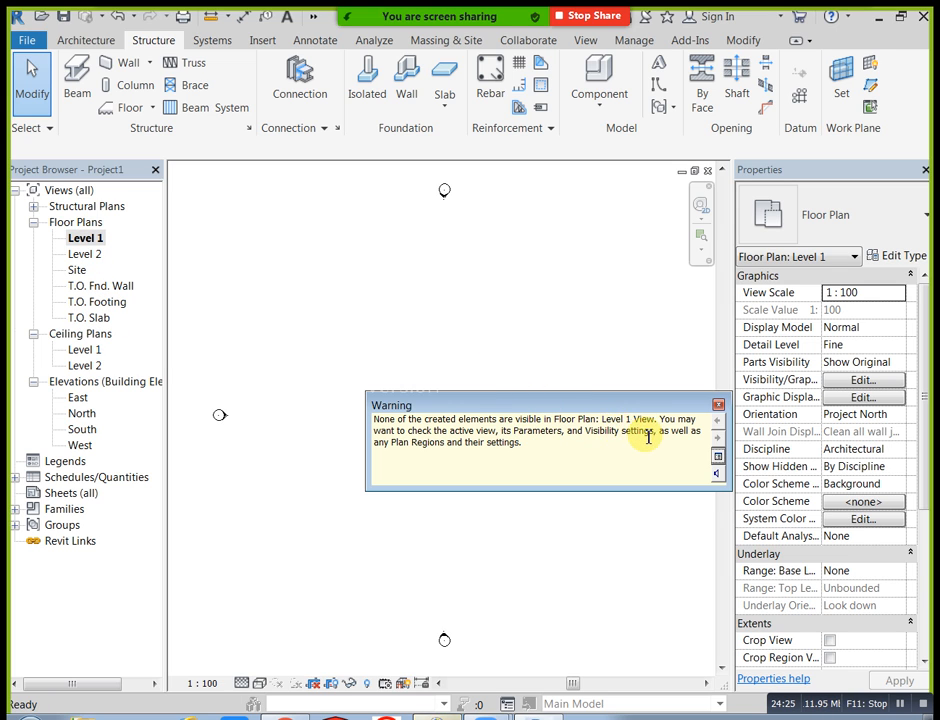
{"action": "left_click", "coordinate": [718, 404]}
Set the detail level of the North elevation to Fine
{"action": "left_click_drag", "start_coordinate": [930, 494], "coordinate": [929, 560]}
{"action": "left_click", "coordinate": [80, 414]}
{"action": "double_click", "coordinate": [78, 414]}
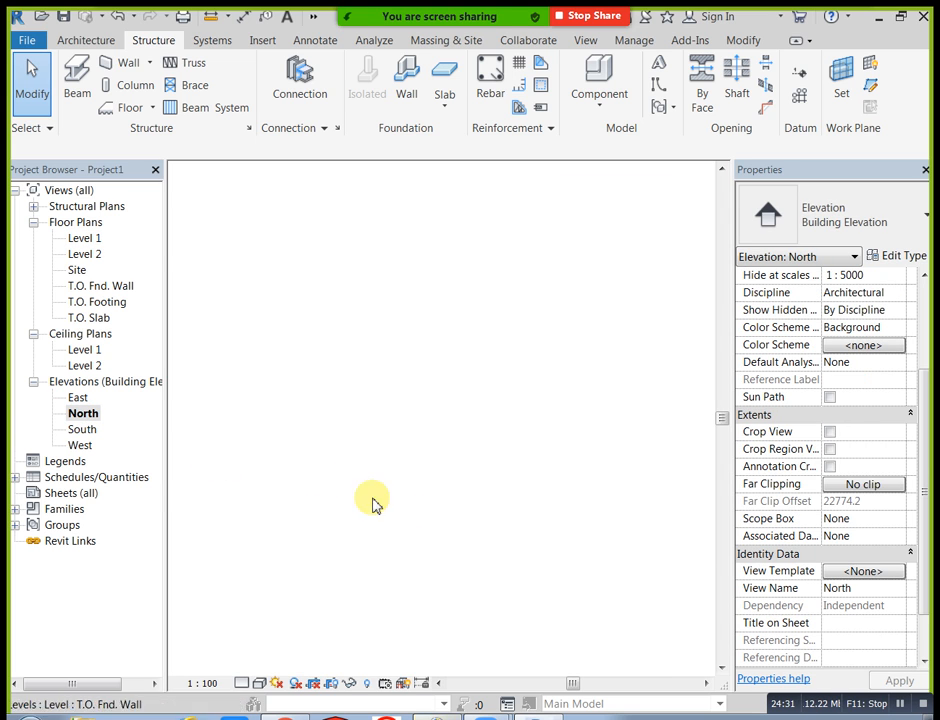
{"action": "left_click", "coordinate": [242, 683]}
{"action": "left_click", "coordinate": [252, 665]}
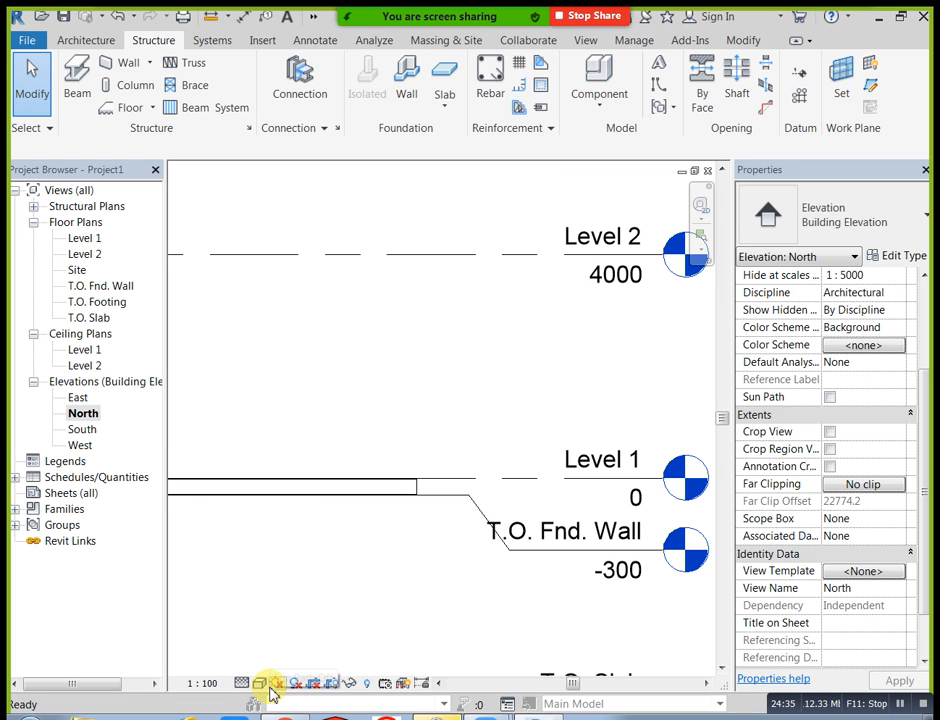
{"action": "left_click", "coordinate": [259, 683]}
{"action": "left_click", "coordinate": [262, 572]}
Inspect the beam's position relative to Level 1 in the North elevation and check the Level 1 floor plan for it
{"action": "scroll", "coordinate": [391, 466], "scroll_direction": "up", "scroll_amount": 4}
{"action": "left_click", "coordinate": [419, 505]}
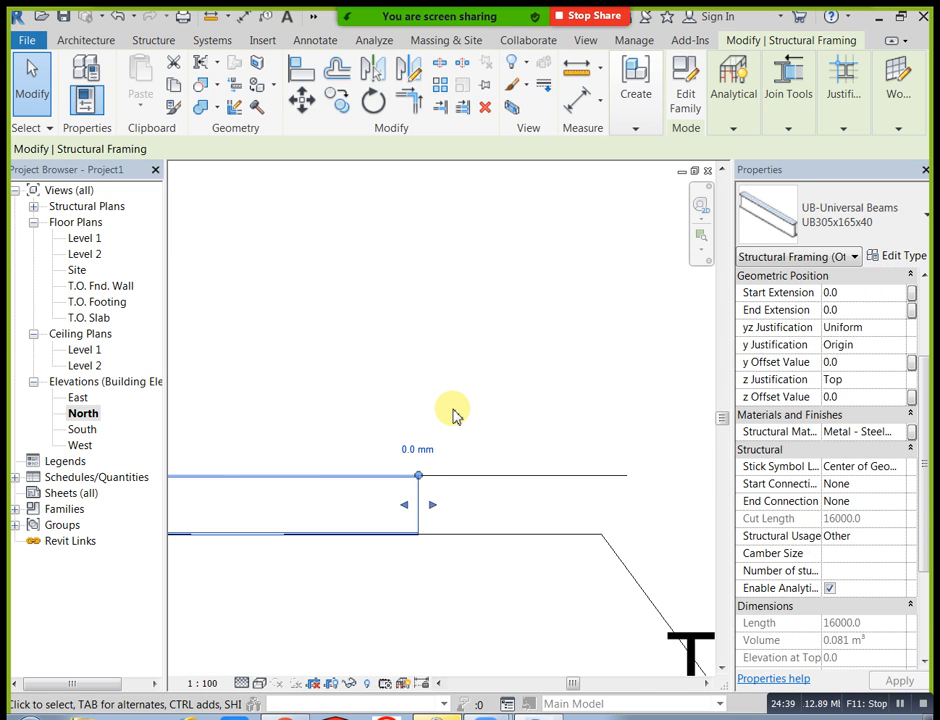
{"action": "left_click", "coordinate": [448, 410]}
{"action": "double_click", "coordinate": [82, 237]}
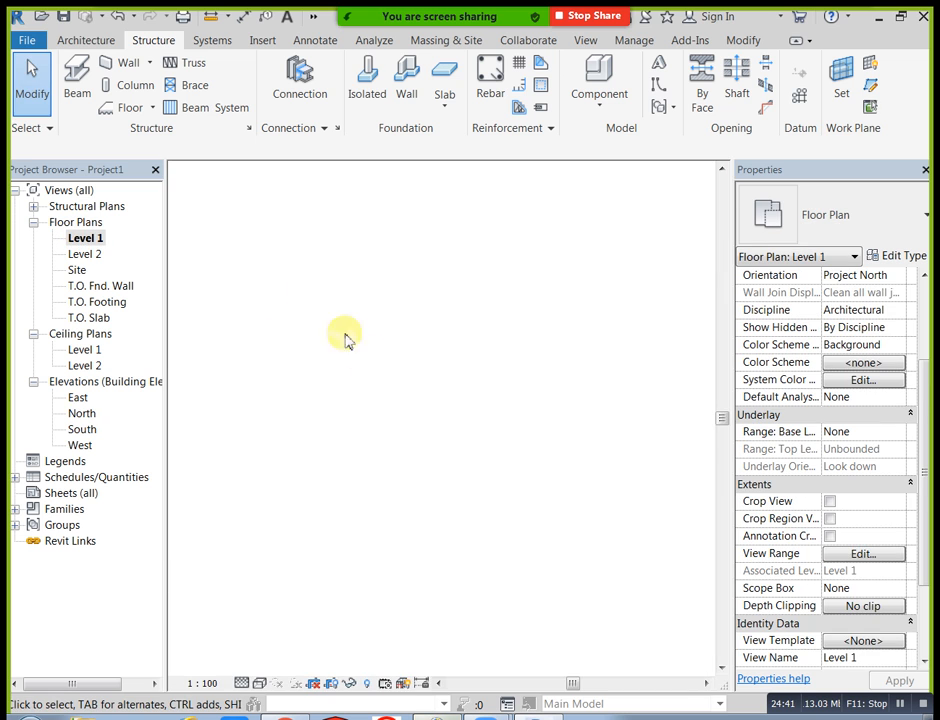
{"action": "double_click", "coordinate": [84, 413]}
{"action": "scroll", "coordinate": [430, 487], "scroll_direction": "up", "scroll_amount": 3}
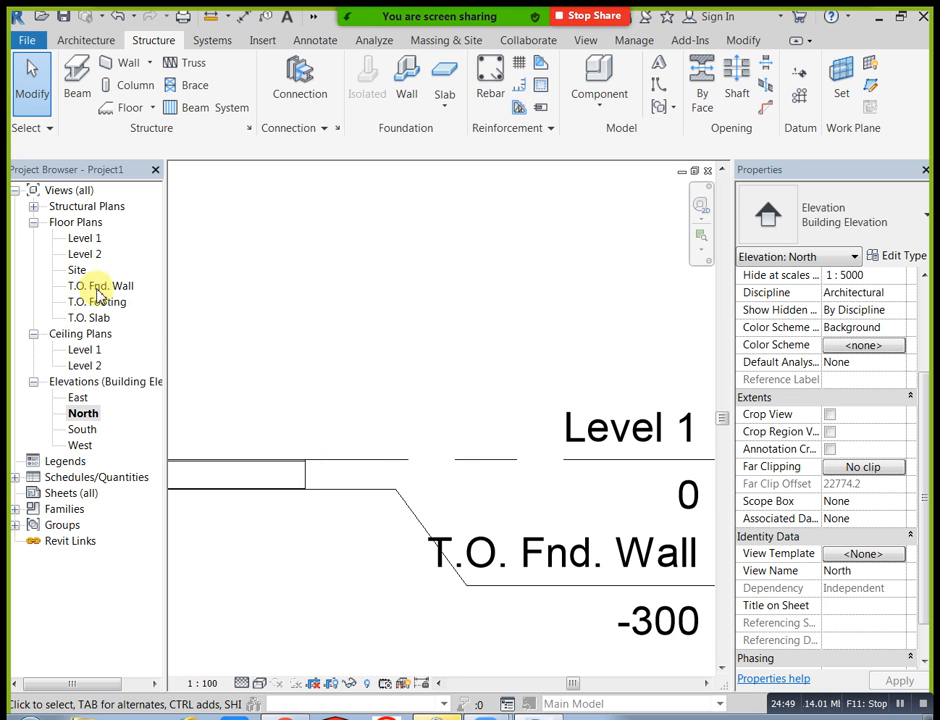
Set the Bottom and View Depth offsets of the Level 1 floor plan's view range to -1000
{"action": "double_click", "coordinate": [86, 238]}
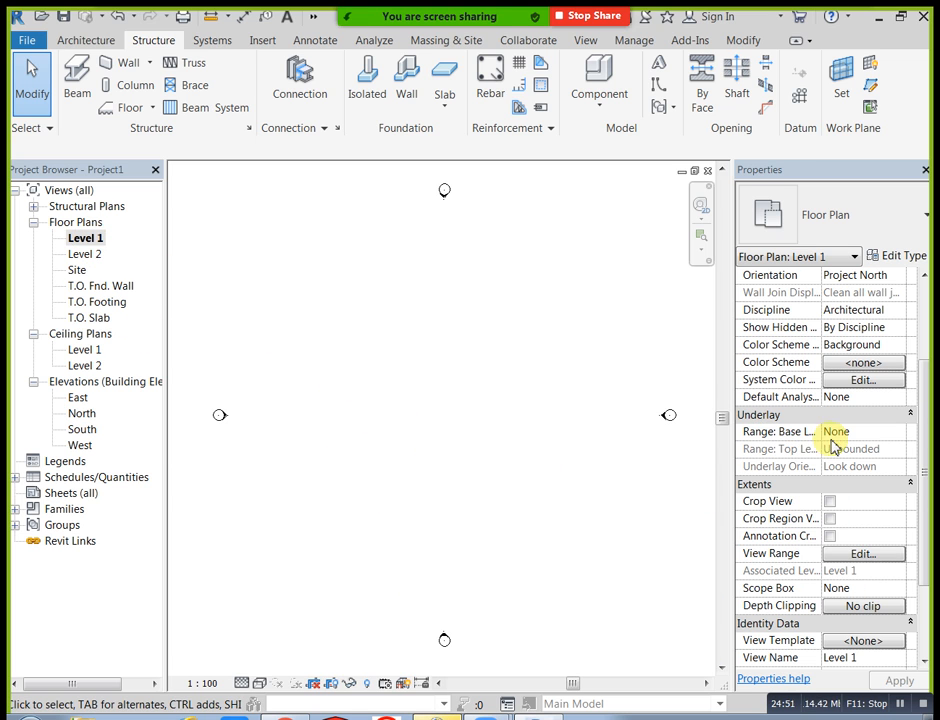
{"action": "left_click_drag", "start_coordinate": [920, 478], "coordinate": [922, 540]}
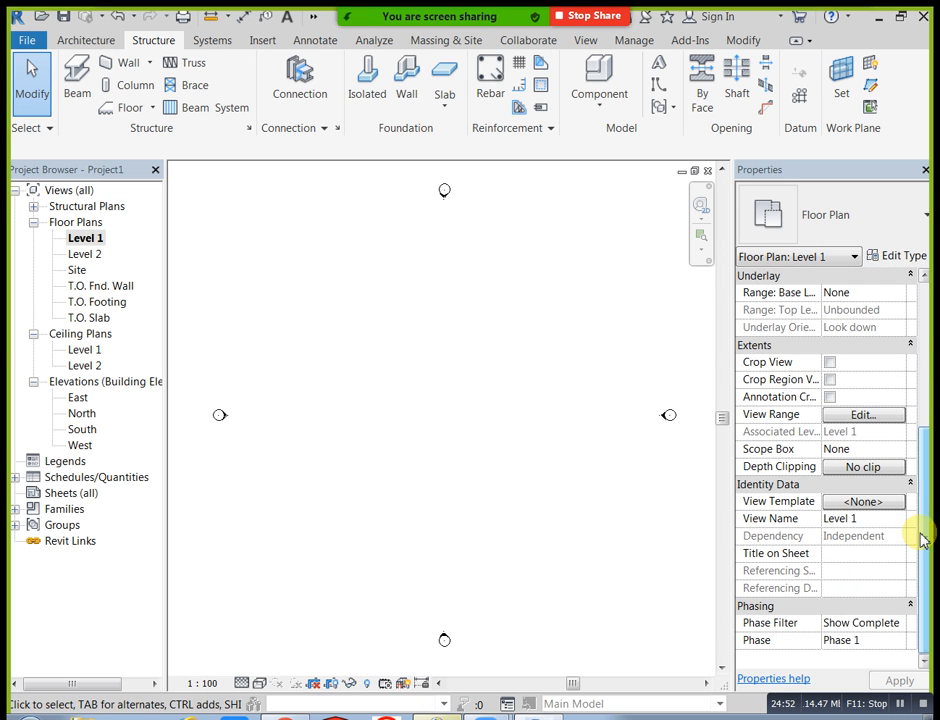
{"action": "left_click", "coordinate": [860, 415]}
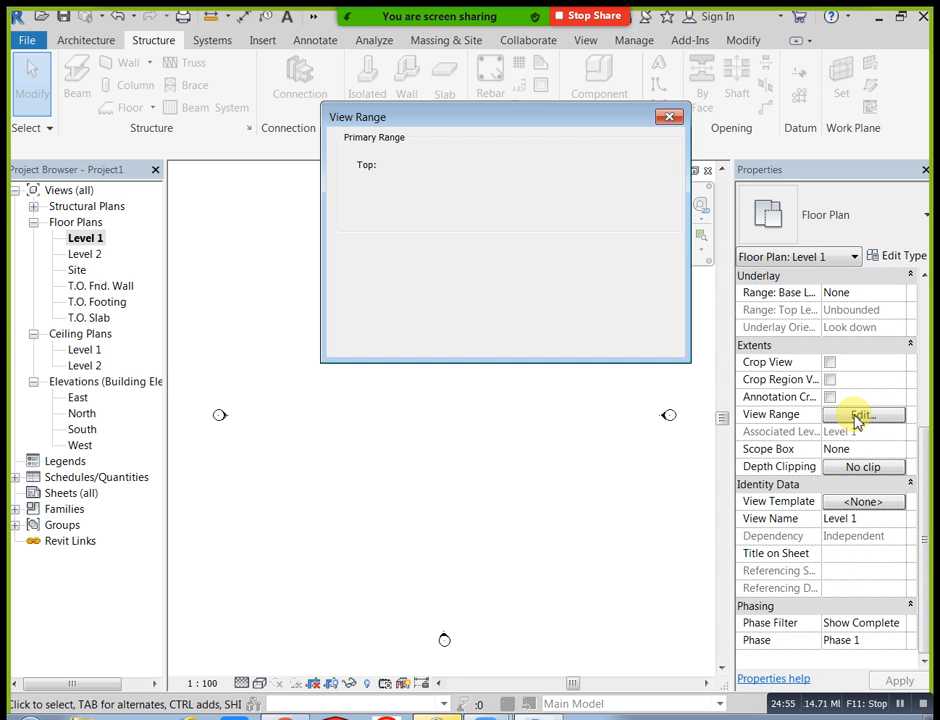
{"action": "left_click_drag", "start_coordinate": [508, 125], "coordinate": [494, 157]}
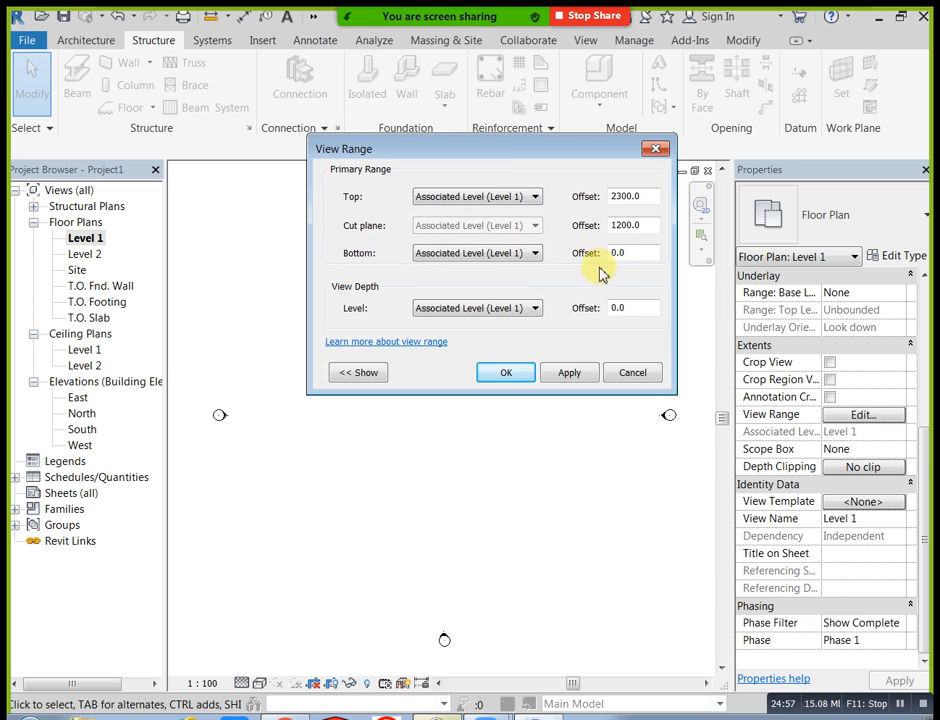
{"action": "double_click", "coordinate": [633, 259]}
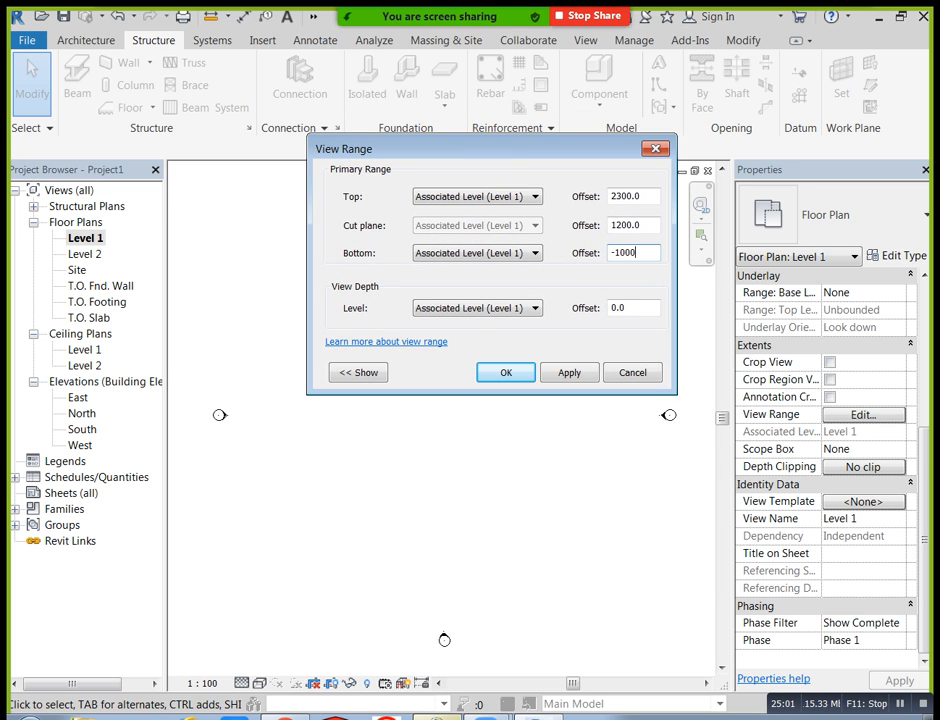
{"action": "left_click_drag", "start_coordinate": [635, 310], "coordinate": [588, 323]}
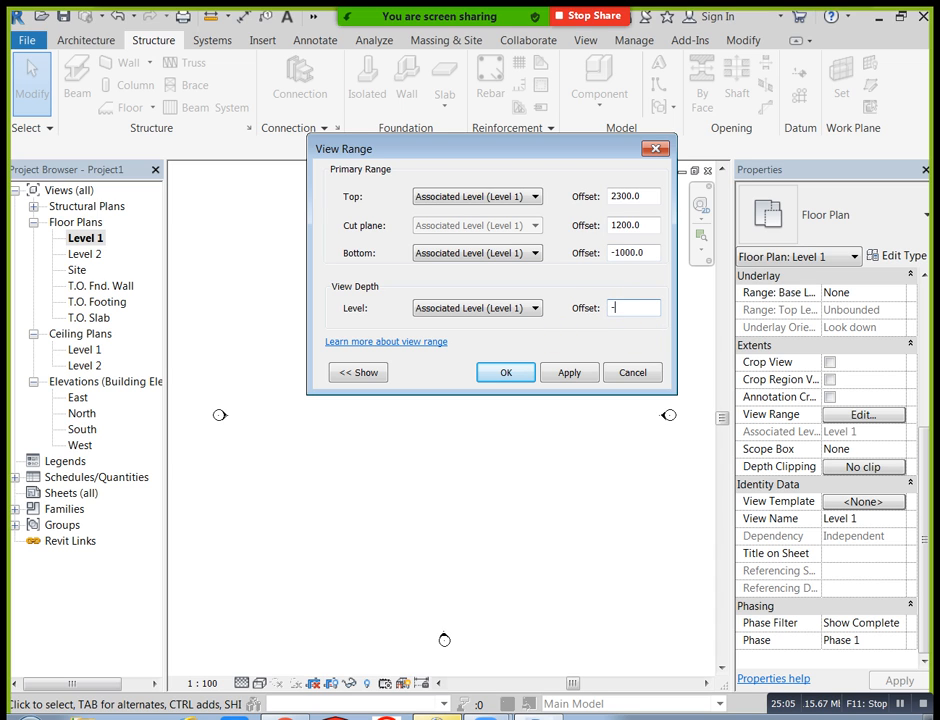
{"action": "left_click", "coordinate": [565, 373]}
{"action": "left_click", "coordinate": [515, 375]}
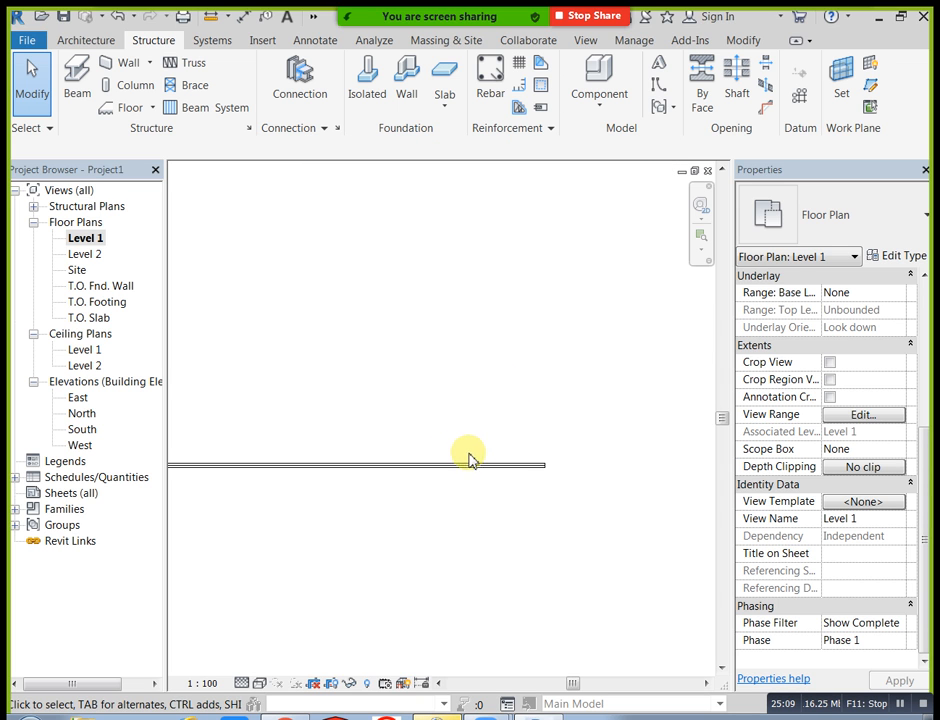
Delete the horizontal UB305x165x40 beam from the Level 1 floor plan
{"action": "left_click_drag", "start_coordinate": [530, 498], "coordinate": [457, 390]}
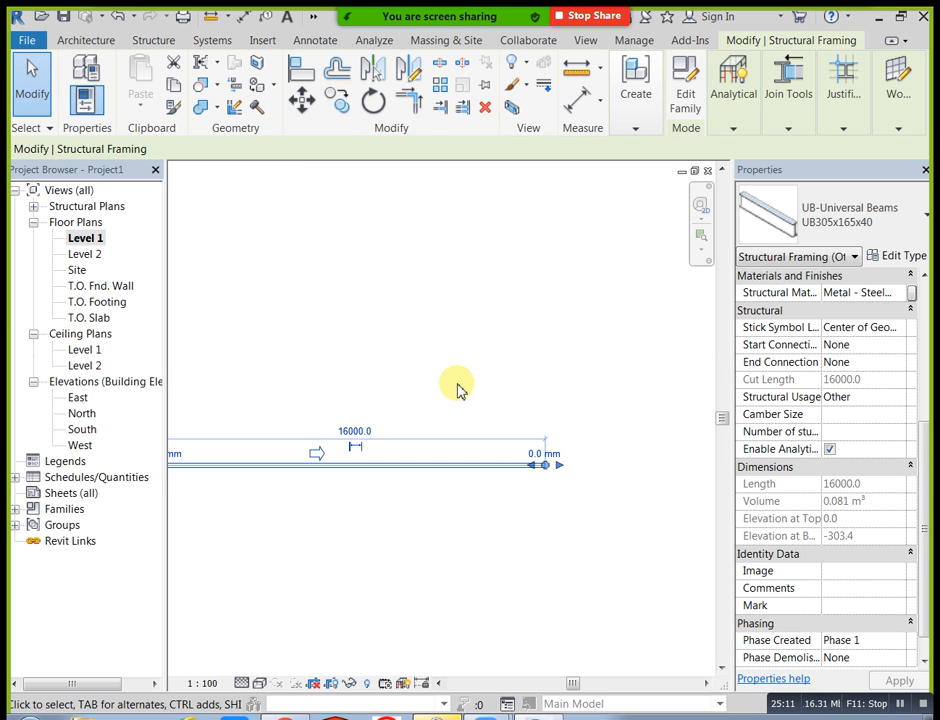
{"action": "key", "text": "Delete"}
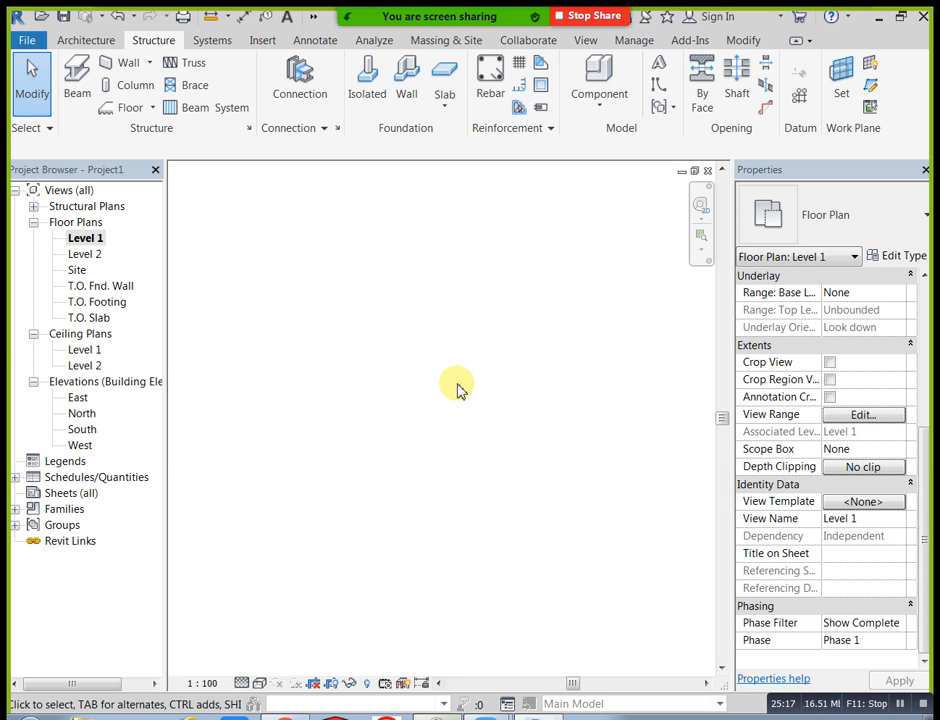
Examine the sample view range diagram alongside the Level 1 floor plan's view range offsets, including the cut plane
{"action": "left_click", "coordinate": [850, 414]}
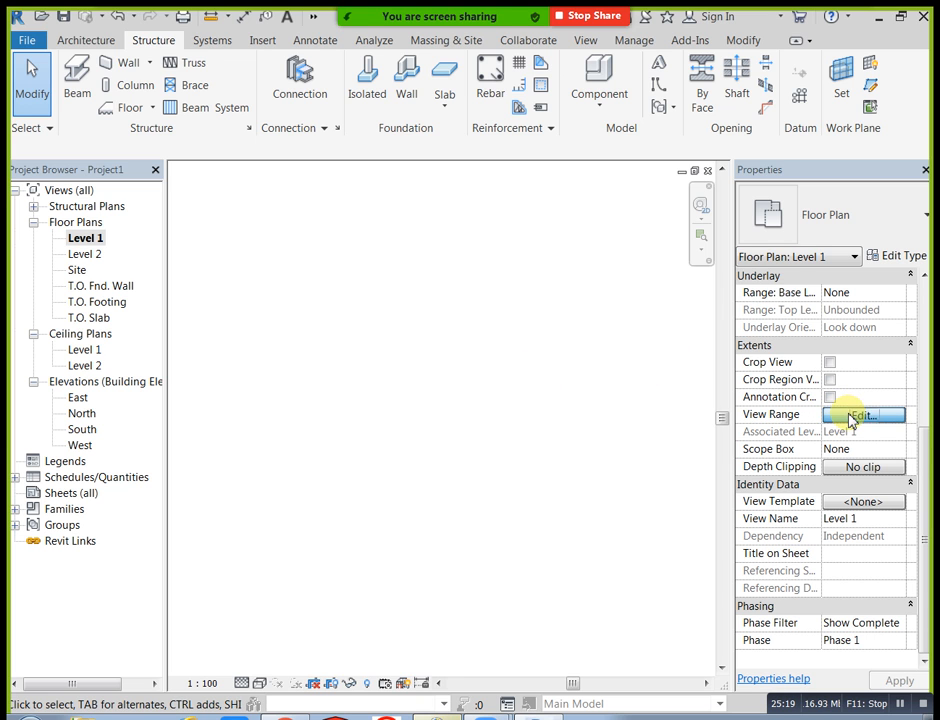
{"action": "left_click_drag", "start_coordinate": [468, 147], "coordinate": [502, 217]}
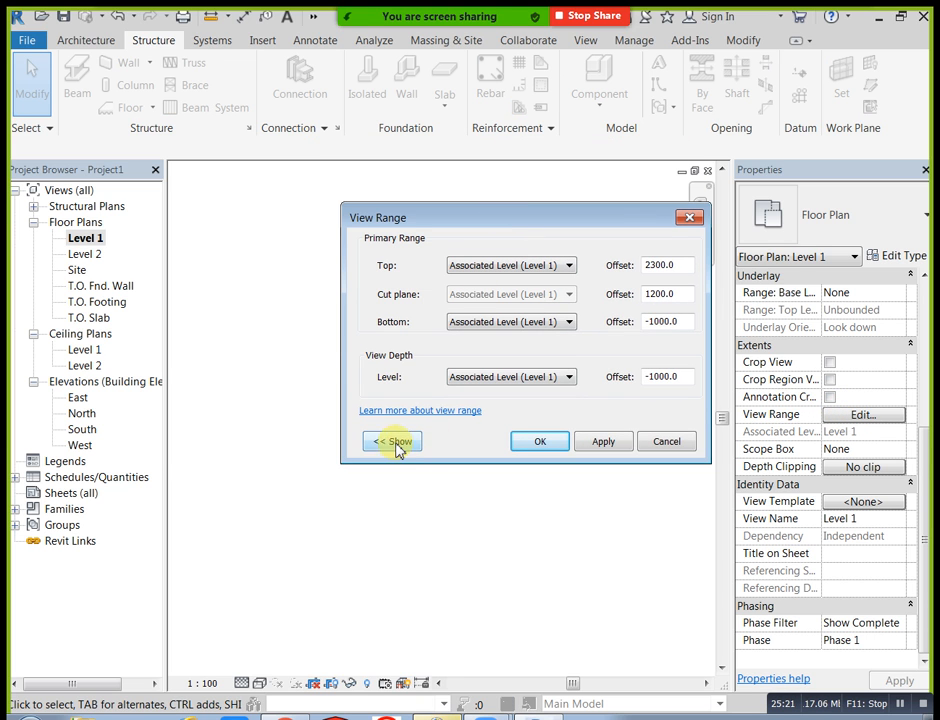
{"action": "left_click", "coordinate": [384, 441]}
{"action": "left_click_drag", "start_coordinate": [399, 220], "coordinate": [571, 231]}
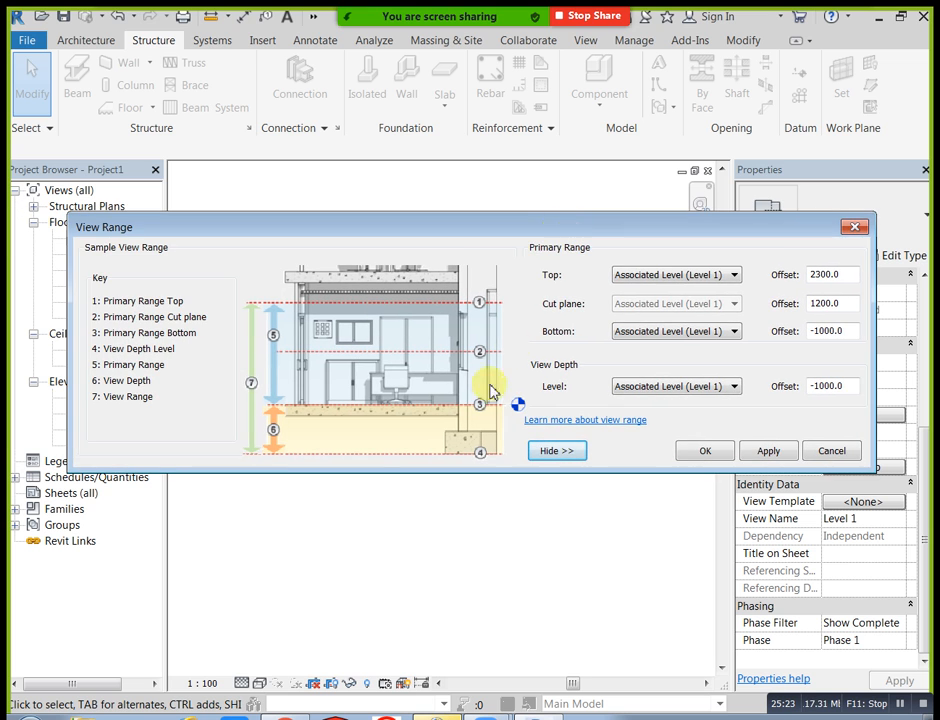
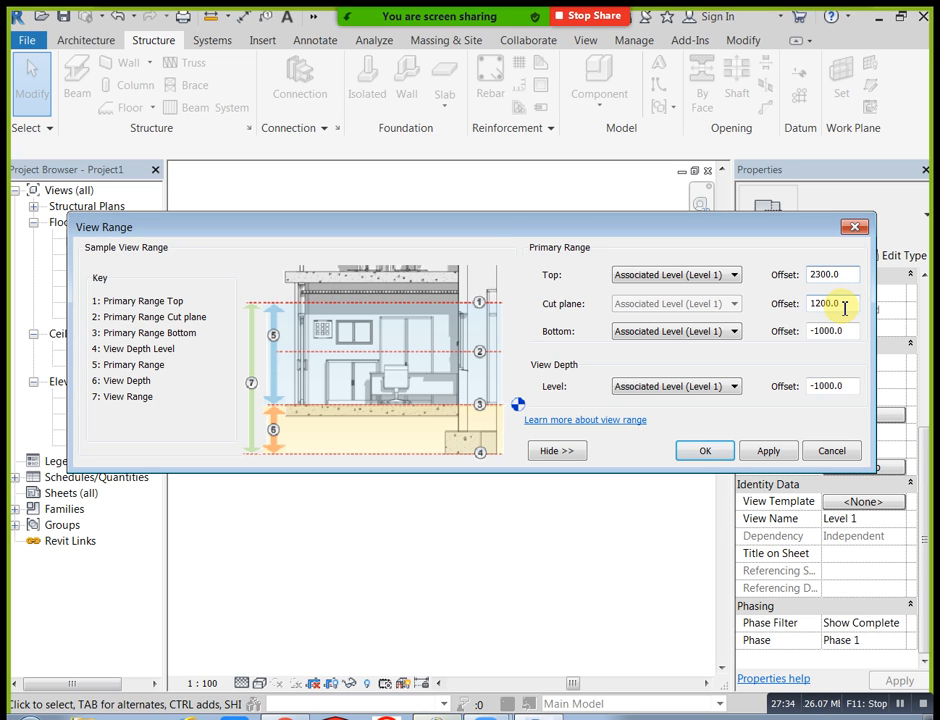
{"action": "left_click_drag", "start_coordinate": [845, 309], "coordinate": [783, 322]}
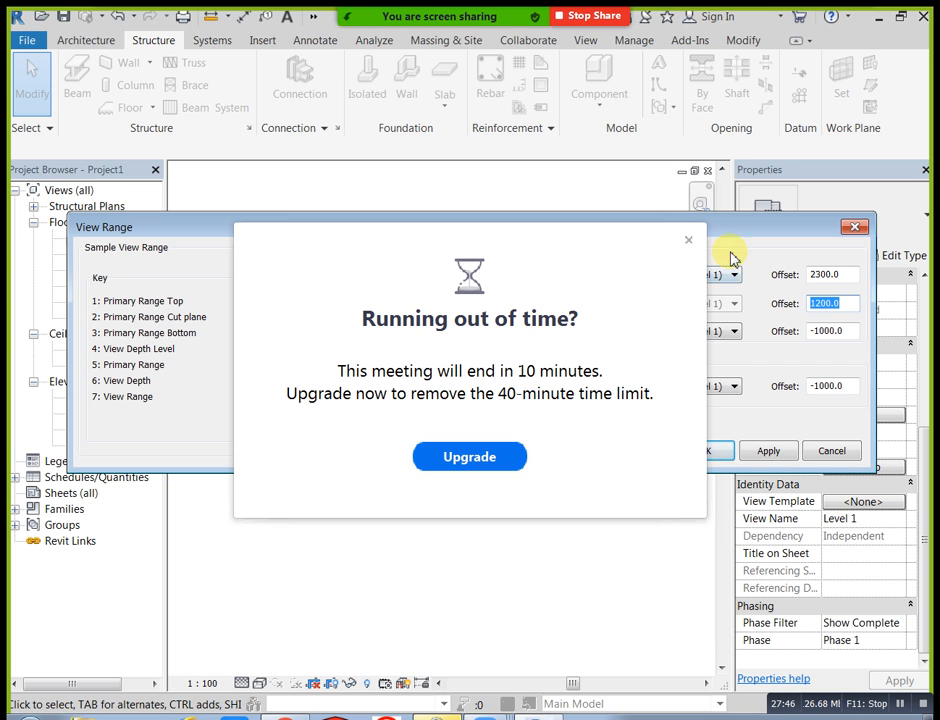
{"action": "left_click", "coordinate": [688, 240]}
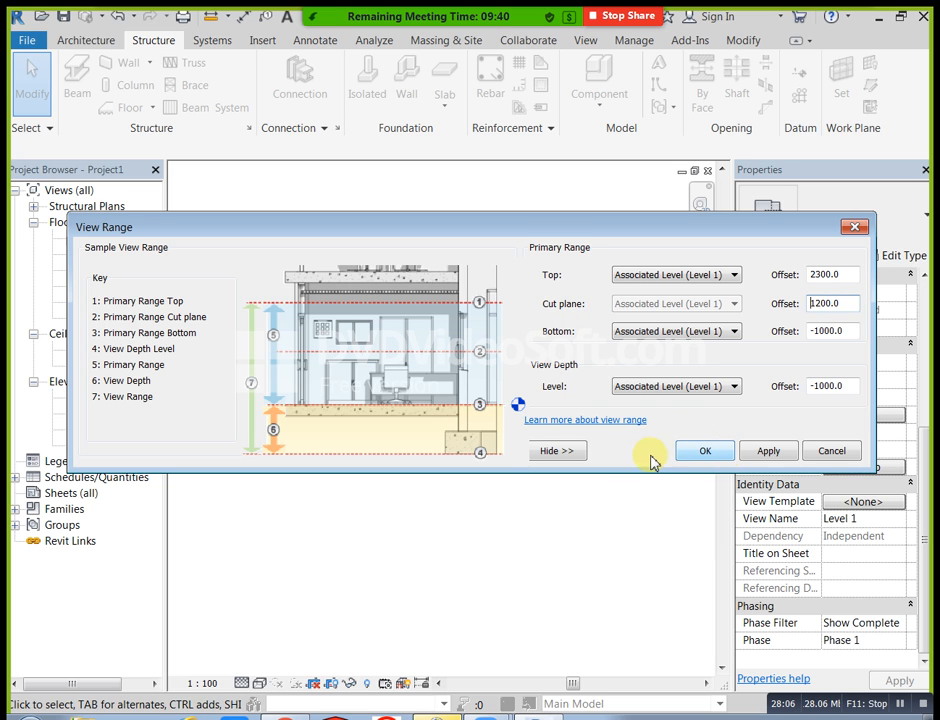
{"action": "left_click", "coordinate": [568, 449]}
{"action": "left_click", "coordinate": [697, 453]}
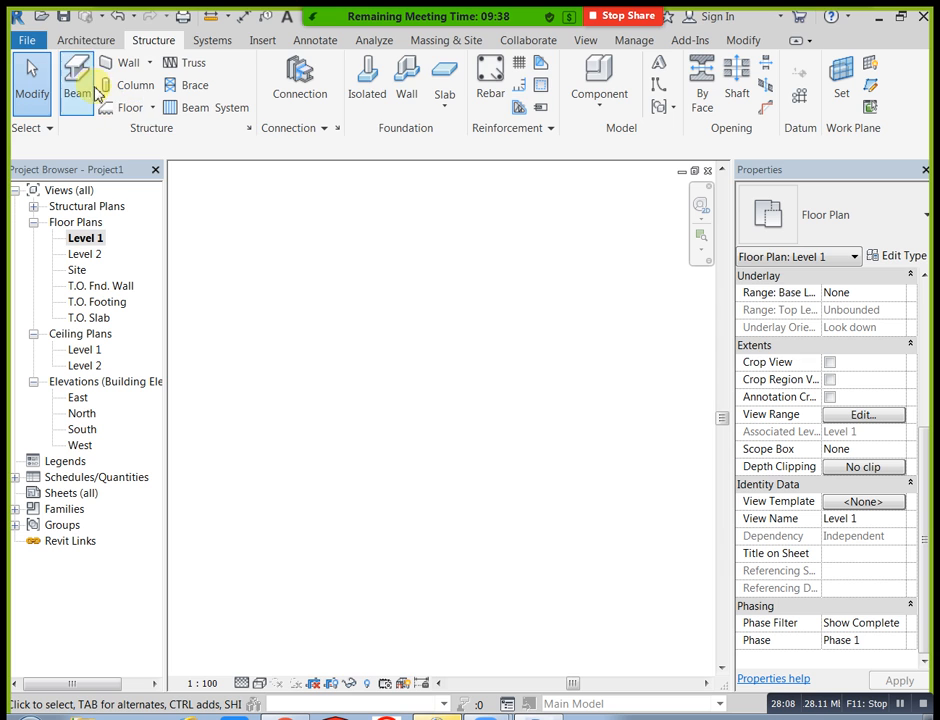
Draw a short horizontal Generic - 200mm wall in the Level 1 floor plan with its height up to Level 2
{"action": "left_click", "coordinate": [82, 40]}
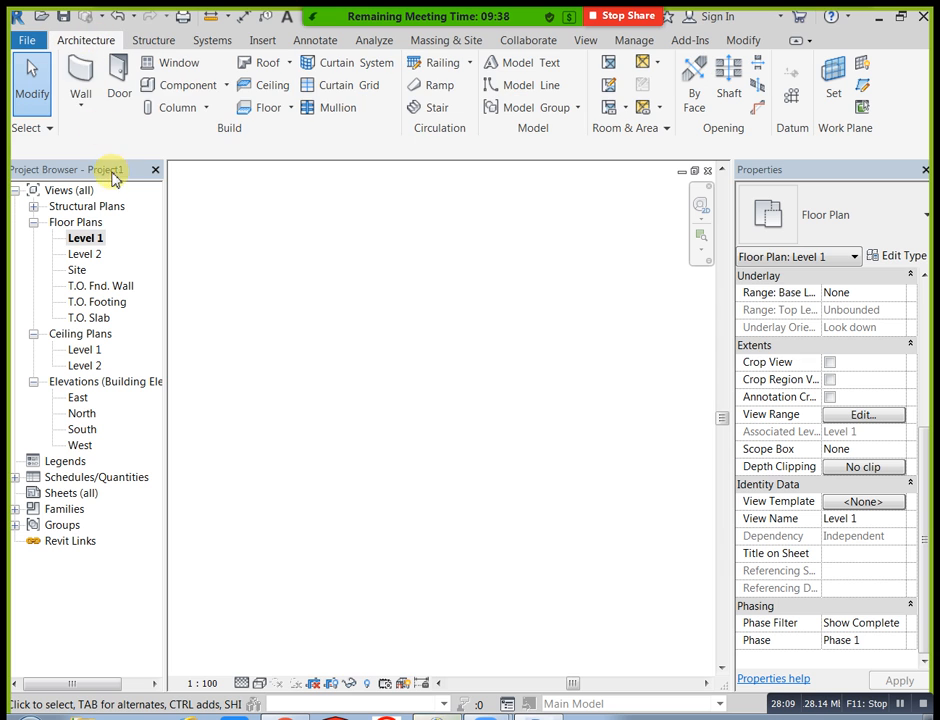
{"action": "left_click", "coordinate": [79, 75]}
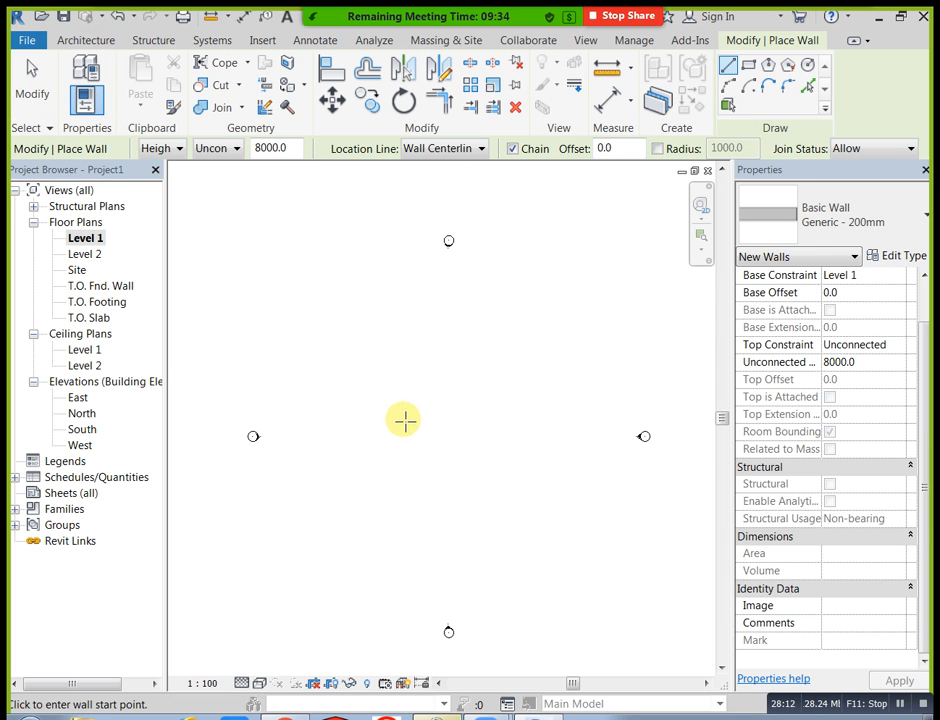
{"action": "scroll", "coordinate": [403, 420], "scroll_direction": "up", "scroll_amount": 1}
{"action": "left_click", "coordinate": [236, 148]}
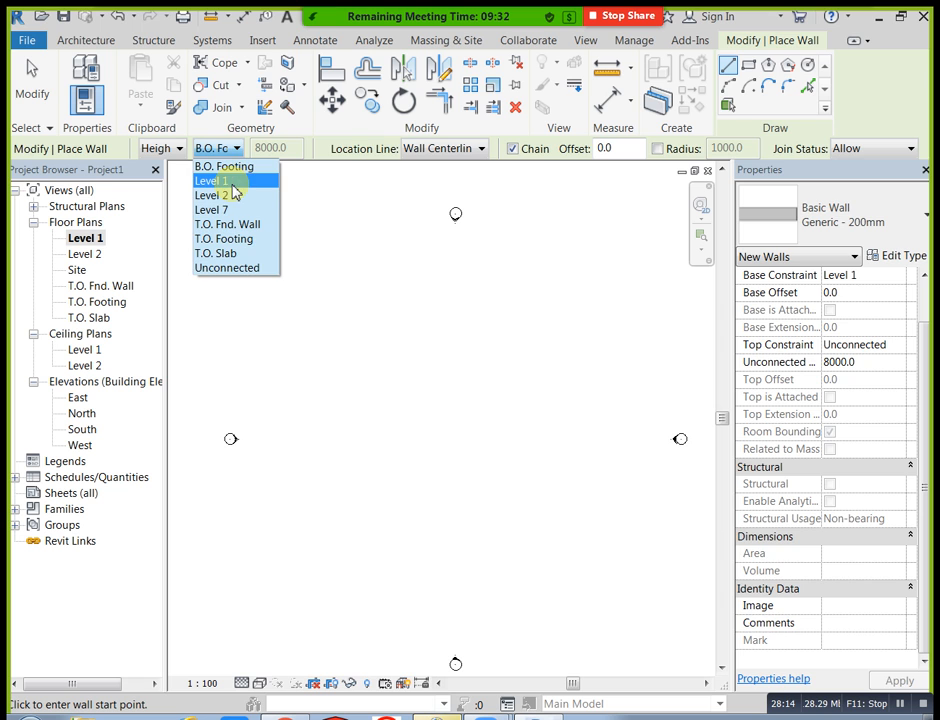
{"action": "left_click", "coordinate": [231, 182]}
{"action": "left_click", "coordinate": [890, 688]}
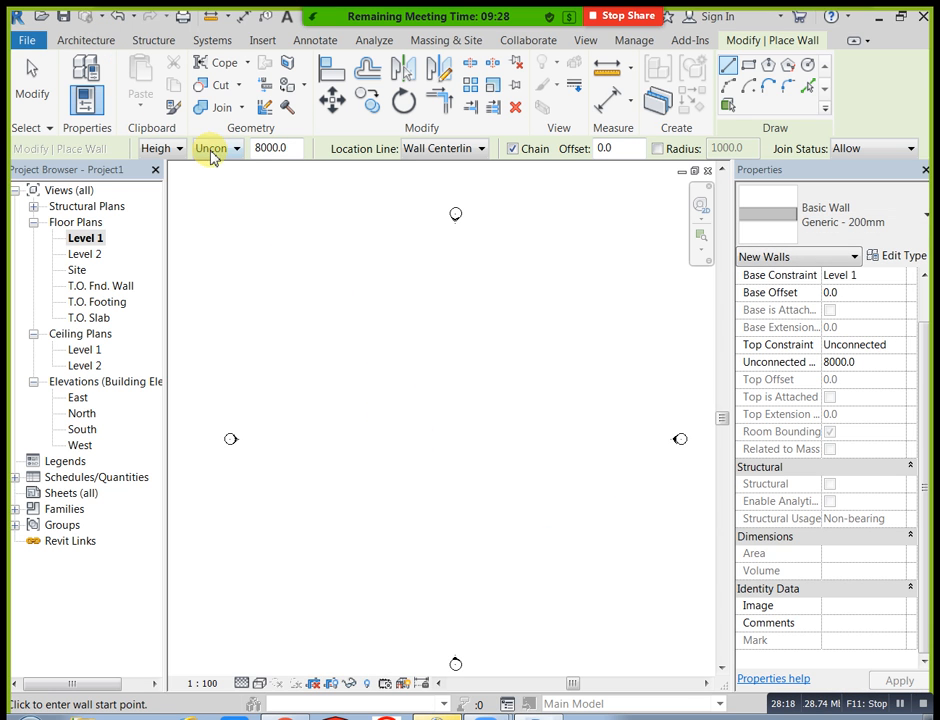
{"action": "left_click", "coordinate": [212, 157]}
{"action": "left_click", "coordinate": [226, 193]}
{"action": "left_click", "coordinate": [344, 375]}
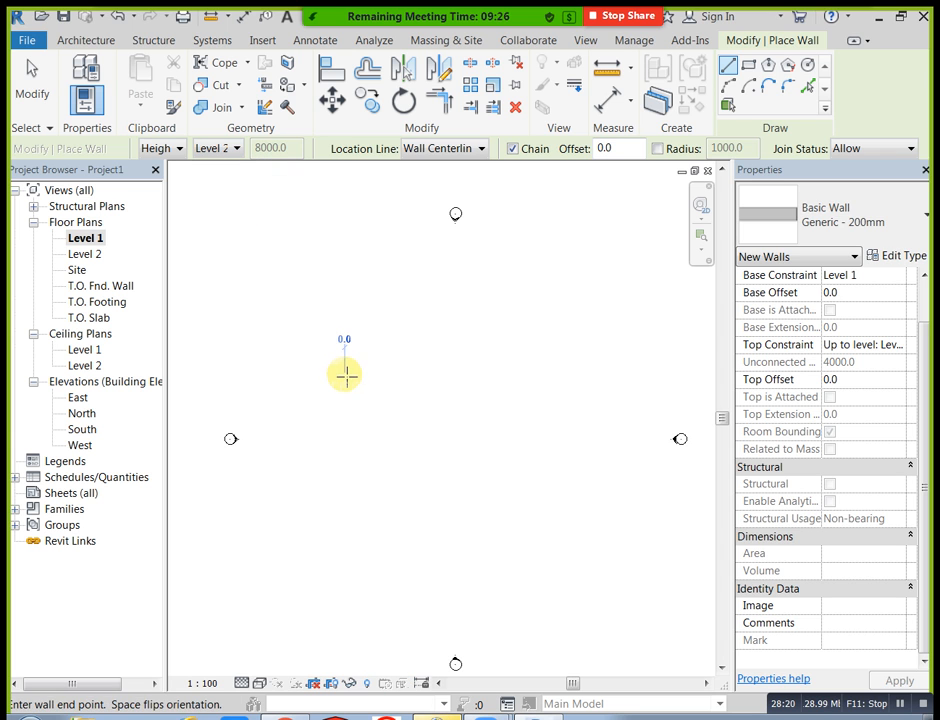
{"action": "left_click", "coordinate": [405, 373]}
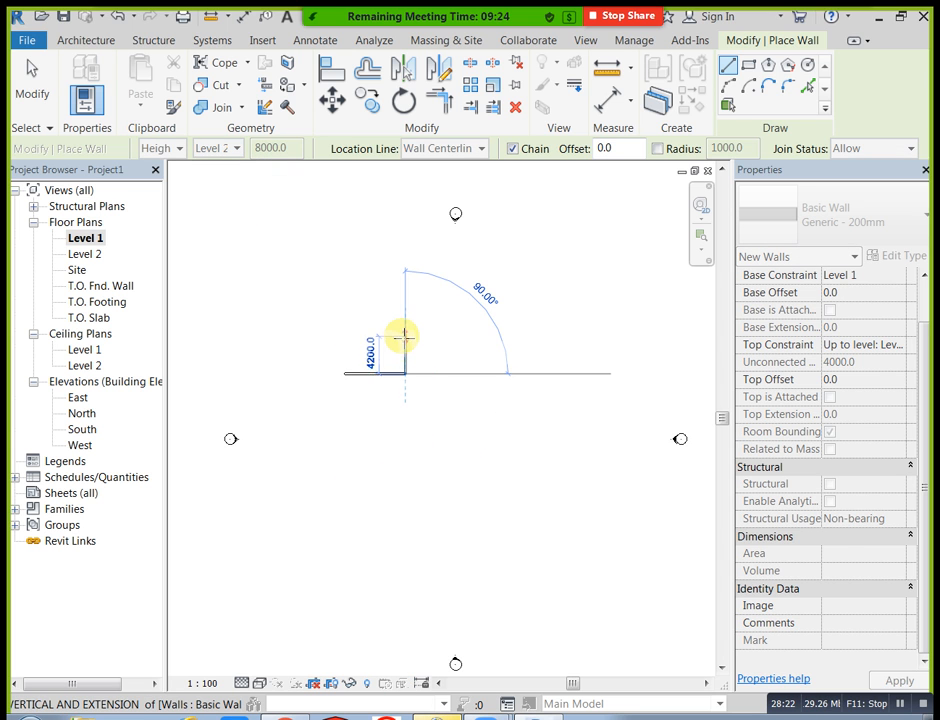
{"action": "key", "text": "Escape"}
{"action": "key", "text": "Escape"}
Place an M_Single-Flush 0915 x 2134mm door near the middle of the horizontal wall
{"action": "scroll", "coordinate": [386, 355], "scroll_direction": "up", "scroll_amount": 4}
{"action": "left_click", "coordinate": [122, 68]}
{"action": "left_click", "coordinate": [372, 369]}
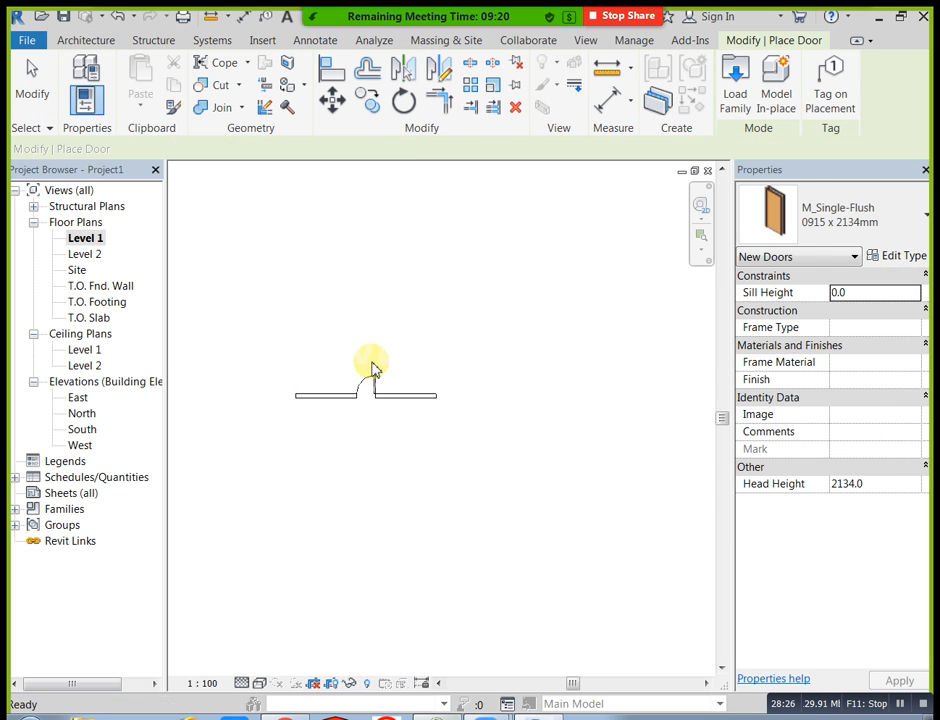
{"action": "key", "text": "Escape"}
{"action": "key", "text": "Escape"}
{"action": "scroll", "coordinate": [372, 369], "scroll_direction": "up", "scroll_amount": 4}
{"action": "scroll", "coordinate": [415, 398], "scroll_direction": "down", "scroll_amount": 1}
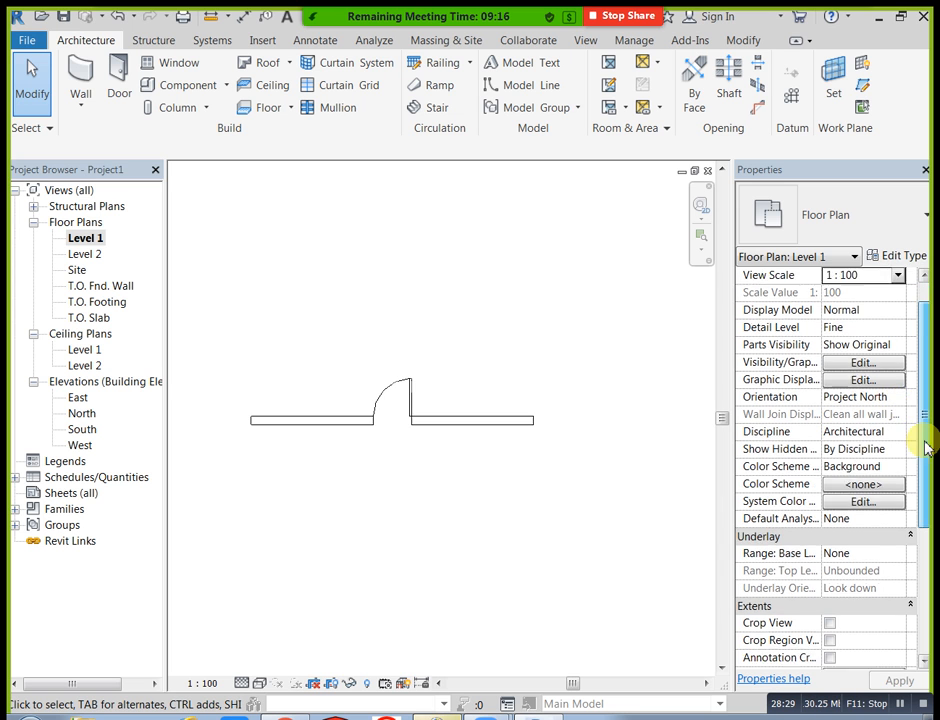
Set the Level 1 floor plan's view range to a Top offset of 4000 and a Cut plane offset of 3500
{"action": "left_click_drag", "start_coordinate": [923, 437], "coordinate": [929, 504]}
{"action": "left_click", "coordinate": [864, 555]}
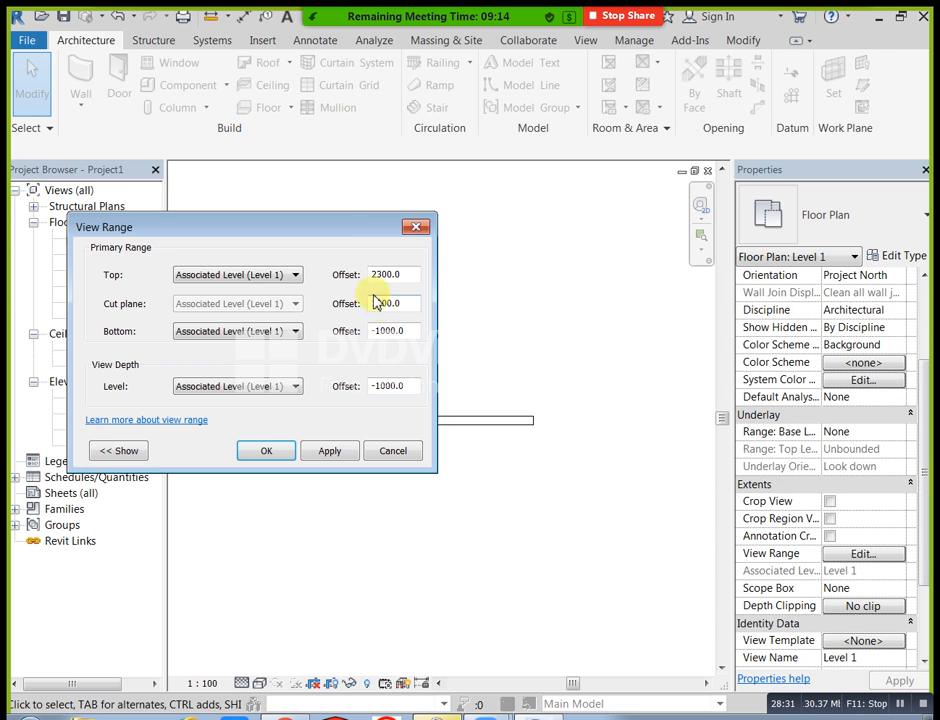
{"action": "left_click_drag", "start_coordinate": [336, 197], "coordinate": [706, 161]}
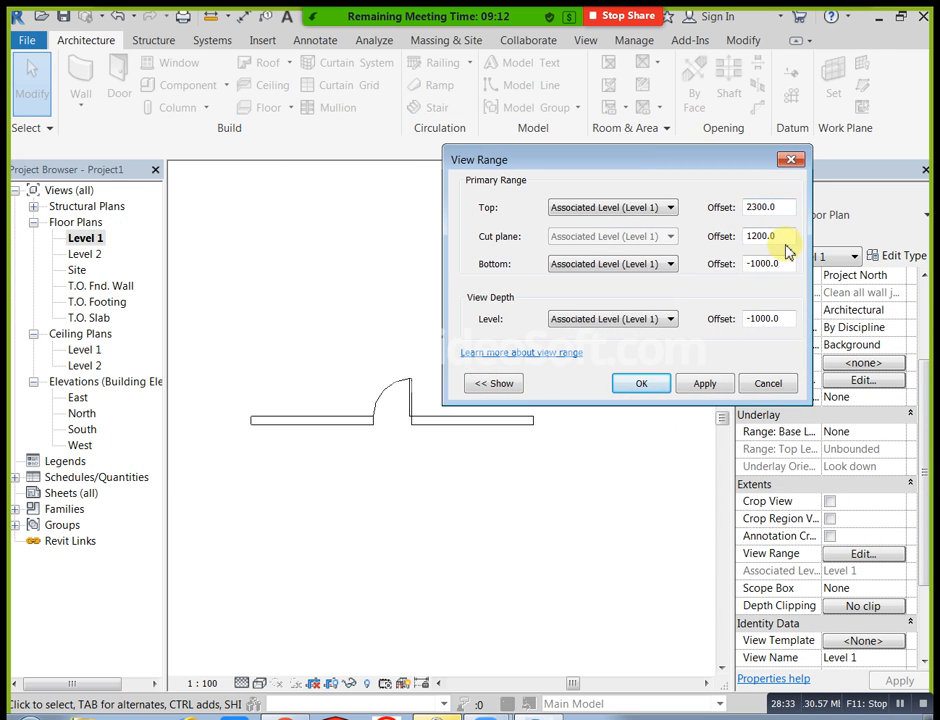
{"action": "left_click_drag", "start_coordinate": [776, 207], "coordinate": [739, 214]}
{"action": "type", "text": "4000"}
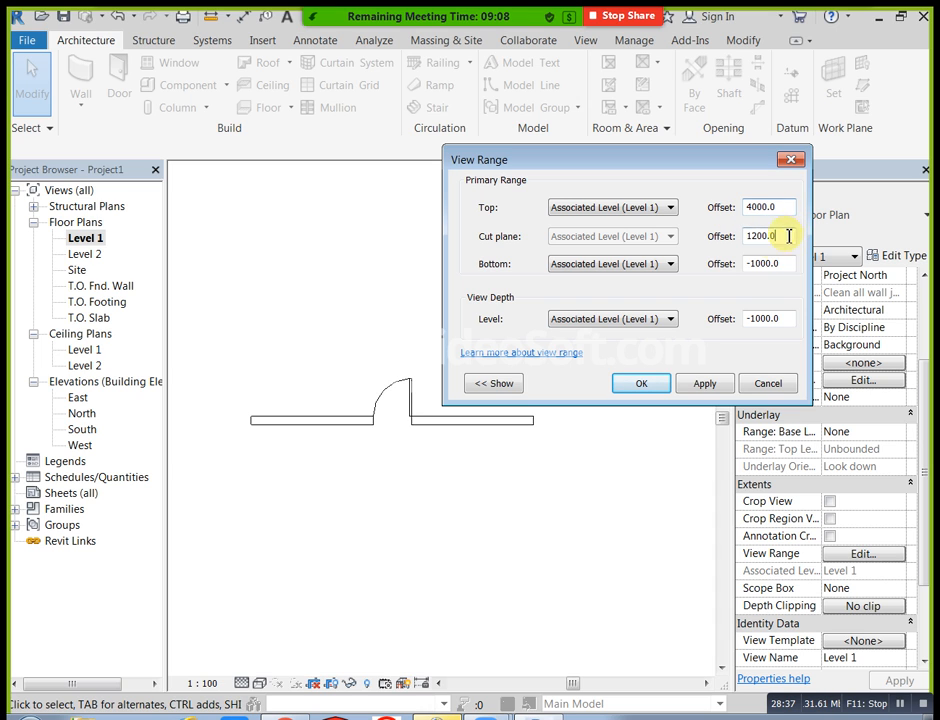
{"action": "key", "text": "Tab"}
{"action": "type", "text": "3"}
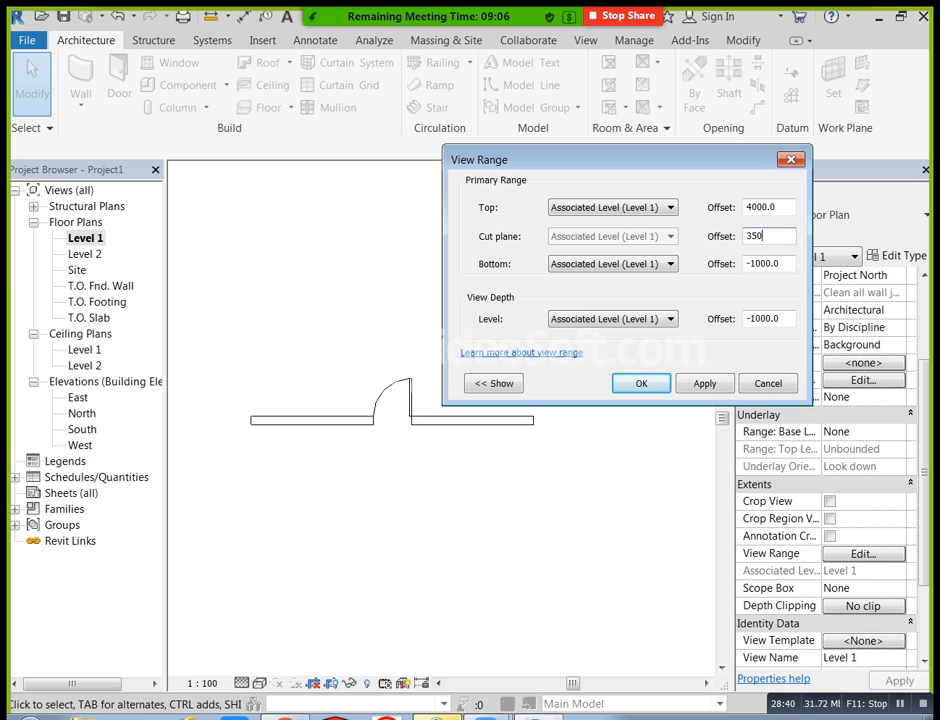
{"action": "left_click", "coordinate": [705, 384]}
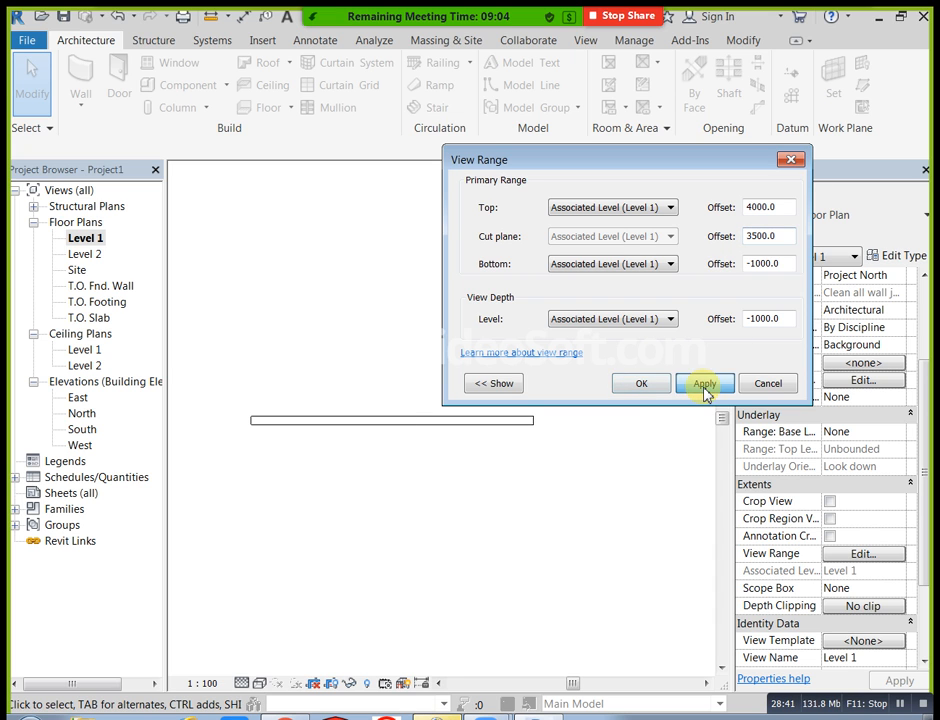
{"action": "left_click", "coordinate": [632, 383]}
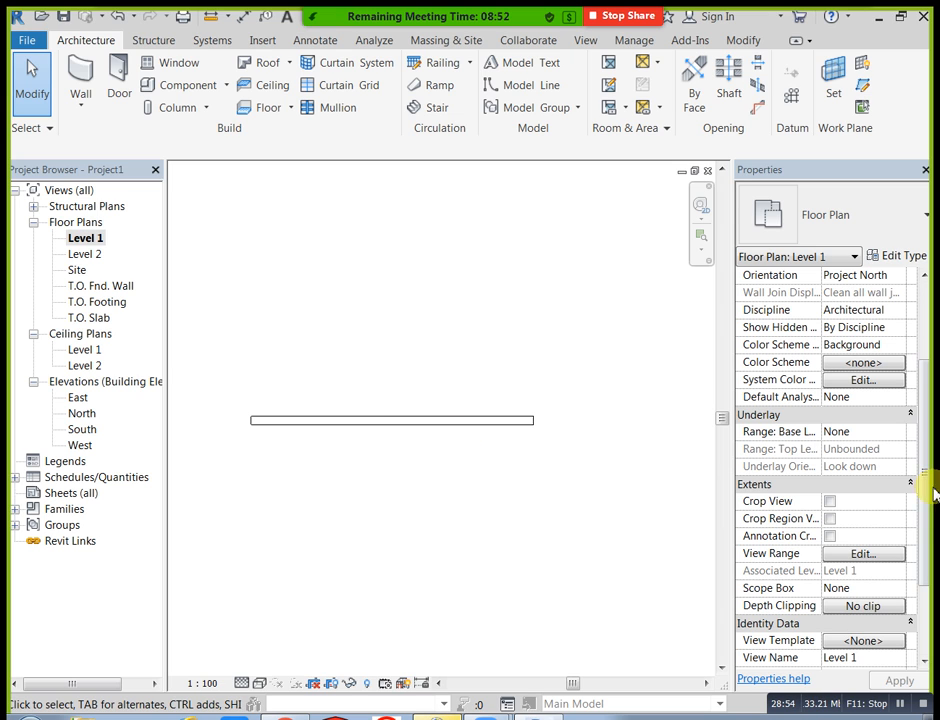
Lower the Cut plane offset of the Level 1 floor plan's view range to 2000
{"action": "scroll", "coordinate": [925, 508], "scroll_direction": "down", "scroll_amount": 1}
{"action": "left_click", "coordinate": [884, 505]}
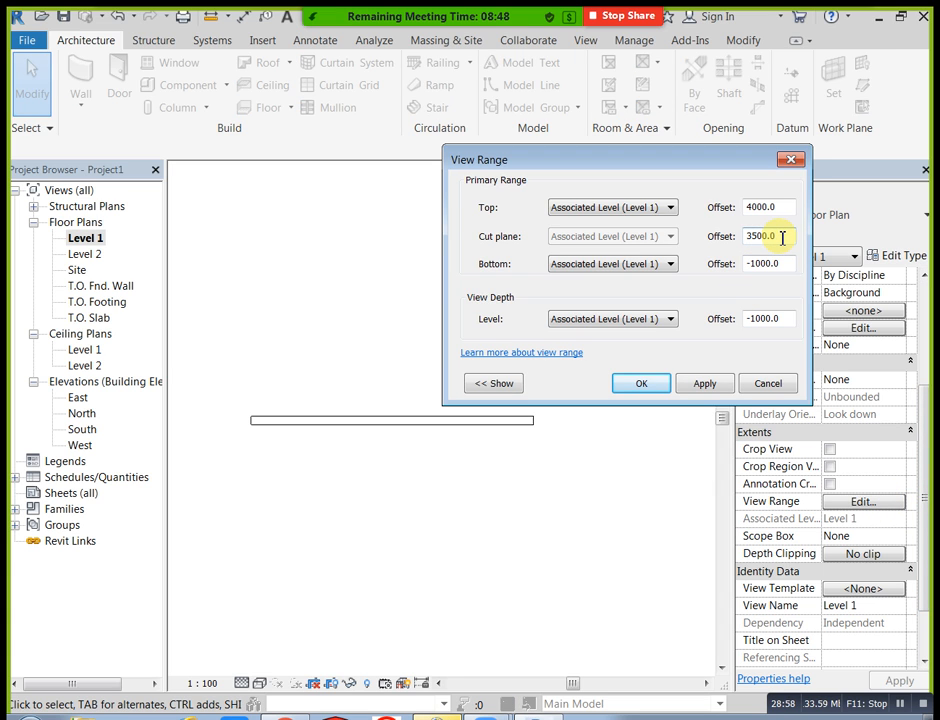
{"action": "left_click_drag", "start_coordinate": [782, 237], "coordinate": [737, 244]}
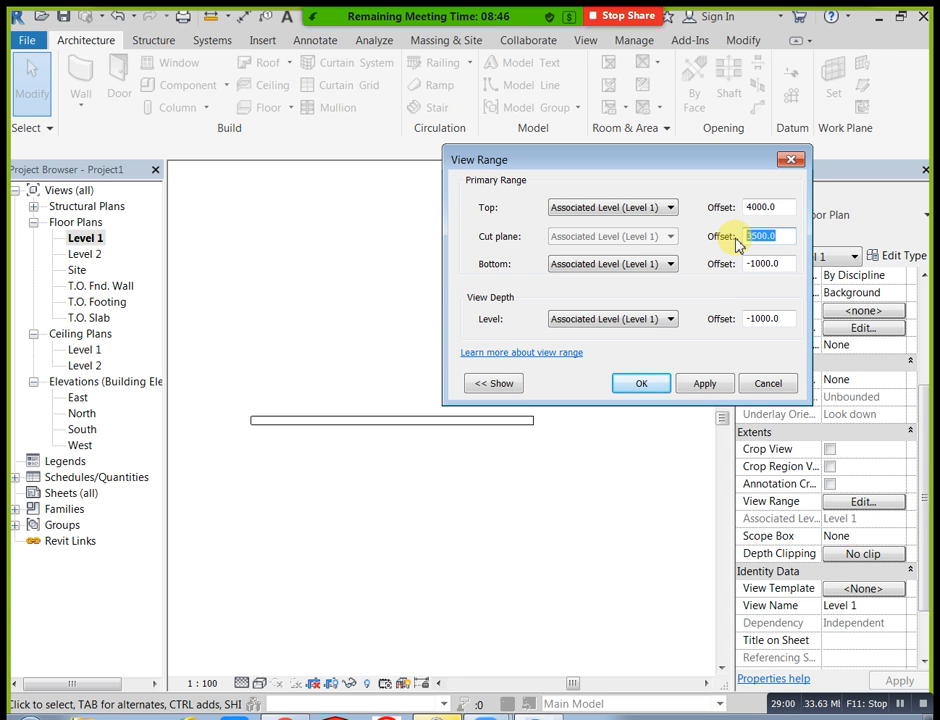
{"action": "type", "text": "20"}
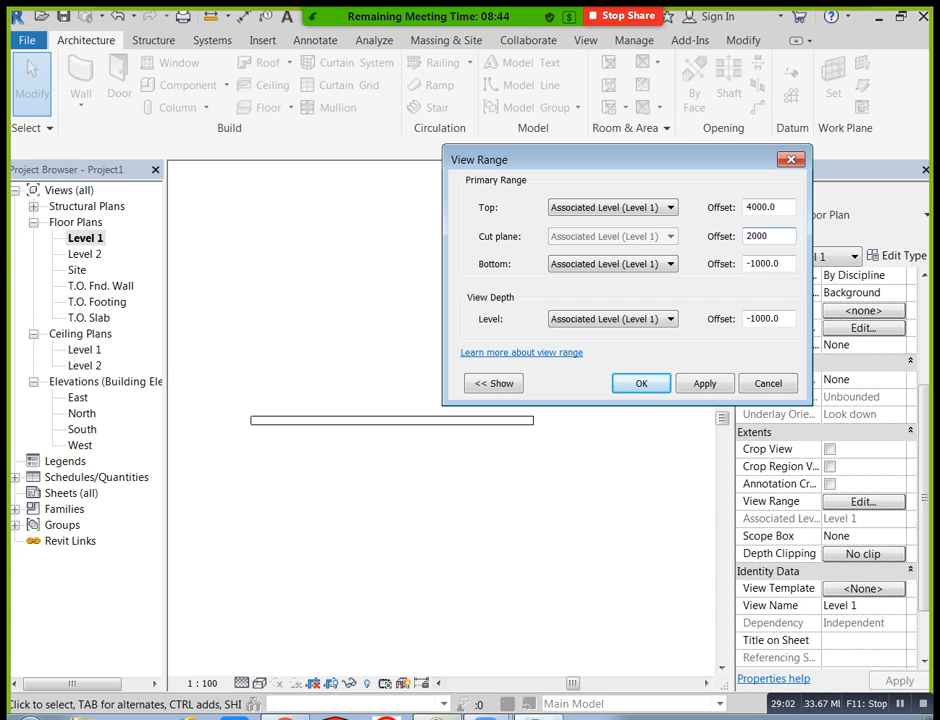
{"action": "left_click", "coordinate": [710, 384]}
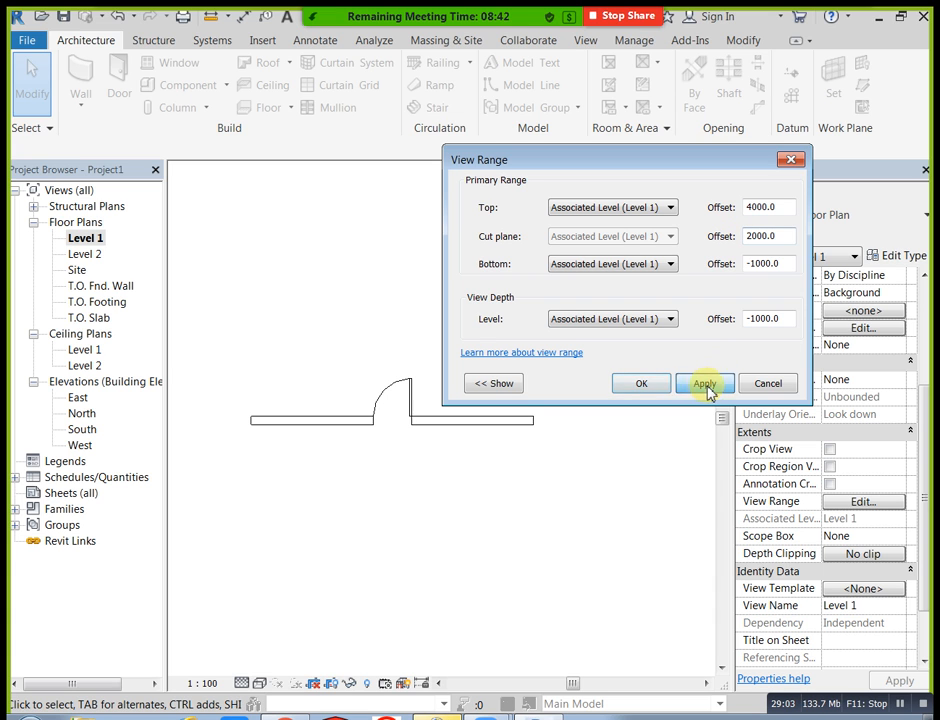
{"action": "left_click", "coordinate": [641, 384]}
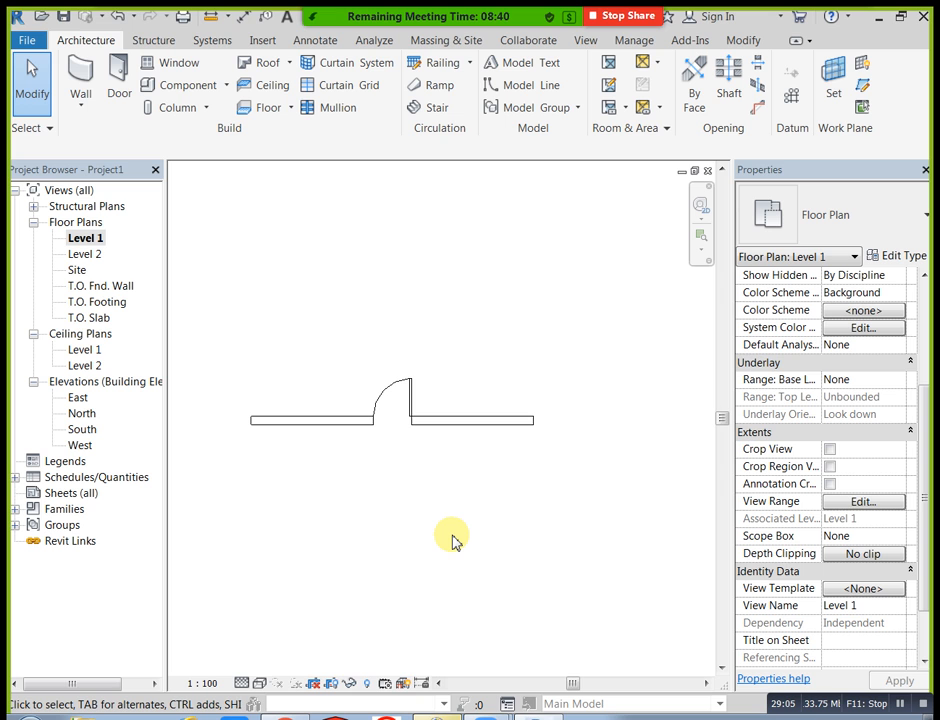
Delete the wall together with its door from the Level 1 floor plan
{"action": "left_click_drag", "start_coordinate": [452, 540], "coordinate": [265, 351]}
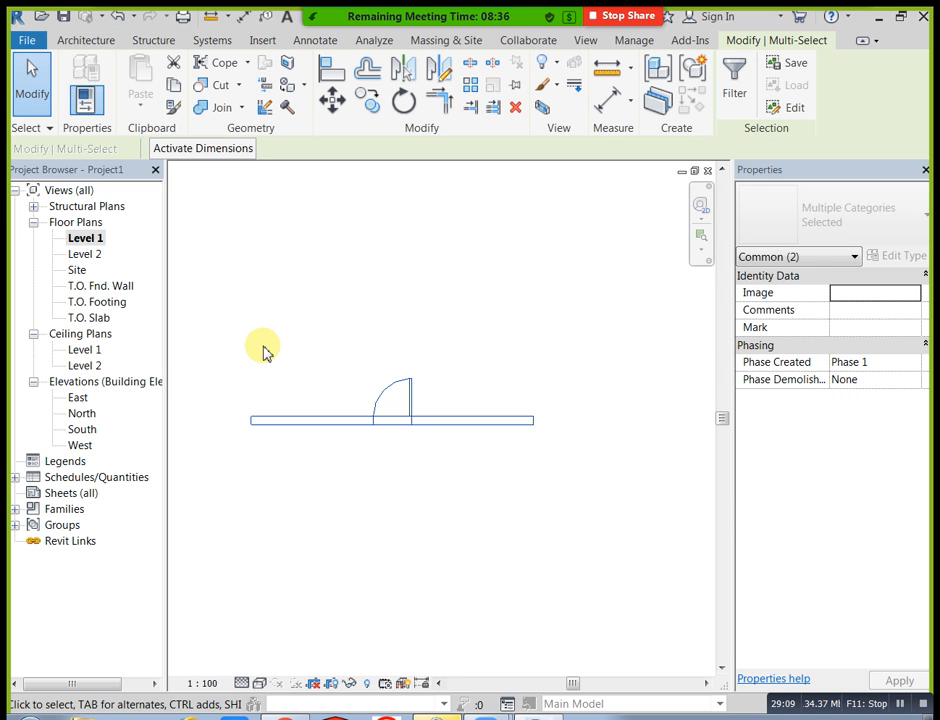
{"action": "key", "text": "Delete"}
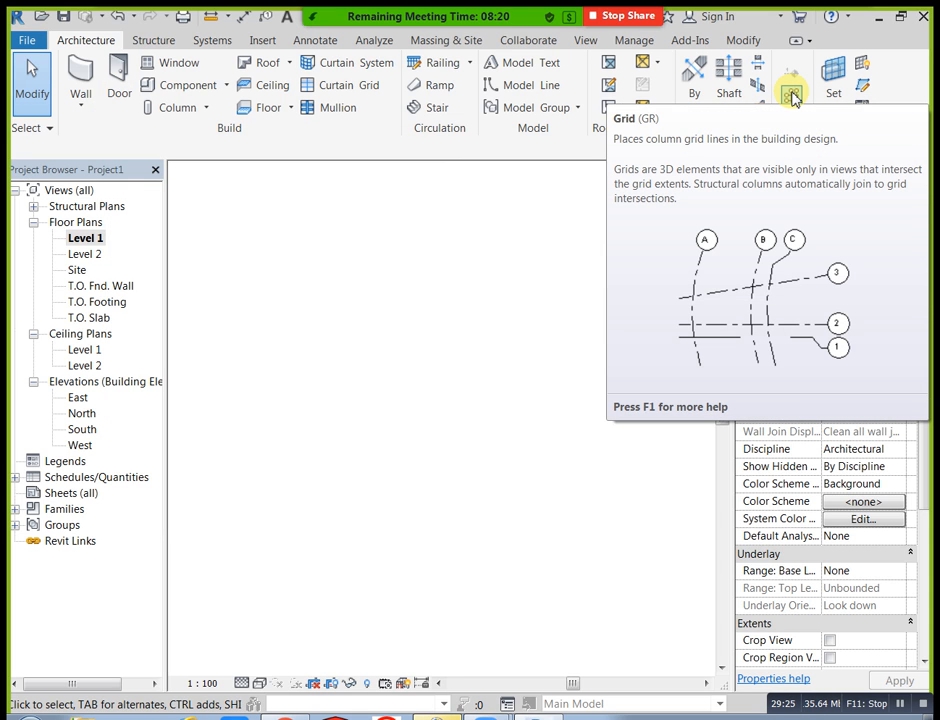
Draw a straight vertical grid line in the Level 1 floor plan
{"action": "left_click", "coordinate": [792, 95]}
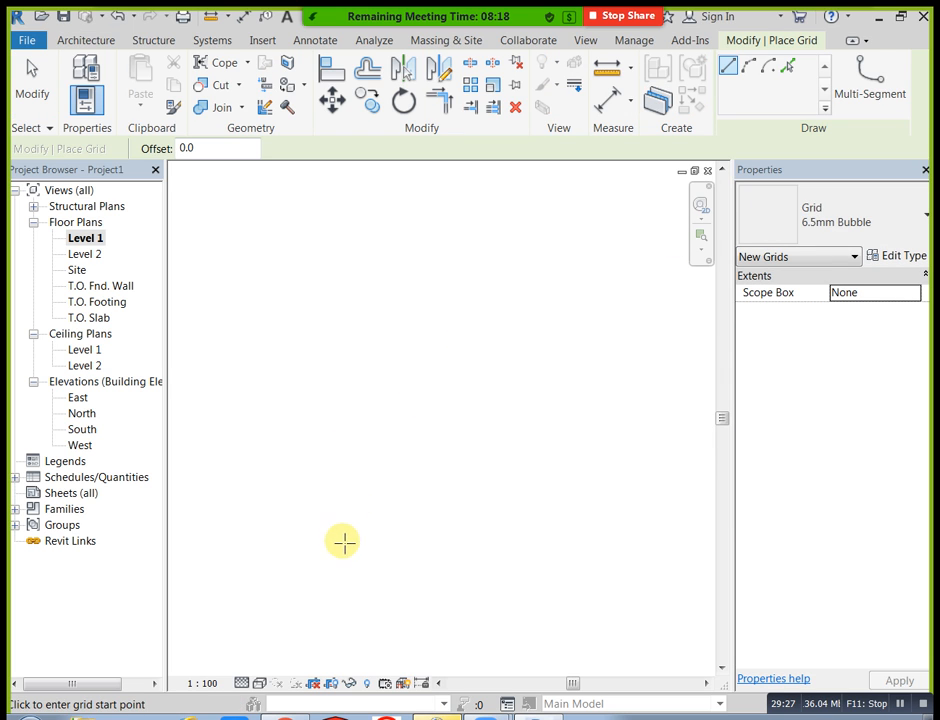
{"action": "left_click", "coordinate": [341, 543]}
{"action": "scroll", "coordinate": [361, 300], "scroll_direction": "down", "scroll_amount": 2}
{"action": "middle_click_drag", "start_coordinate": [373, 285], "coordinate": [365, 480]}
{"action": "scroll", "coordinate": [365, 480], "scroll_direction": "down", "scroll_amount": 3}
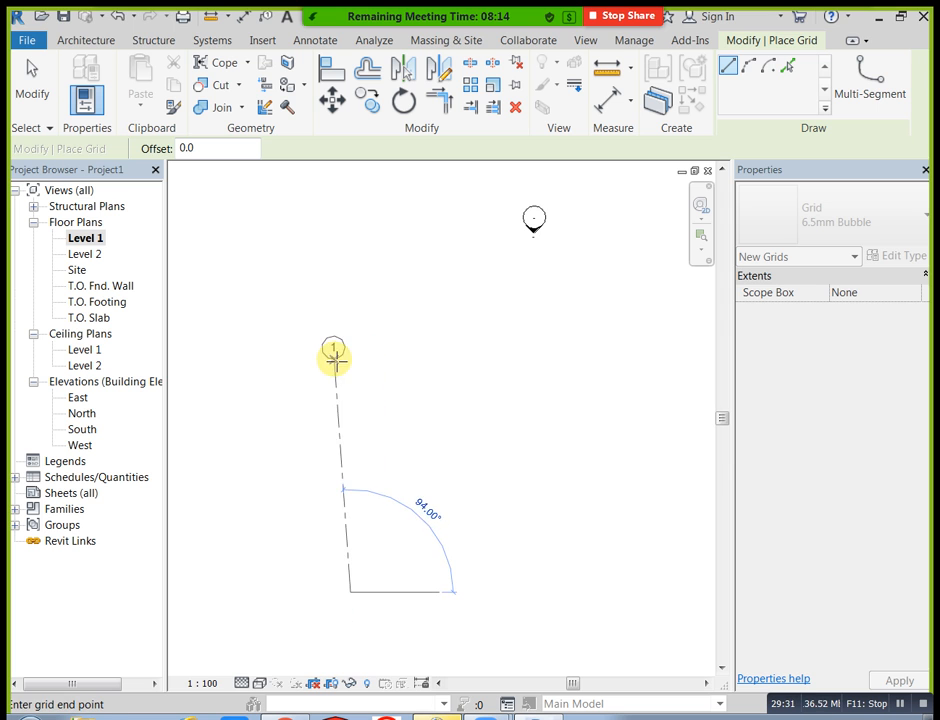
{"action": "left_click", "coordinate": [350, 338]}
{"action": "scroll", "coordinate": [344, 455], "scroll_direction": "down", "scroll_amount": 2}
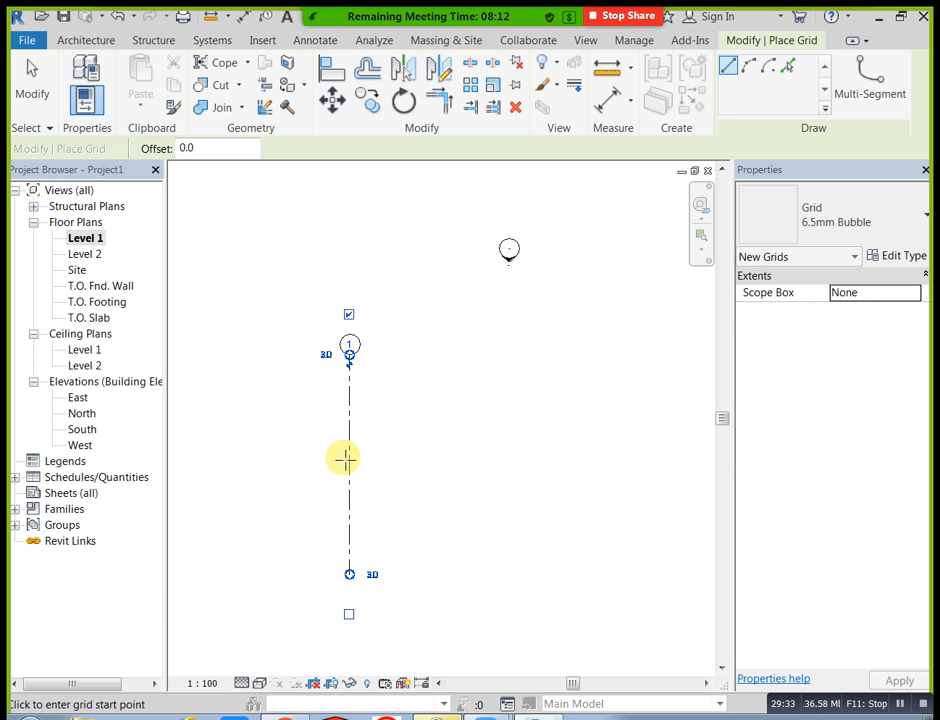
Draw two horizontal grid lines about 9635 mm apart across grid 1, plus a vertical one about 17760 mm to its right
{"action": "left_click", "coordinate": [313, 412]}
{"action": "left_click", "coordinate": [557, 413]}
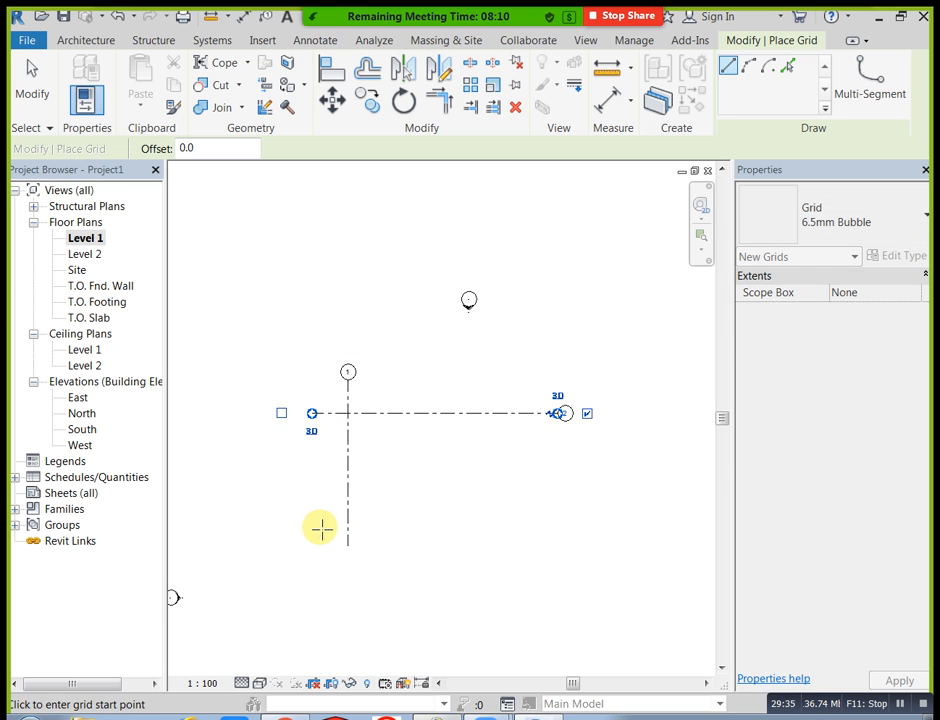
{"action": "left_click", "coordinate": [319, 527]}
{"action": "left_click", "coordinate": [587, 526]}
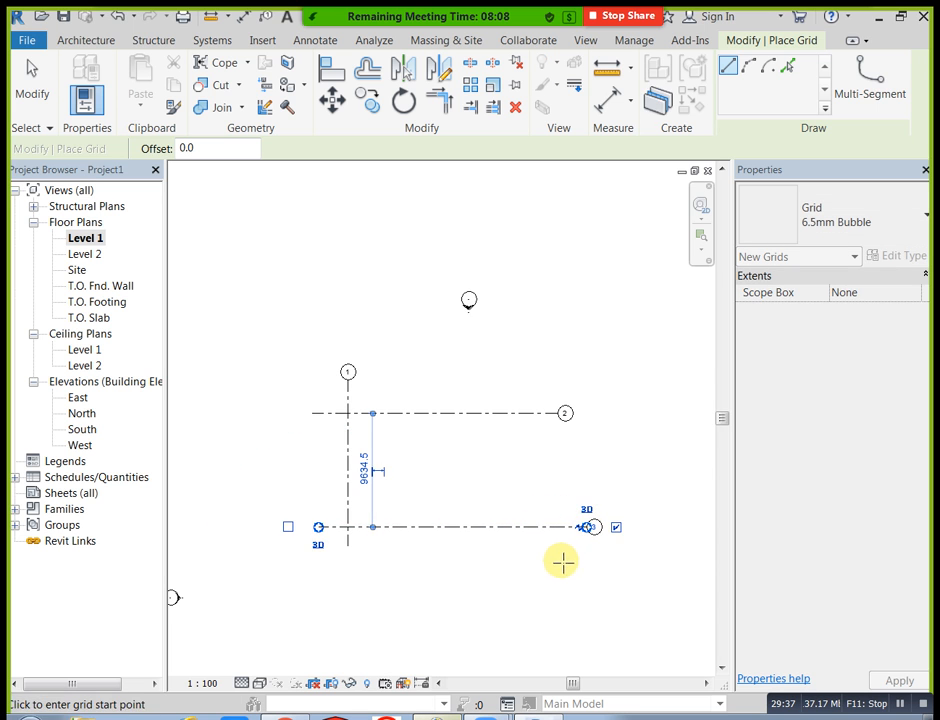
{"action": "left_click", "coordinate": [557, 561]}
{"action": "left_click", "coordinate": [557, 379]}
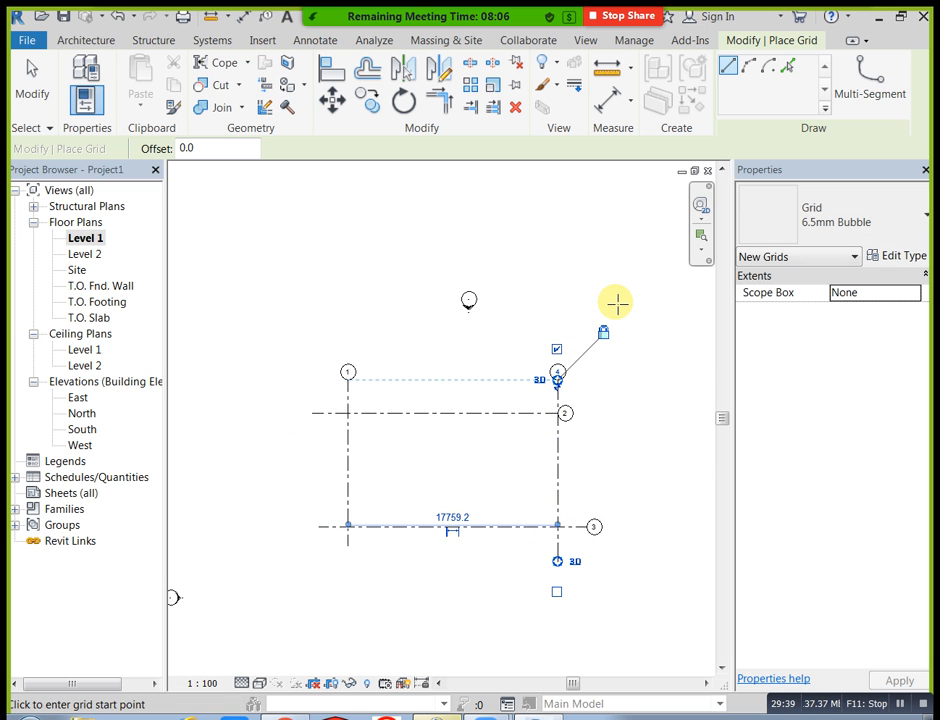
{"action": "key", "text": "Escape"}
{"action": "key", "text": "Escape"}
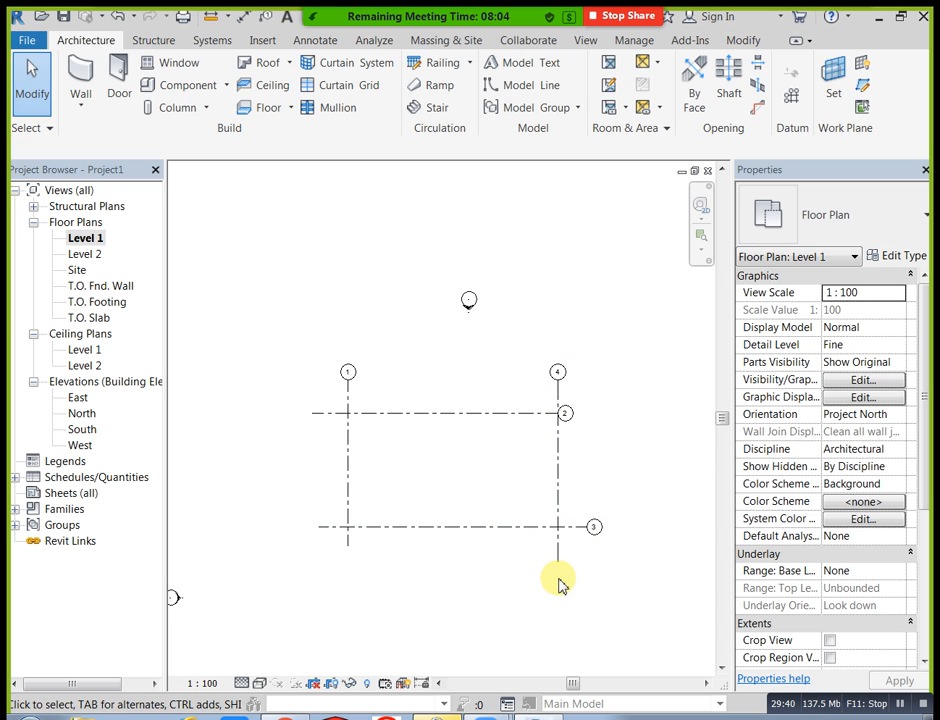
{"action": "left_click", "coordinate": [572, 528]}
{"action": "left_click_drag", "start_coordinate": [418, 447], "coordinate": [332, 388]}
{"action": "left_click", "coordinate": [574, 519]}
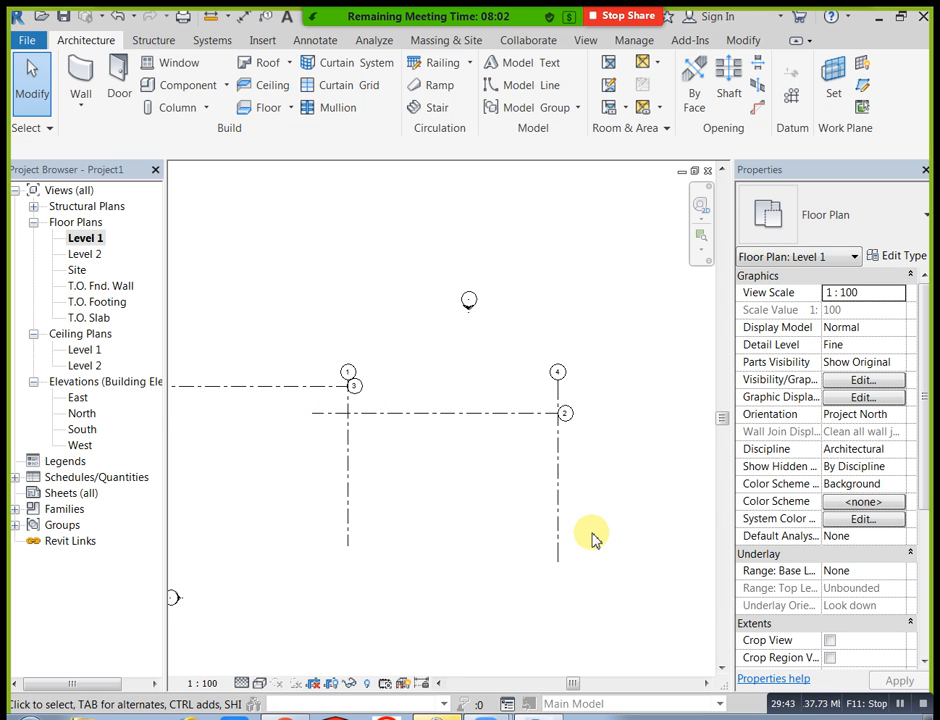
{"action": "key", "text": "ctrl+z"}
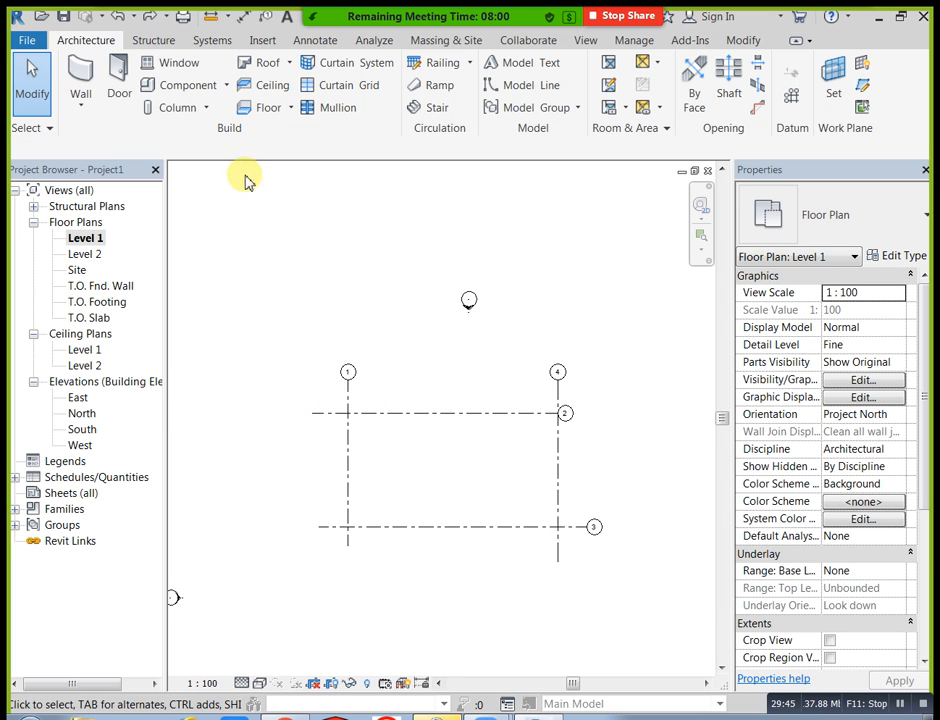
Draw a rectangle of Generic - 200mm walls from the intersection of grids 1 and 2 to that of grids 3 and 4
{"action": "scroll", "coordinate": [434, 466], "scroll_direction": "up", "scroll_amount": 2}
{"action": "middle_click_drag", "start_coordinate": [434, 466], "coordinate": [399, 451]}
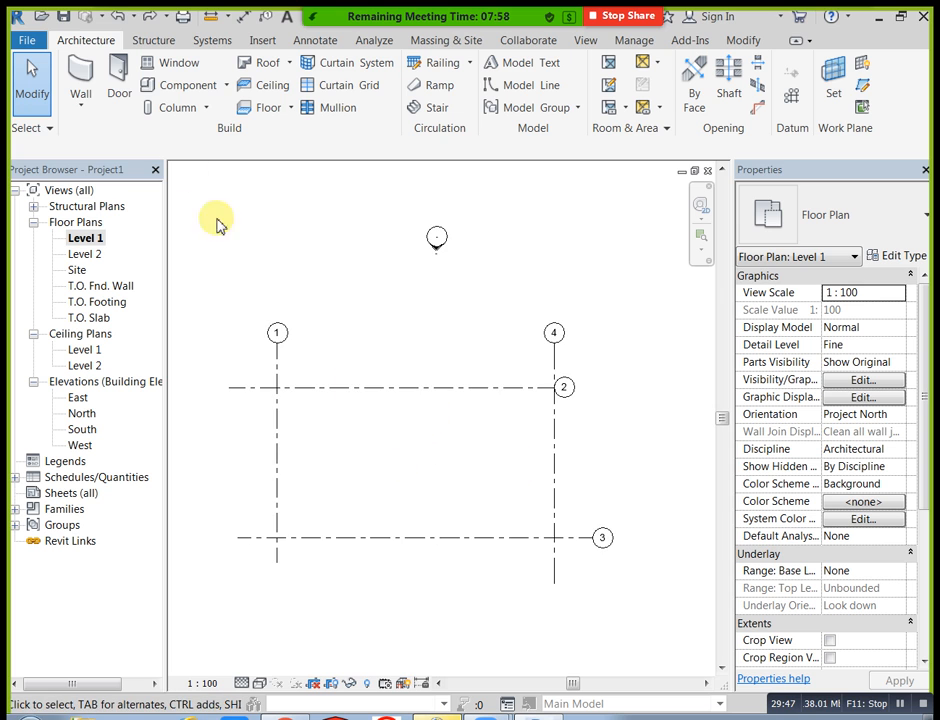
{"action": "left_click", "coordinate": [82, 80]}
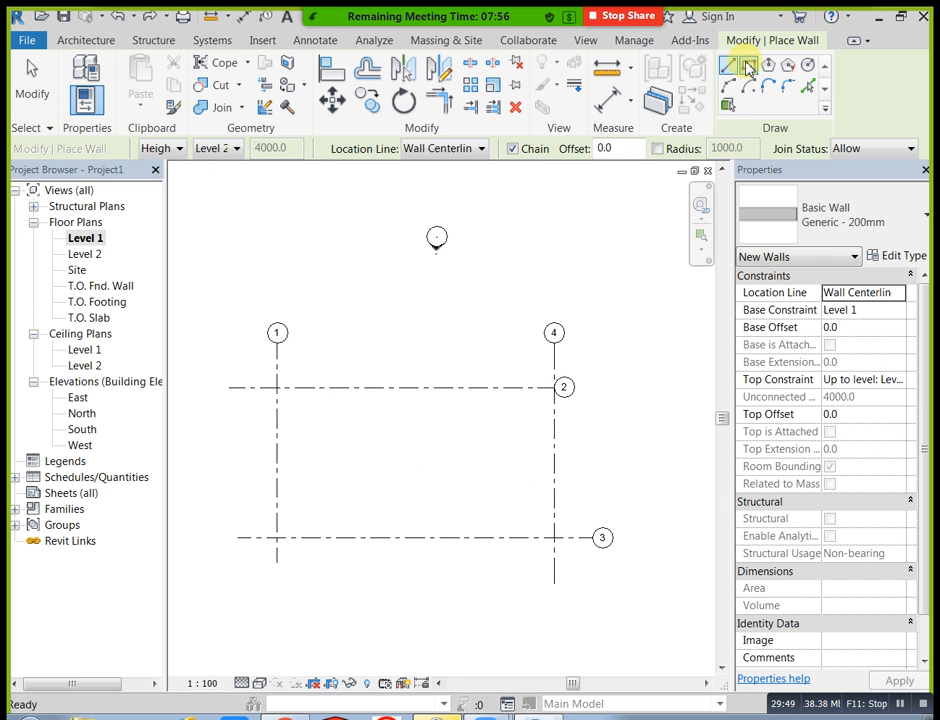
{"action": "left_click", "coordinate": [748, 64]}
{"action": "left_click", "coordinate": [277, 387]}
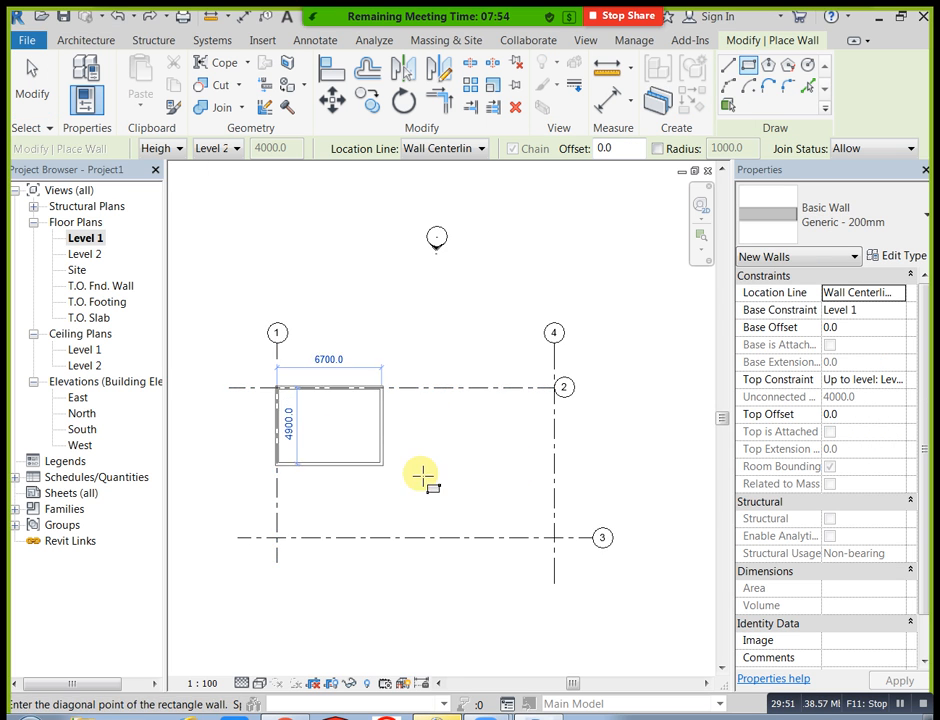
{"action": "left_click", "coordinate": [554, 538]}
{"action": "key", "text": "Escape"}
{"action": "key", "text": "Escape"}
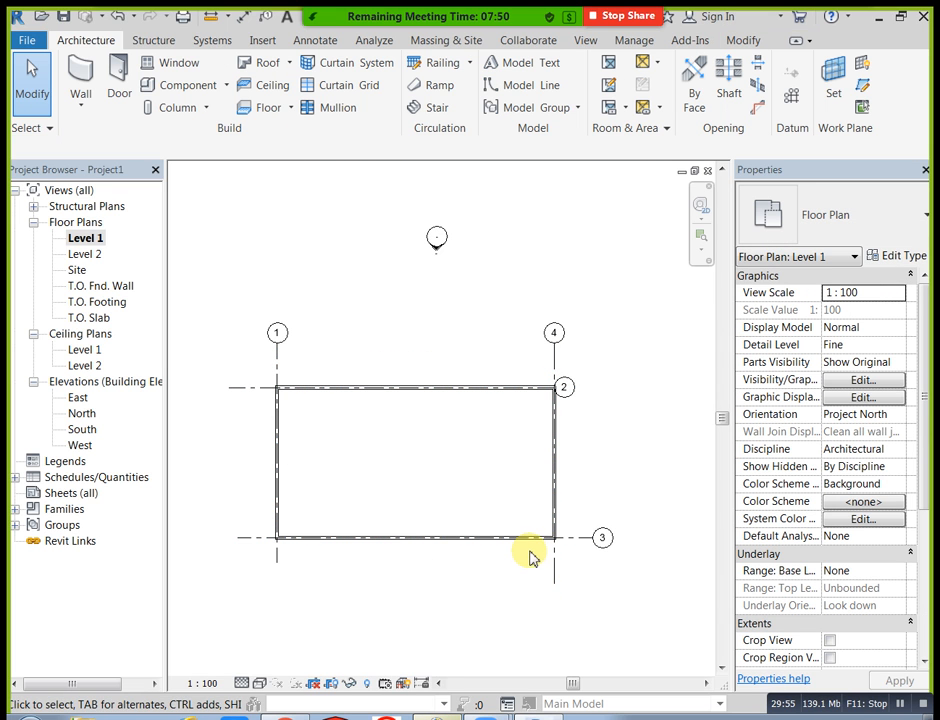
Draw an arc grid line bulging upward, radius about 11330 mm, between grid 2's intersections with grids 1 and 4
{"action": "left_click", "coordinate": [791, 93]}
{"action": "left_click", "coordinate": [749, 66]}
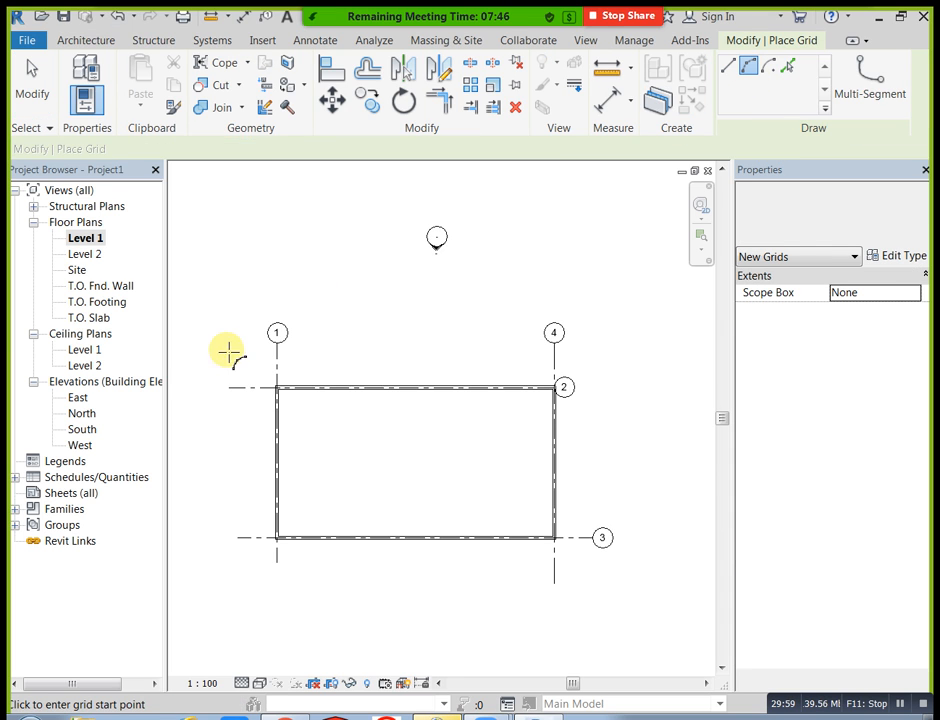
{"action": "left_click", "coordinate": [277, 387]}
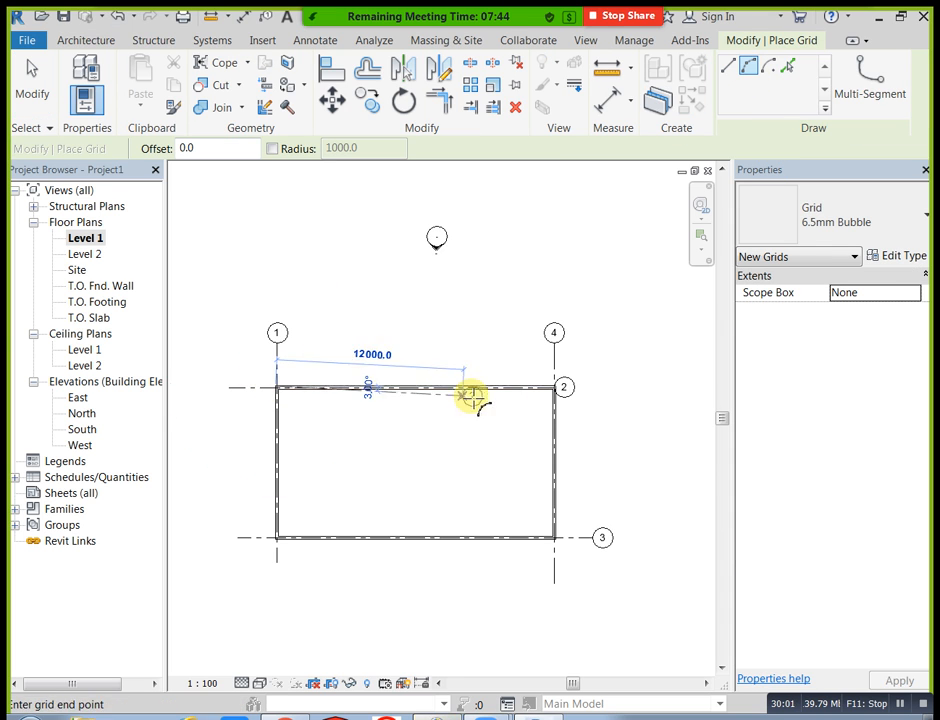
{"action": "left_click", "coordinate": [555, 387]}
{"action": "left_click", "coordinate": [489, 336]}
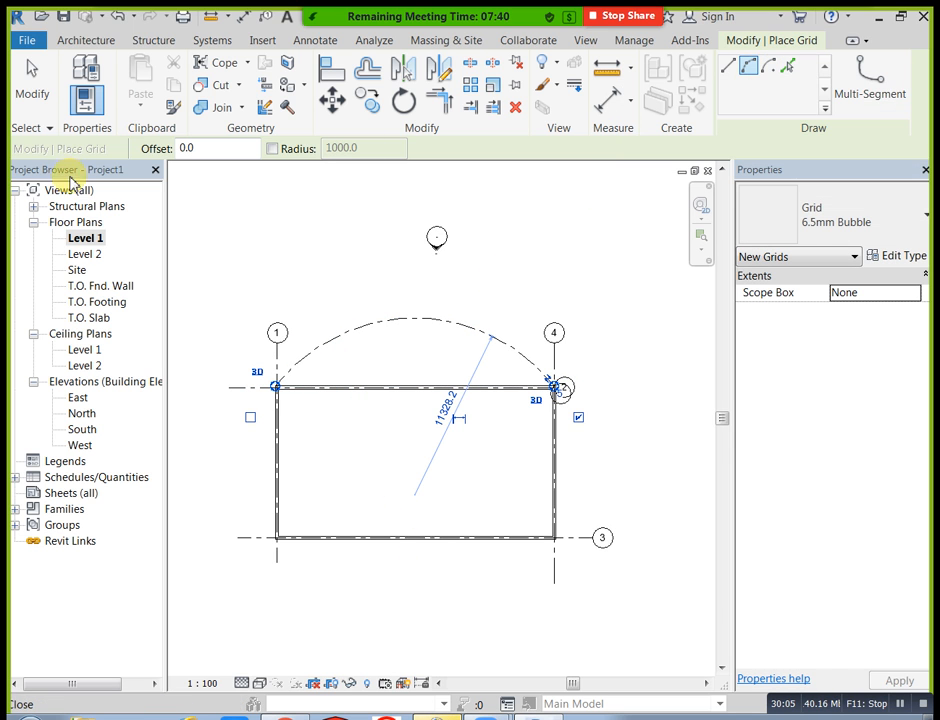
{"action": "left_click", "coordinate": [36, 90]}
Draw a Generic - 200mm arc wall following the curved grid line from grid 1 to grid 4
{"action": "left_click", "coordinate": [80, 75]}
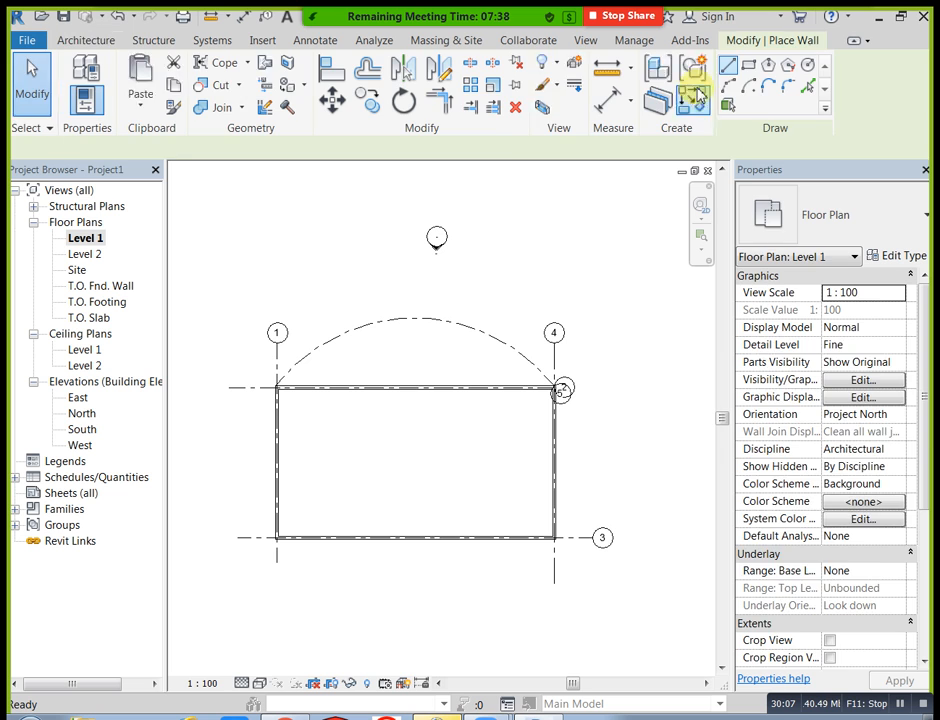
{"action": "left_click", "coordinate": [727, 86]}
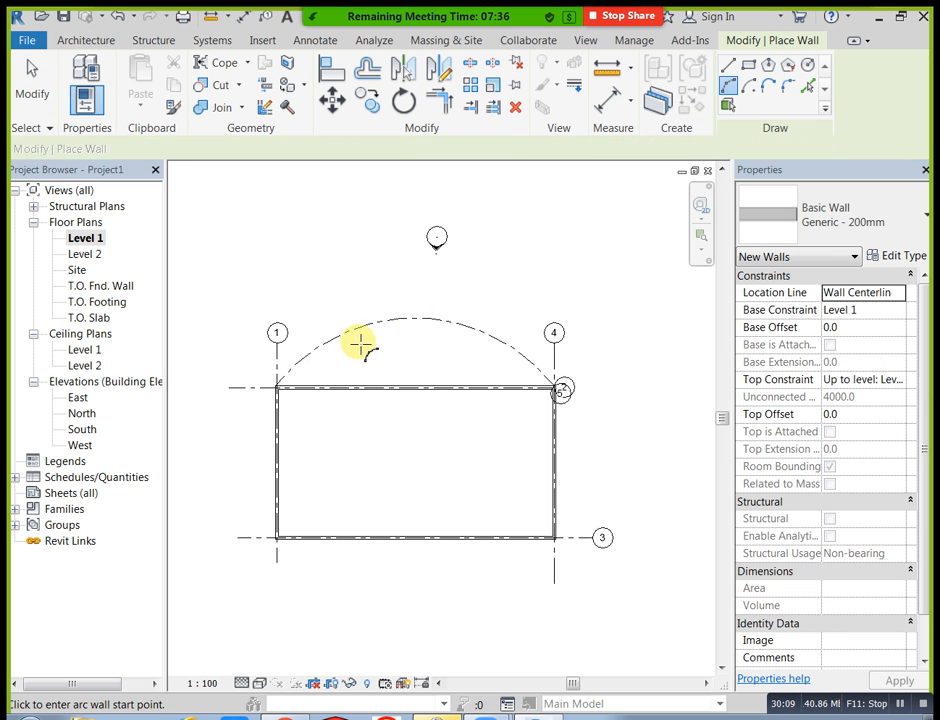
{"action": "left_click", "coordinate": [277, 387]}
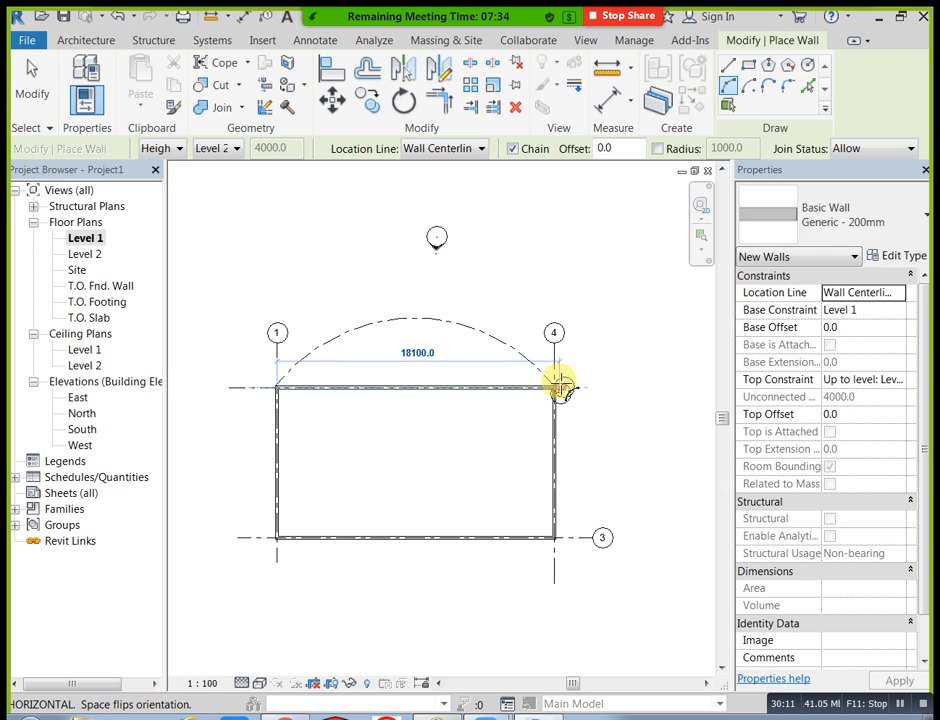
{"action": "left_click", "coordinate": [555, 387]}
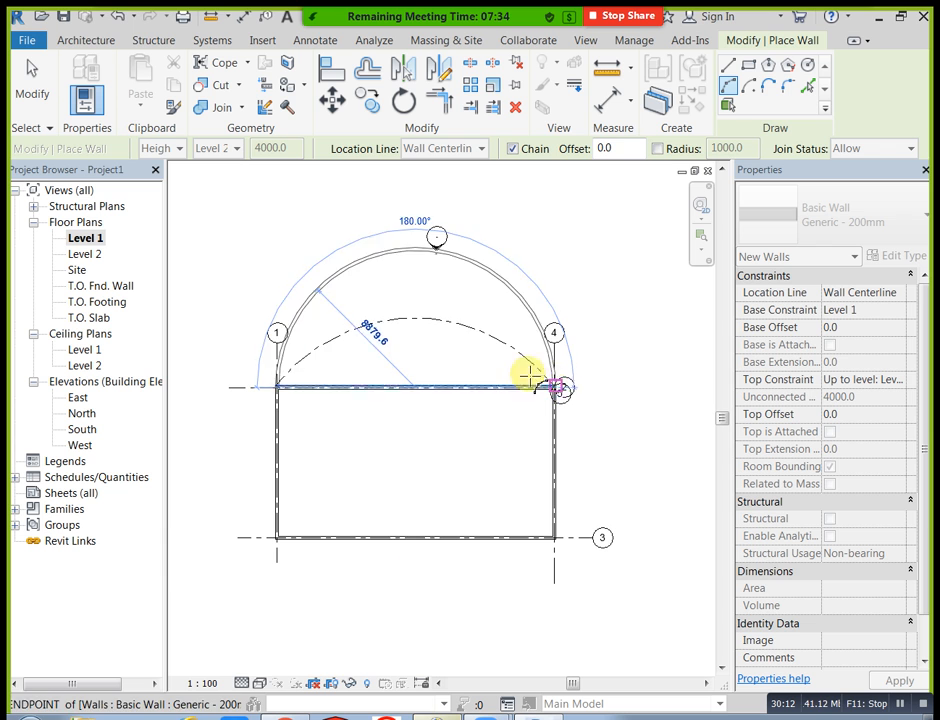
{"action": "left_click", "coordinate": [432, 318]}
{"action": "key", "text": "Escape"}
{"action": "key", "text": "Escape"}
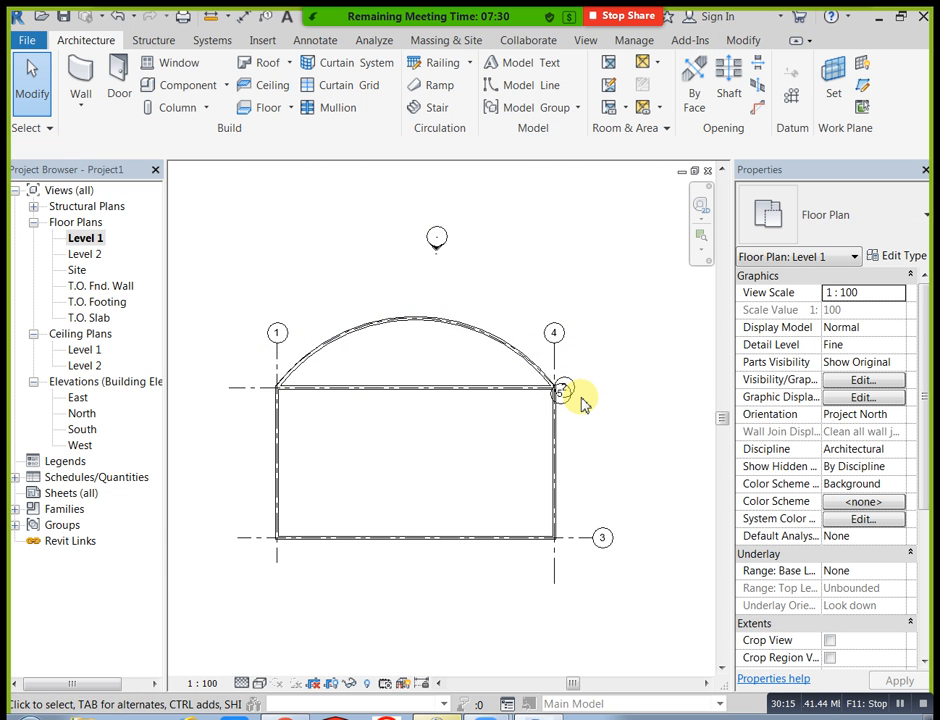
Delete the straight wall running along grid 2 beneath the arc wall
{"action": "left_click", "coordinate": [447, 397]}
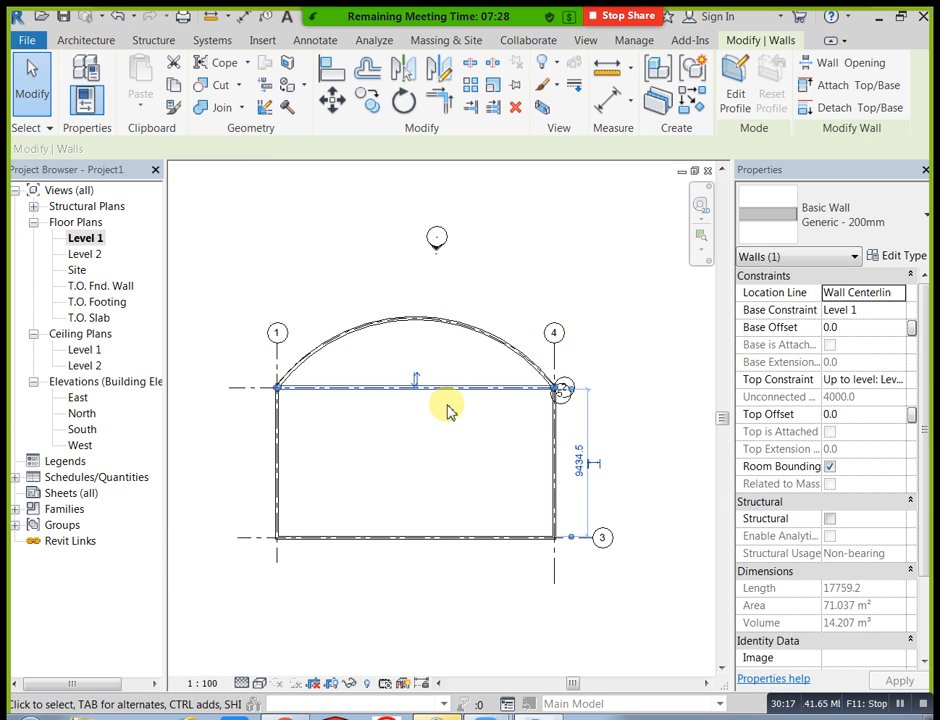
{"action": "key", "text": "Delete"}
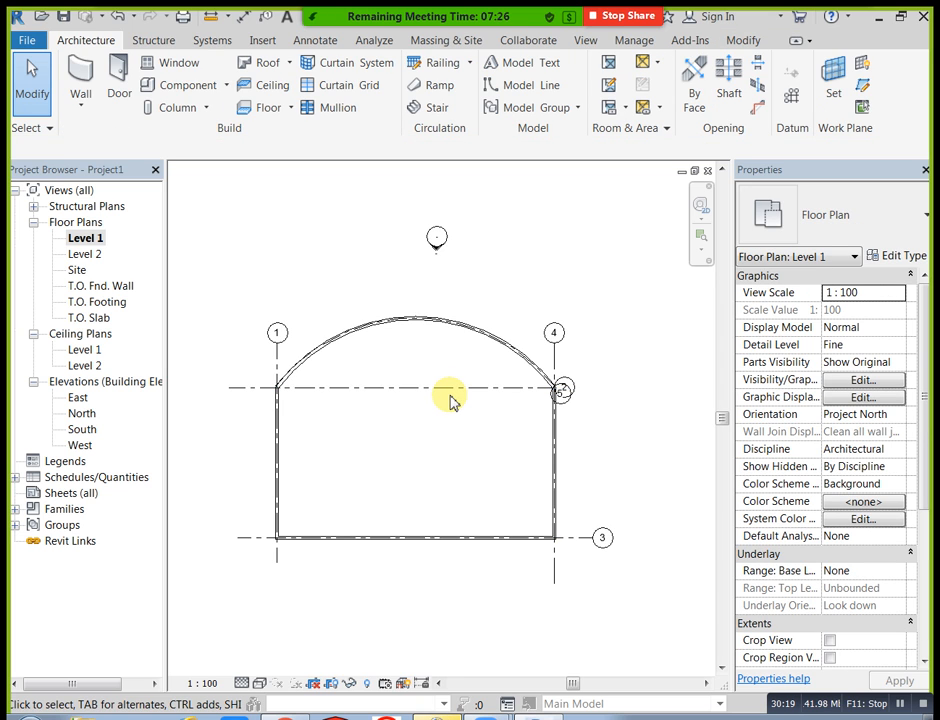
{"action": "scroll", "coordinate": [475, 310], "scroll_direction": "up", "scroll_amount": 1}
{"action": "scroll", "coordinate": [550, 310], "scroll_direction": "down", "scroll_amount": 1}
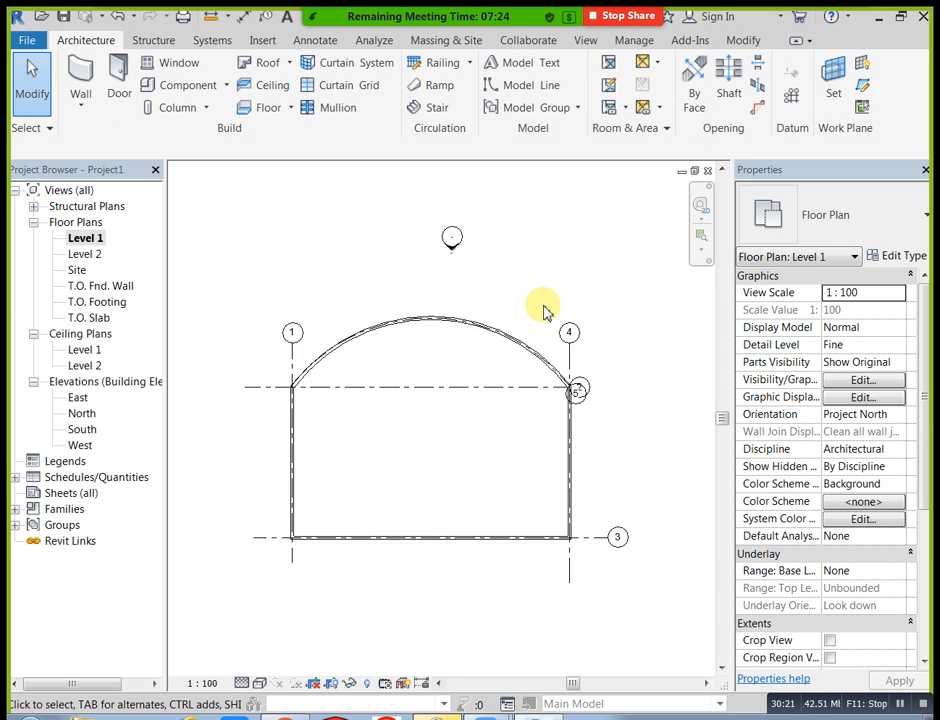
Delete all the walls and grid lines from the Level 1 floor plan
{"action": "scroll", "coordinate": [530, 315], "scroll_direction": "down", "scroll_amount": 1}
{"action": "left_click_drag", "start_coordinate": [227, 304], "coordinate": [629, 566]}
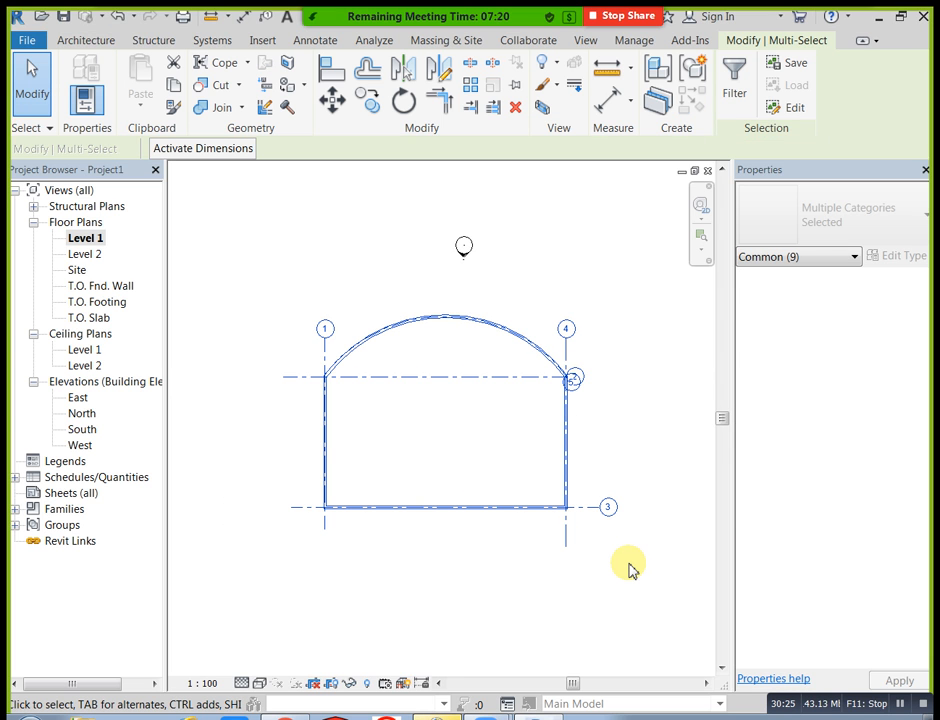
{"action": "key", "text": "Delete"}
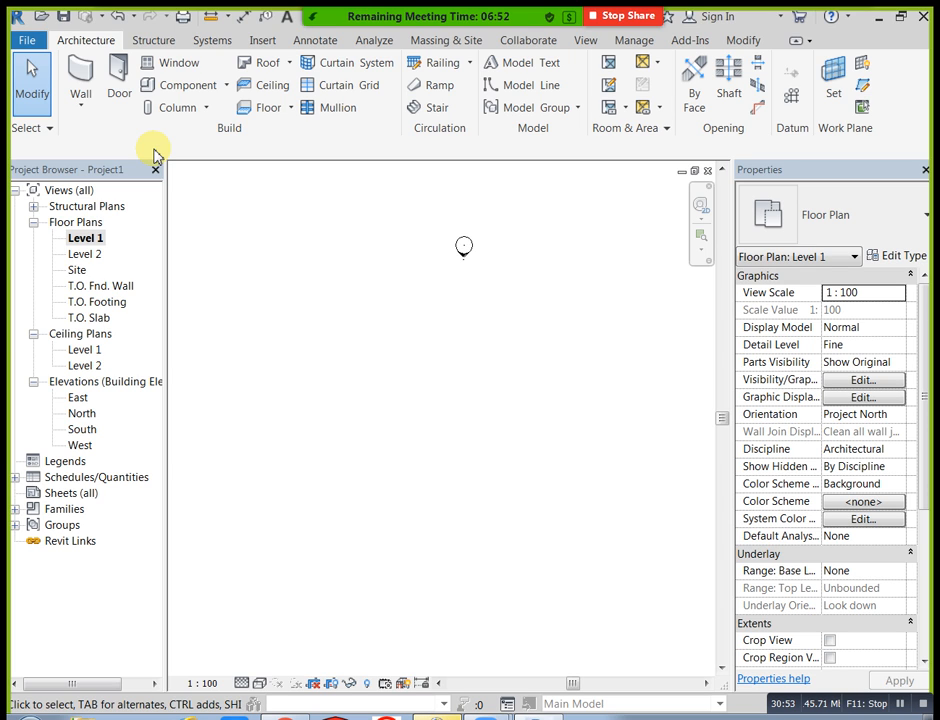
{"action": "left_click", "coordinate": [80, 100]}
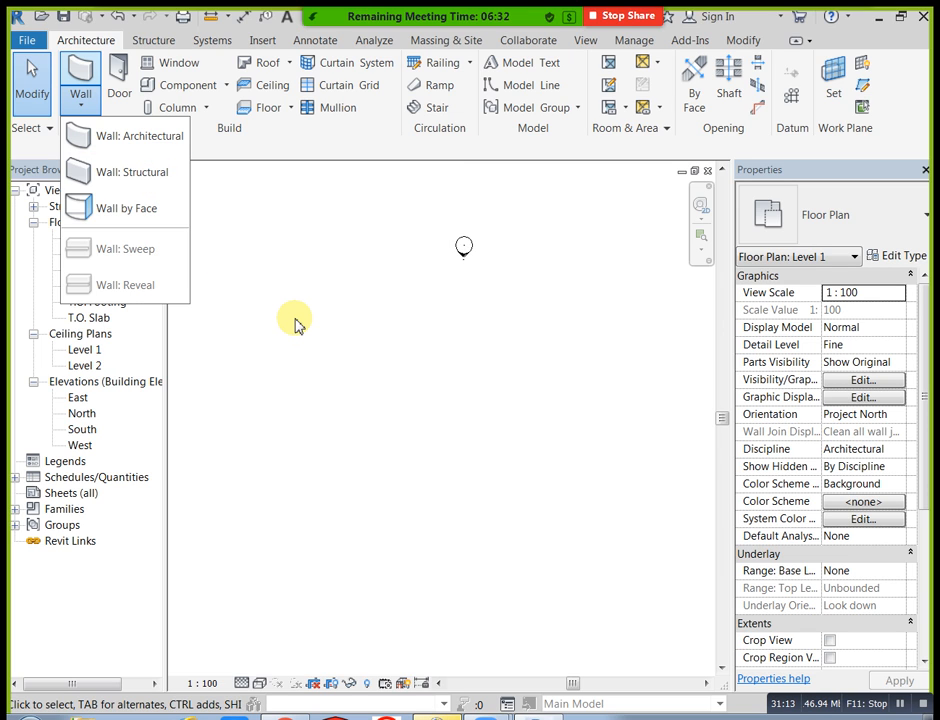
{"action": "left_click", "coordinate": [296, 324]}
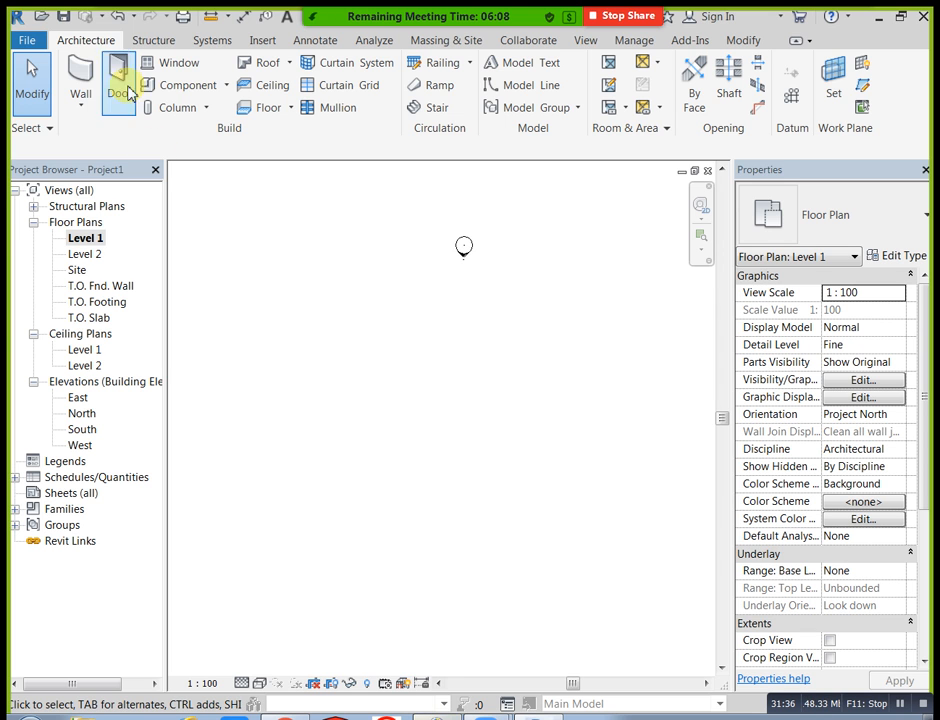
{"action": "left_click", "coordinate": [83, 68]}
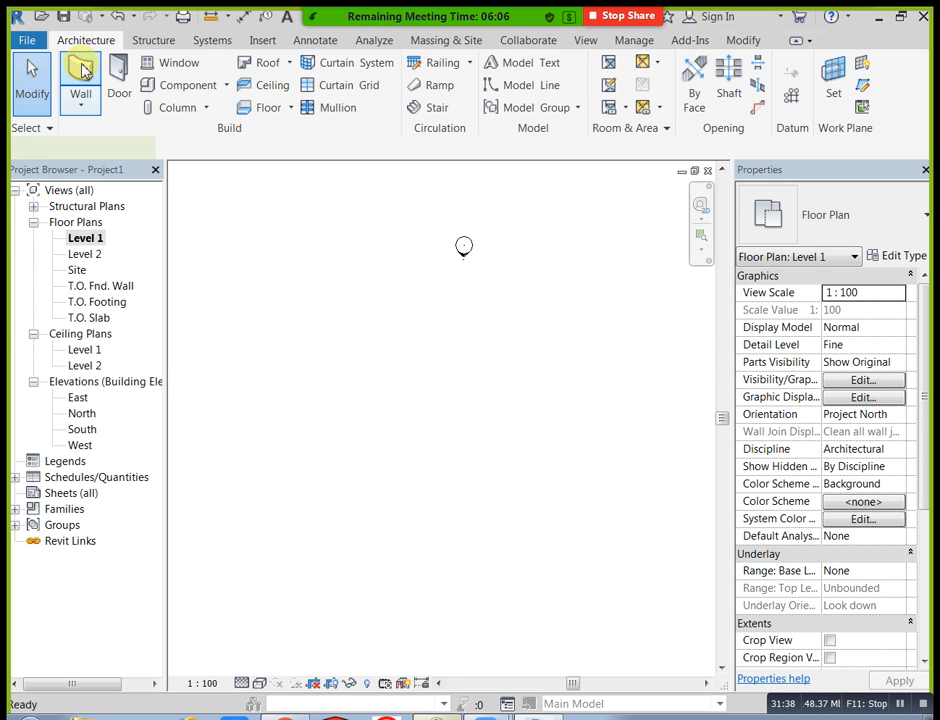
{"action": "left_click", "coordinate": [43, 92]}
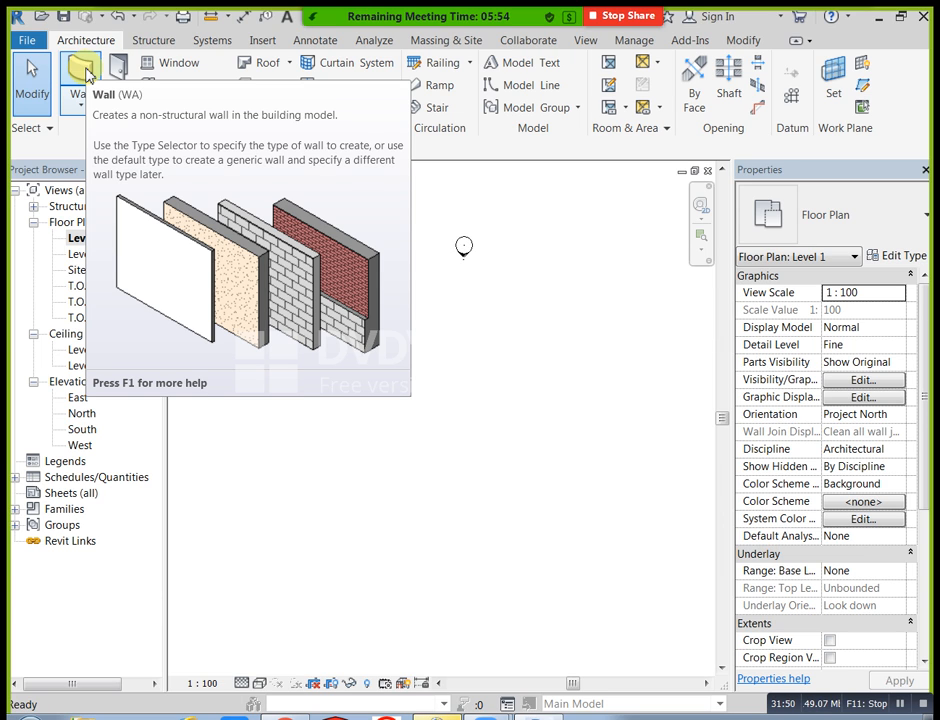
Draw a rectangle of Generic - 200mm walls, about 11300 by 7000 mm, with their height reaching from Level 1 to Level 7
{"action": "left_click", "coordinate": [86, 75]}
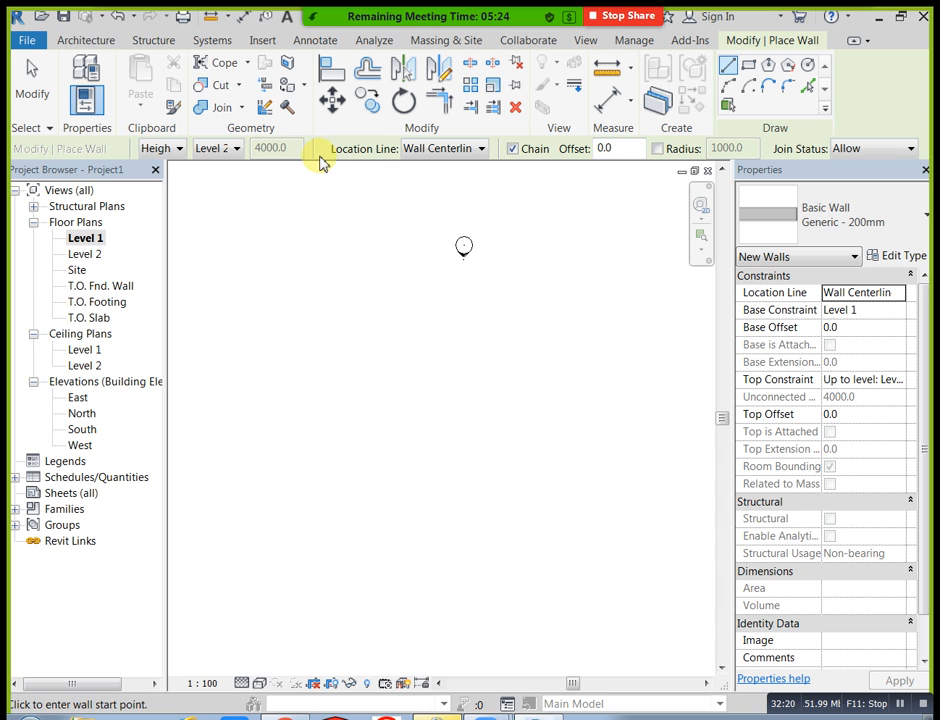
{"action": "left_click", "coordinate": [171, 152]}
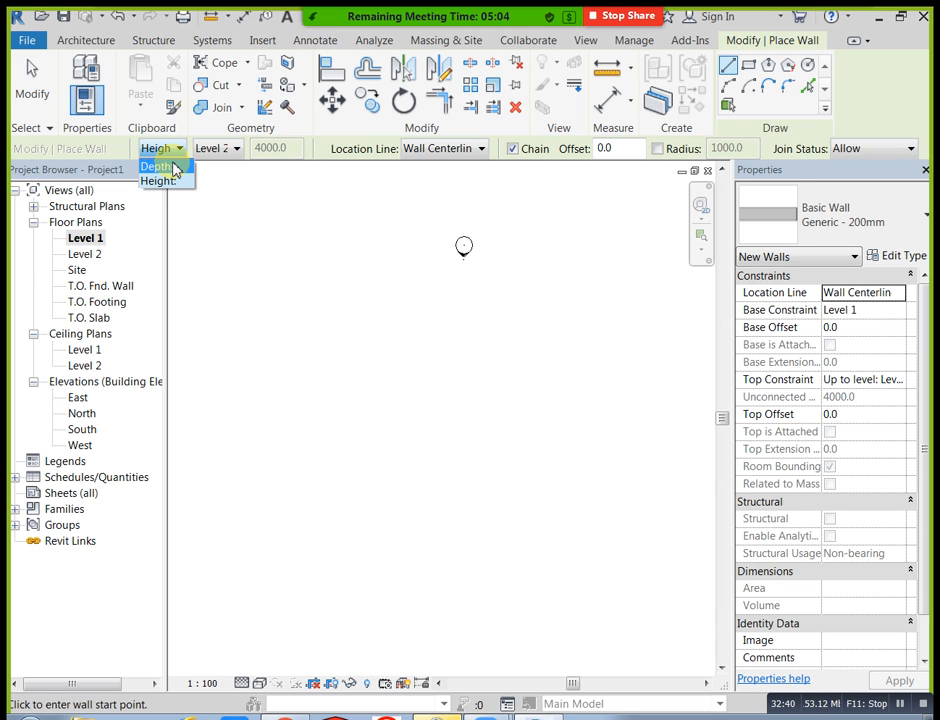
{"action": "left_click", "coordinate": [173, 182]}
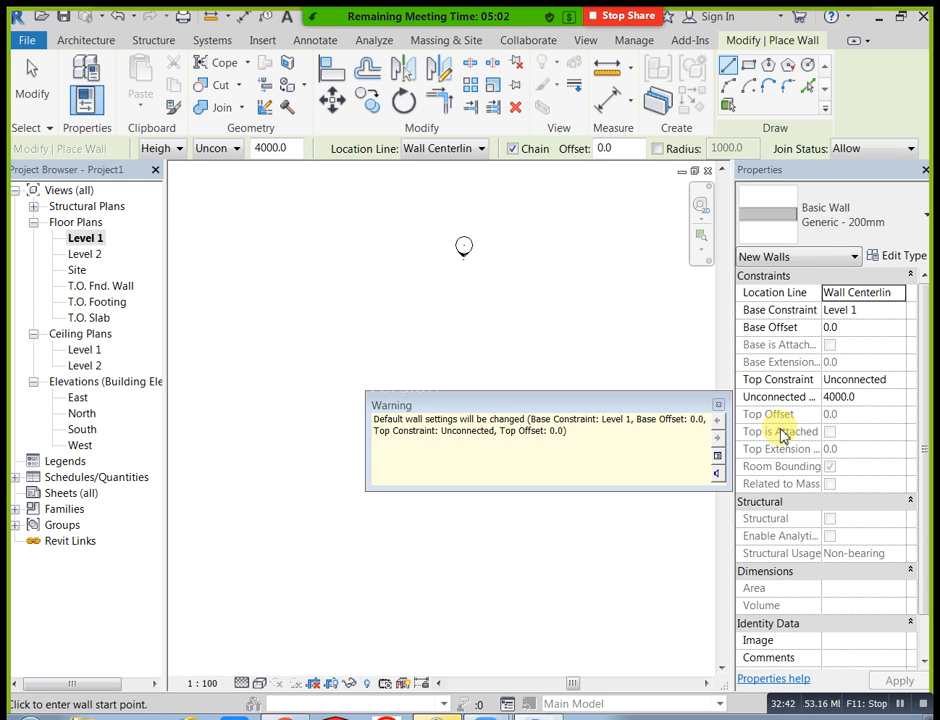
{"action": "left_click", "coordinate": [717, 404]}
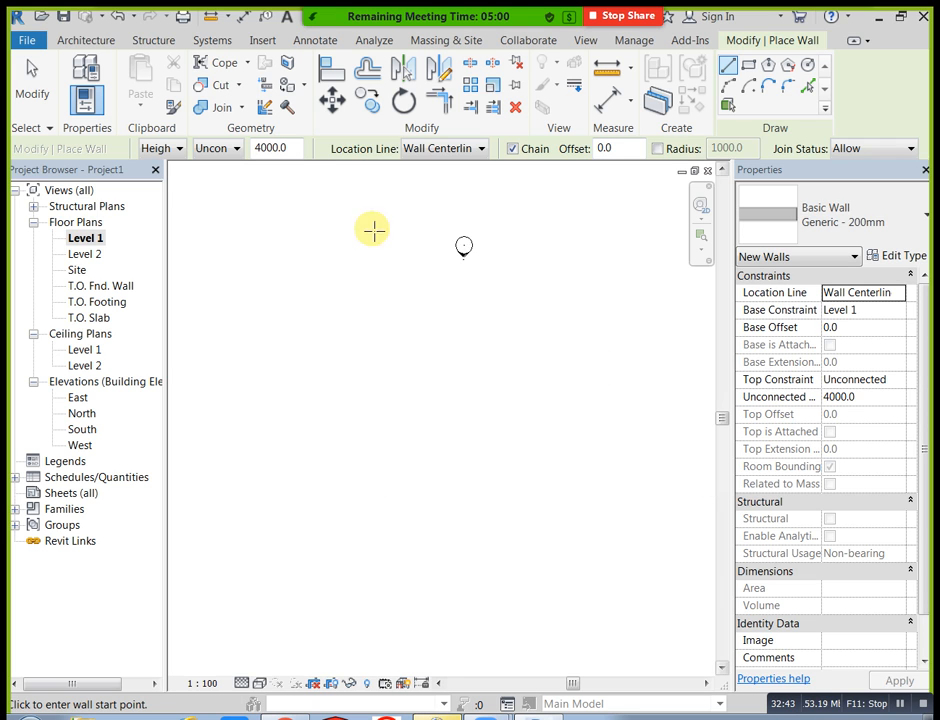
{"action": "left_click", "coordinate": [238, 149]}
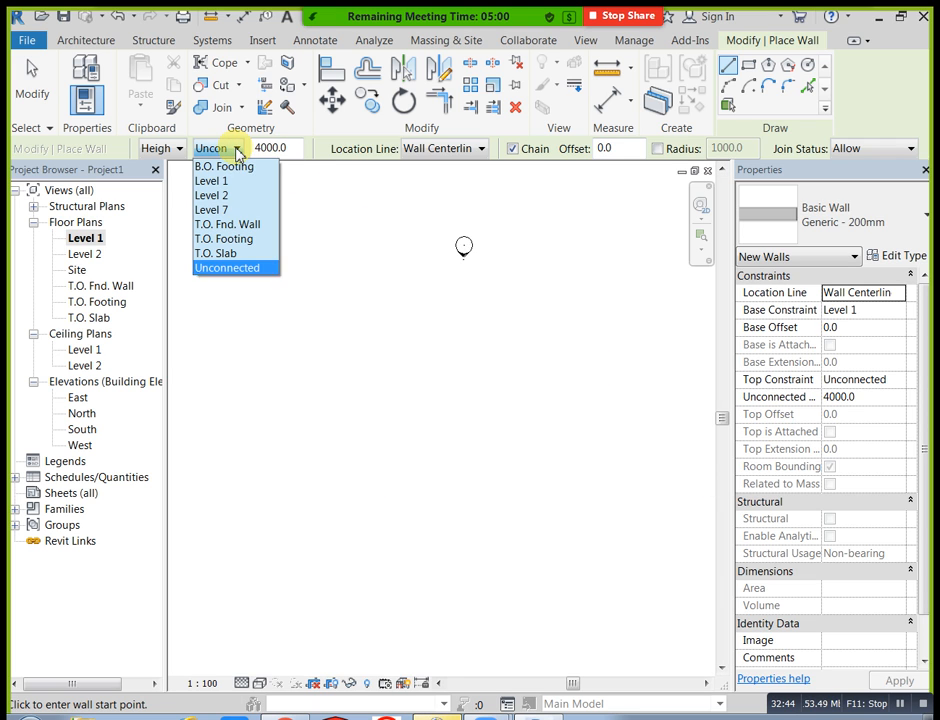
{"action": "left_click", "coordinate": [240, 209]}
{"action": "left_click", "coordinate": [512, 147]}
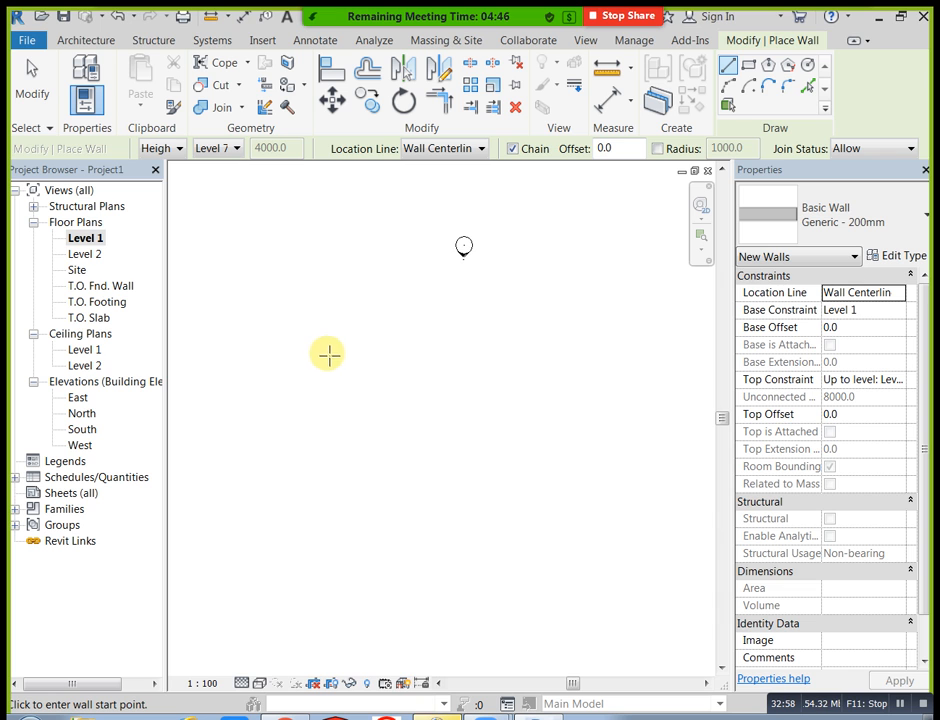
{"action": "left_click", "coordinate": [748, 64]}
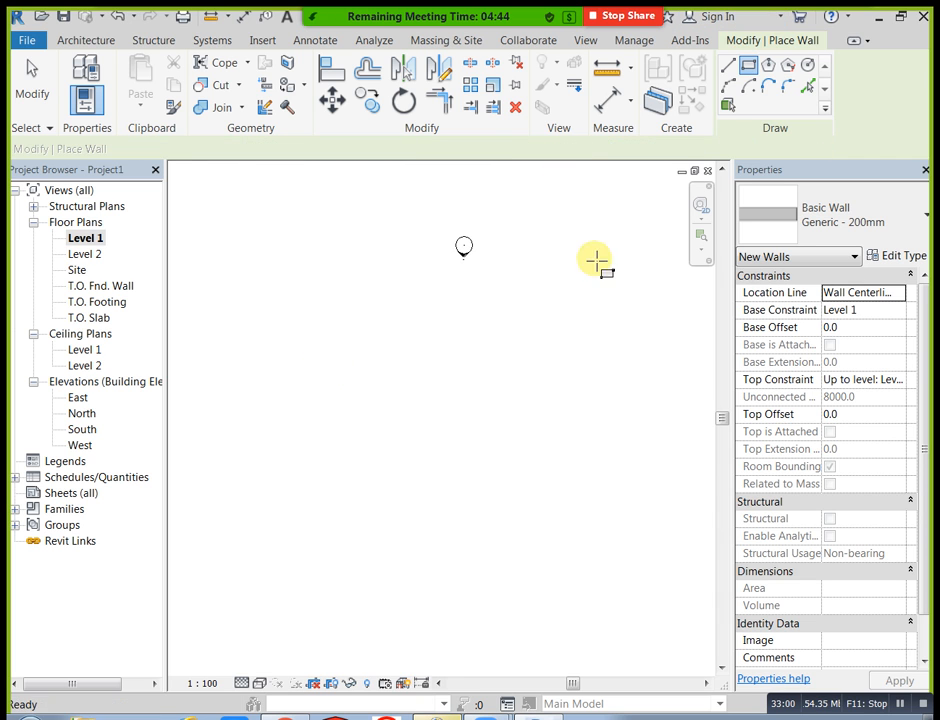
{"action": "left_click", "coordinate": [316, 370]}
{"action": "left_click", "coordinate": [471, 467]}
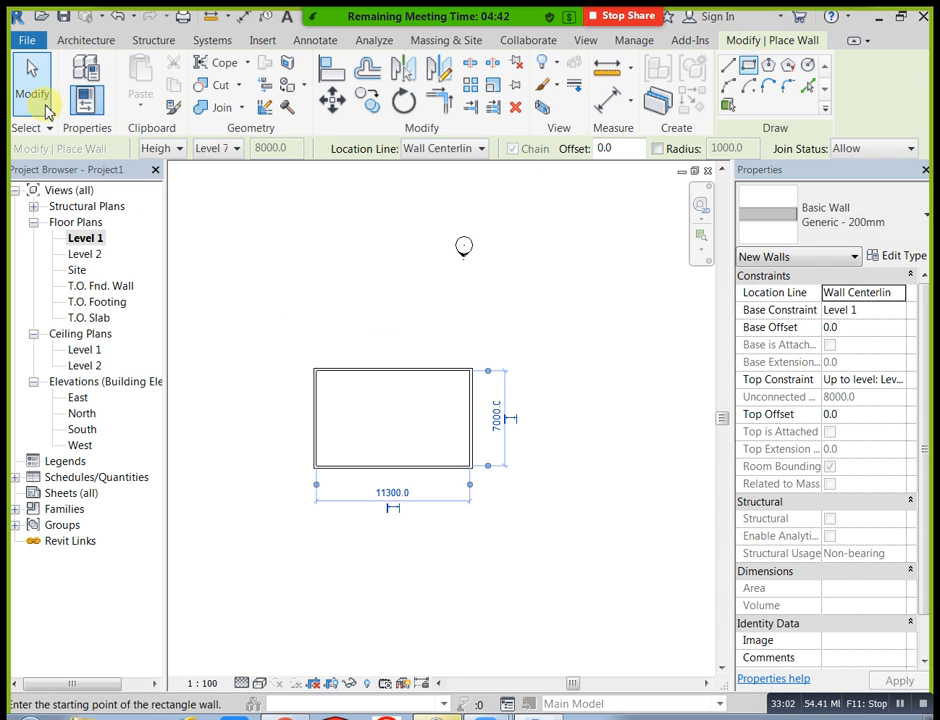
{"action": "left_click", "coordinate": [40, 100]}
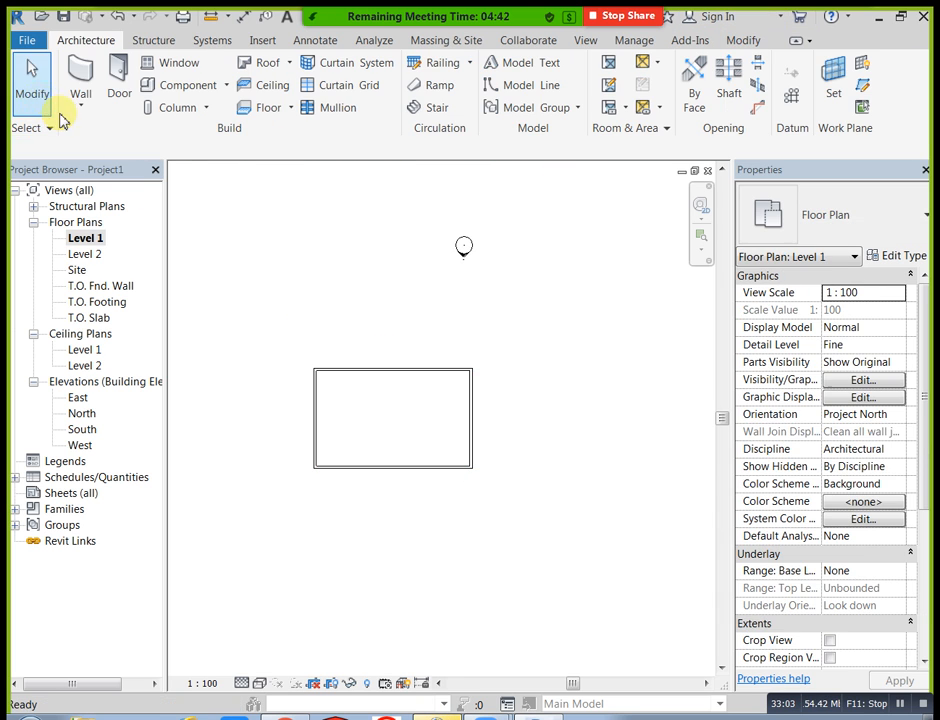
Open the North elevation and change its visual style so the walls show filled surfaces
{"action": "double_click", "coordinate": [98, 419]}
{"action": "scroll", "coordinate": [401, 400], "scroll_direction": "down", "scroll_amount": 2}
{"action": "scroll", "coordinate": [404, 386], "scroll_direction": "down", "scroll_amount": 4}
{"action": "middle_click_drag", "start_coordinate": [410, 380], "coordinate": [549, 445]}
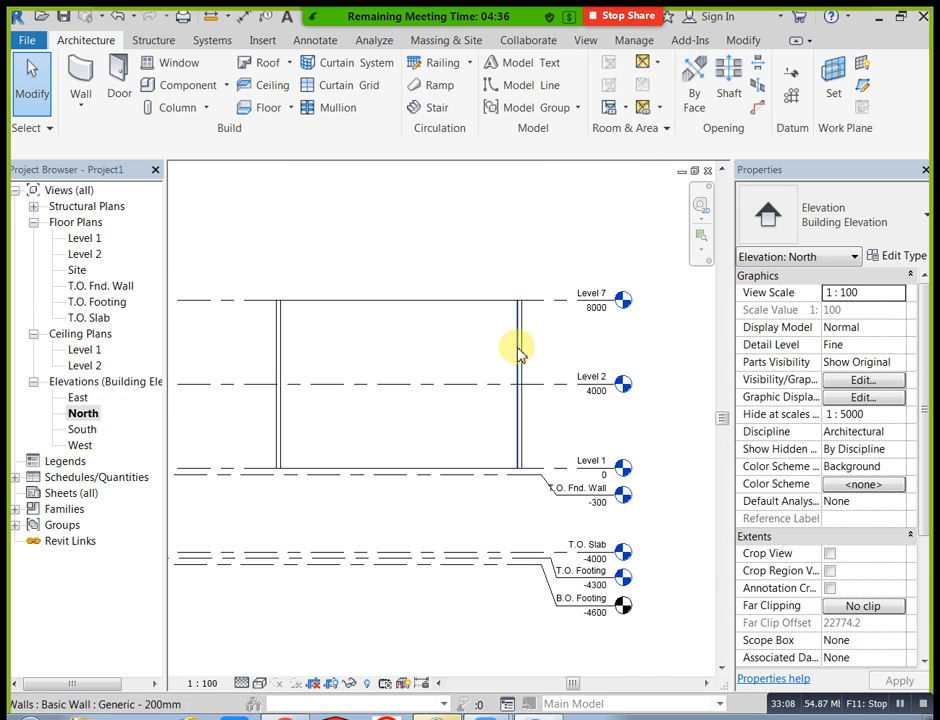
{"action": "left_click", "coordinate": [518, 385]}
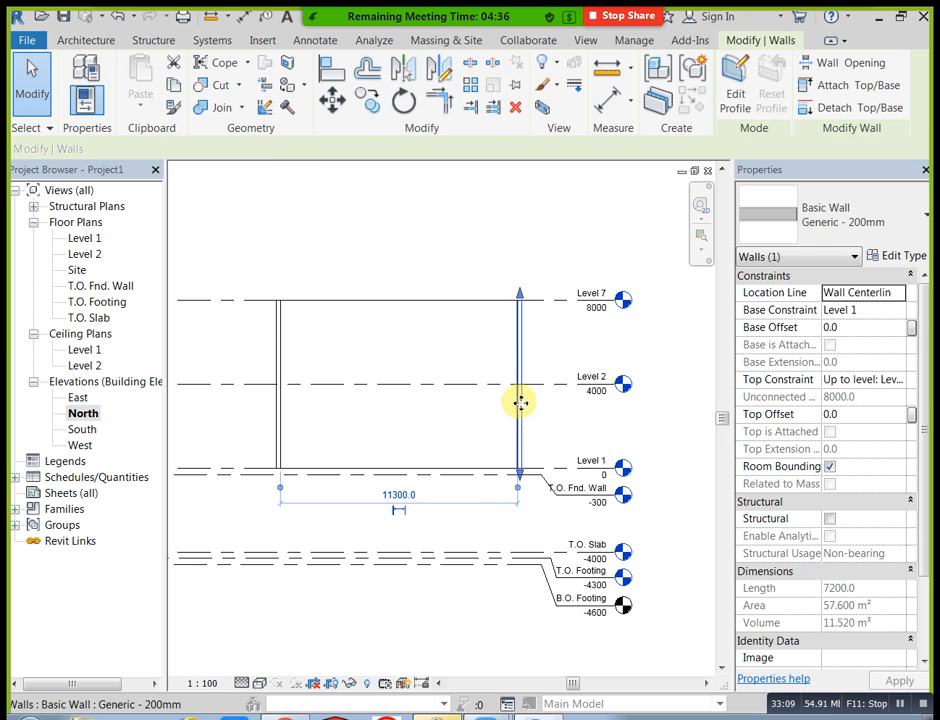
{"action": "left_click", "coordinate": [262, 684]}
{"action": "left_click", "coordinate": [288, 648]}
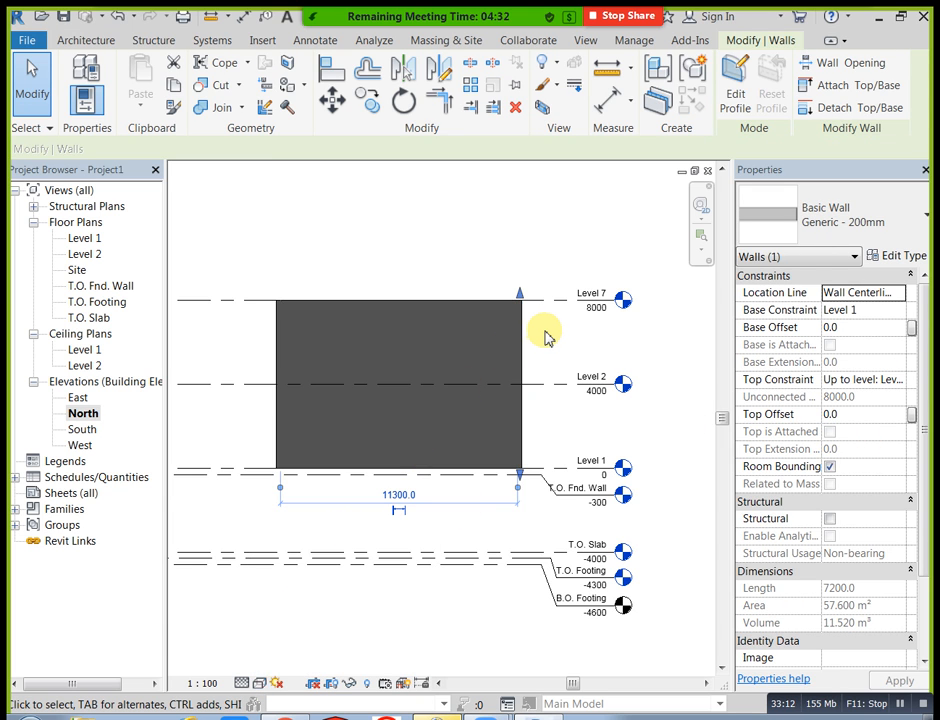
Inspect the vertical extent and constraints of the rectangle's north wall in the elevation, and return to the Level 1 floor plan
{"action": "scroll", "coordinate": [548, 336], "scroll_direction": "up", "scroll_amount": 2}
{"action": "left_click", "coordinate": [545, 337]}
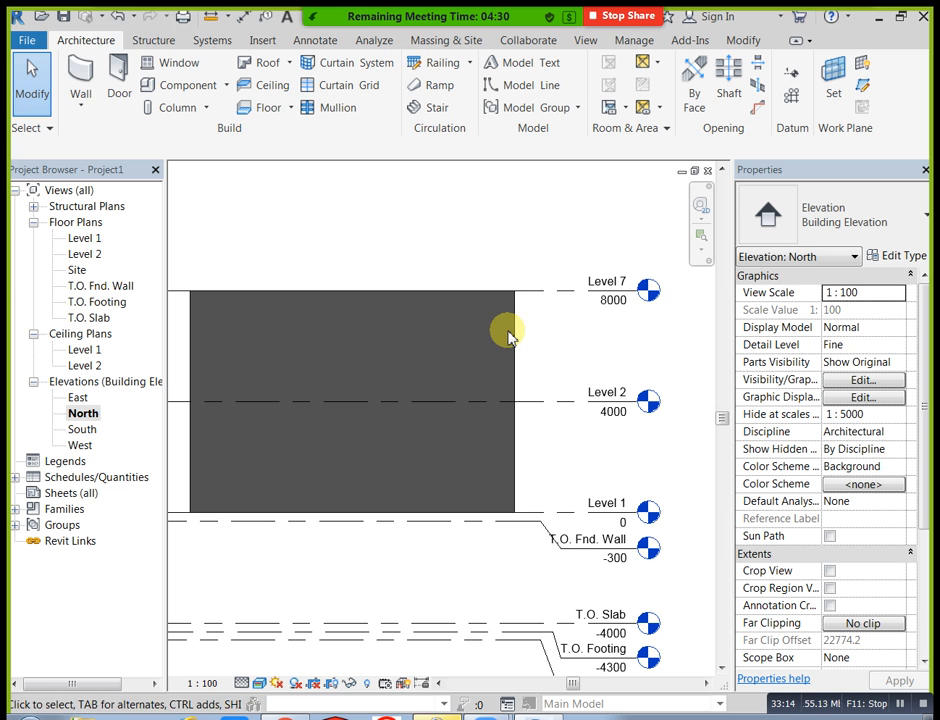
{"action": "left_click", "coordinate": [512, 337]}
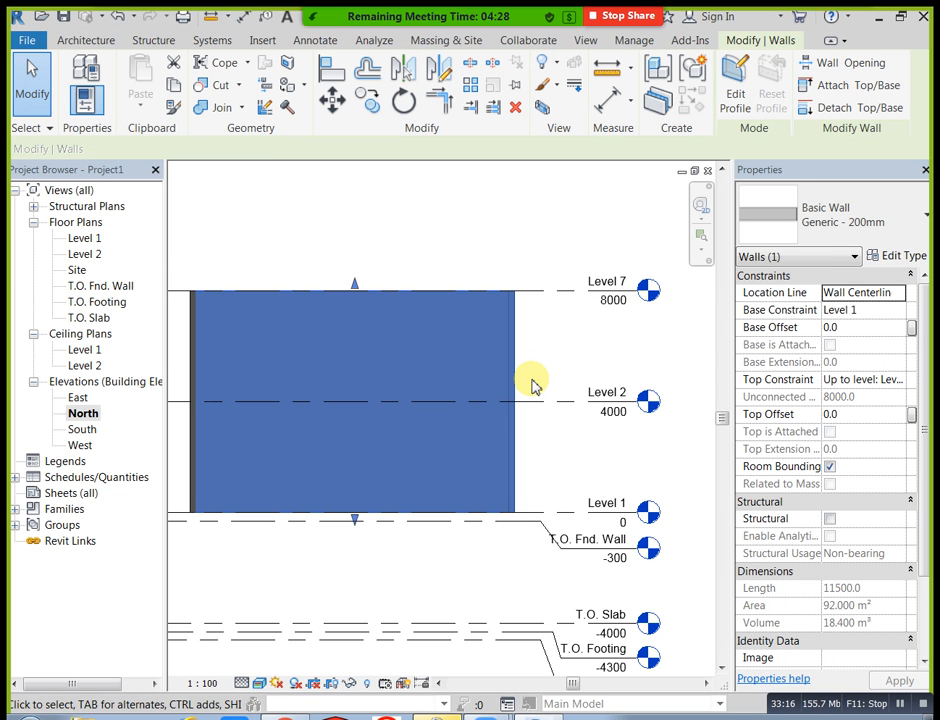
{"action": "left_click", "coordinate": [283, 197]}
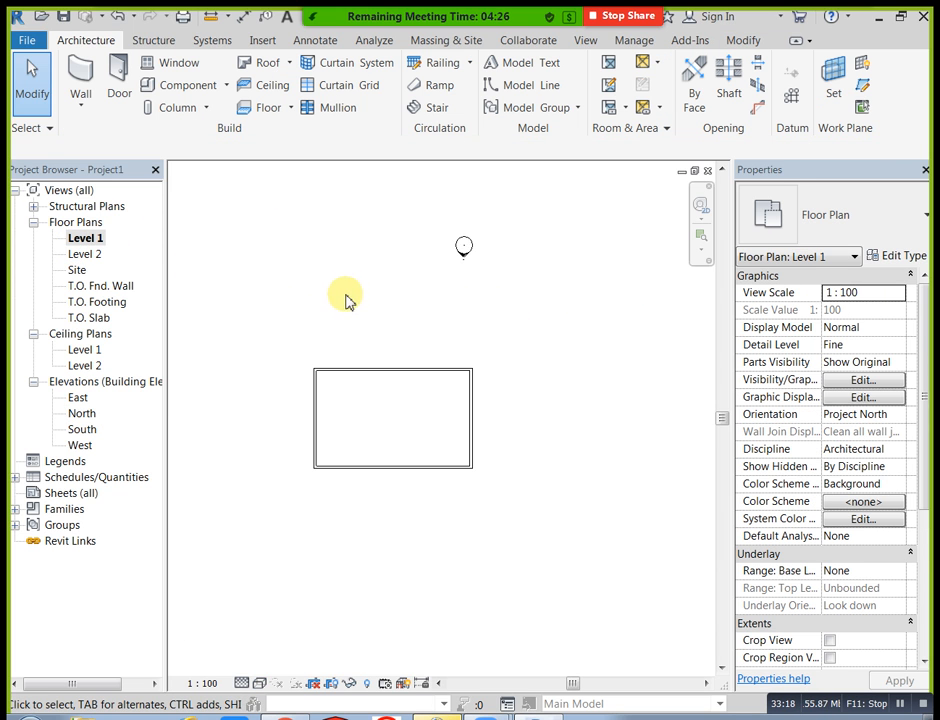
Draw a horizontal Generic - 200mm wall about 4900 mm long west of the wall rectangle, with its top constrained to Level 2
{"action": "mouse_move", "coordinate": [291, 345]}
{"action": "left_mouse_down"}
{"action": "mouse_move", "coordinate": [336, 420]}
{"action": "mouse_move", "coordinate": [315, 355]}
{"action": "left_mouse_up"}
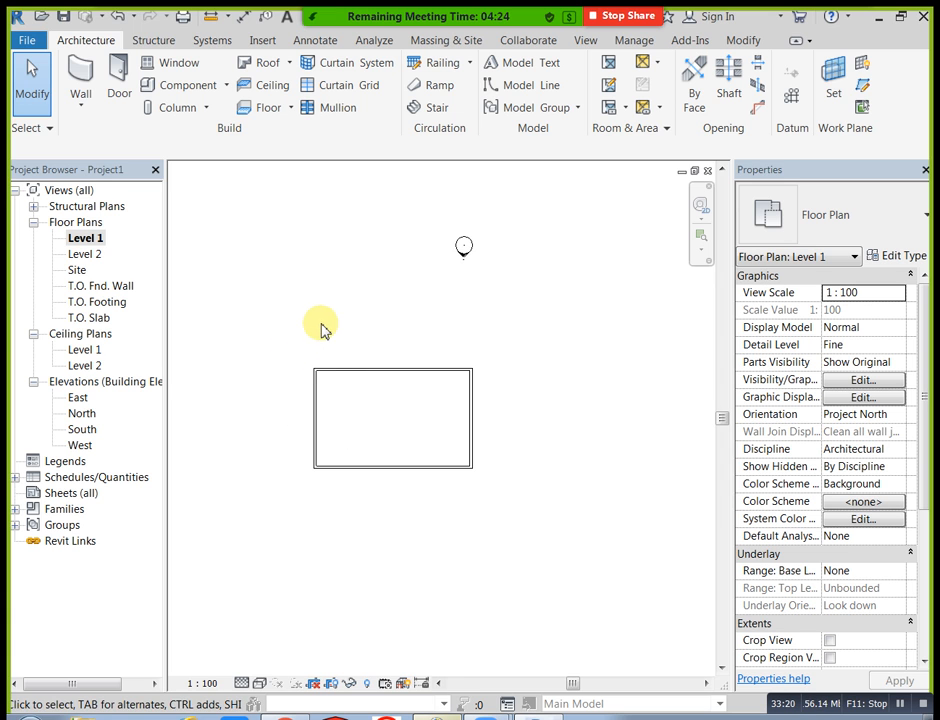
{"action": "middle_click_drag", "start_coordinate": [321, 327], "coordinate": [413, 321]}
{"action": "left_click", "coordinate": [80, 80]}
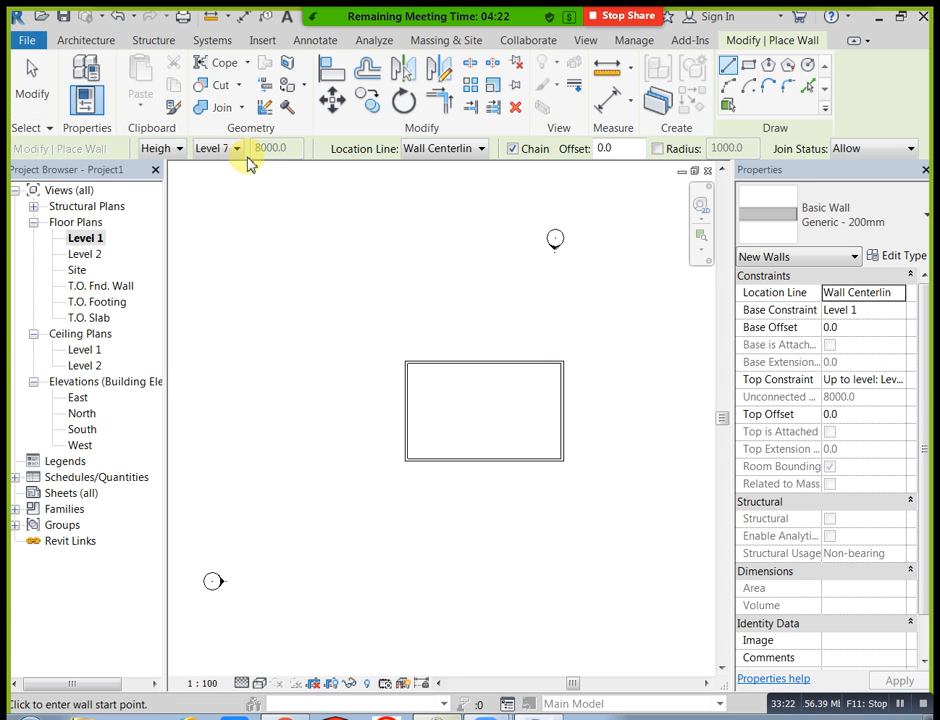
{"action": "left_click", "coordinate": [215, 148]}
{"action": "left_click", "coordinate": [217, 195]}
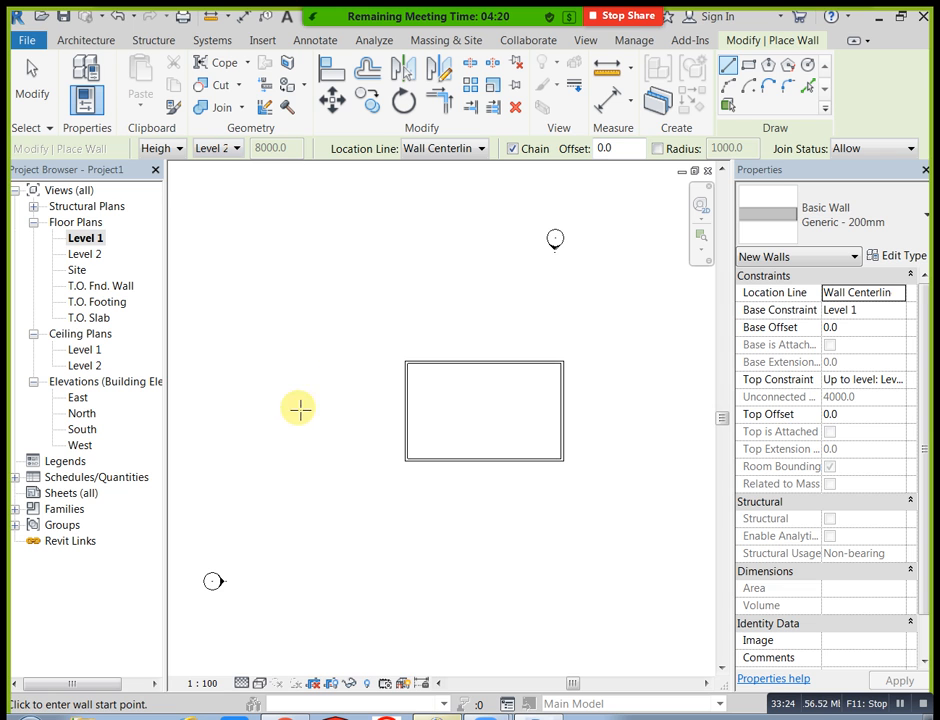
{"action": "left_click", "coordinate": [295, 422]}
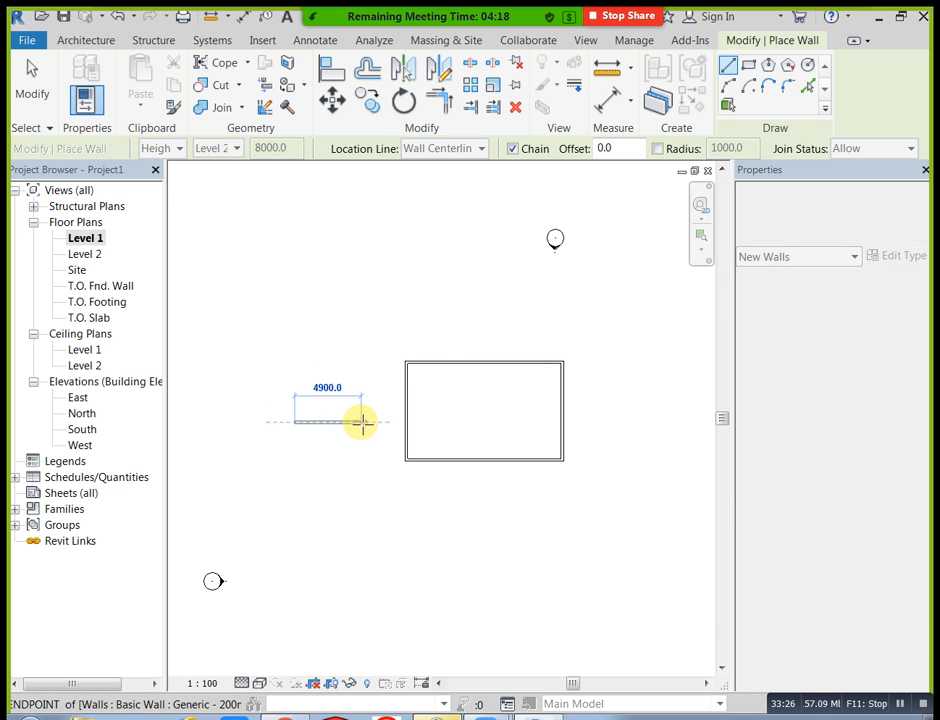
{"action": "left_click", "coordinate": [361, 422]}
{"action": "left_click", "coordinate": [33, 84]}
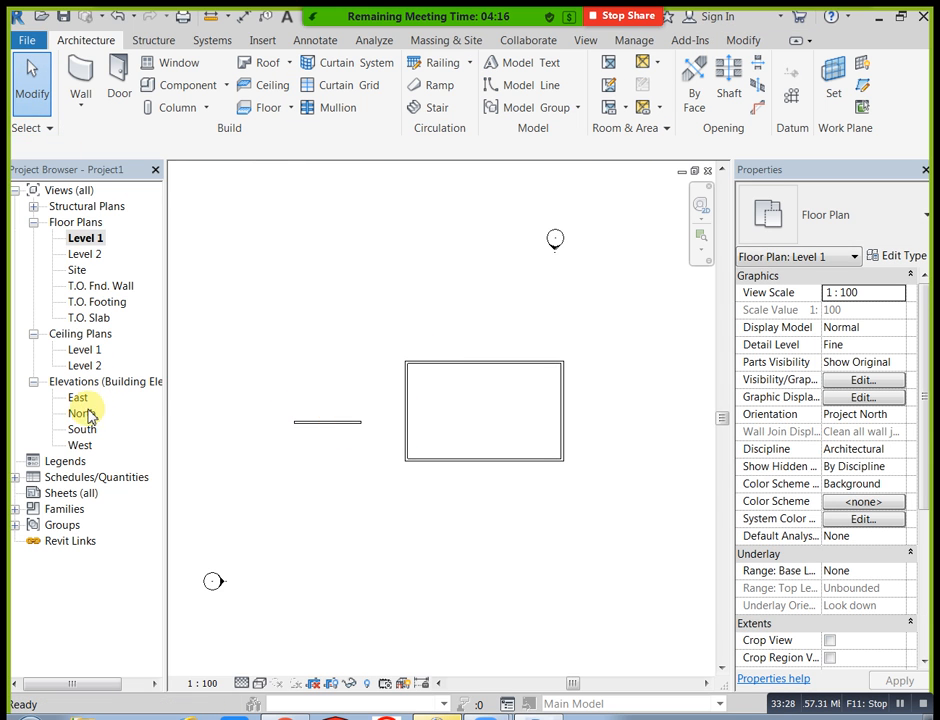
Check the short wall's height against the Level 7 walls in the North elevation
{"action": "double_click", "coordinate": [86, 413]}
{"action": "scroll", "coordinate": [300, 405], "scroll_direction": "down", "scroll_amount": 2}
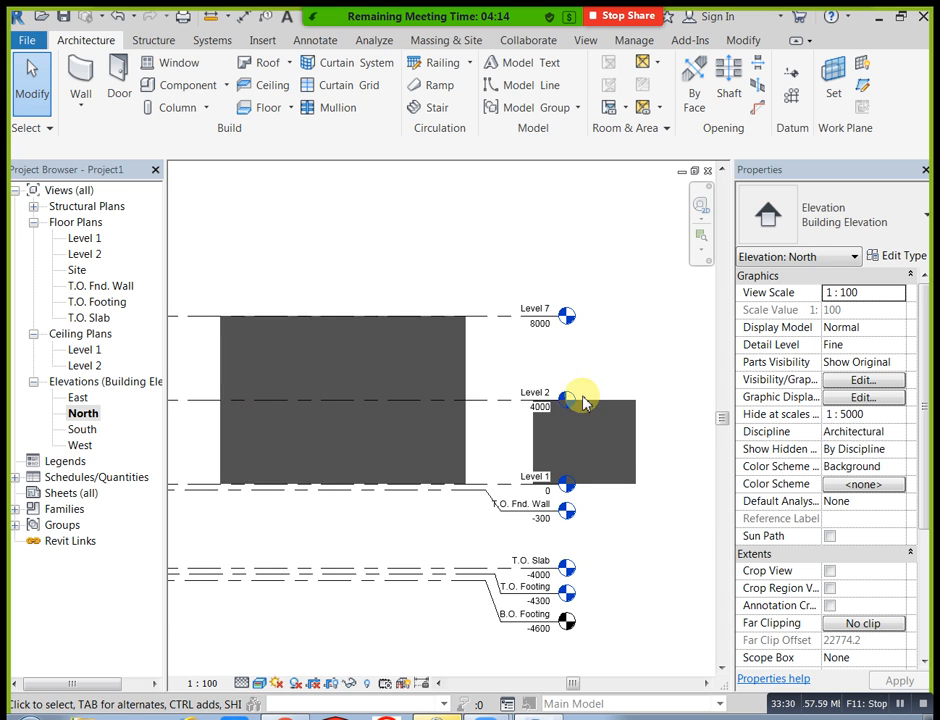
{"action": "left_click", "coordinate": [625, 426]}
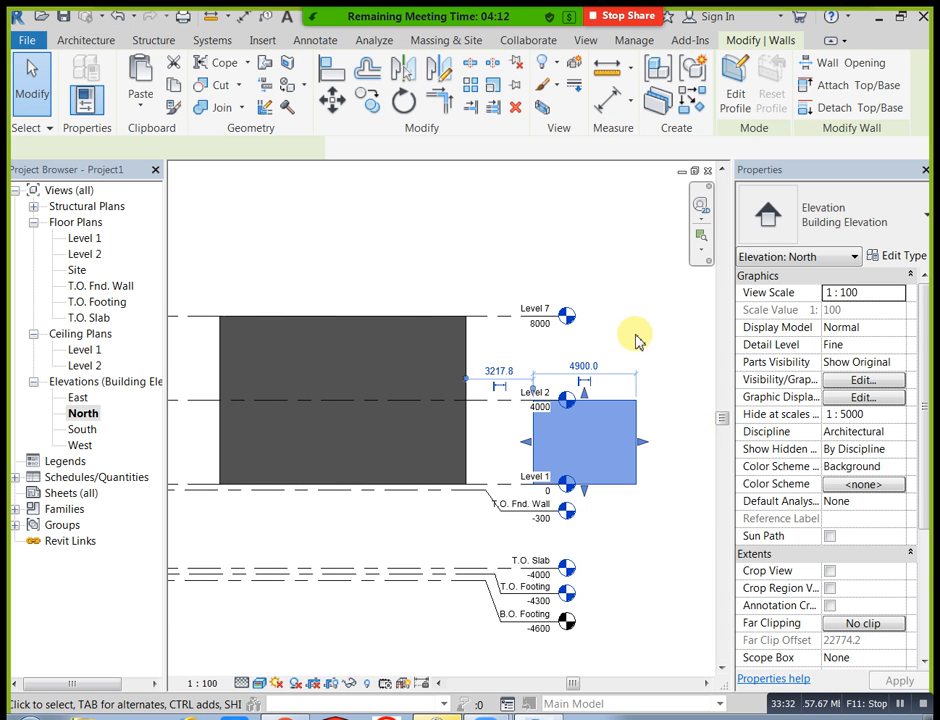
{"action": "left_click", "coordinate": [629, 309]}
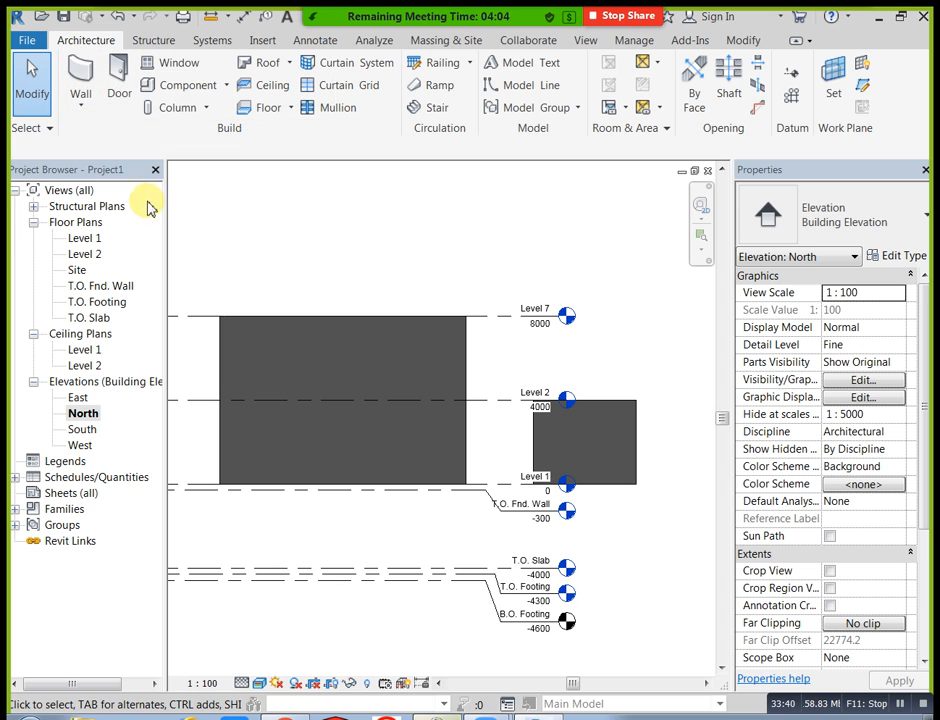
On Level 1, draw two chained horizontal wall segments north of the rectangle using the Wall Centerline location line, the first about 1860 mm long
{"action": "double_click", "coordinate": [87, 239]}
{"action": "left_click", "coordinate": [90, 72]}
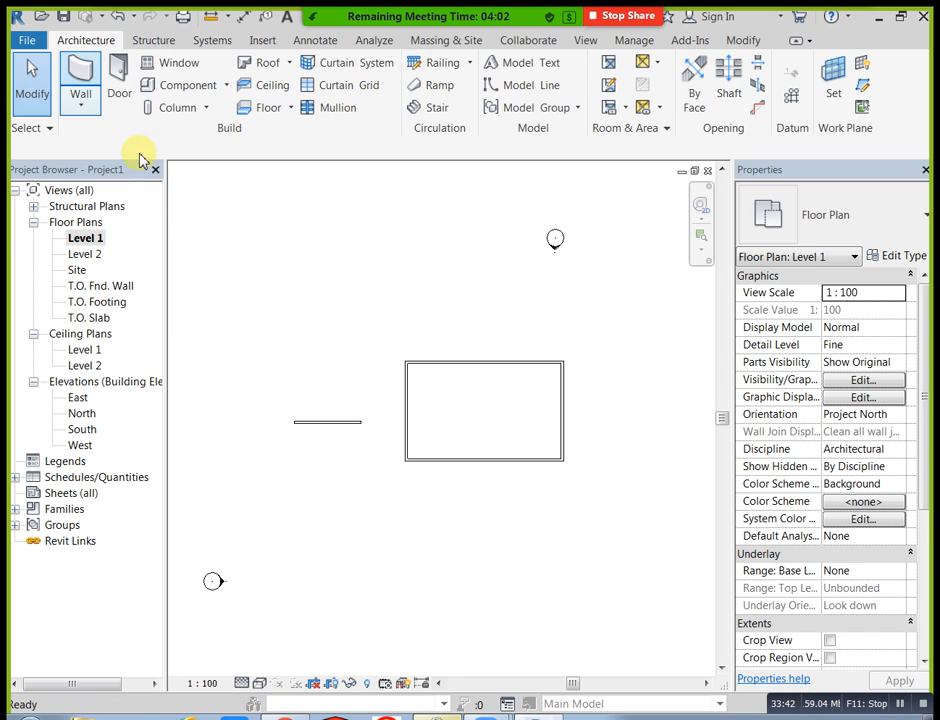
{"action": "left_click", "coordinate": [225, 149]}
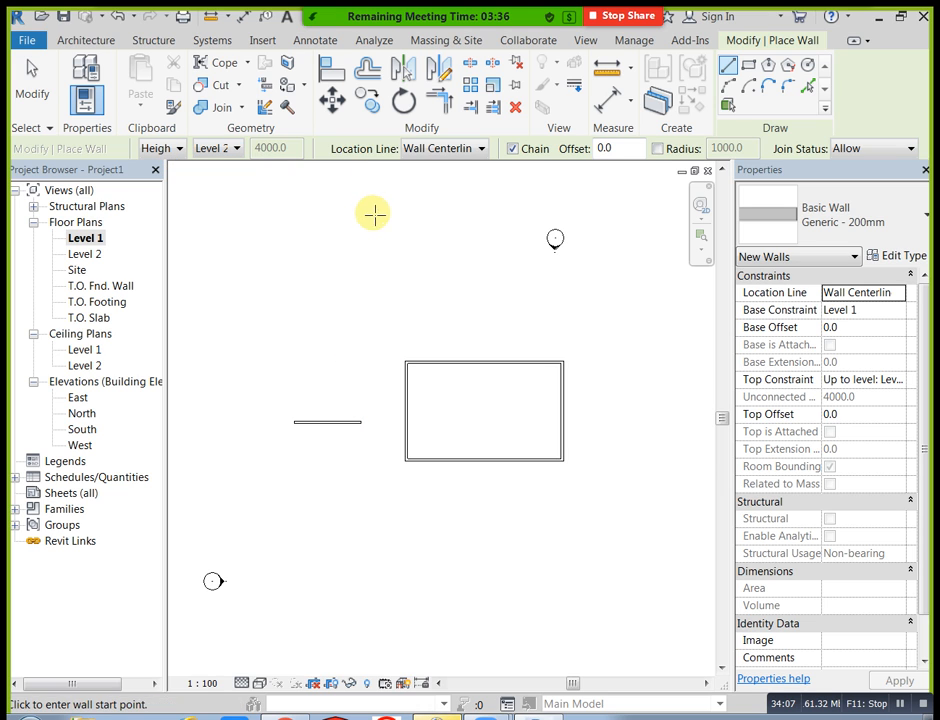
{"action": "left_click", "coordinate": [436, 150]}
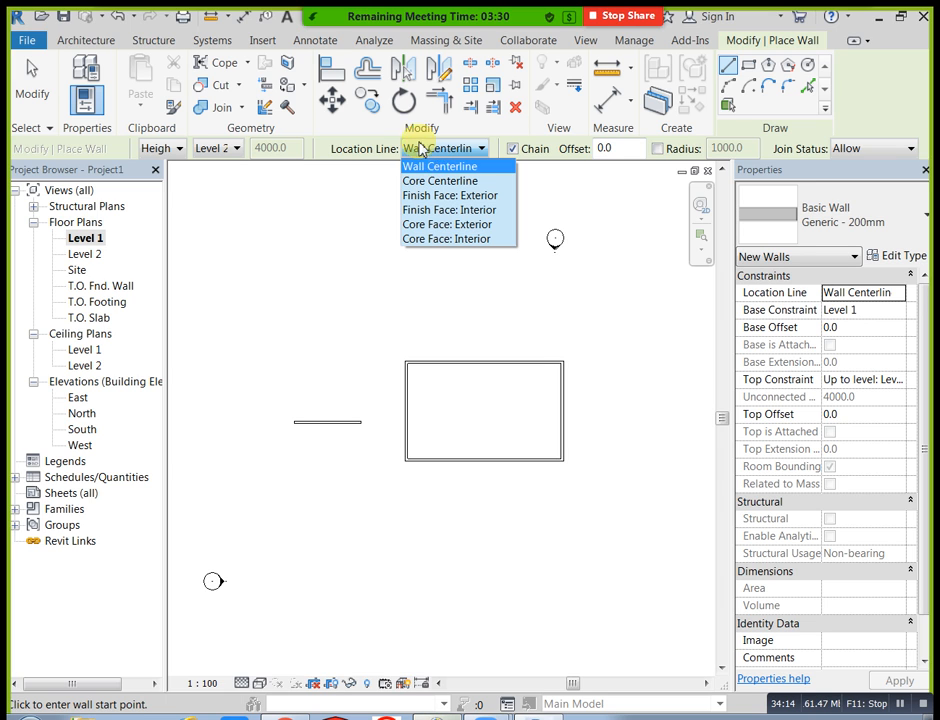
{"action": "left_click", "coordinate": [362, 316]}
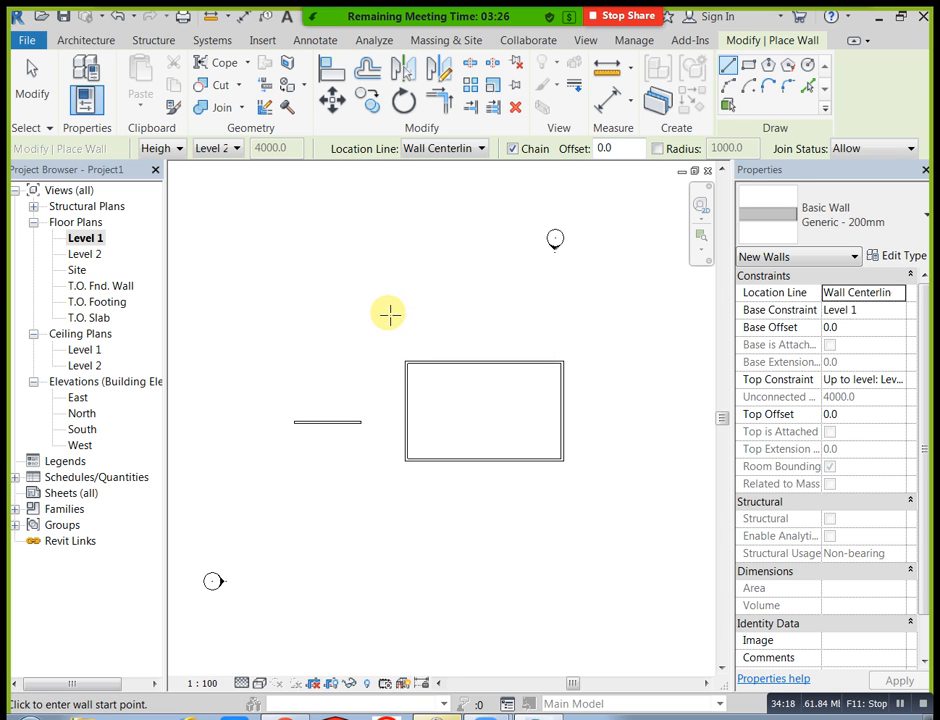
{"action": "left_click", "coordinate": [389, 313]}
{"action": "scroll", "coordinate": [400, 310], "scroll_direction": "up", "scroll_amount": 6}
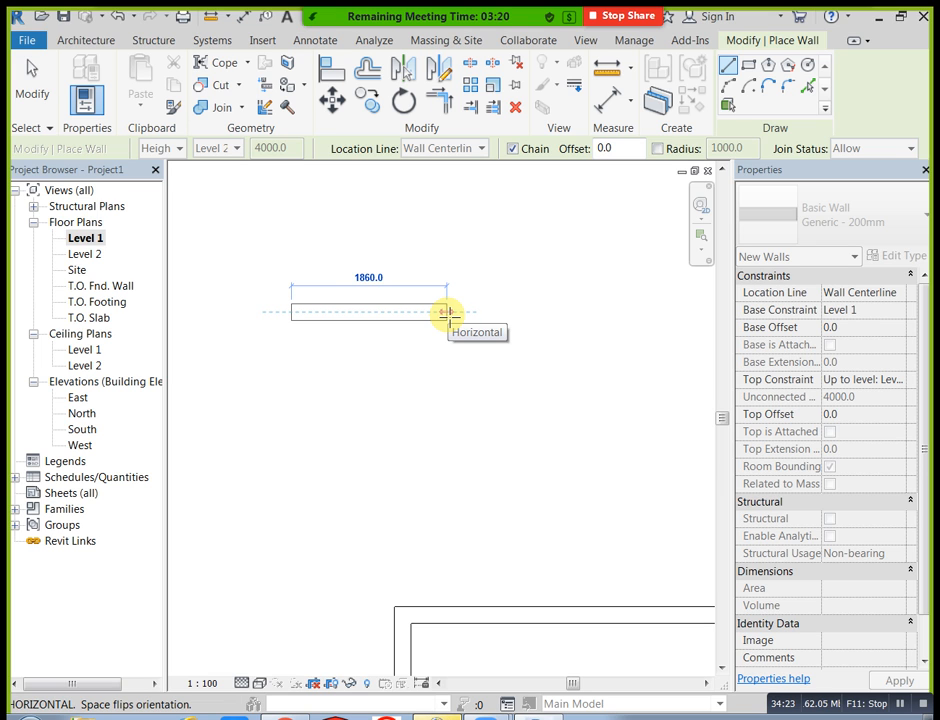
{"action": "left_click", "coordinate": [447, 313]}
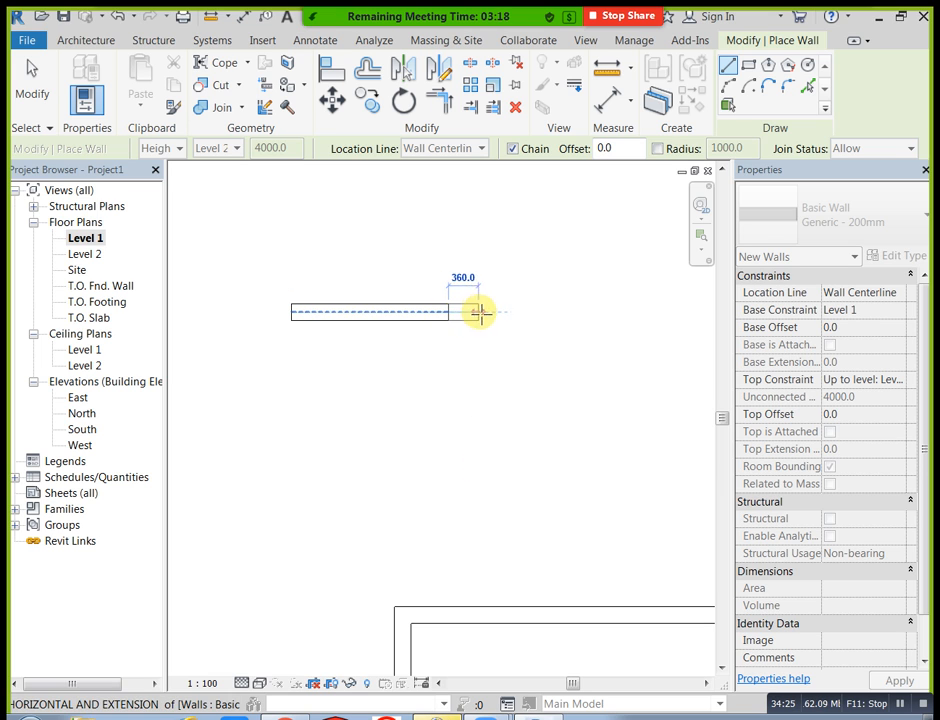
{"action": "left_click", "coordinate": [521, 311]}
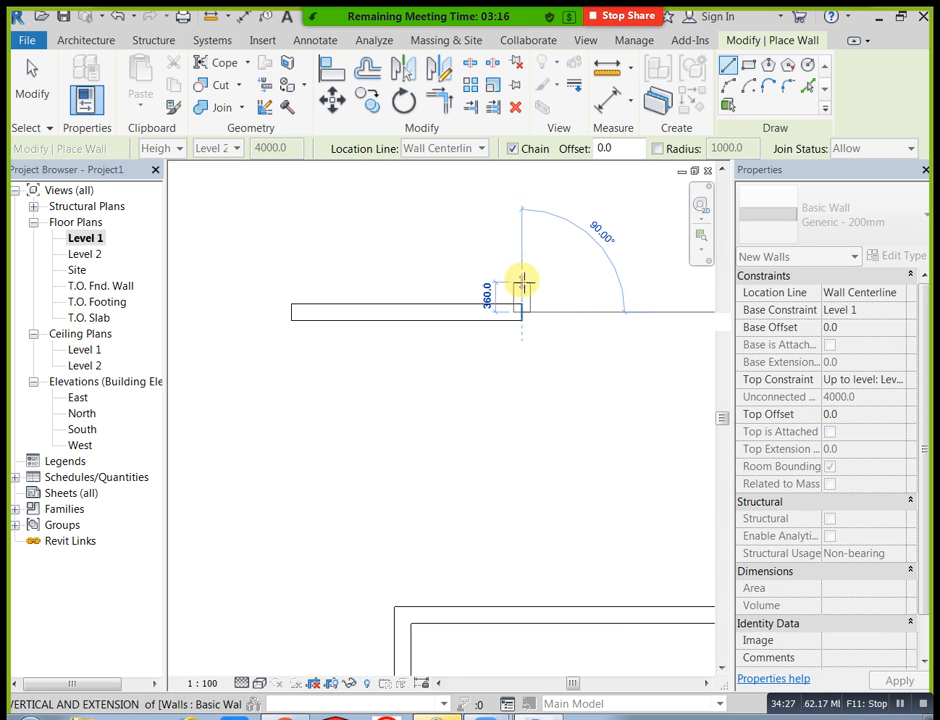
{"action": "key", "text": "Escape"}
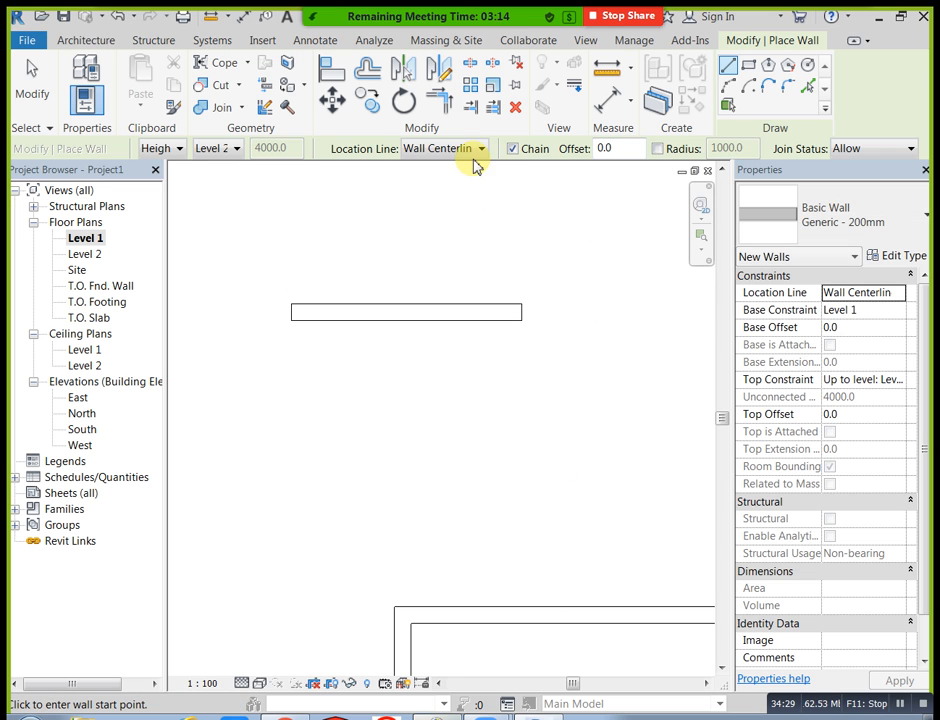
Draw a parallel wall about 2200 mm long above the centerline-placed wall, using Finish Face: Exterior as the location line
{"action": "left_click", "coordinate": [479, 149]}
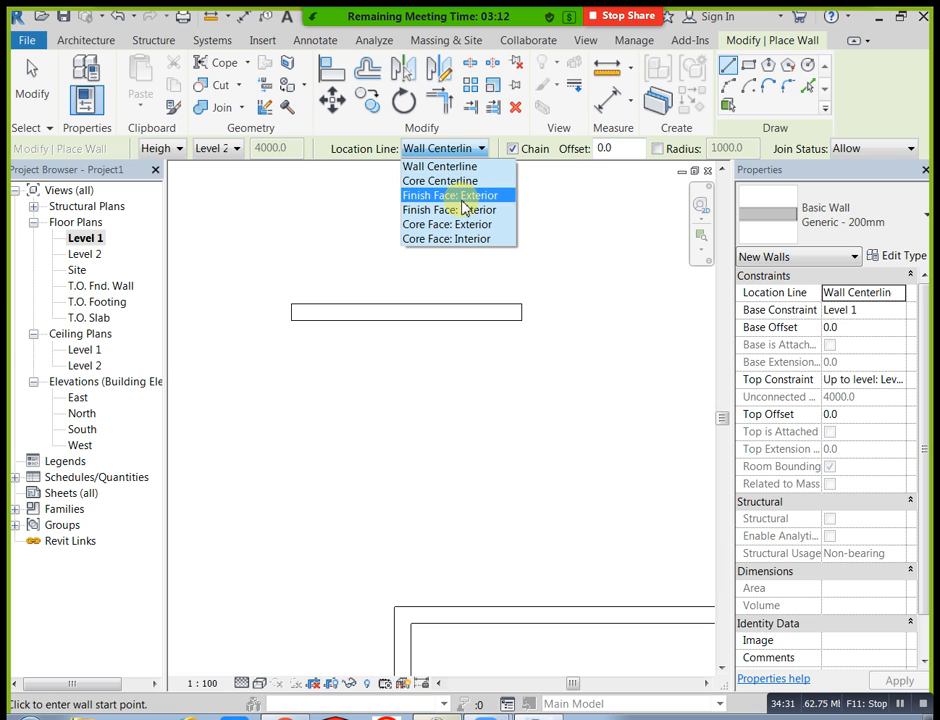
{"action": "left_click", "coordinate": [462, 198]}
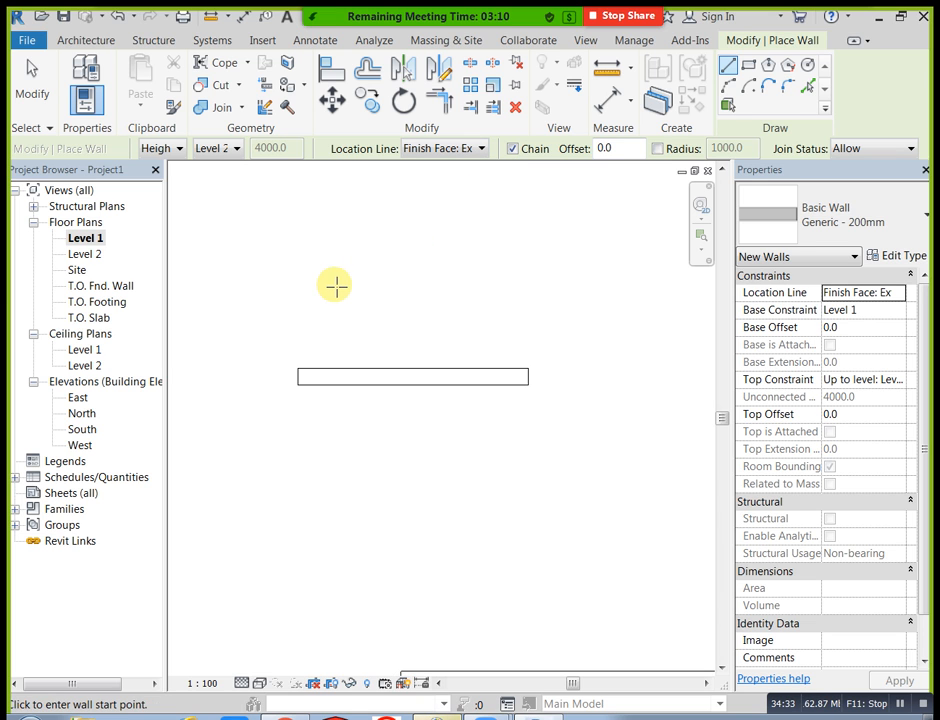
{"action": "left_click", "coordinate": [336, 286]}
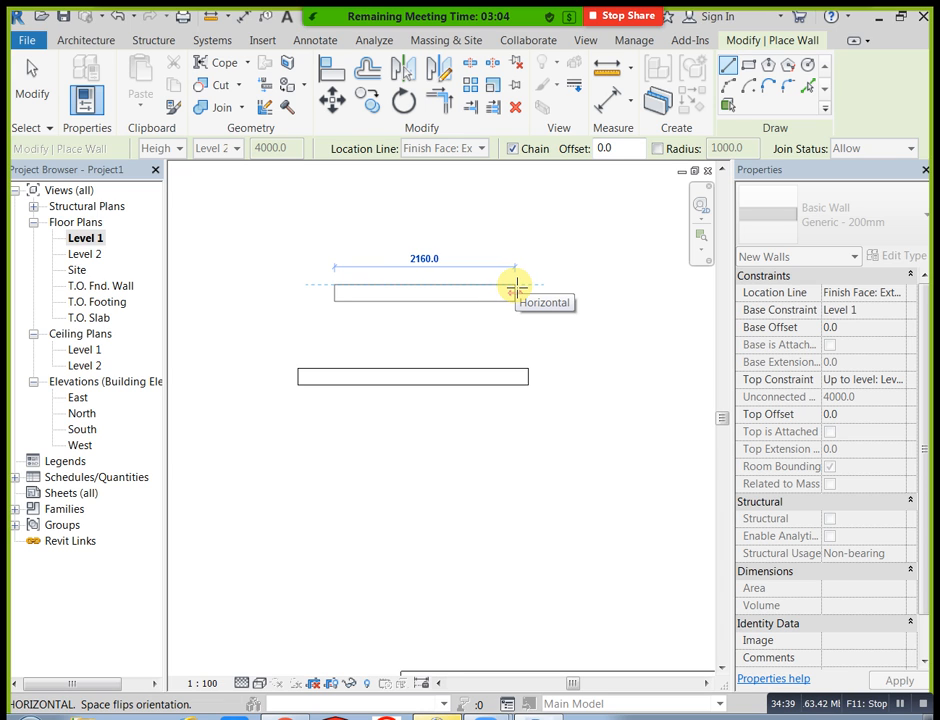
{"action": "left_click", "coordinate": [520, 287]}
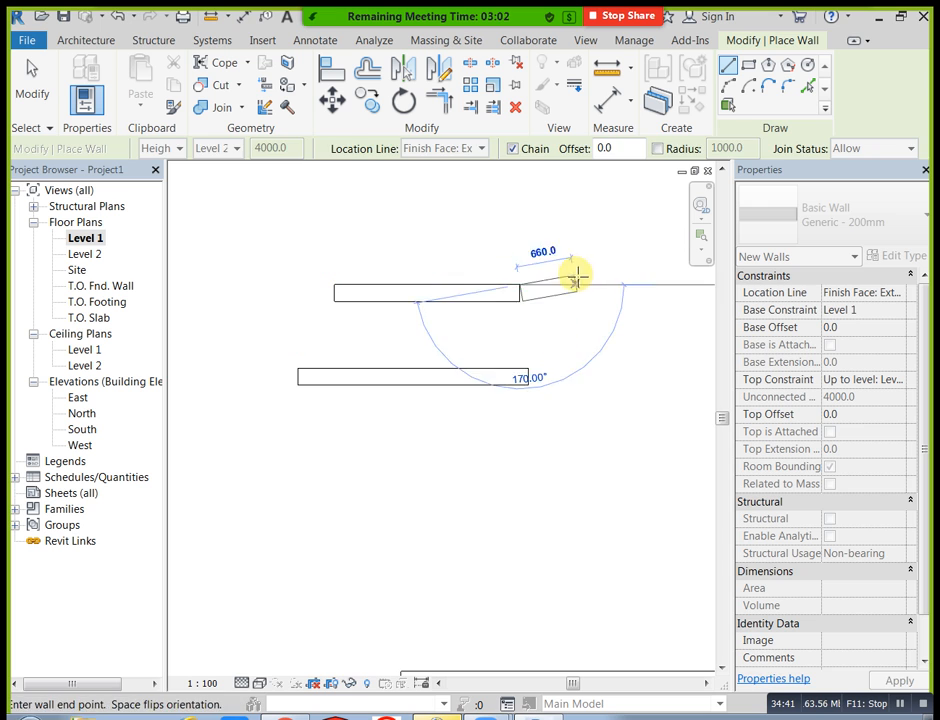
Draw a horizontal Generic - 200mm wall about 2280 mm long northeast of the two parallel walls, using Core Face: Interior as the location line
{"action": "key", "text": "Escape"}
{"action": "left_click", "coordinate": [422, 148]}
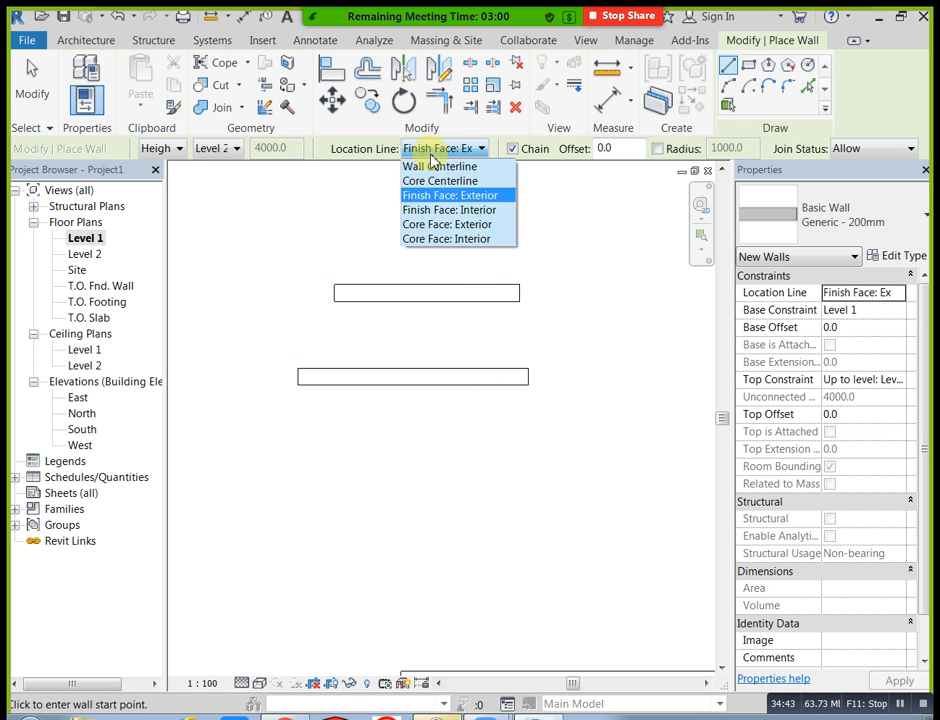
{"action": "left_click", "coordinate": [436, 238]}
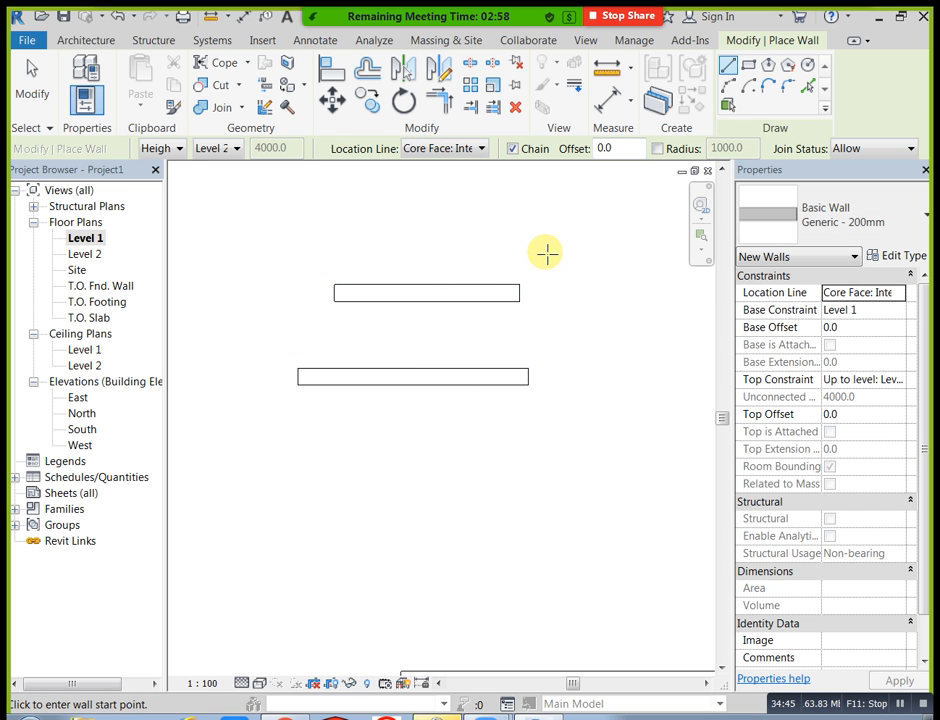
{"action": "left_click", "coordinate": [545, 253]}
{"action": "middle_click_drag", "start_coordinate": [565, 267], "coordinate": [430, 286]}
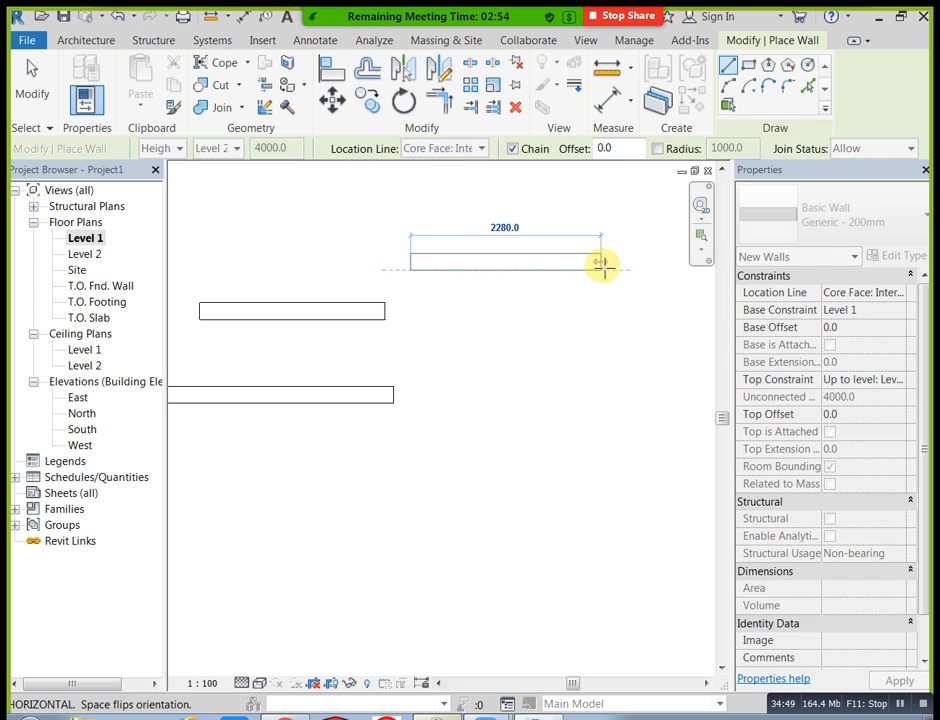
{"action": "left_click", "coordinate": [601, 265]}
{"action": "key", "text": "Escape"}
{"action": "key", "text": "Escape"}
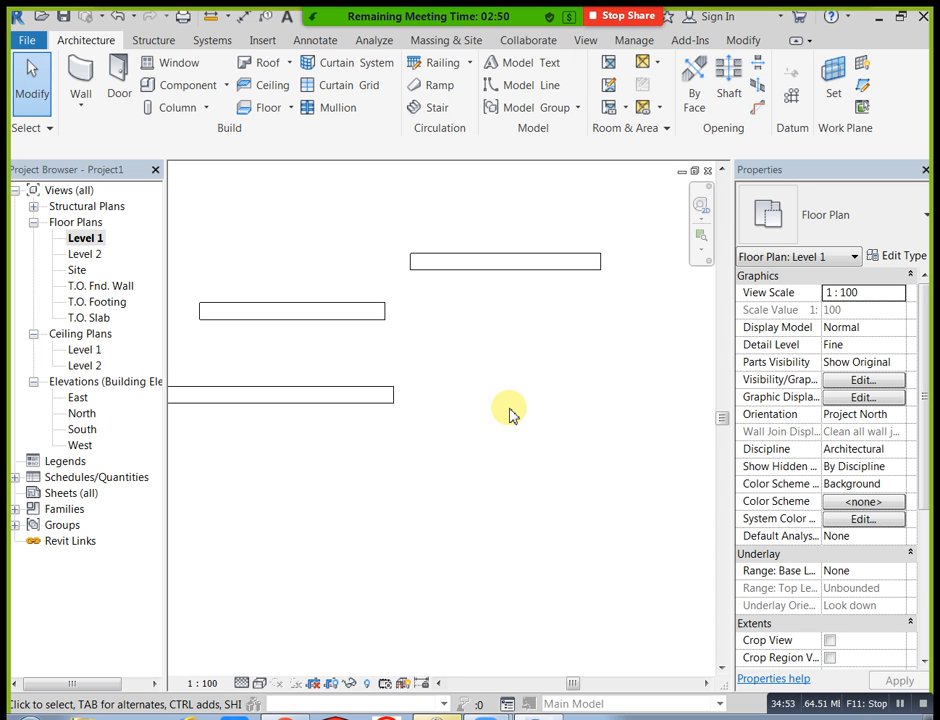
Delete all the practice walls on Level 1, including the rectangle, the wall west of it and the three short walls to its north
{"action": "scroll", "coordinate": [508, 415], "scroll_direction": "down", "scroll_amount": 3}
{"action": "middle_click_drag", "start_coordinate": [508, 415], "coordinate": [443, 378]}
{"action": "scroll", "coordinate": [485, 418], "scroll_direction": "down", "scroll_amount": 2}
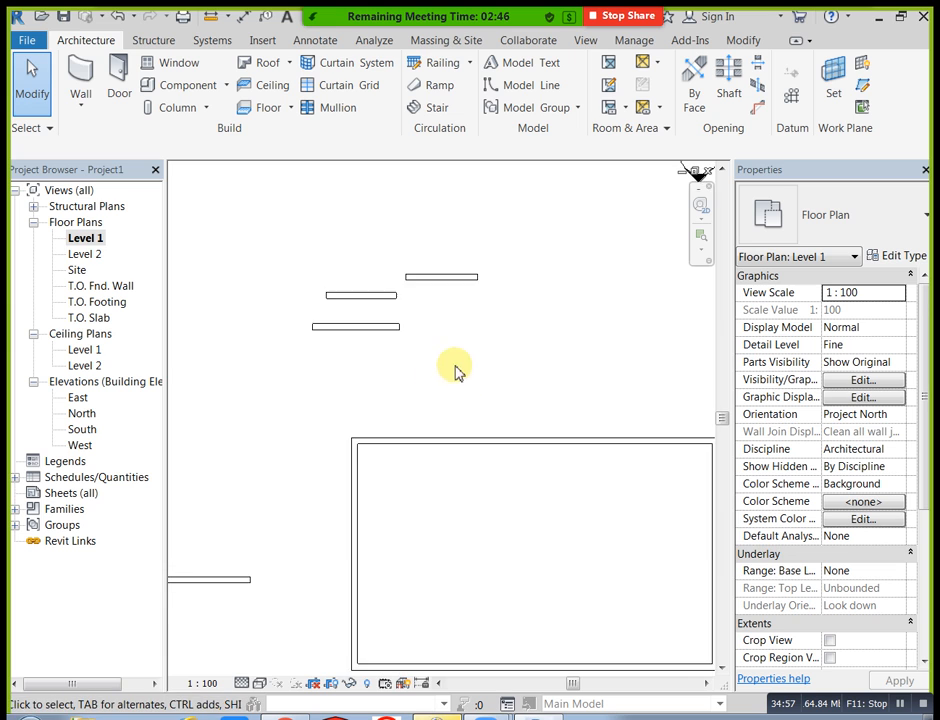
{"action": "scroll", "coordinate": [487, 378], "scroll_direction": "down", "scroll_amount": 2}
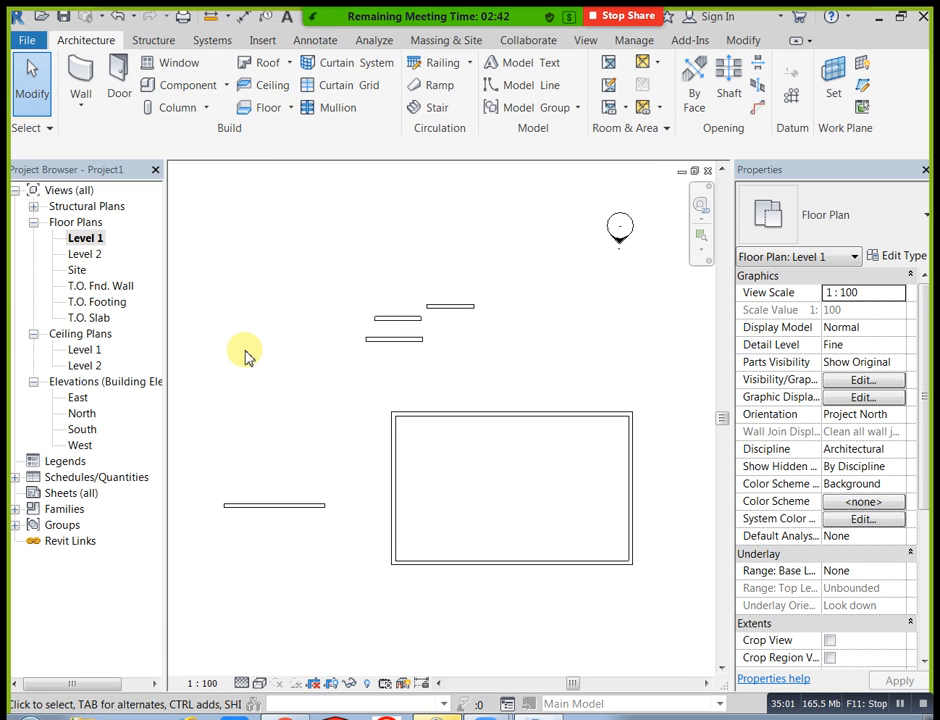
{"action": "left_click_drag", "start_coordinate": [204, 292], "coordinate": [650, 618]}
{"action": "key", "text": "Delete"}
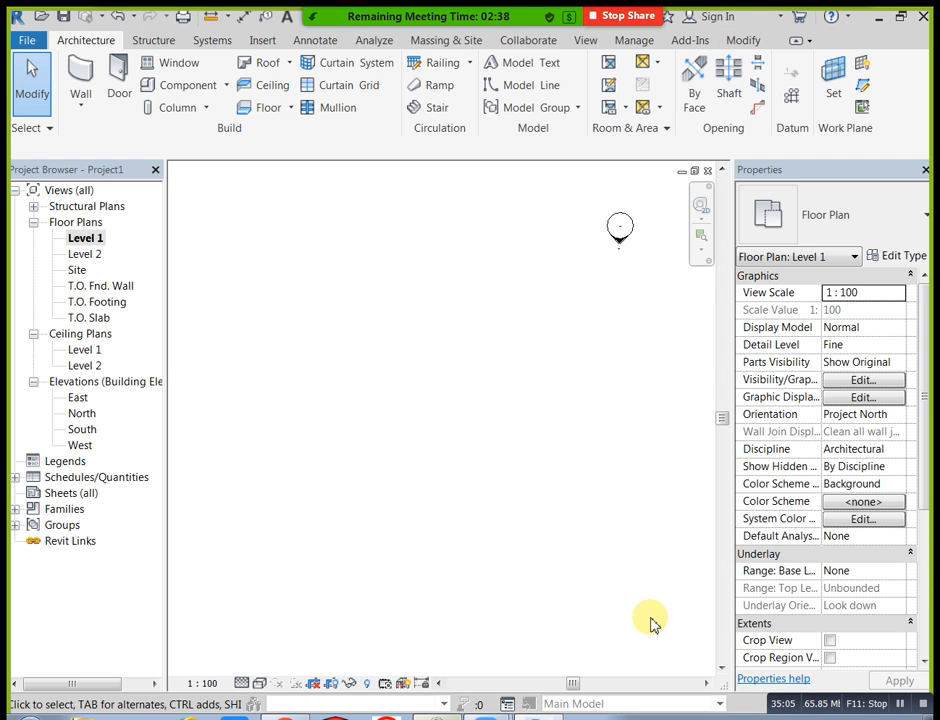